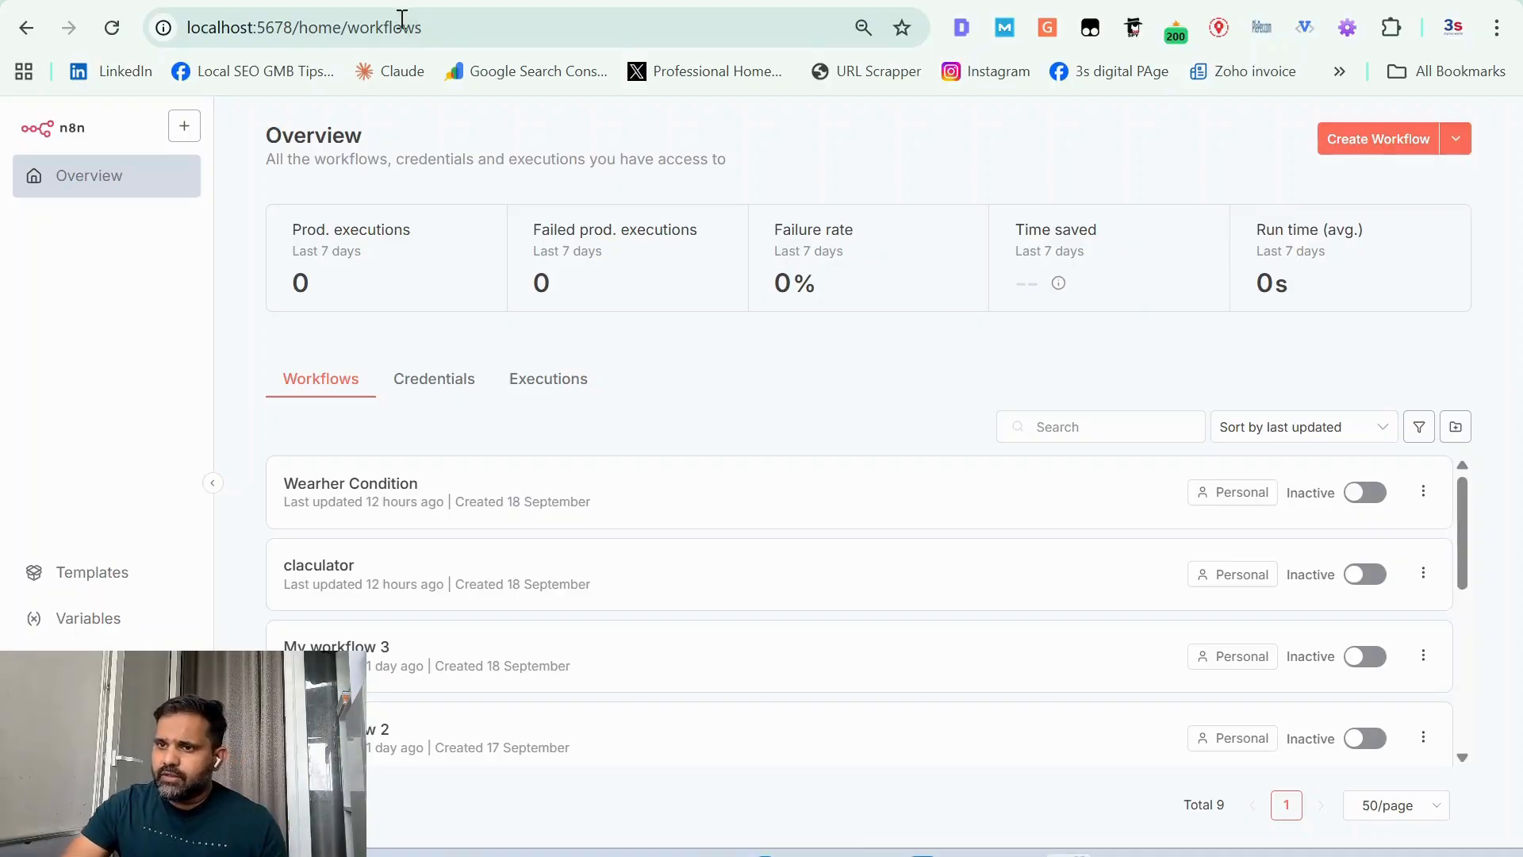
# Step: Open cron-job.org in a new browser tab and go to its console dashboard
pyautogui.hotkey('ctrl', 't')
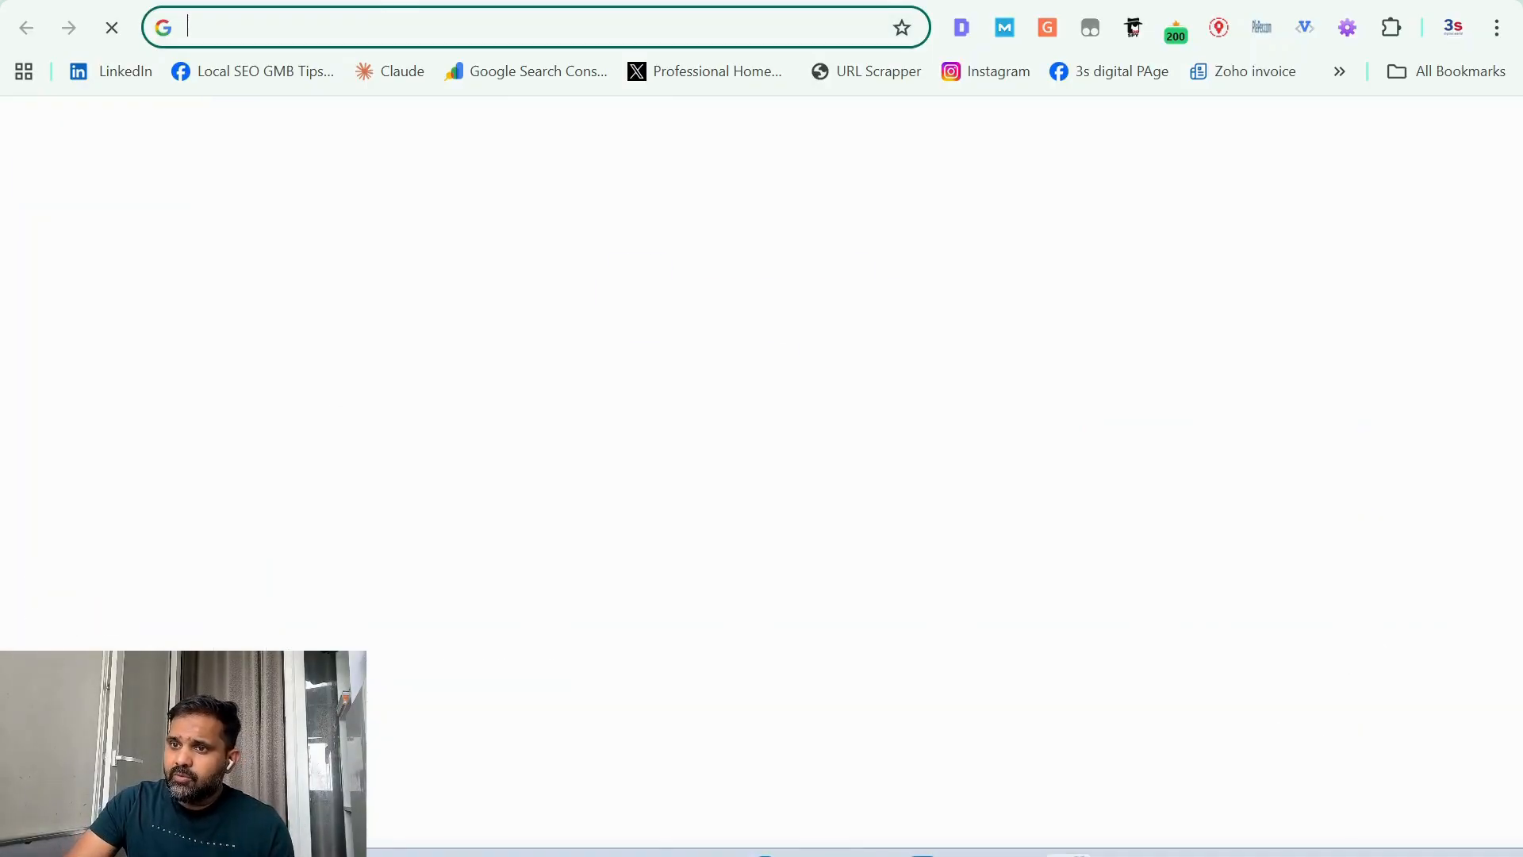
pyautogui.click(388, 25)
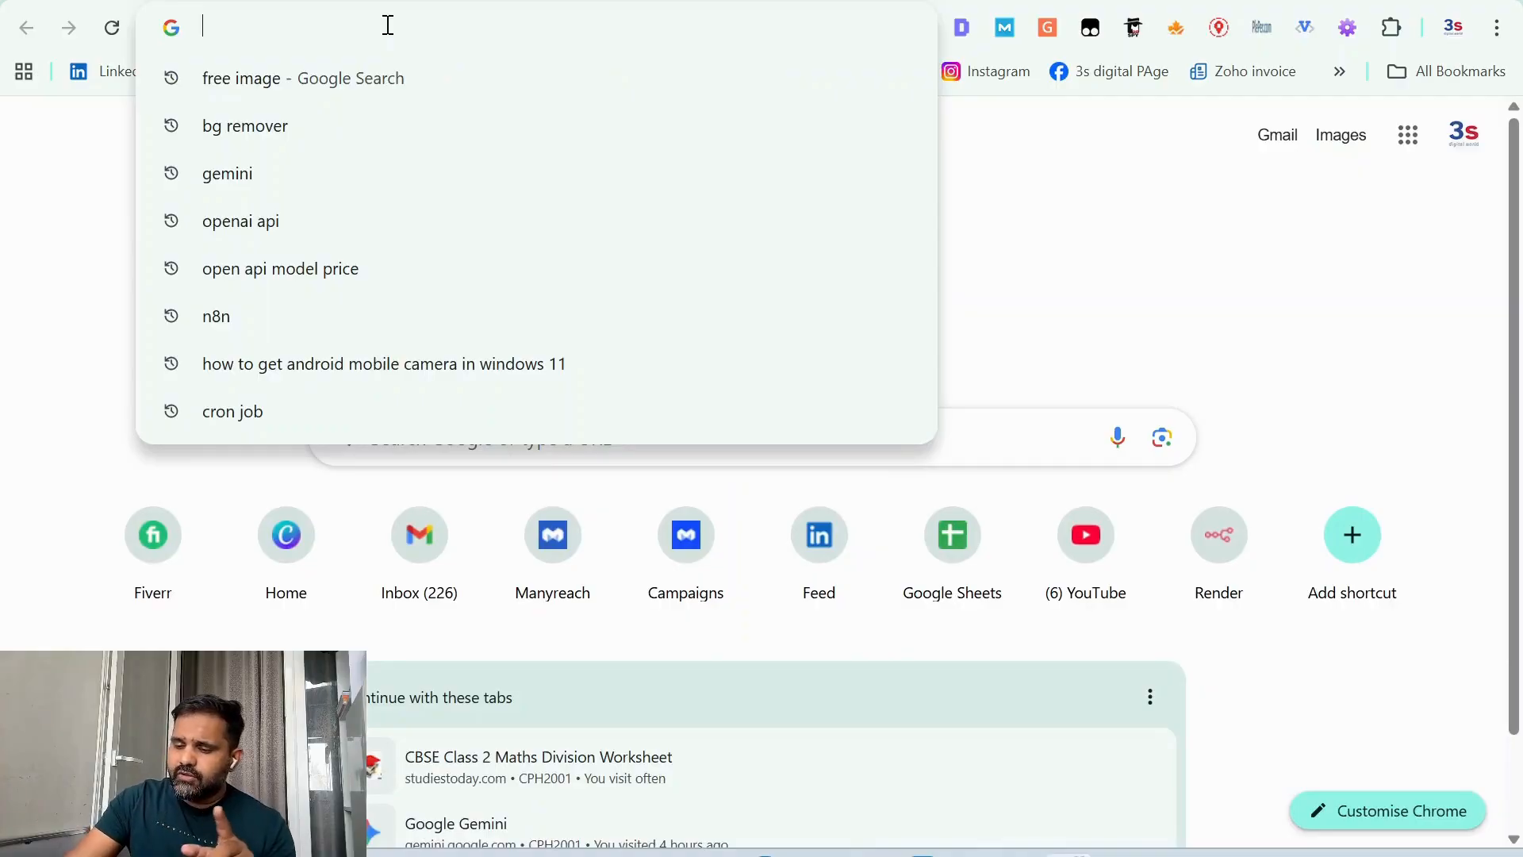
pyautogui.write('cronj')
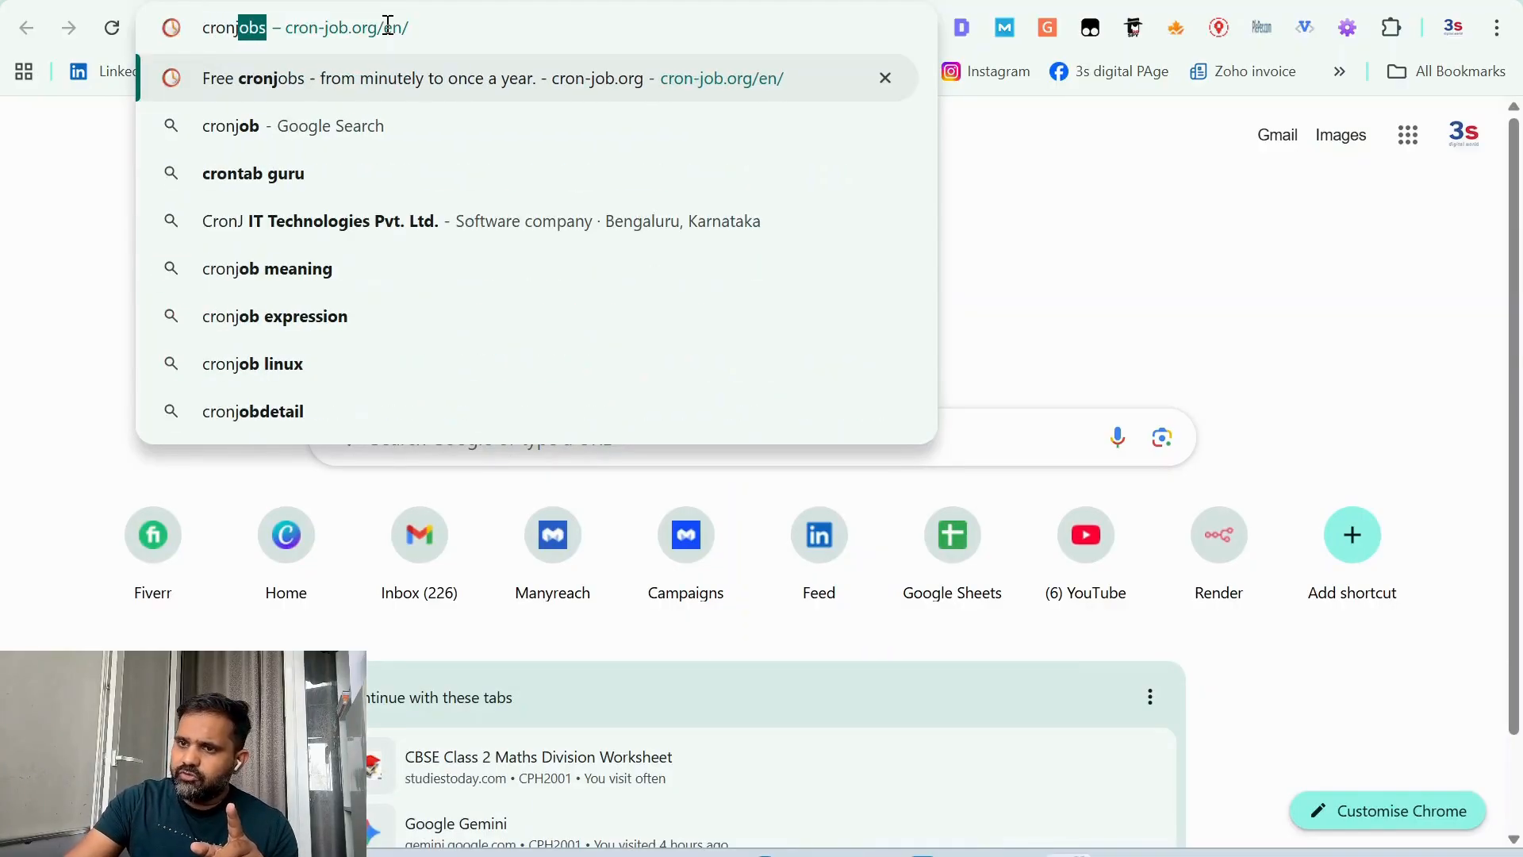
pyautogui.press('Return')
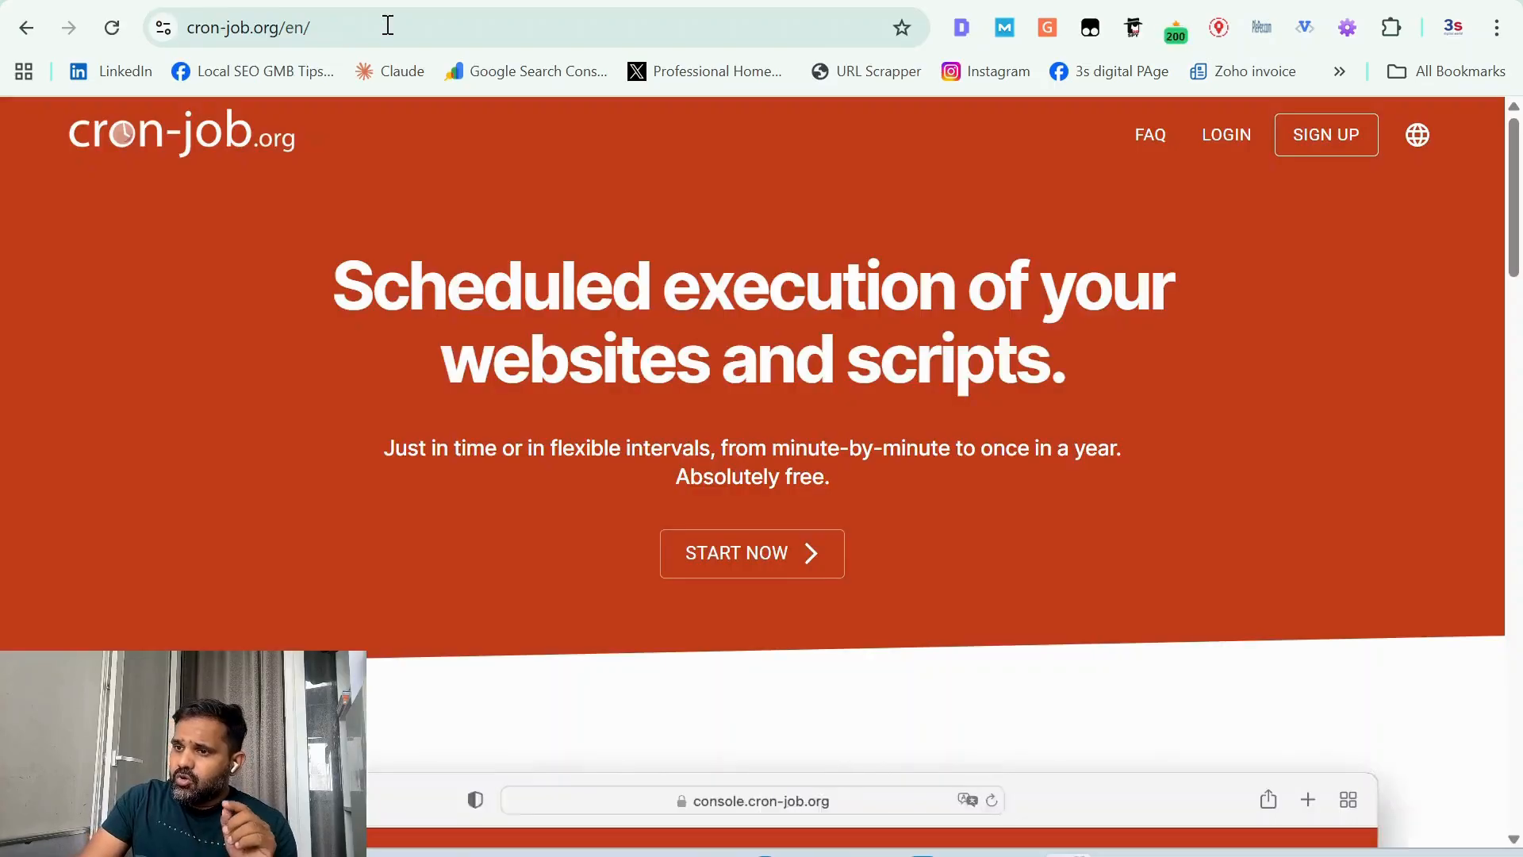
pyautogui.click(1234, 143)
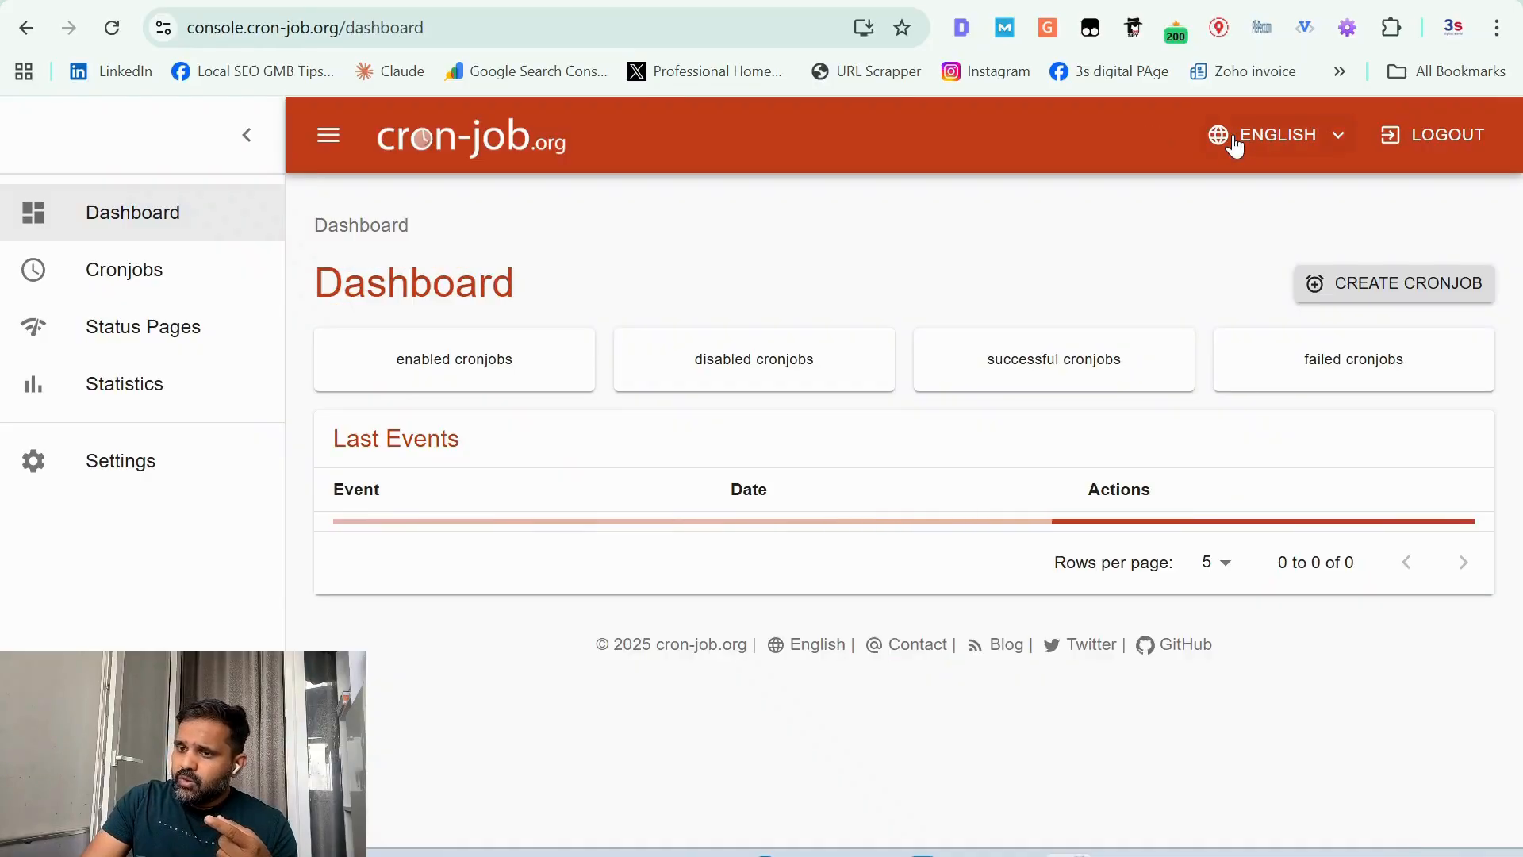
# Step: Copy the n8n workflows page address and paste it as the URL of a new cronjob on cron-job.org
pyautogui.click(444, 2)
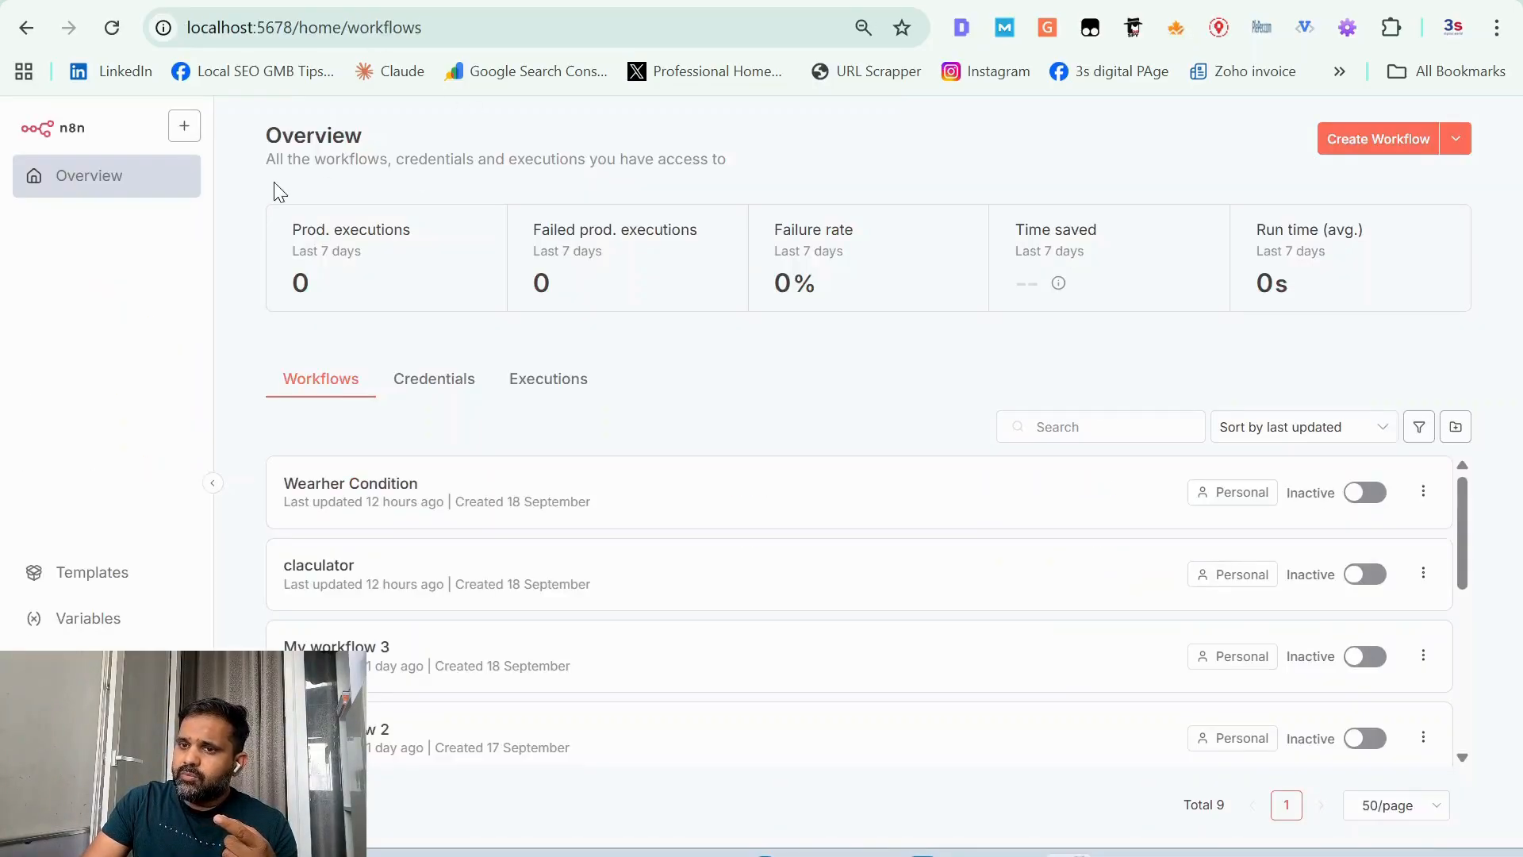
pyautogui.click(521, 30)
pyautogui.hotkey('ctrl', 'c')
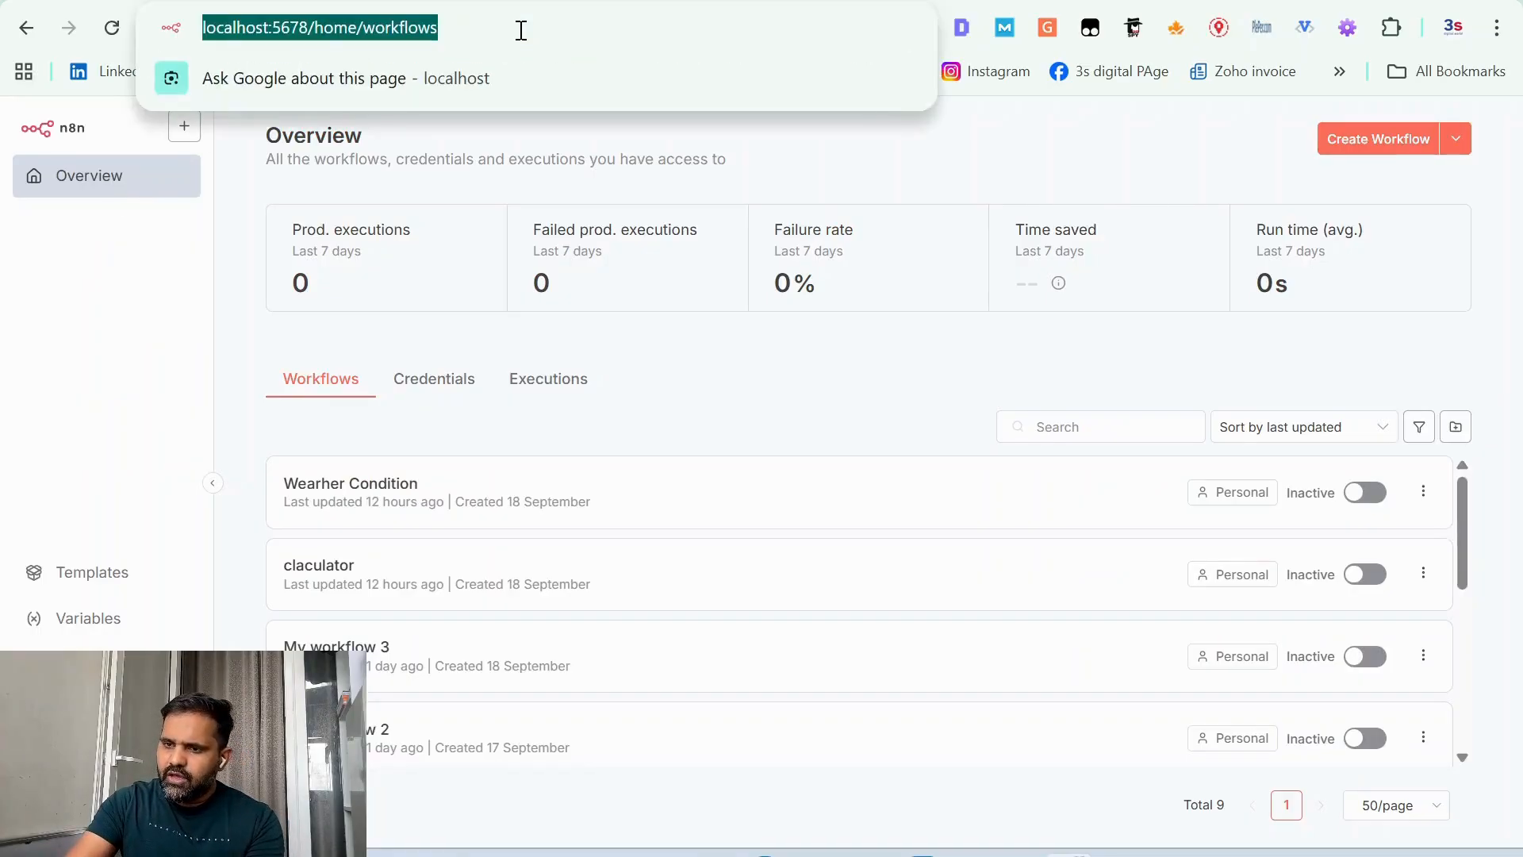
pyautogui.click(482, 2)
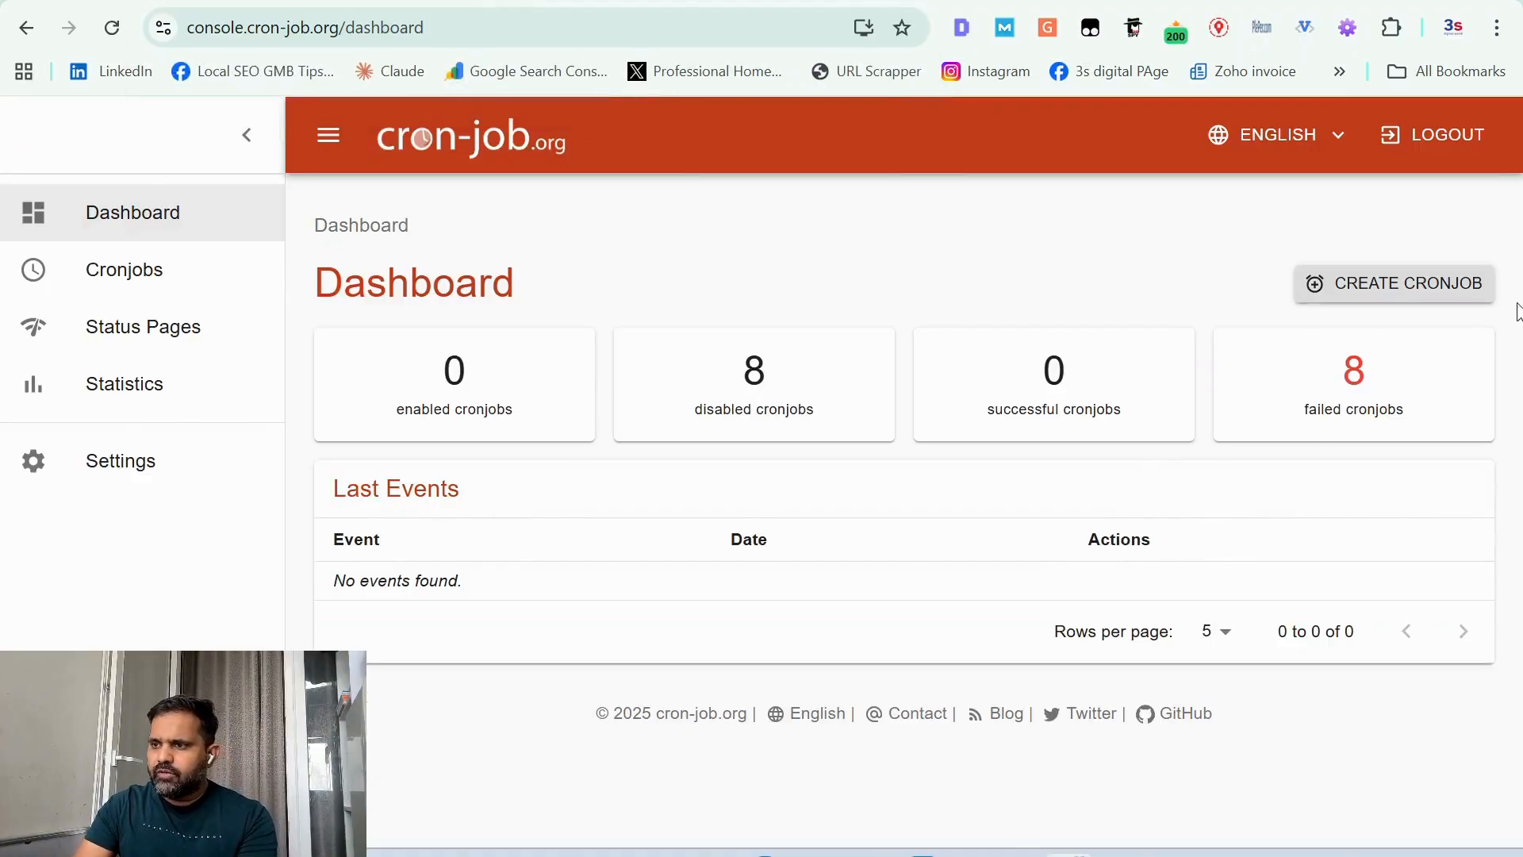
pyautogui.click(1444, 284)
pyautogui.click(459, 588)
pyautogui.hotkey('ctrl', 'a')
pyautogui.hotkey('ctrl', 'v')
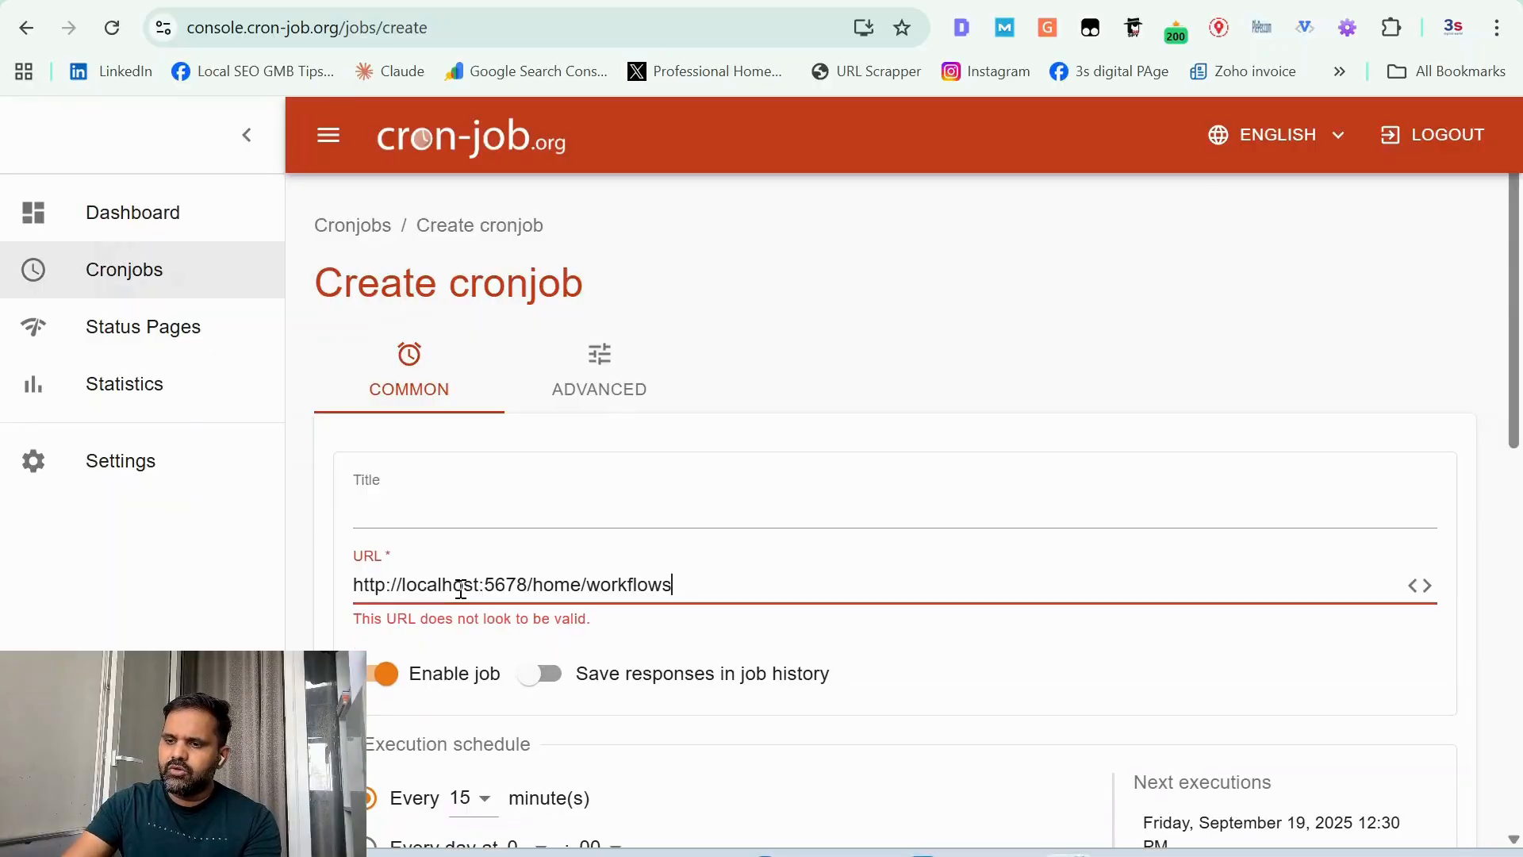
# Step: Title the cronjob "n8n" and schedule it to run every 5 minutes
pyautogui.click(506, 505)
pyautogui.write('n8n')
pyautogui.scroll(-6, 505, 503)
pyautogui.click(480, 280)
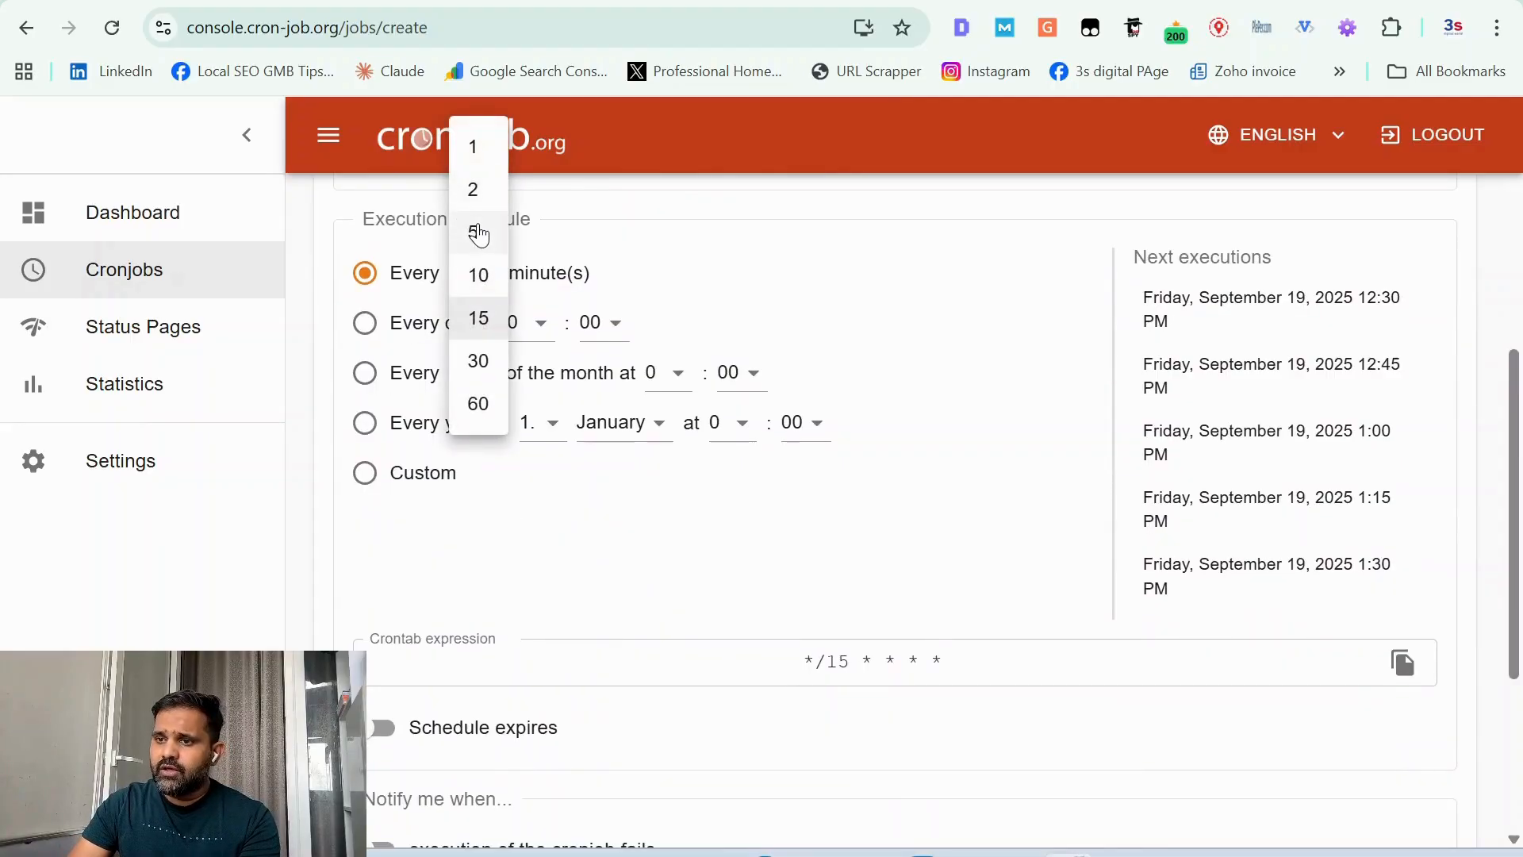
pyautogui.click(478, 234)
pyautogui.scroll(4, 660, 275)
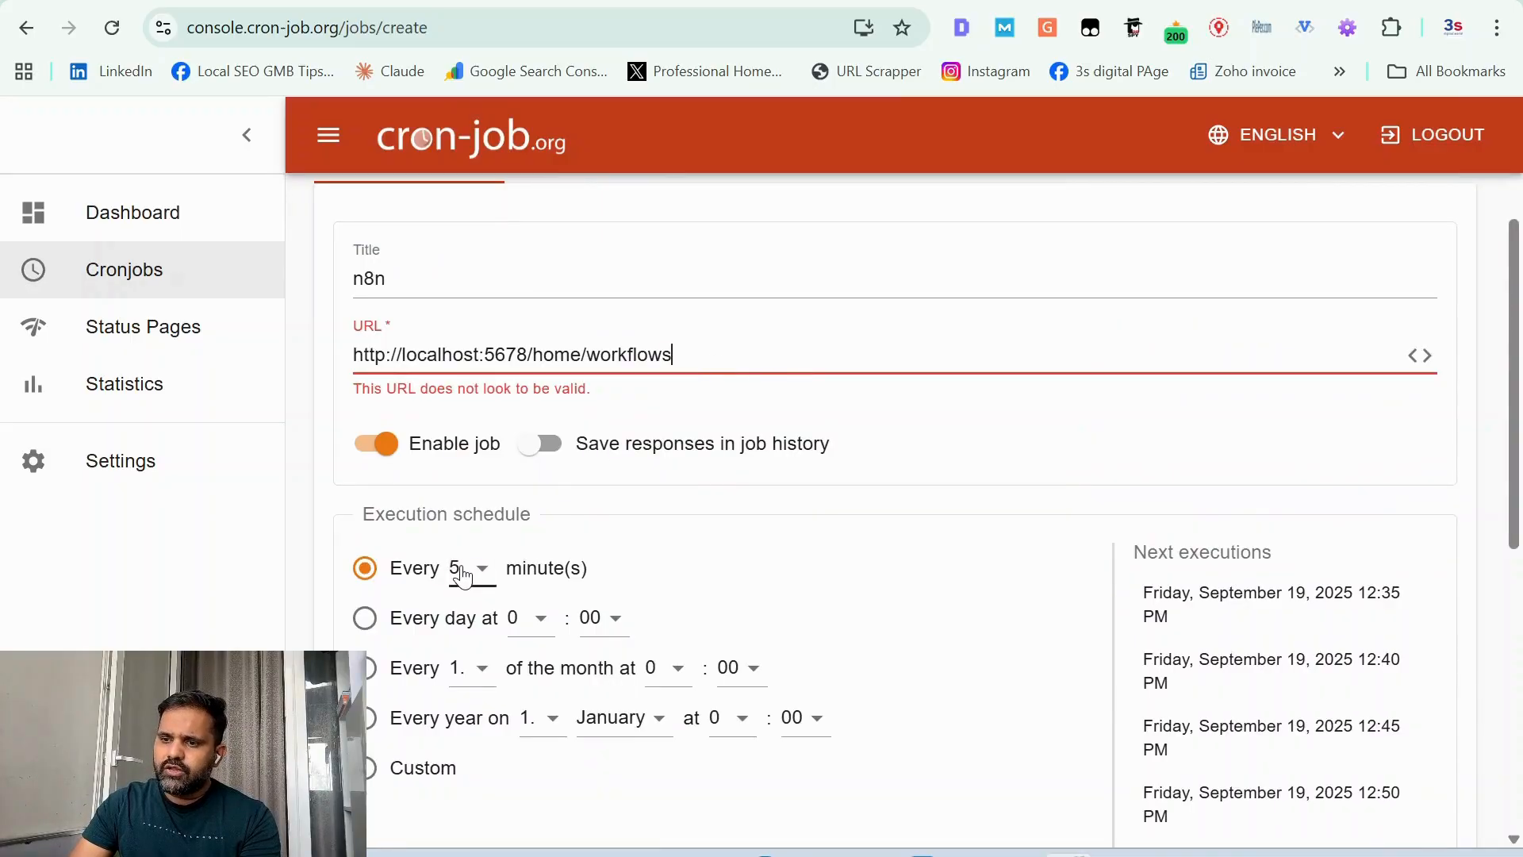
pyautogui.scroll(-8, 847, 567)
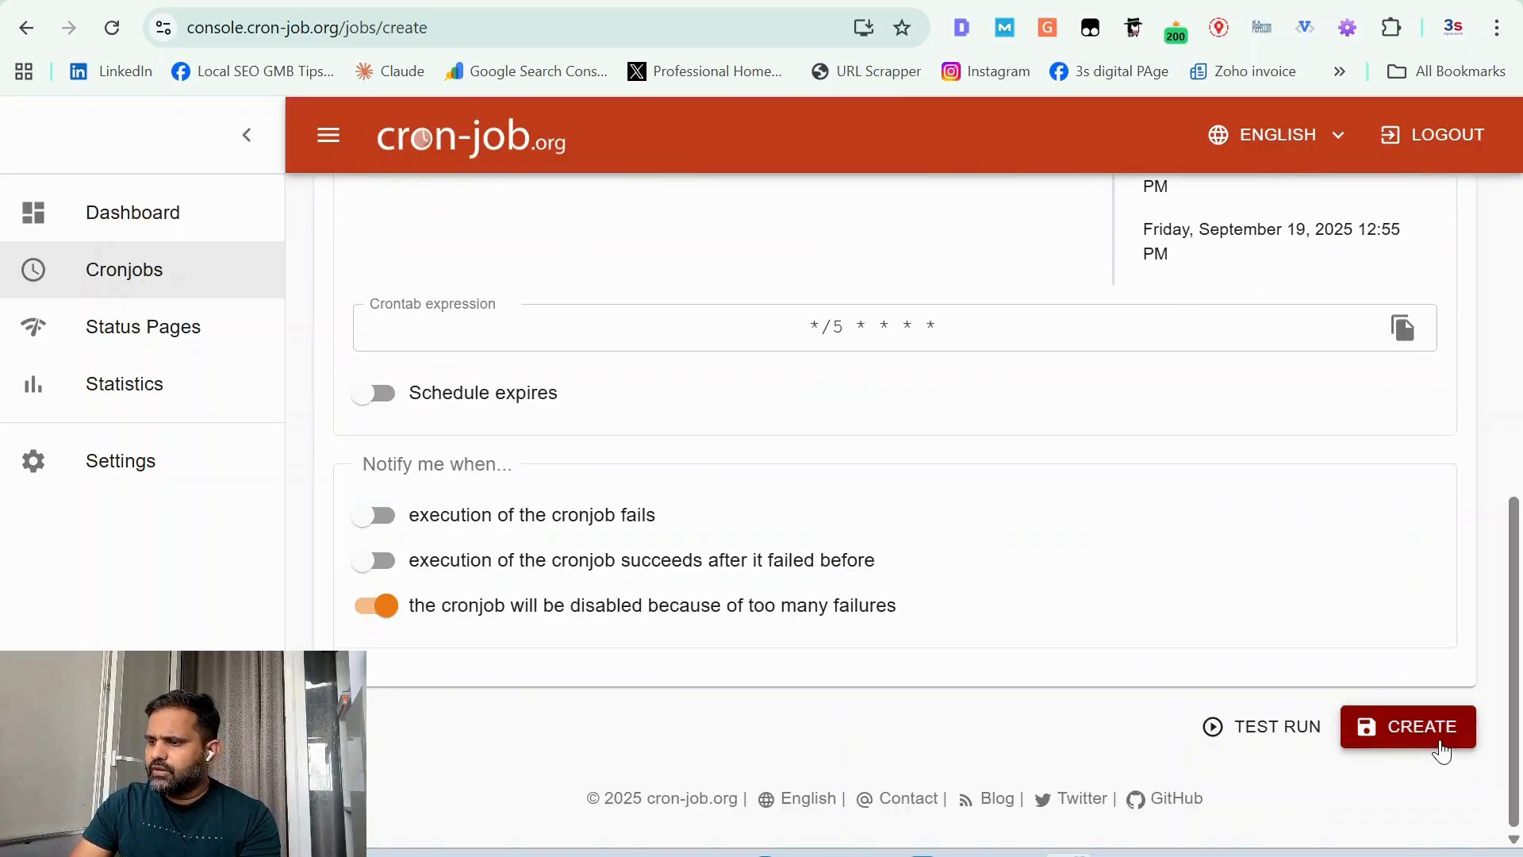
pyautogui.click(531, 1)
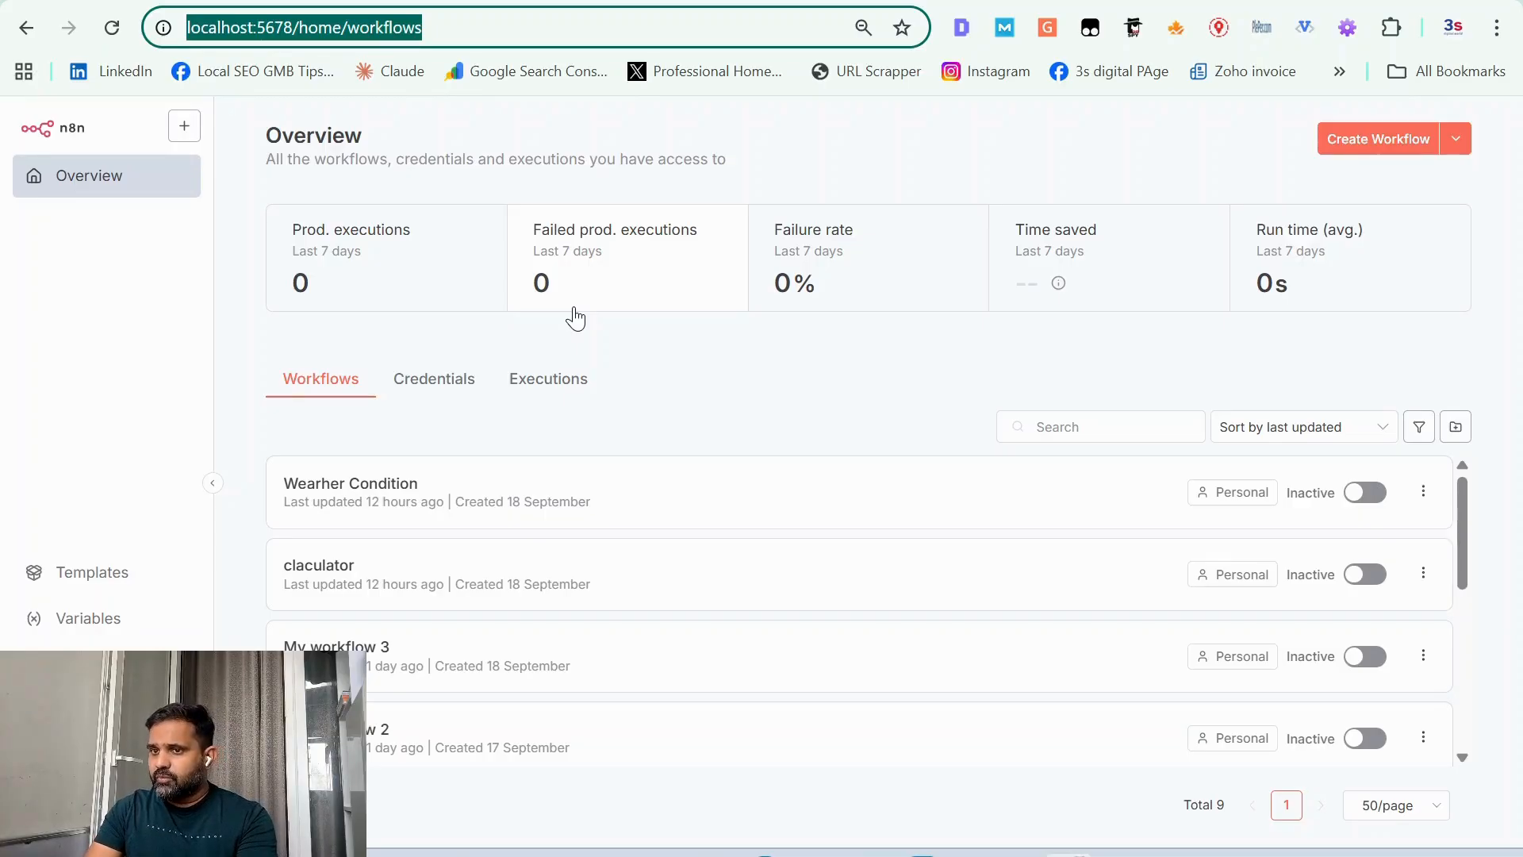
pyautogui.click(559, 1)
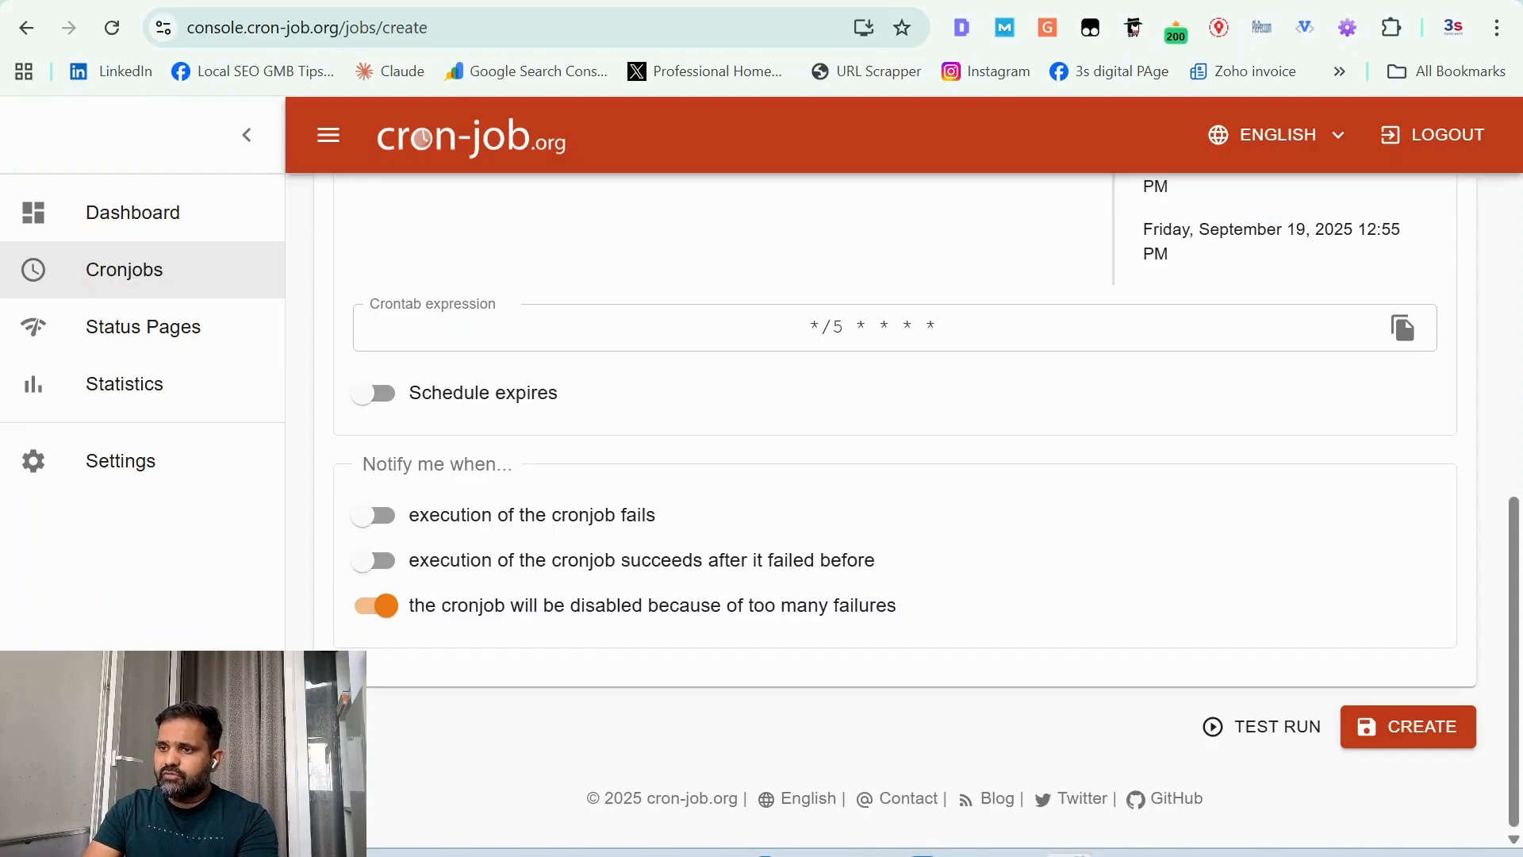
pyautogui.scroll(1, 693, 325)
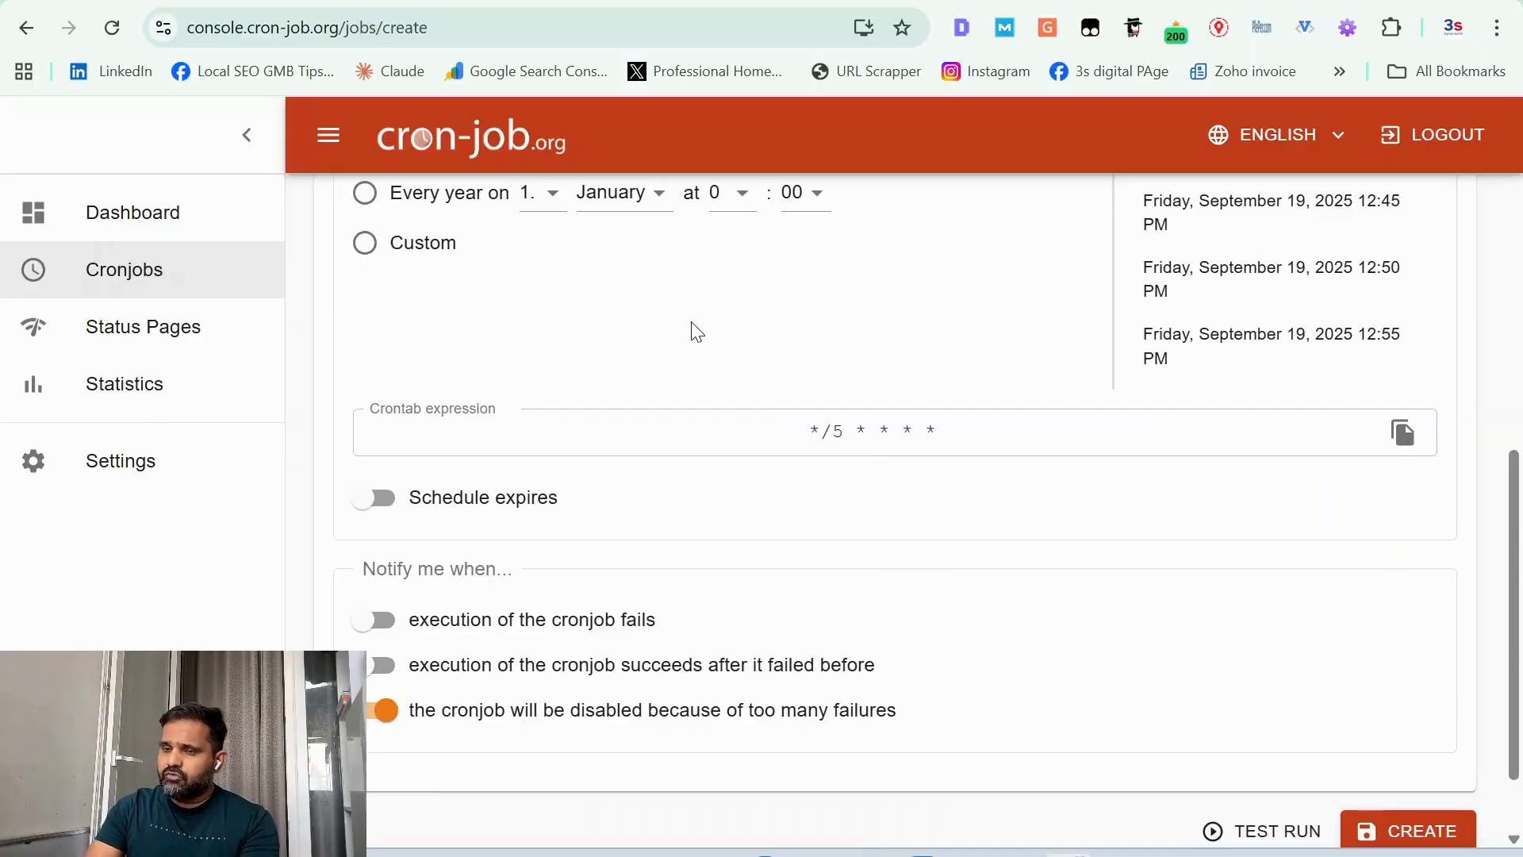
# Step: Switch back to n8n, create a new workflow and name it "calculator"
pyautogui.click(793, 2)
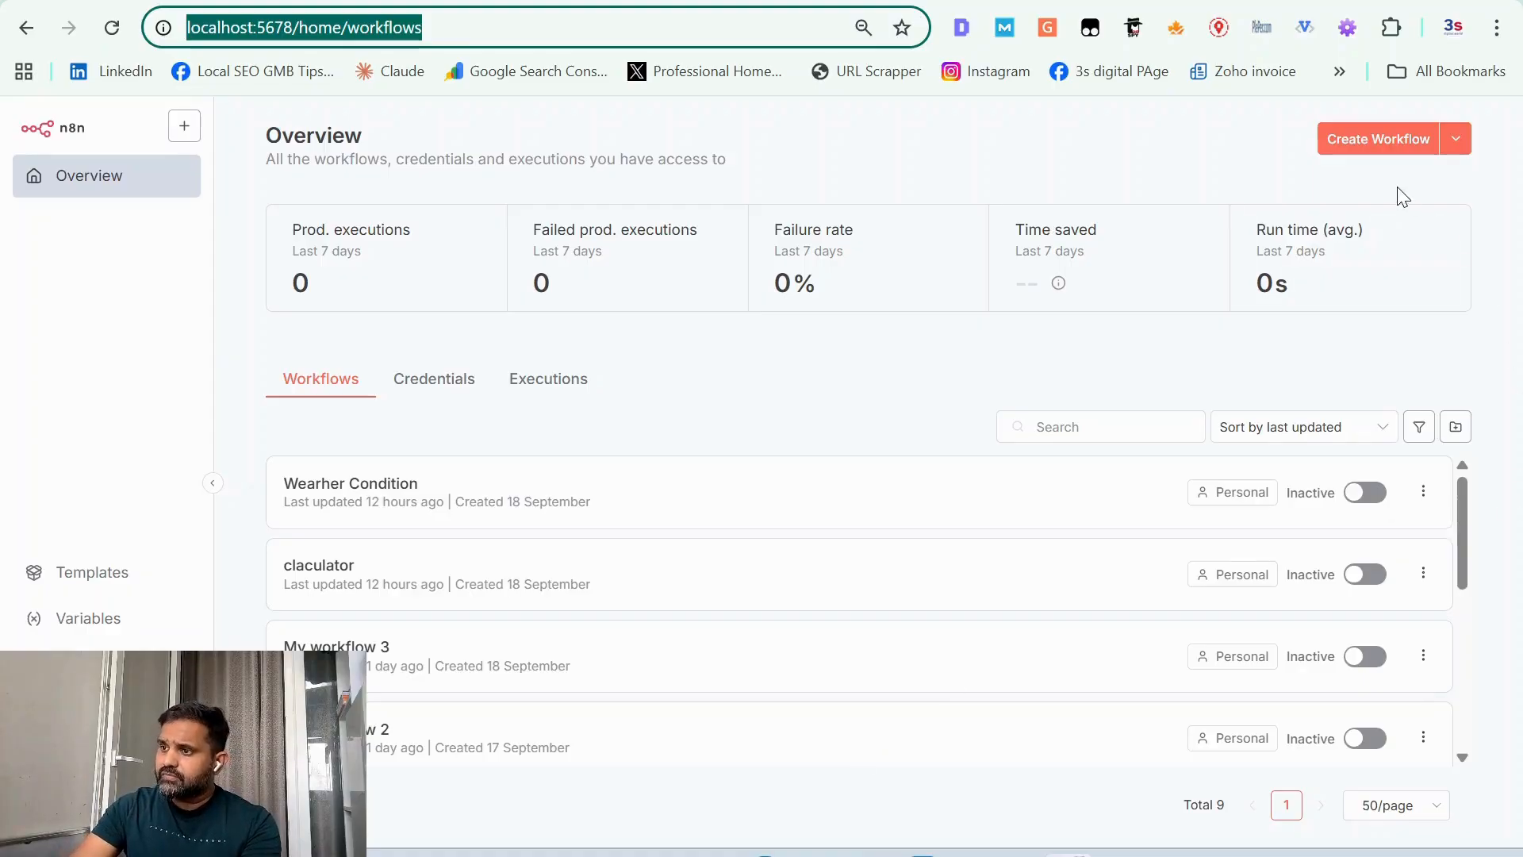
pyautogui.click(1371, 157)
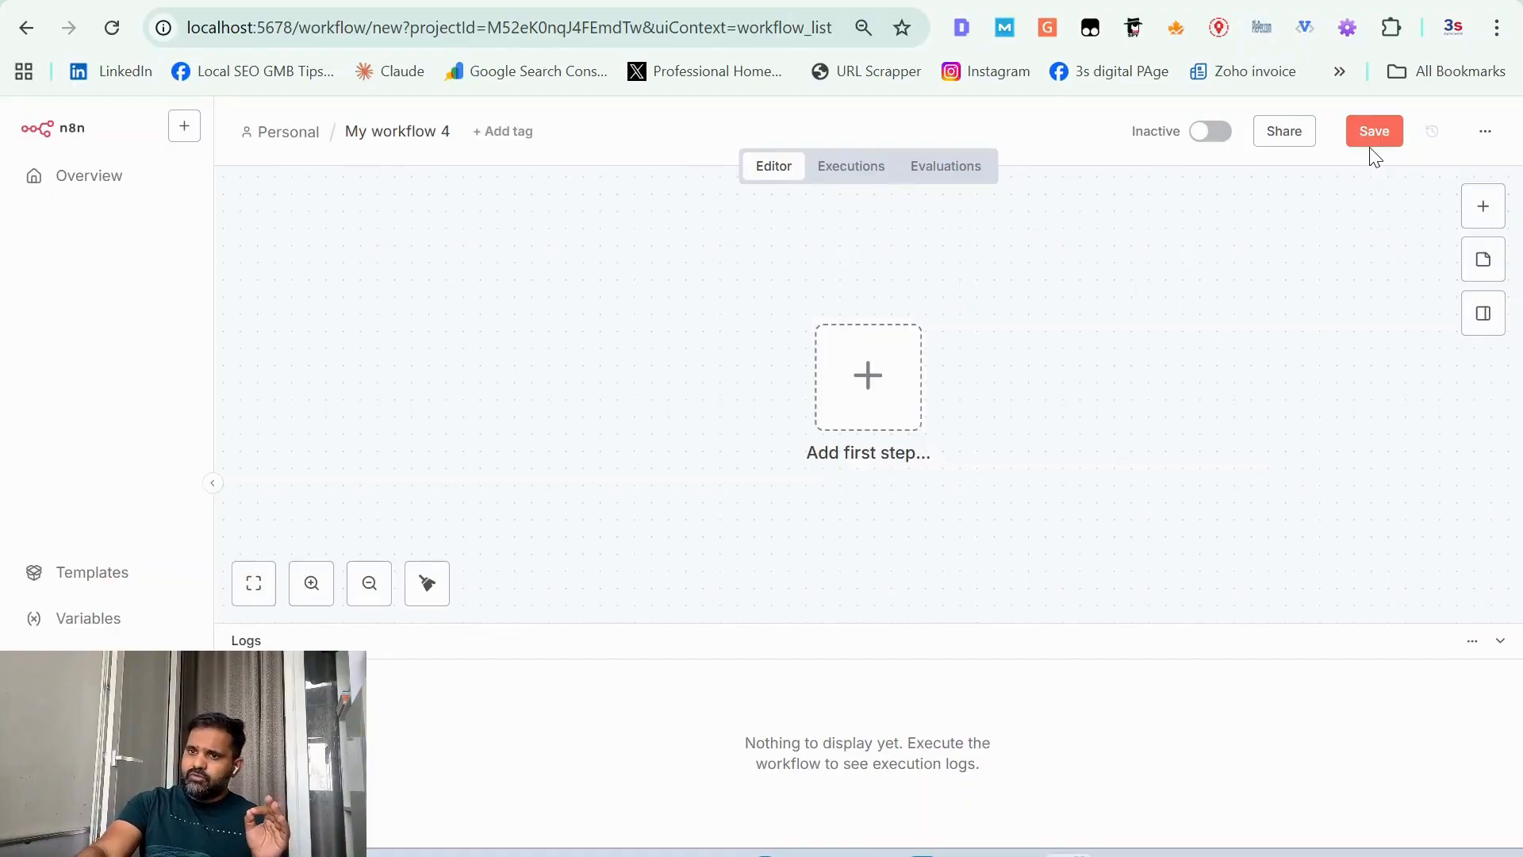
pyautogui.click(403, 129)
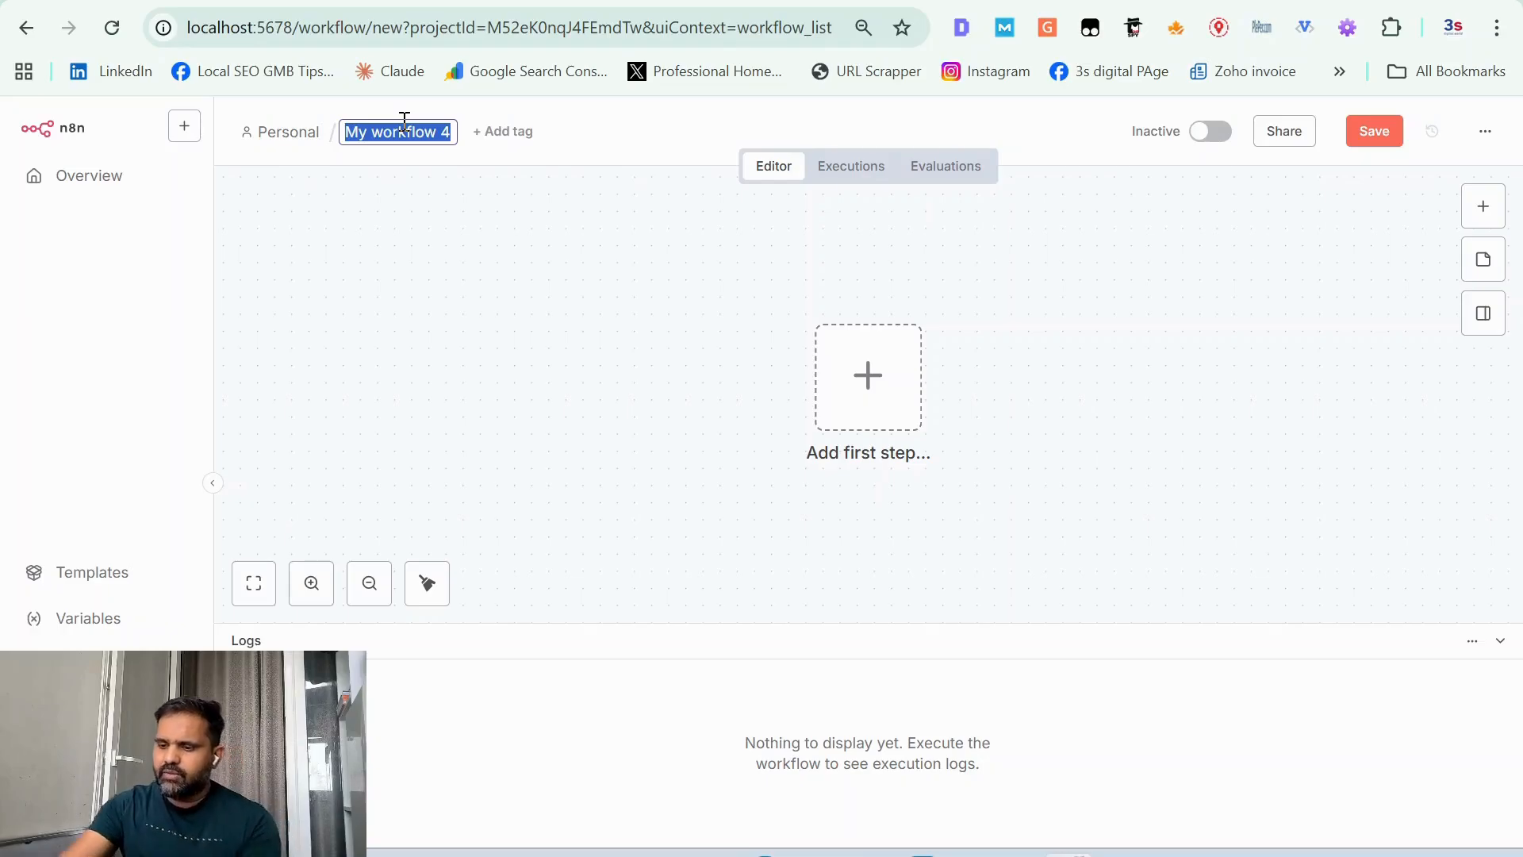
pyautogui.write('calculator')
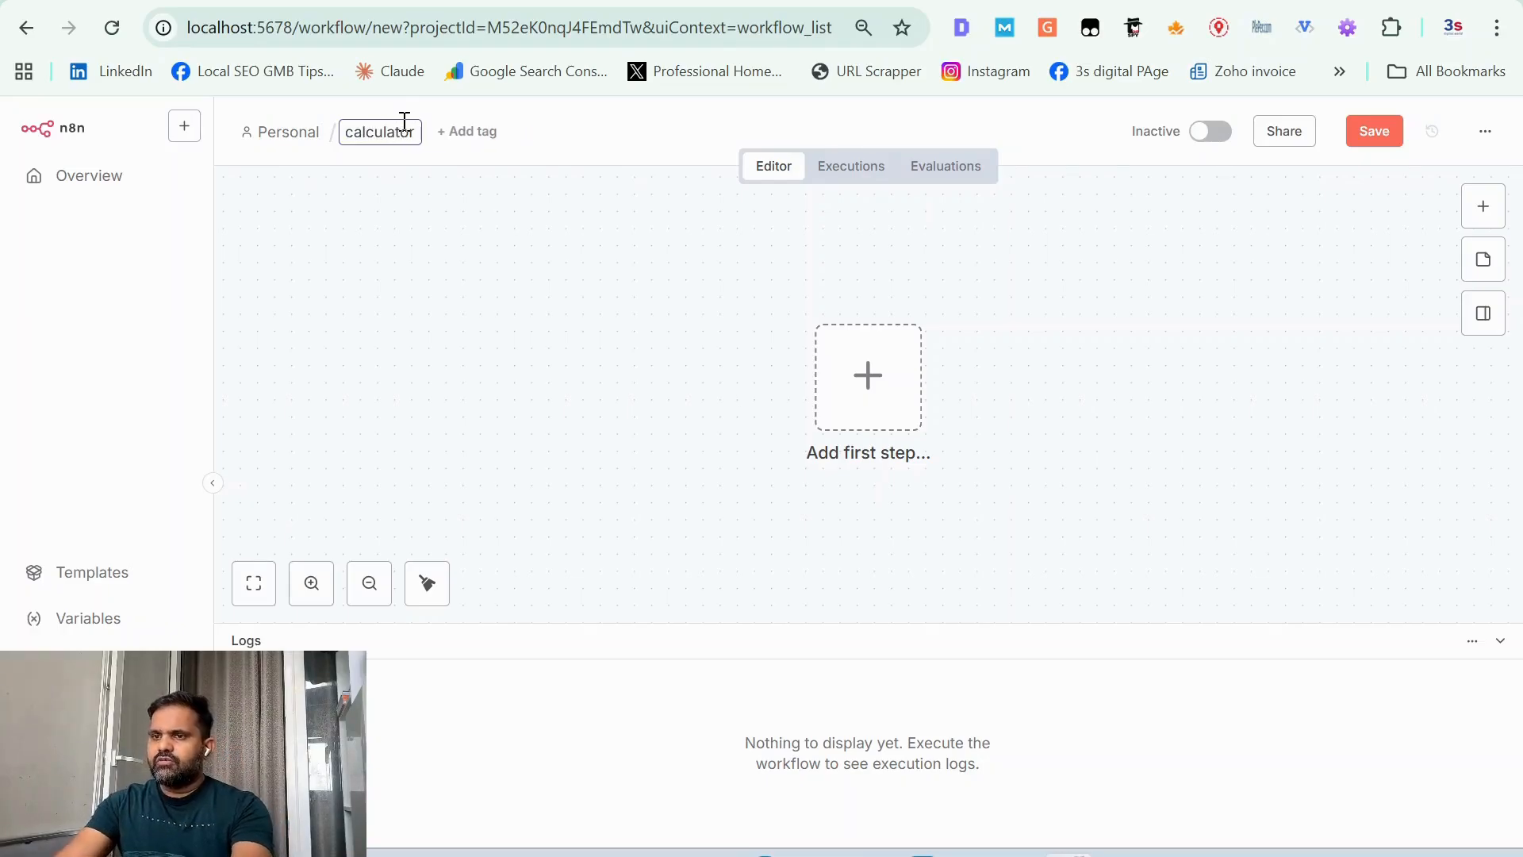
pyautogui.click(545, 413)
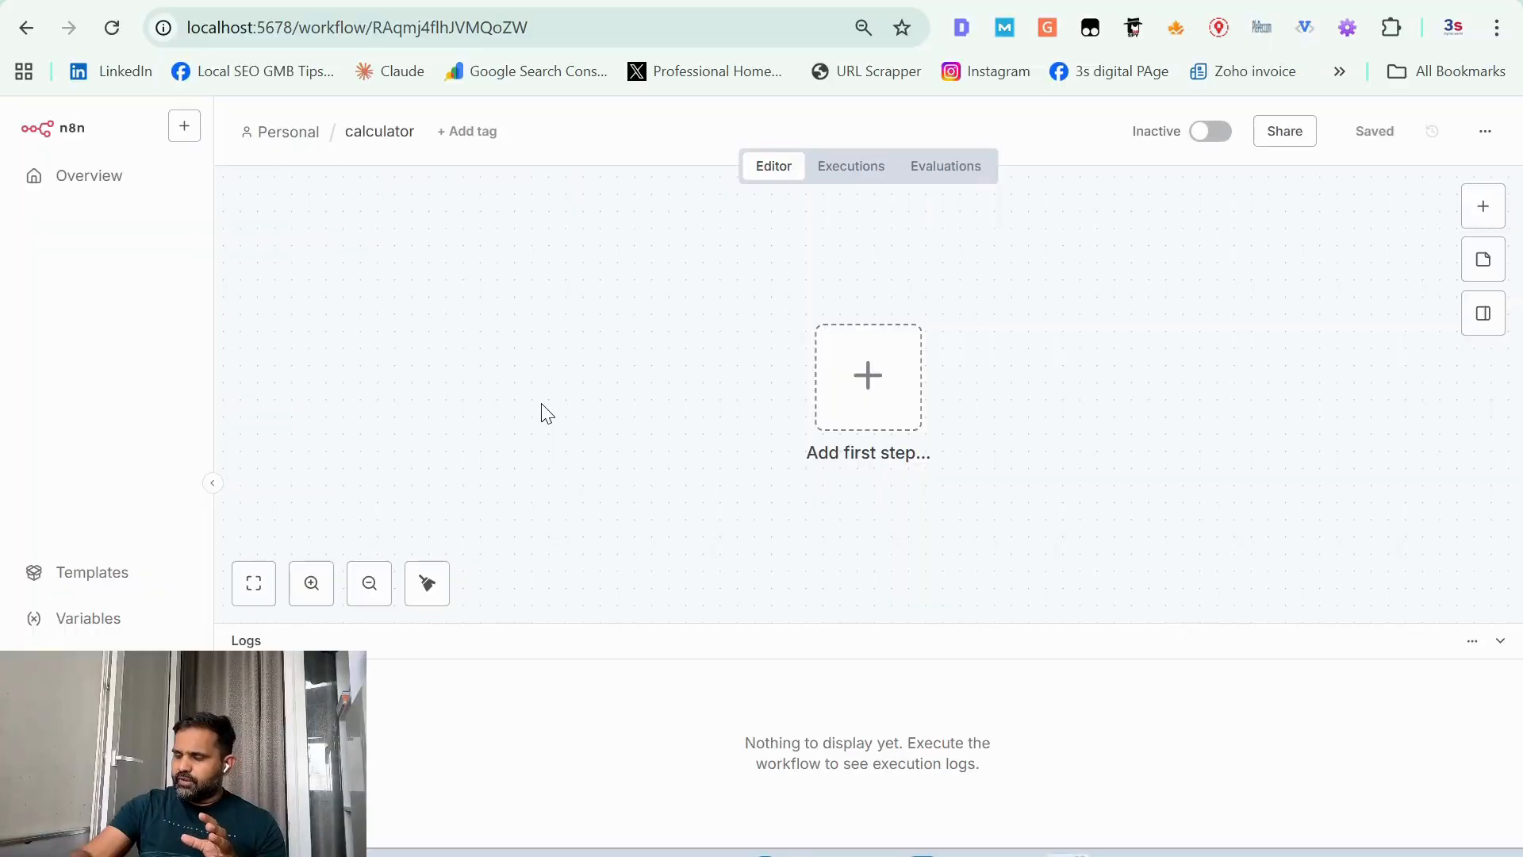
# Step: Add an "On chat message" trigger as the first step and place it on the left part of the canvas
pyautogui.click(868, 375)
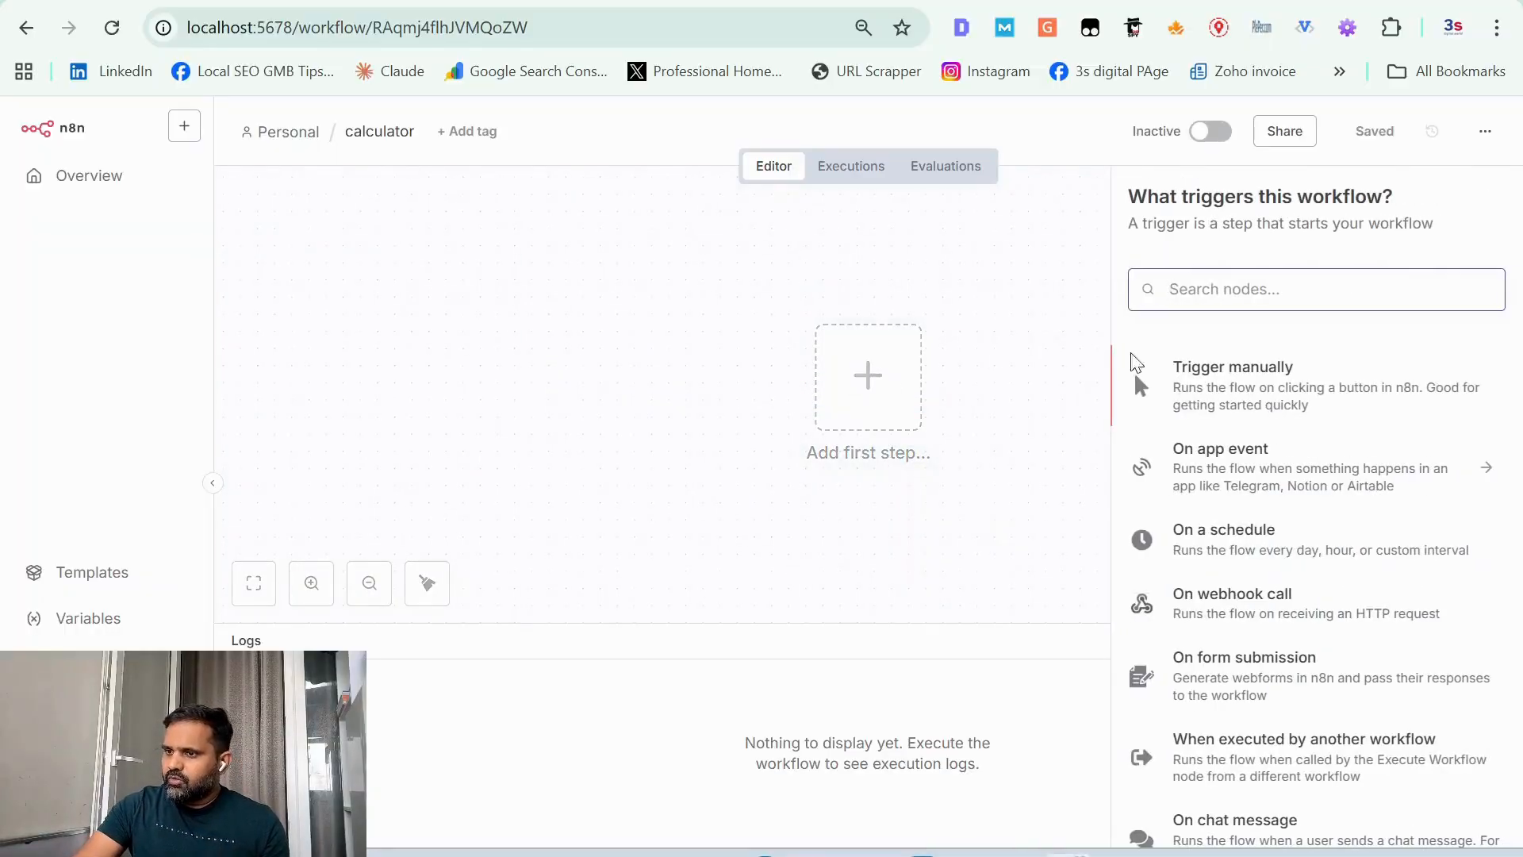
pyautogui.scroll(-2, 1248, 601)
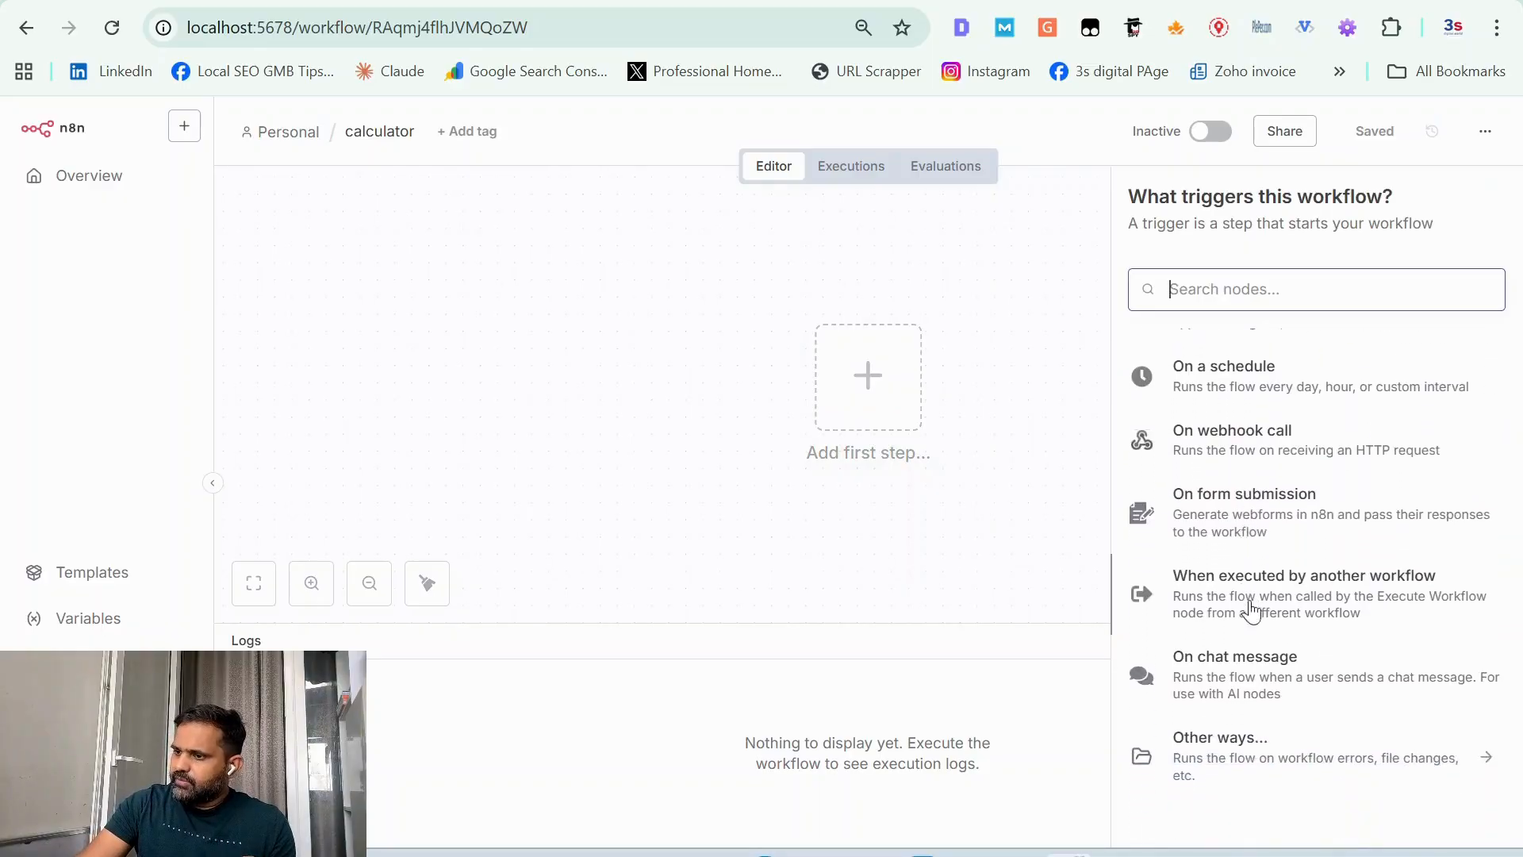
pyautogui.click(1260, 671)
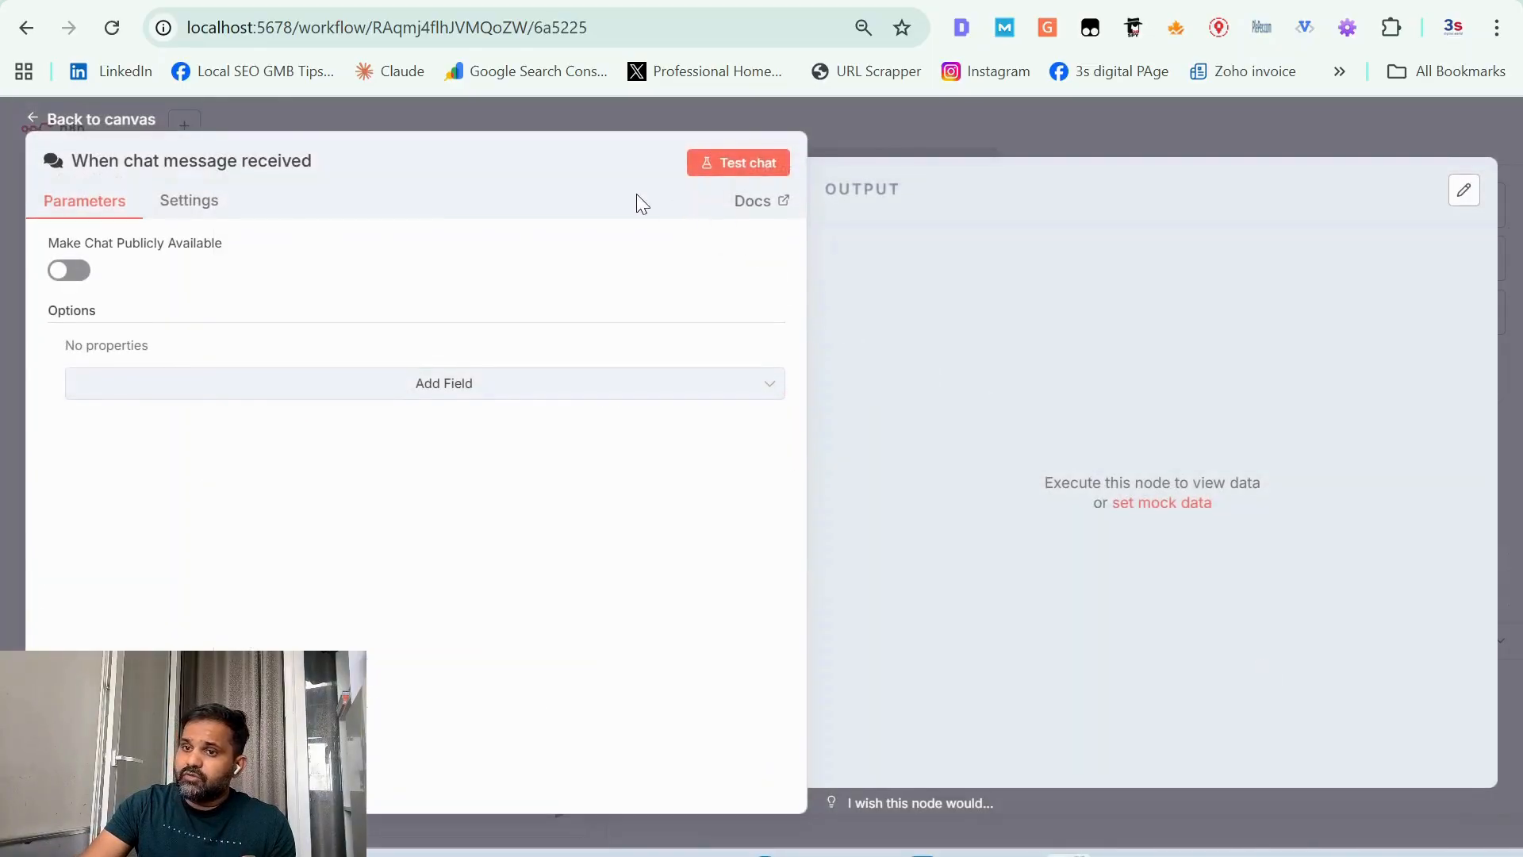
pyautogui.click(982, 141)
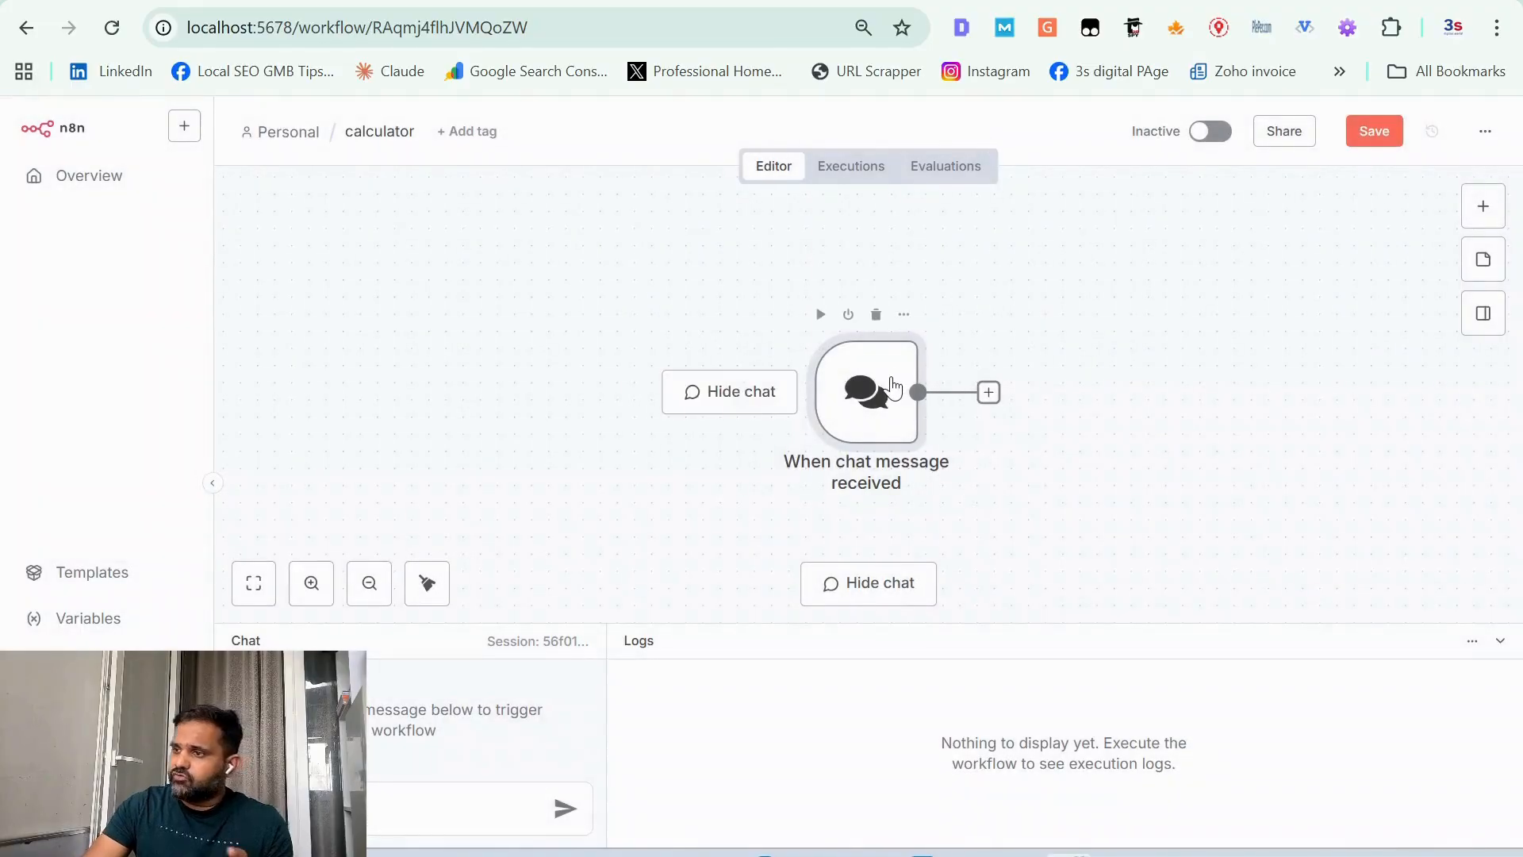
pyautogui.moveTo(895, 387); pyautogui.dragTo(551, 370)
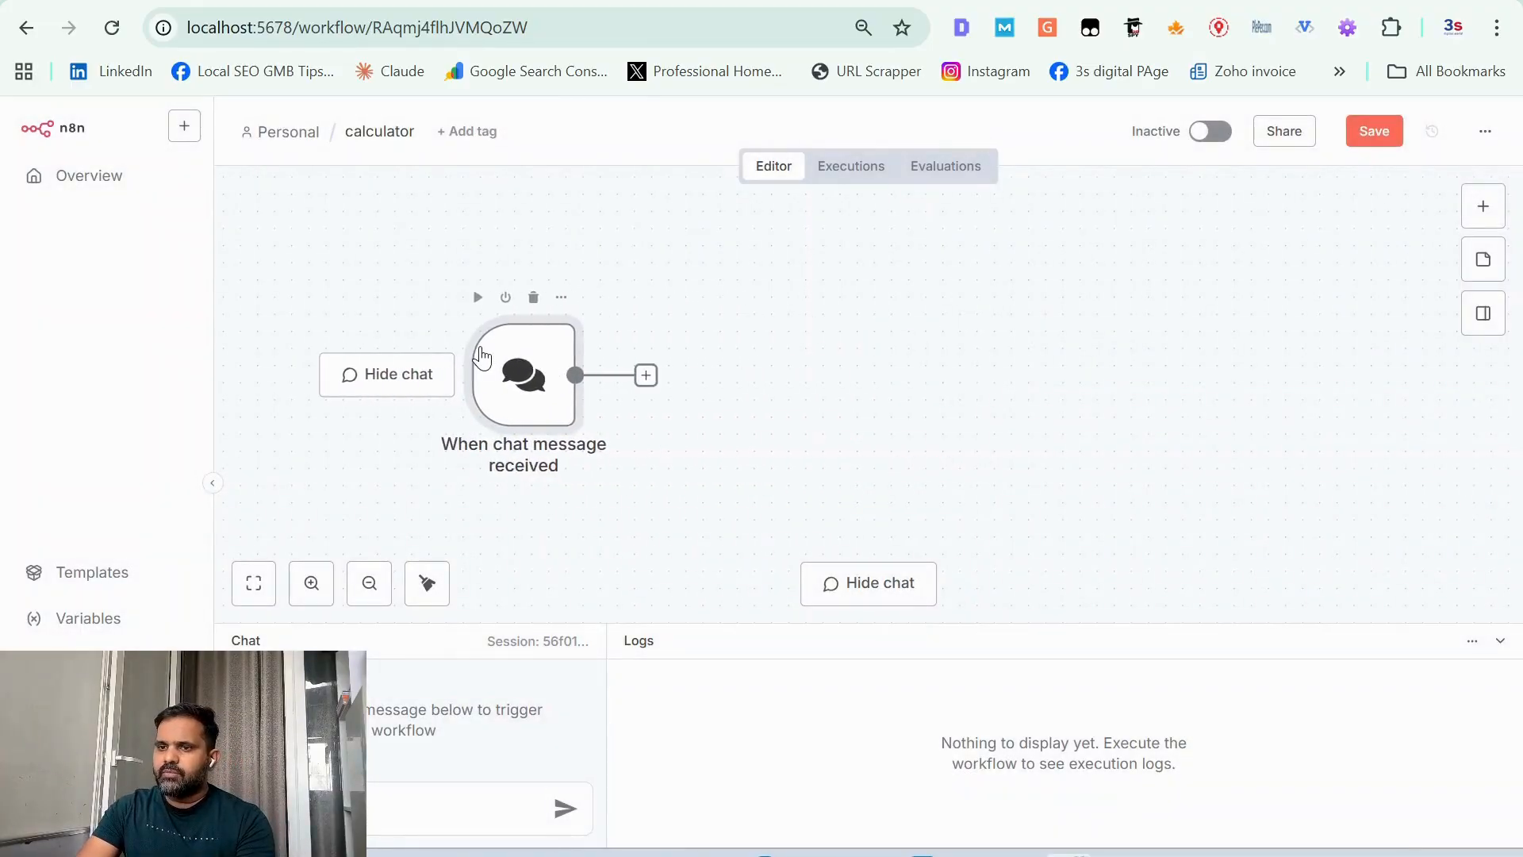
# Step: Add an AI Agent node after the chat trigger and review its parameters
pyautogui.click(645, 383)
pyautogui.click(1252, 365)
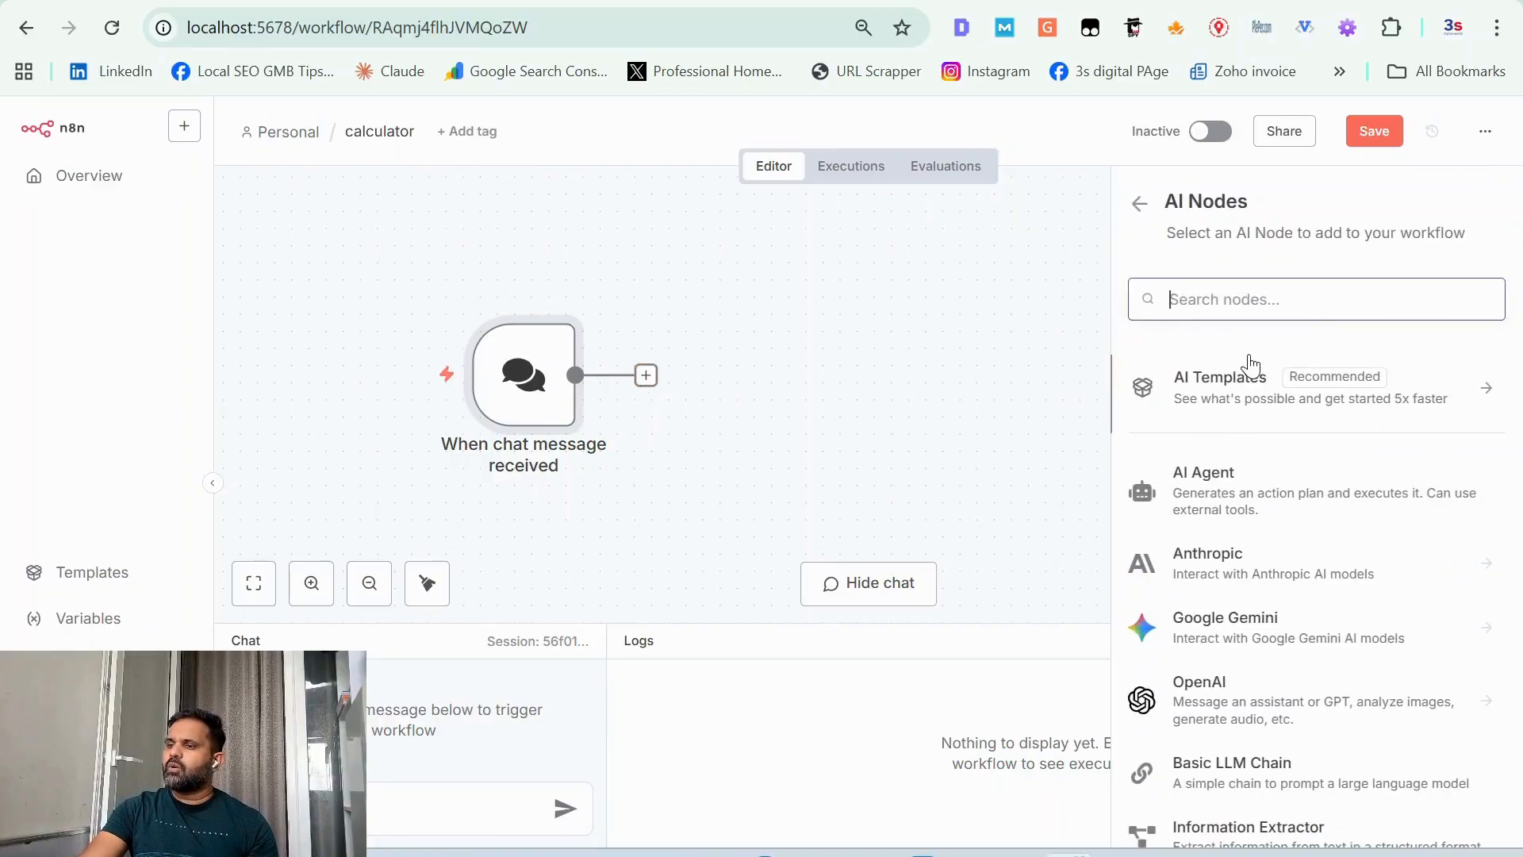
pyautogui.click(1245, 473)
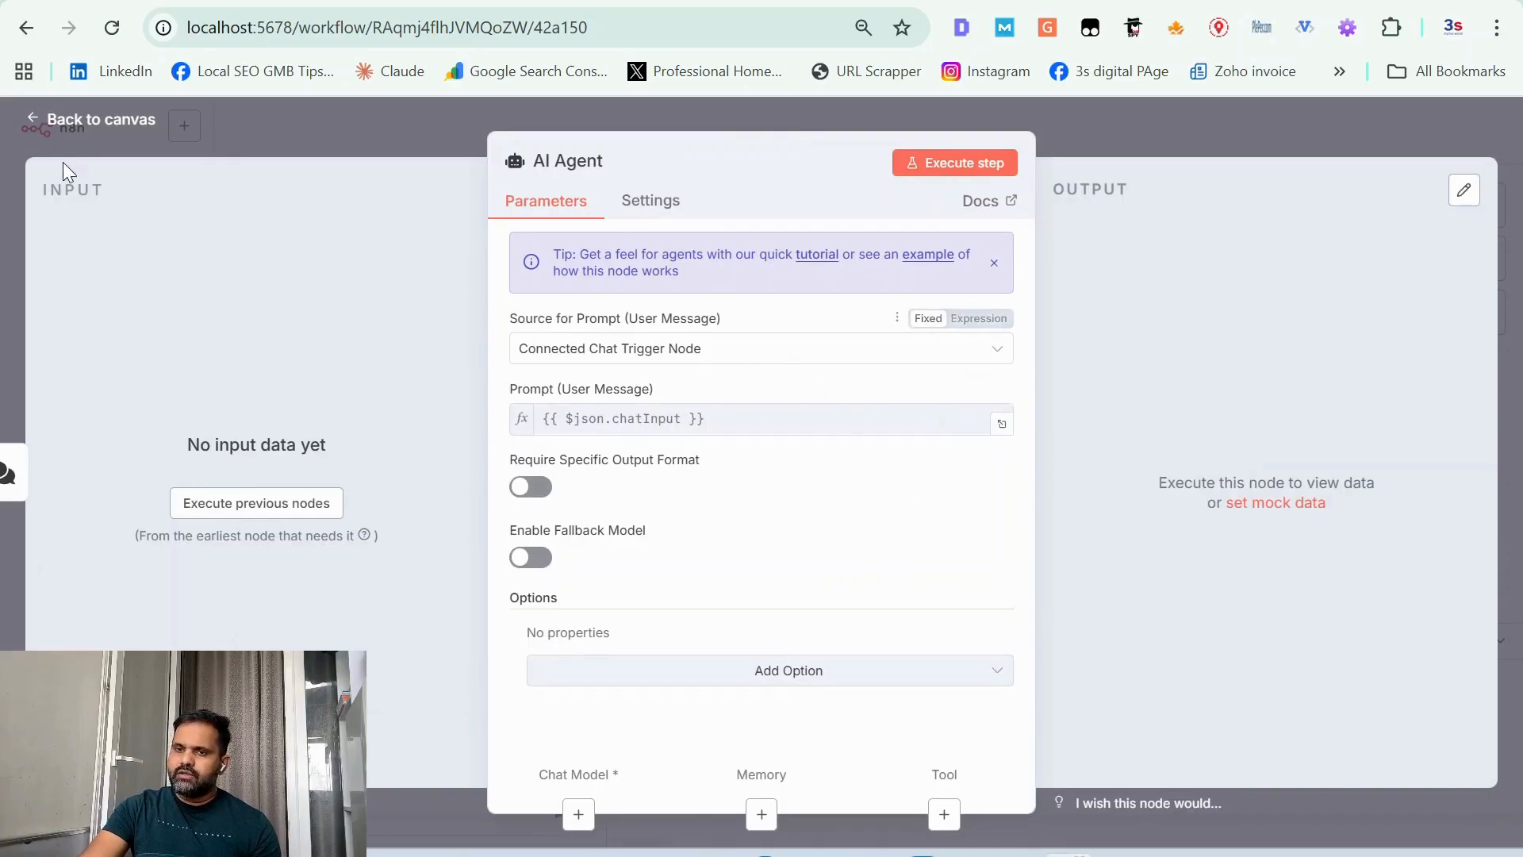
pyautogui.click(127, 119)
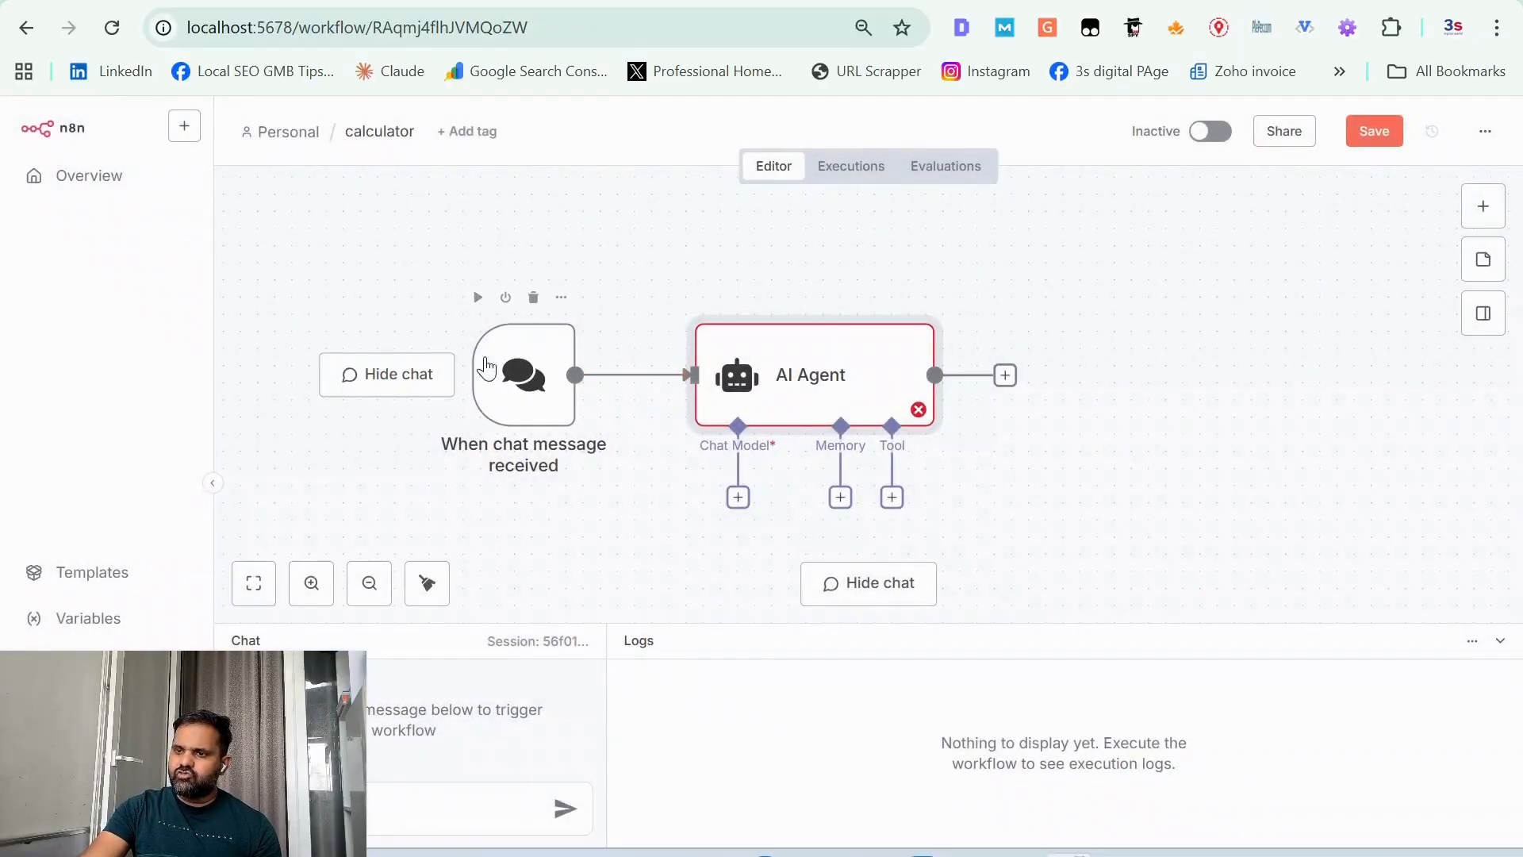
pyautogui.doubleClick(826, 347)
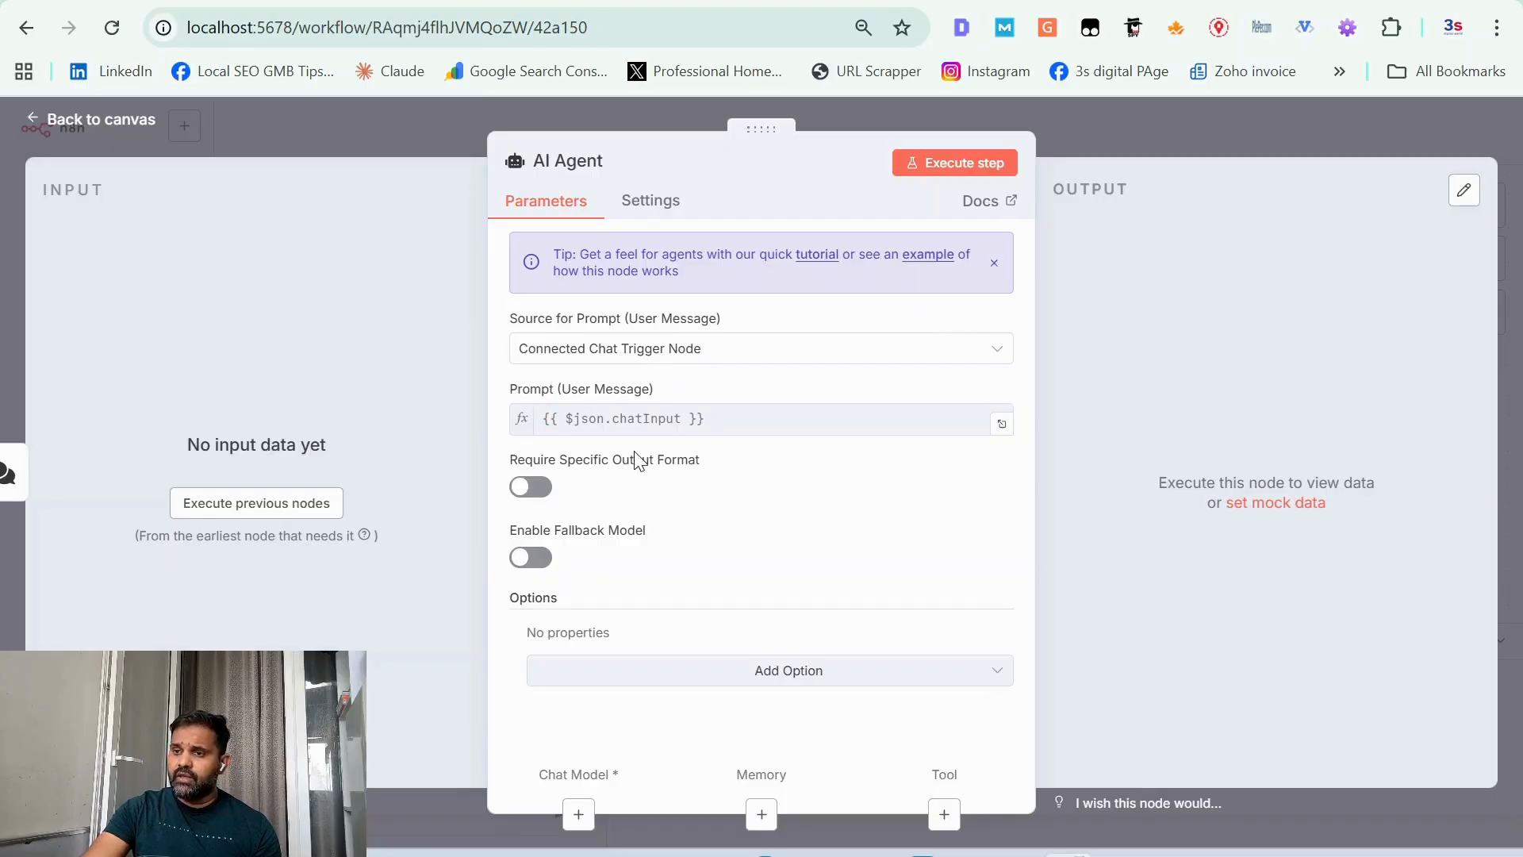
pyautogui.click(116, 123)
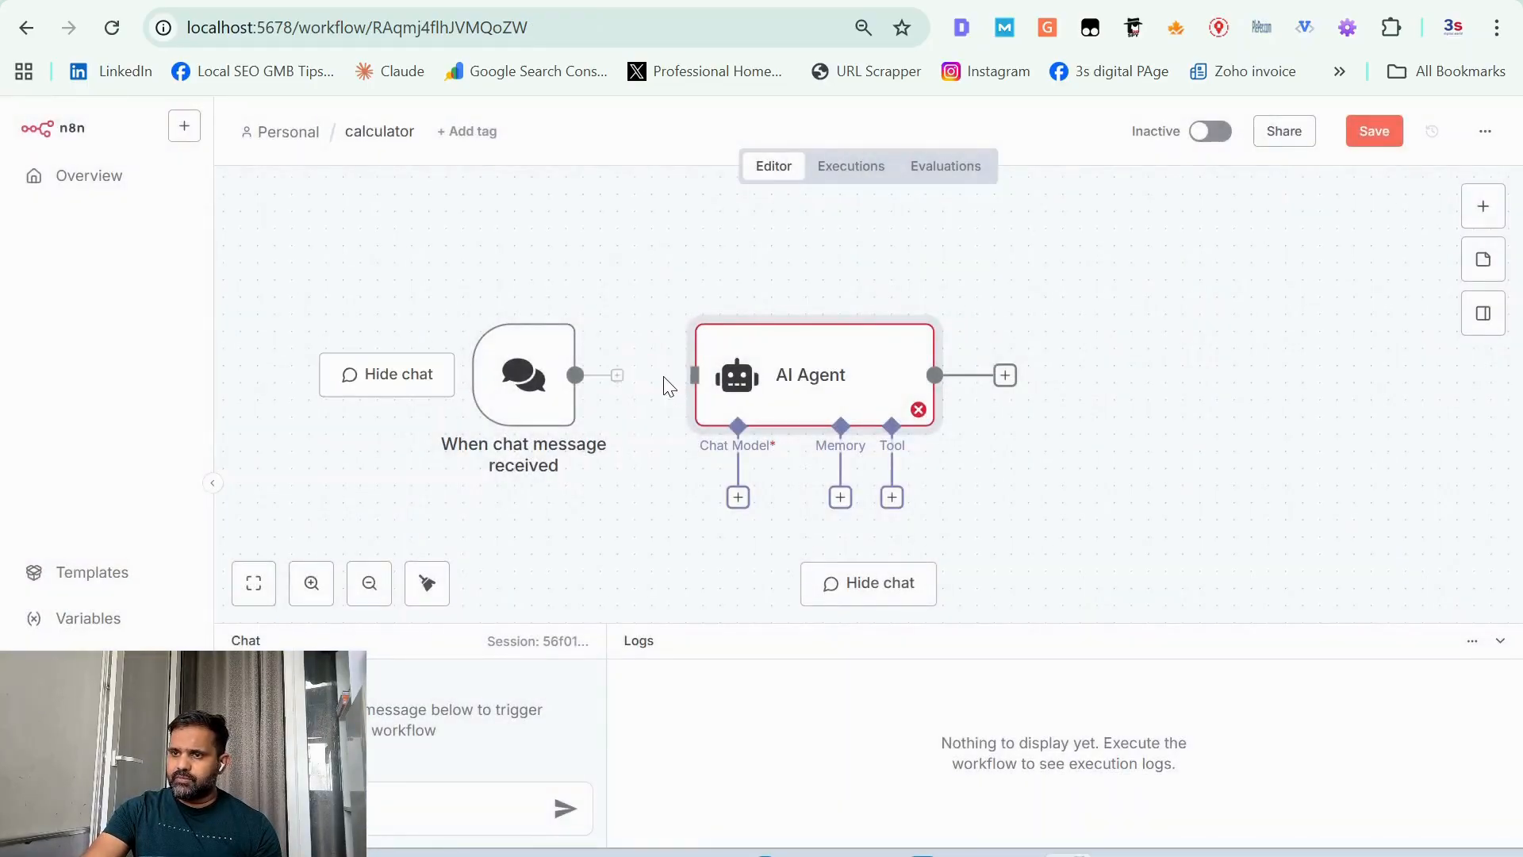
# Step: Send the test message "hi" in the workflow chat to run the chat trigger
pyautogui.click(433, 817)
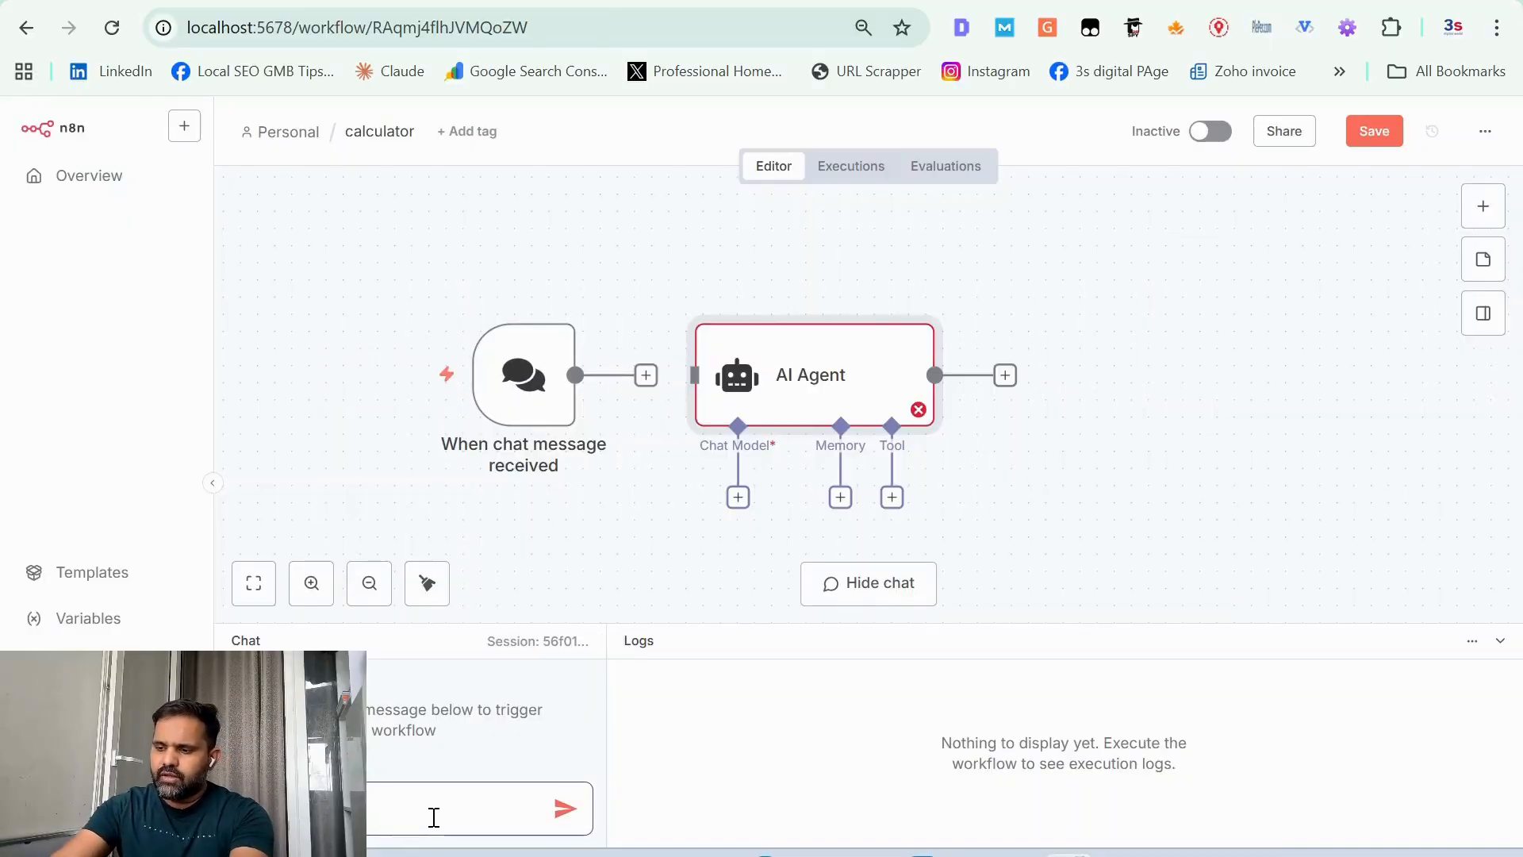
pyautogui.write('hi')
pyautogui.press('Return')
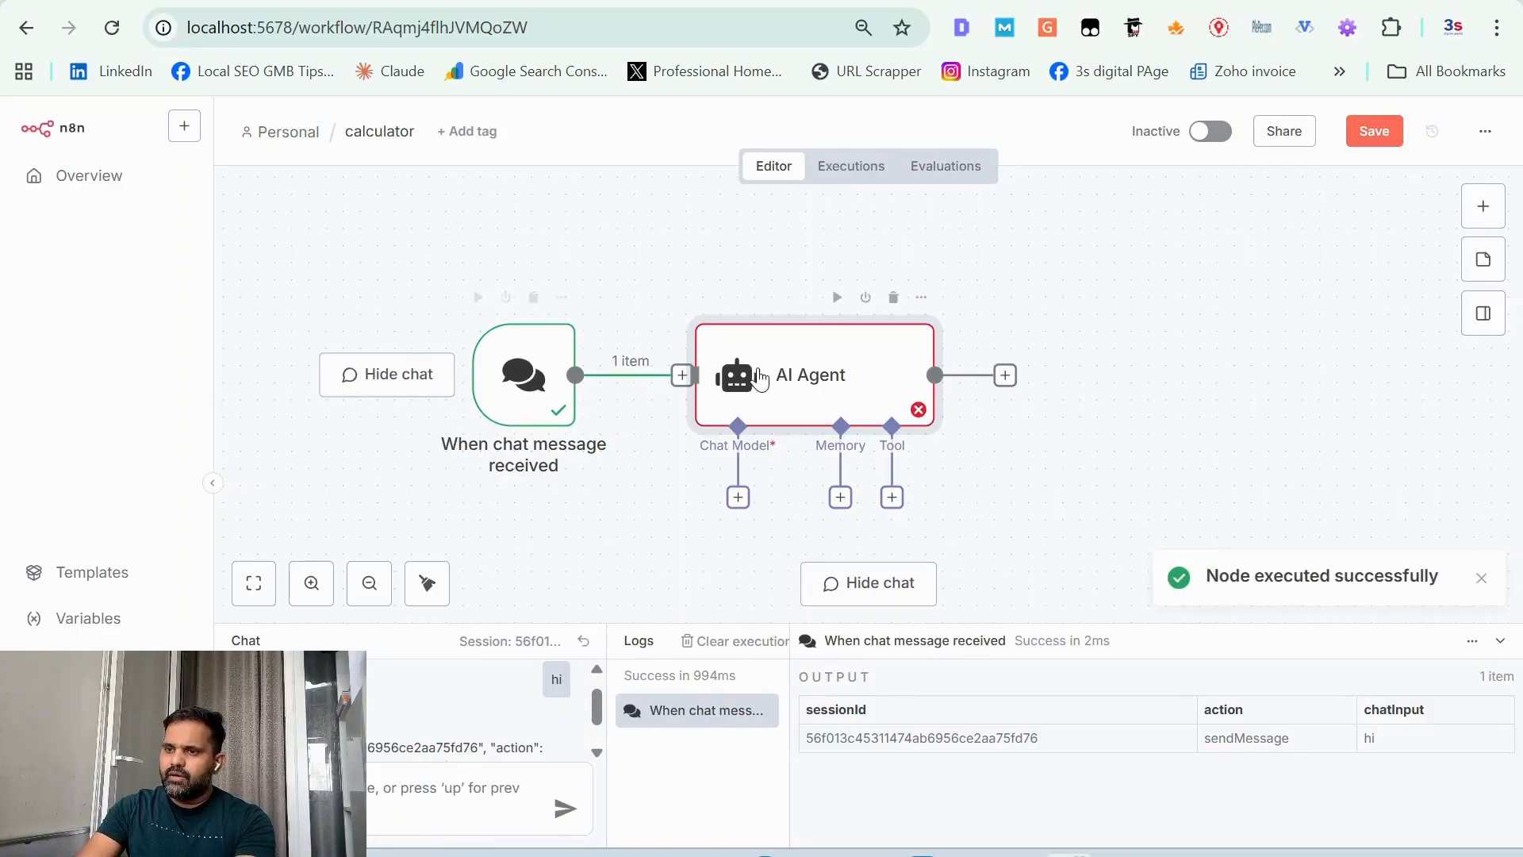
# Step: Examine the AI Agent's input data from the chat trigger in Table, JSON and Schema views
pyautogui.doubleClick(720, 386)
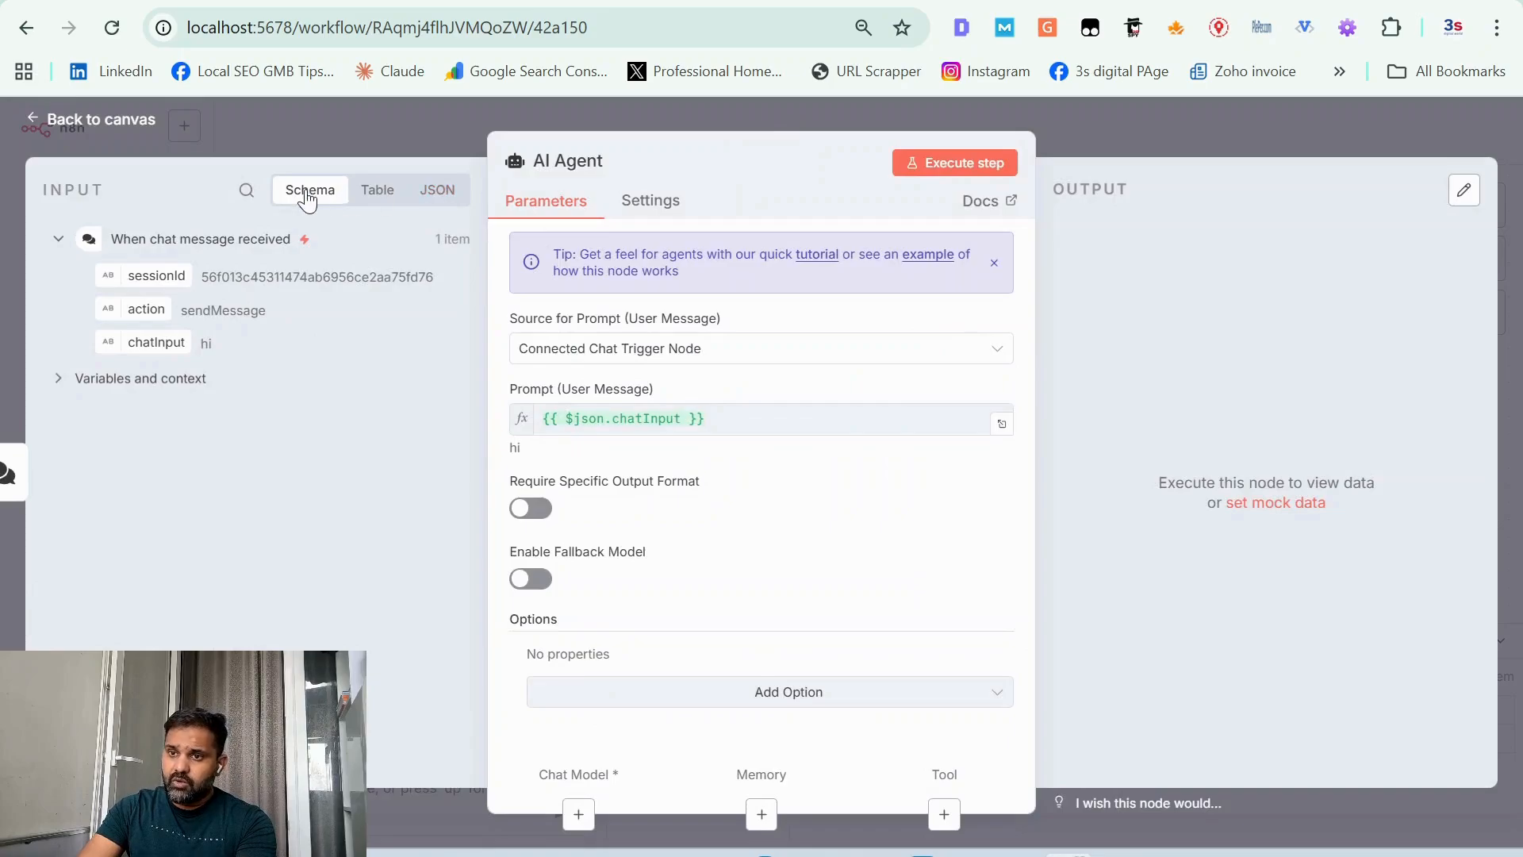
pyautogui.click(376, 193)
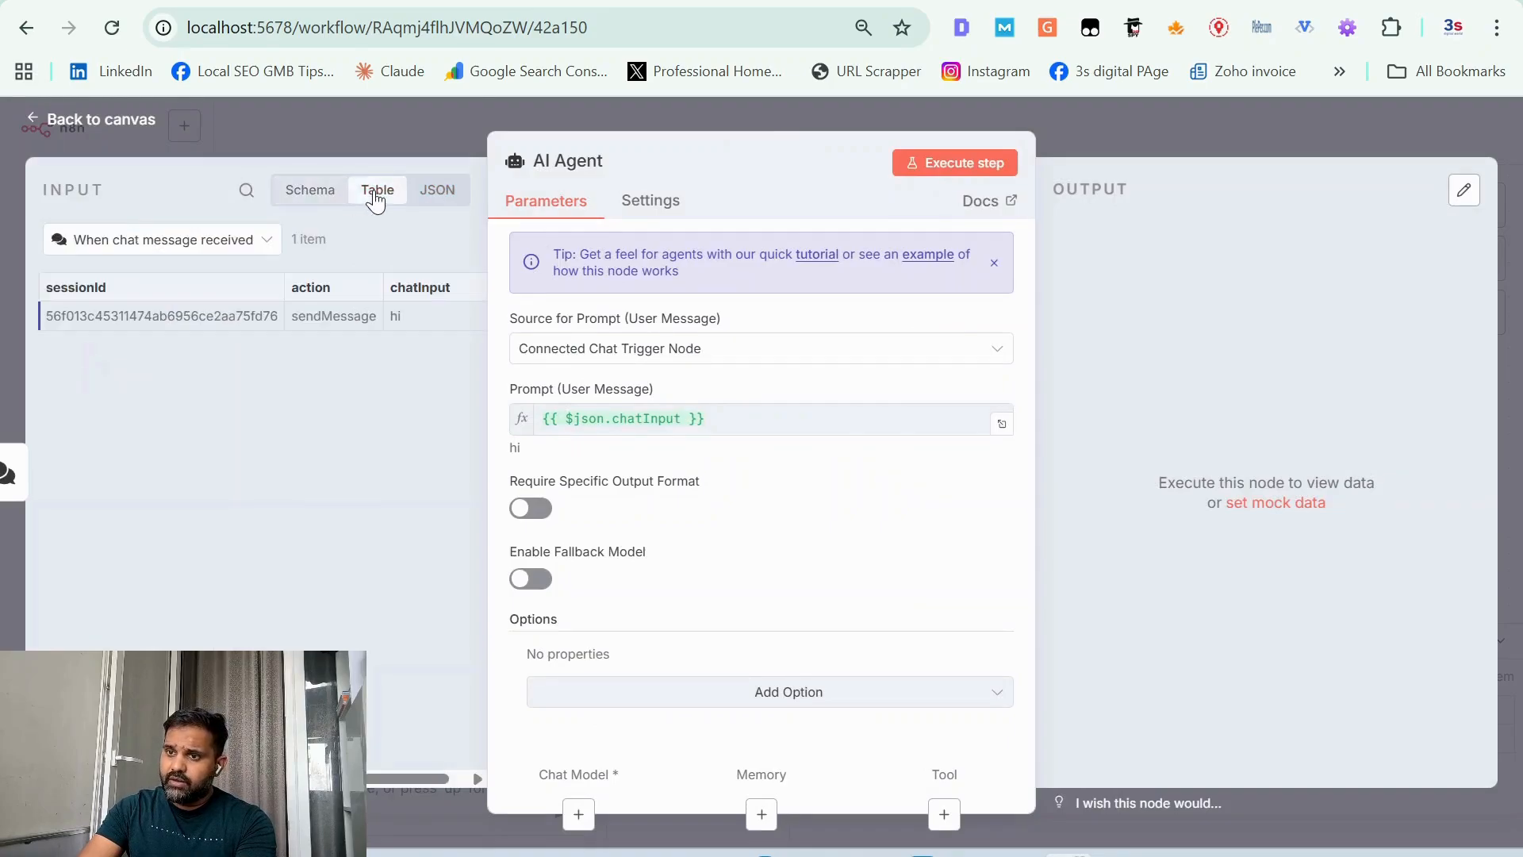
pyautogui.click(435, 195)
pyautogui.click(309, 193)
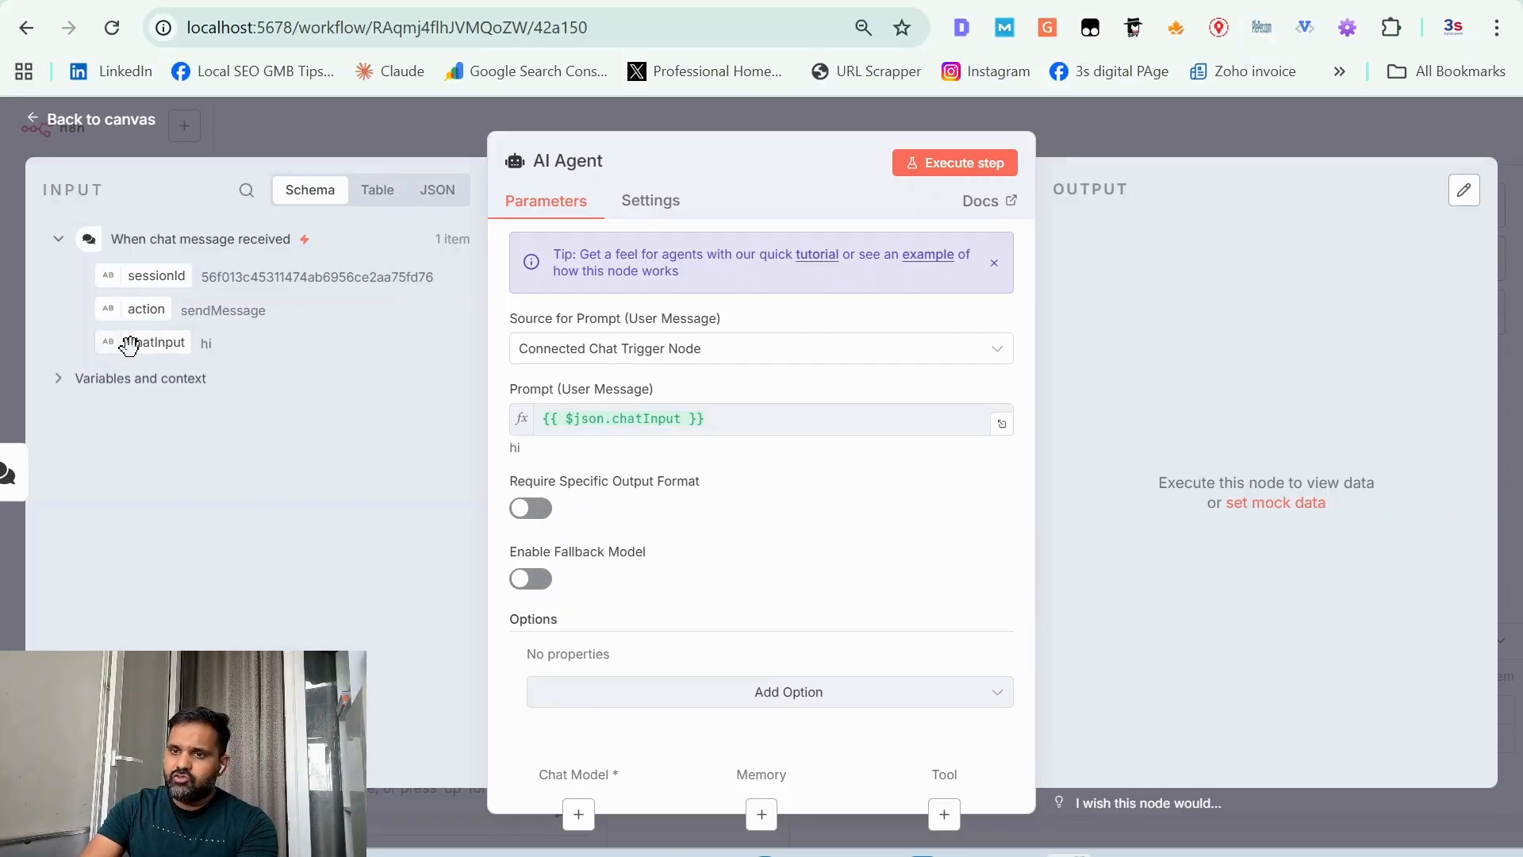
# Step: Set the AI Agent's prompt source to "Define below" and map the chat trigger's chatInput field into the user message prompt
pyautogui.doubleClick(205, 346)
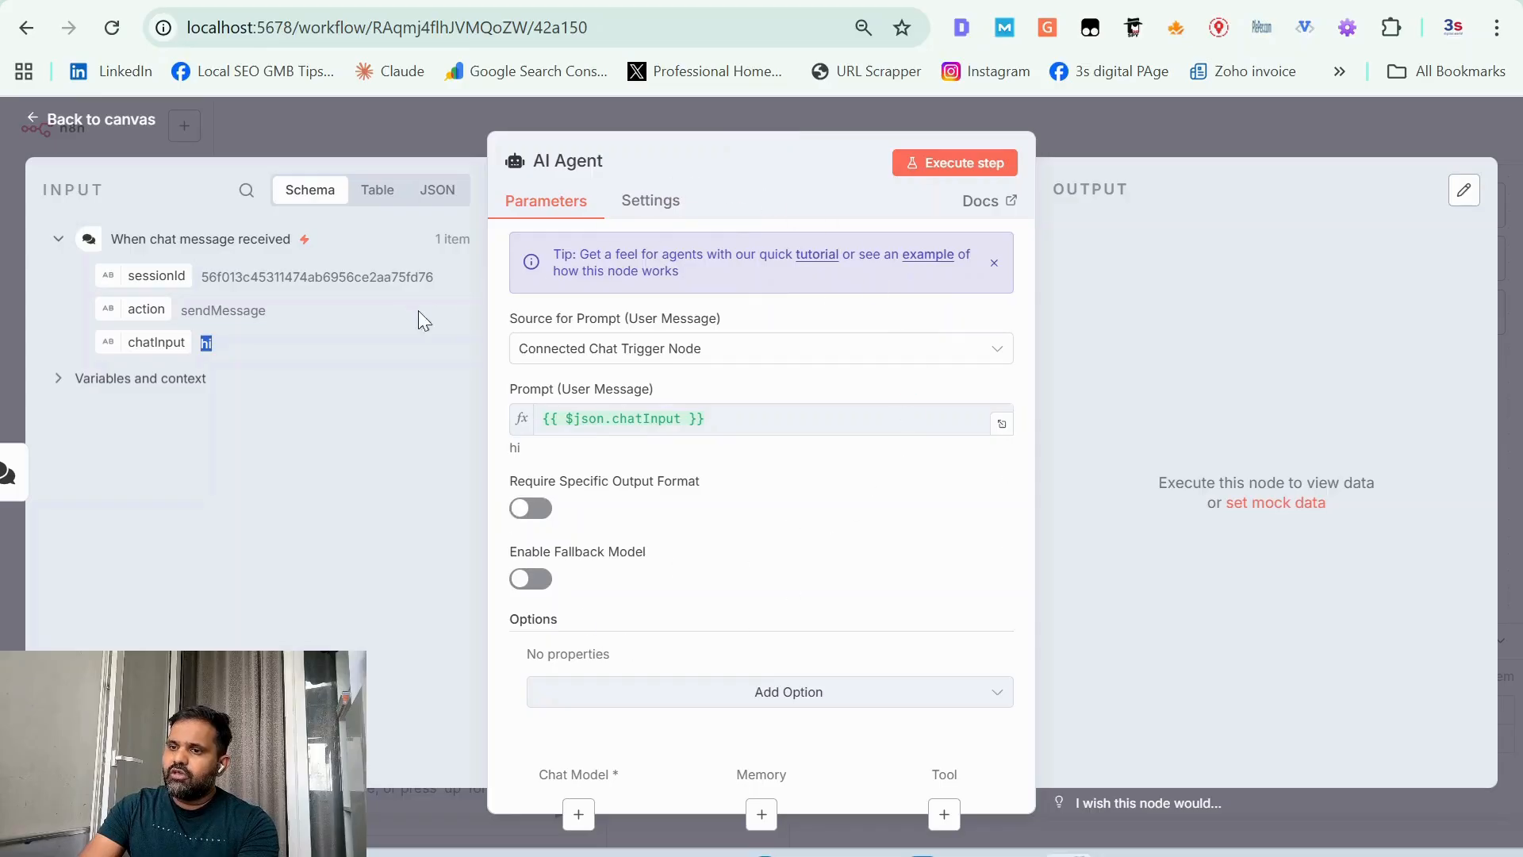
pyautogui.click(560, 350)
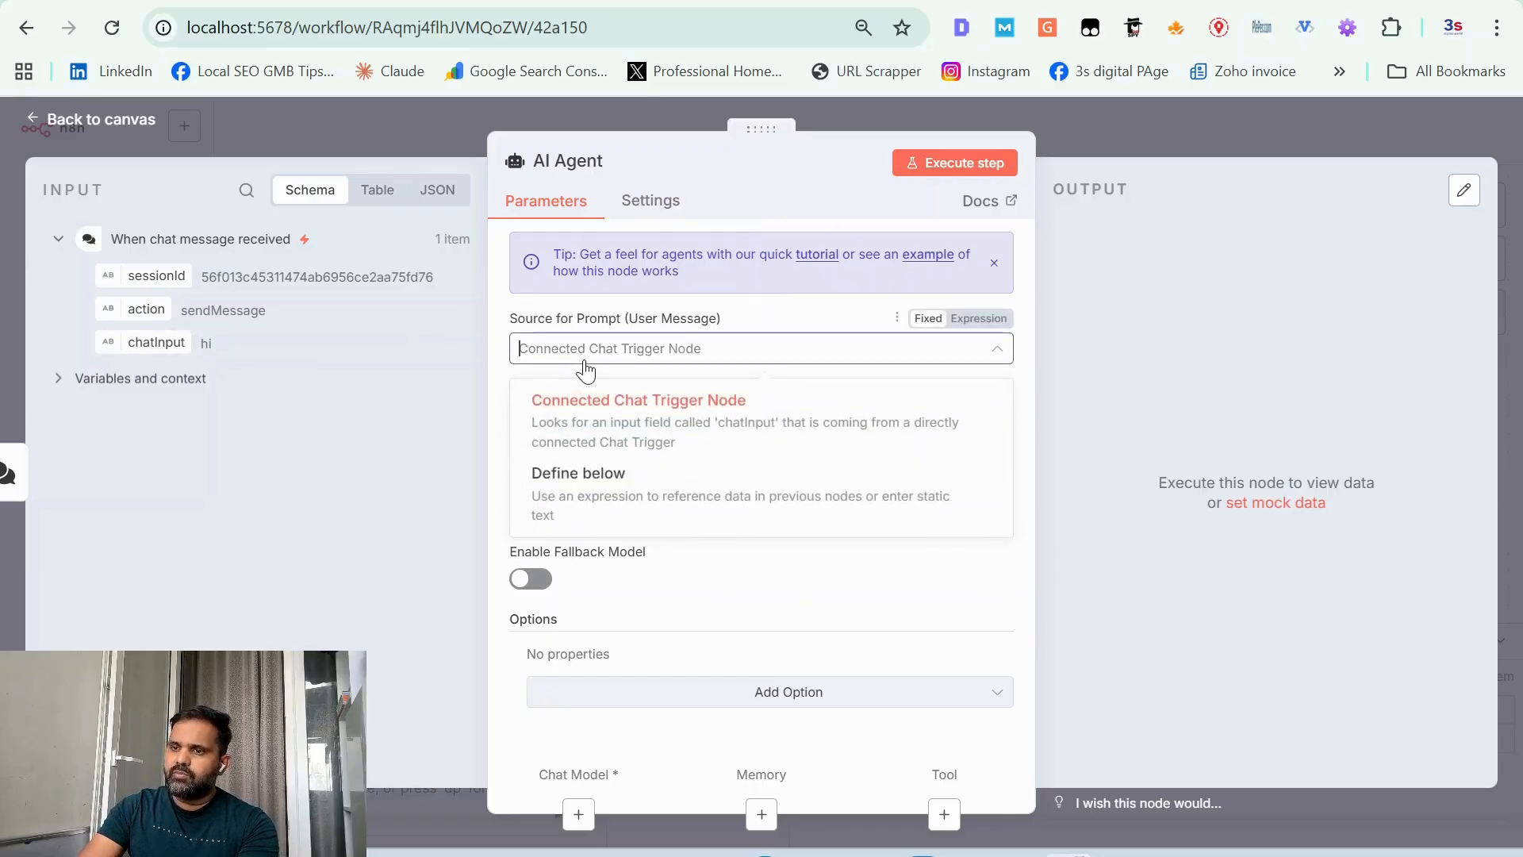
pyautogui.click(436, 379)
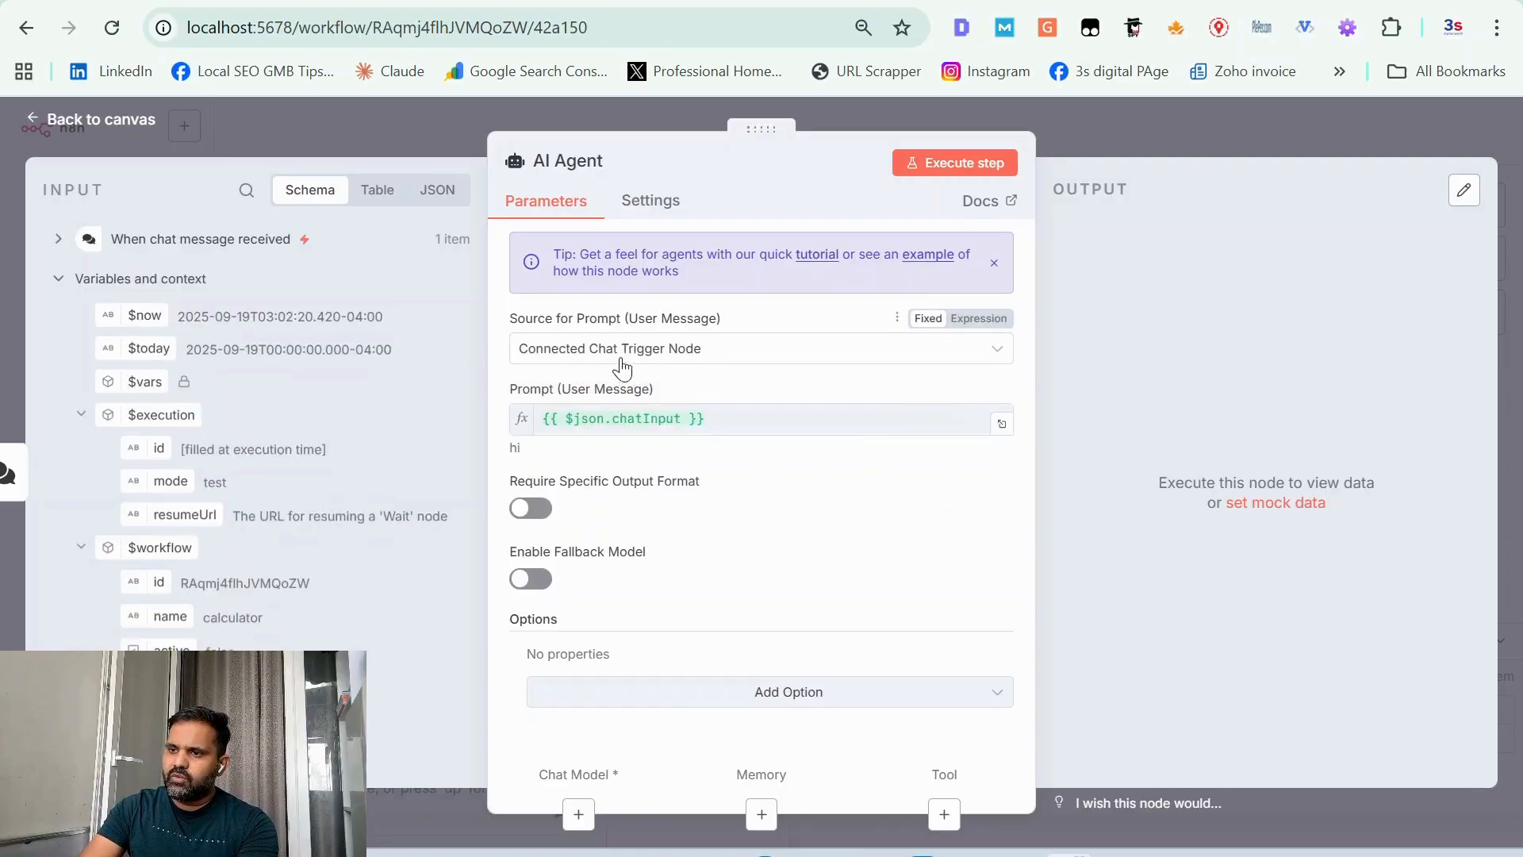
pyautogui.click(664, 362)
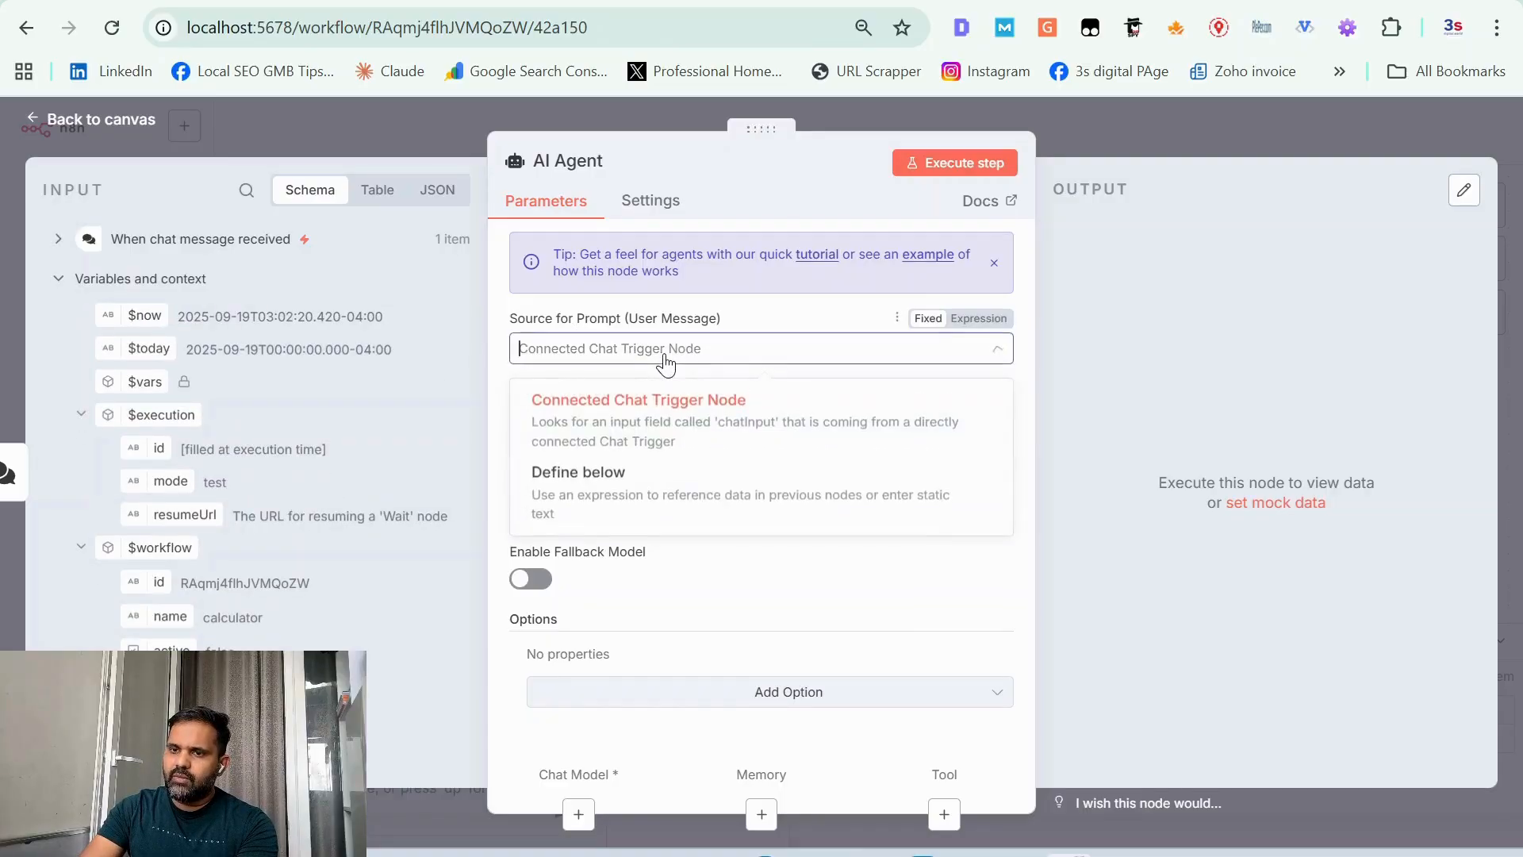
pyautogui.click(601, 484)
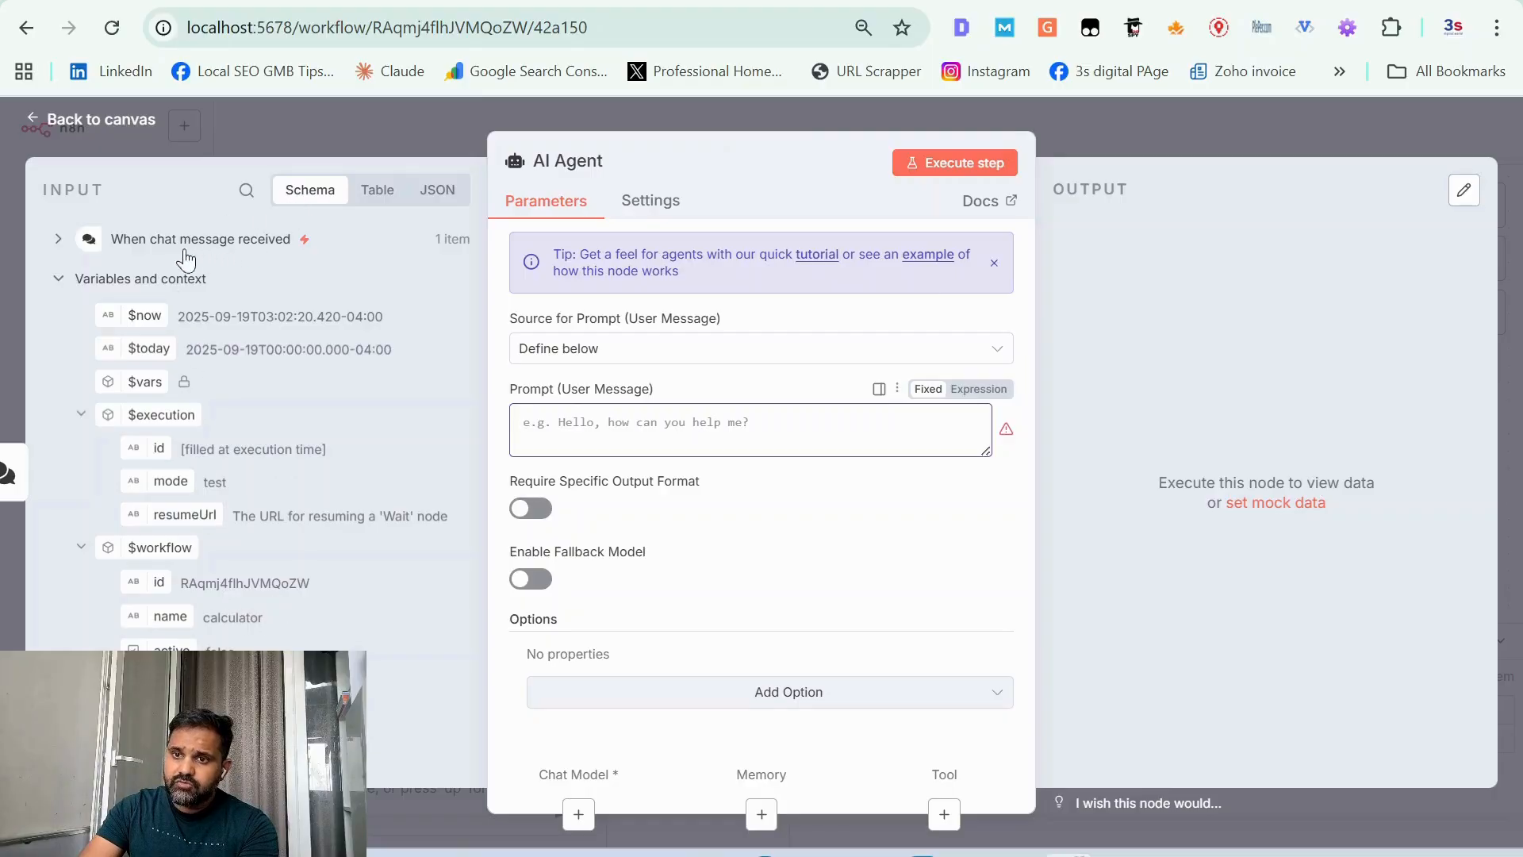
pyautogui.click(58, 241)
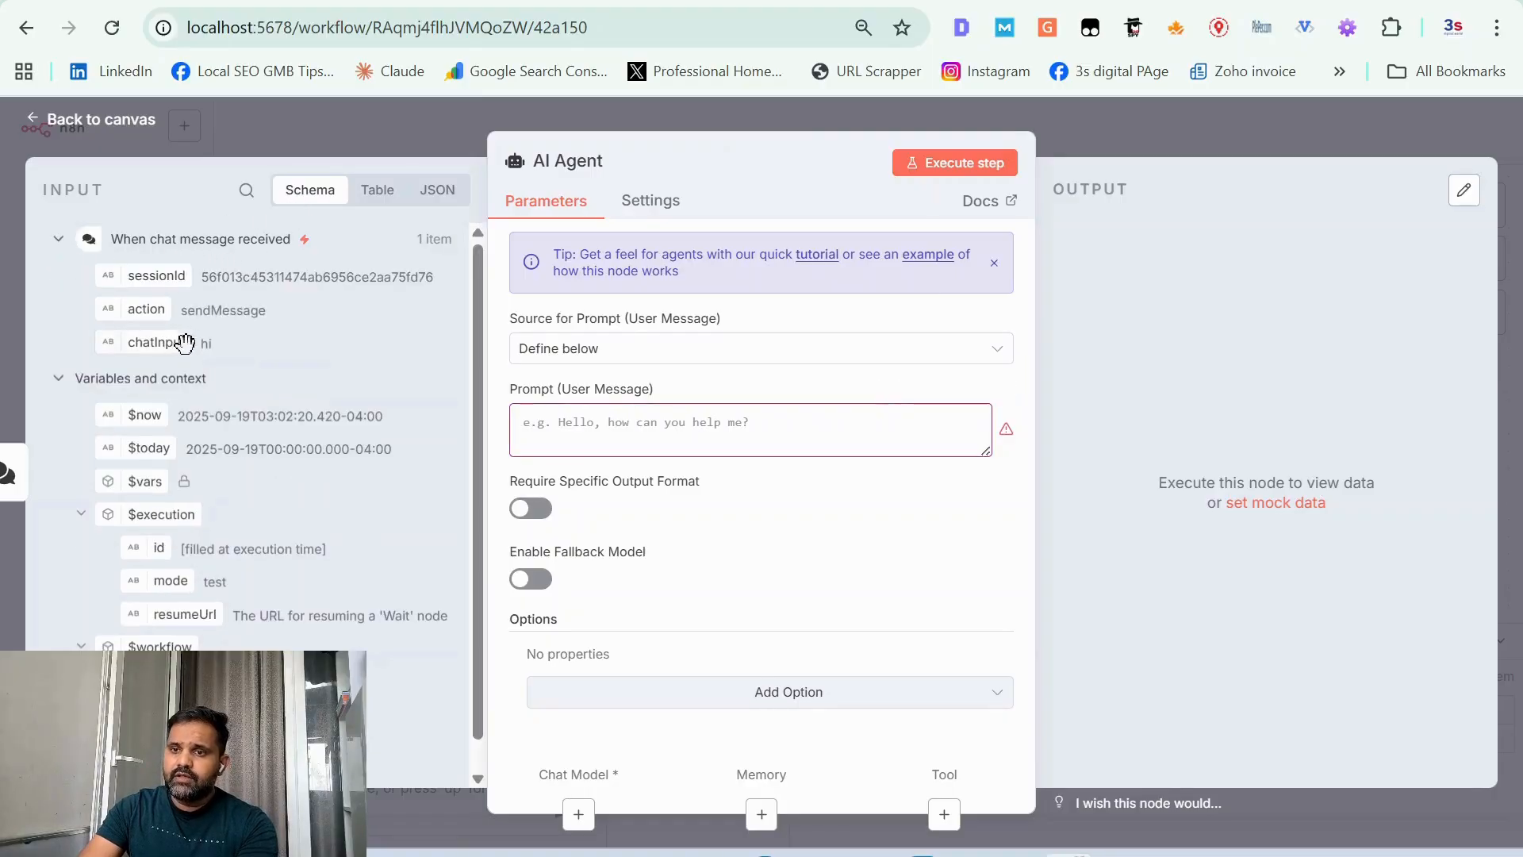
pyautogui.moveTo(164, 348); pyautogui.dragTo(562, 424)
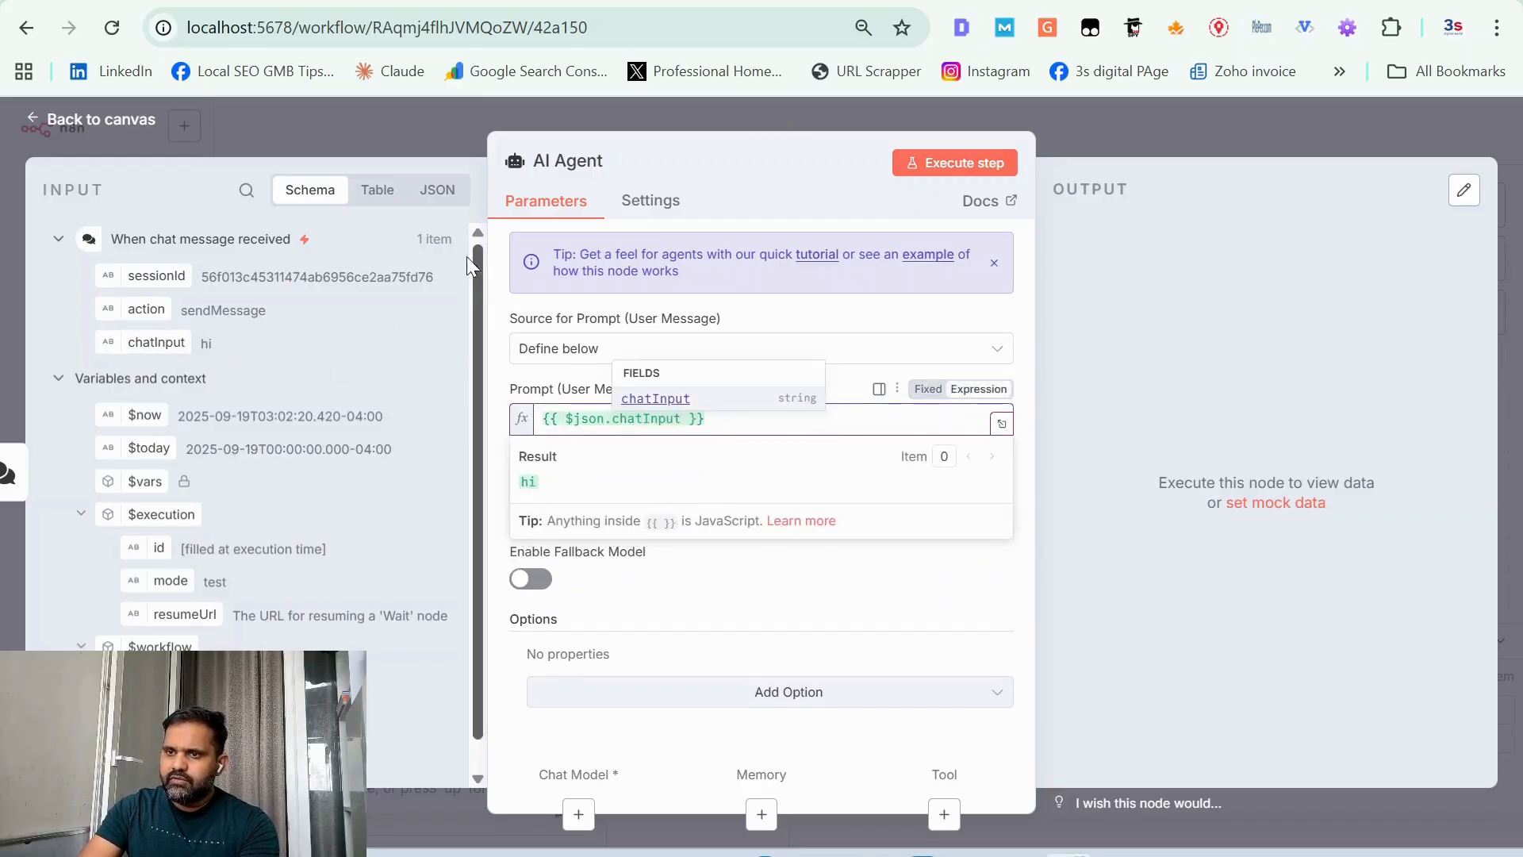
# Step: Compare the AI Agent's input data in JSON and Table views, finishing in Schema view
pyautogui.click(436, 190)
pyautogui.click(315, 195)
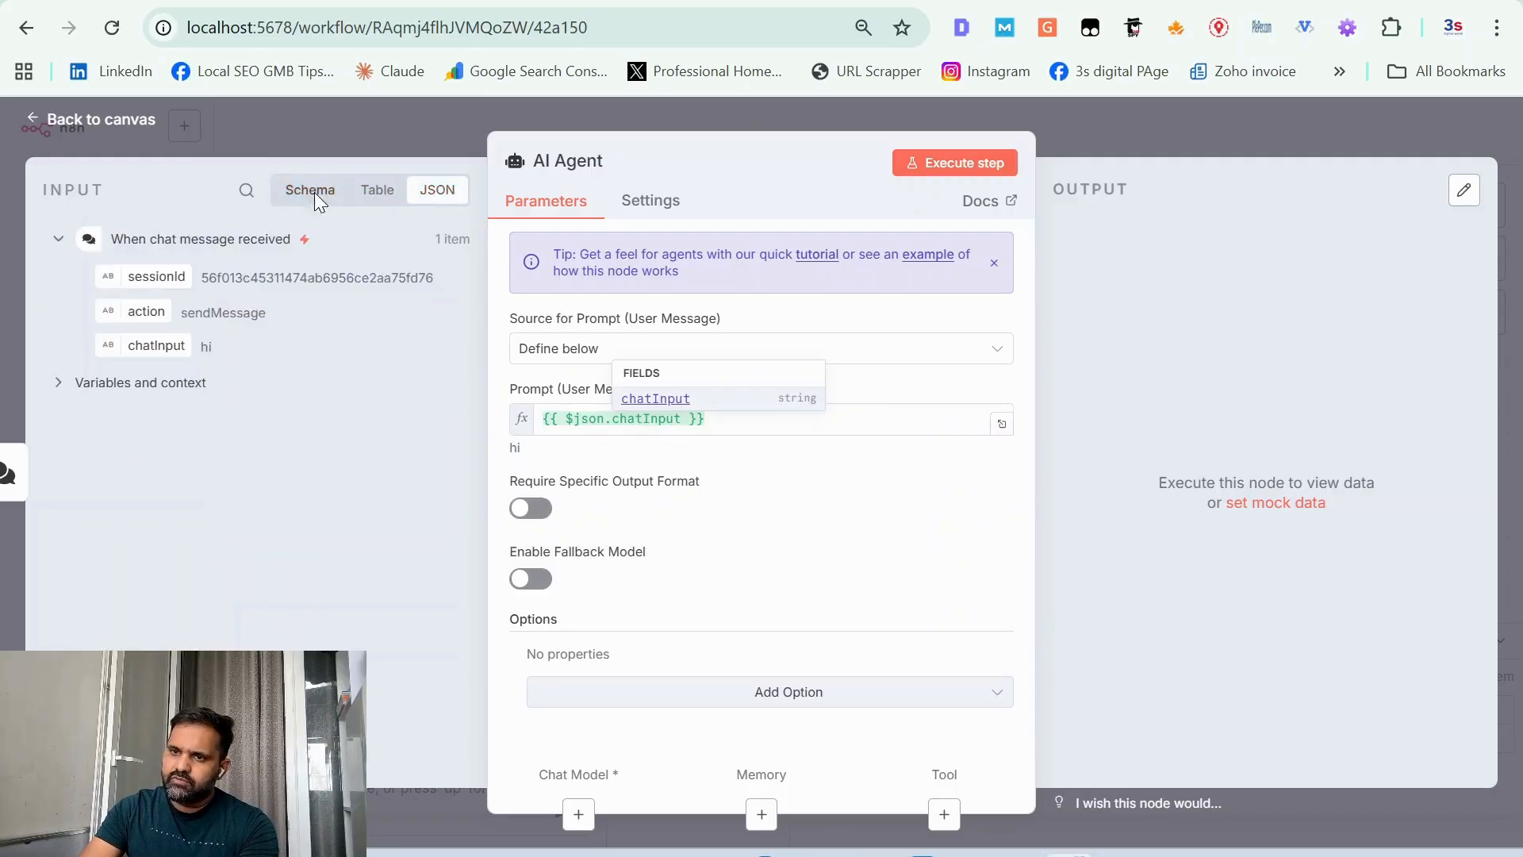
pyautogui.click(454, 194)
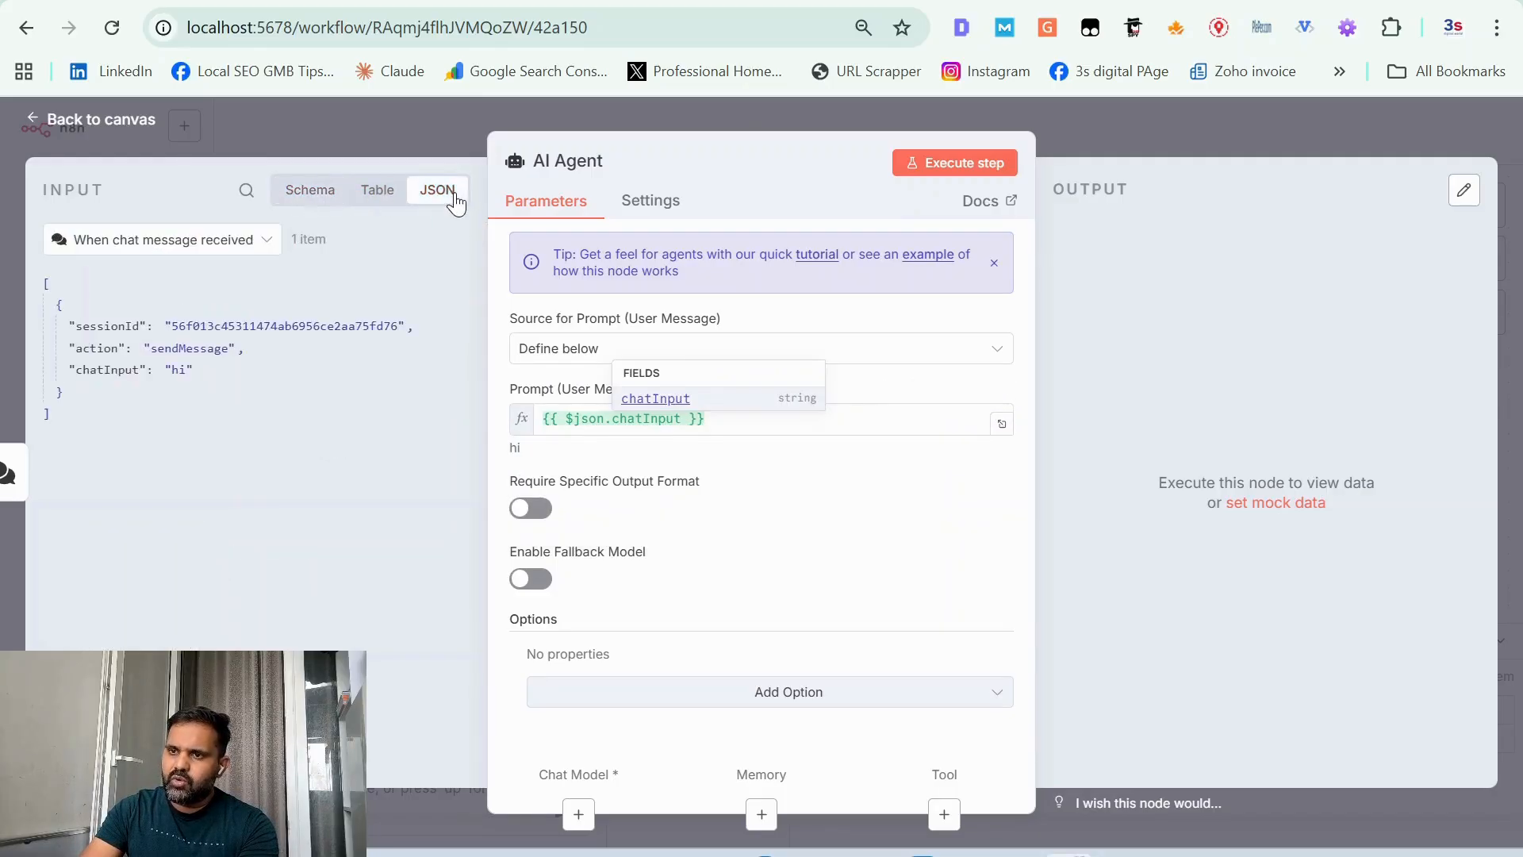
pyautogui.click(378, 192)
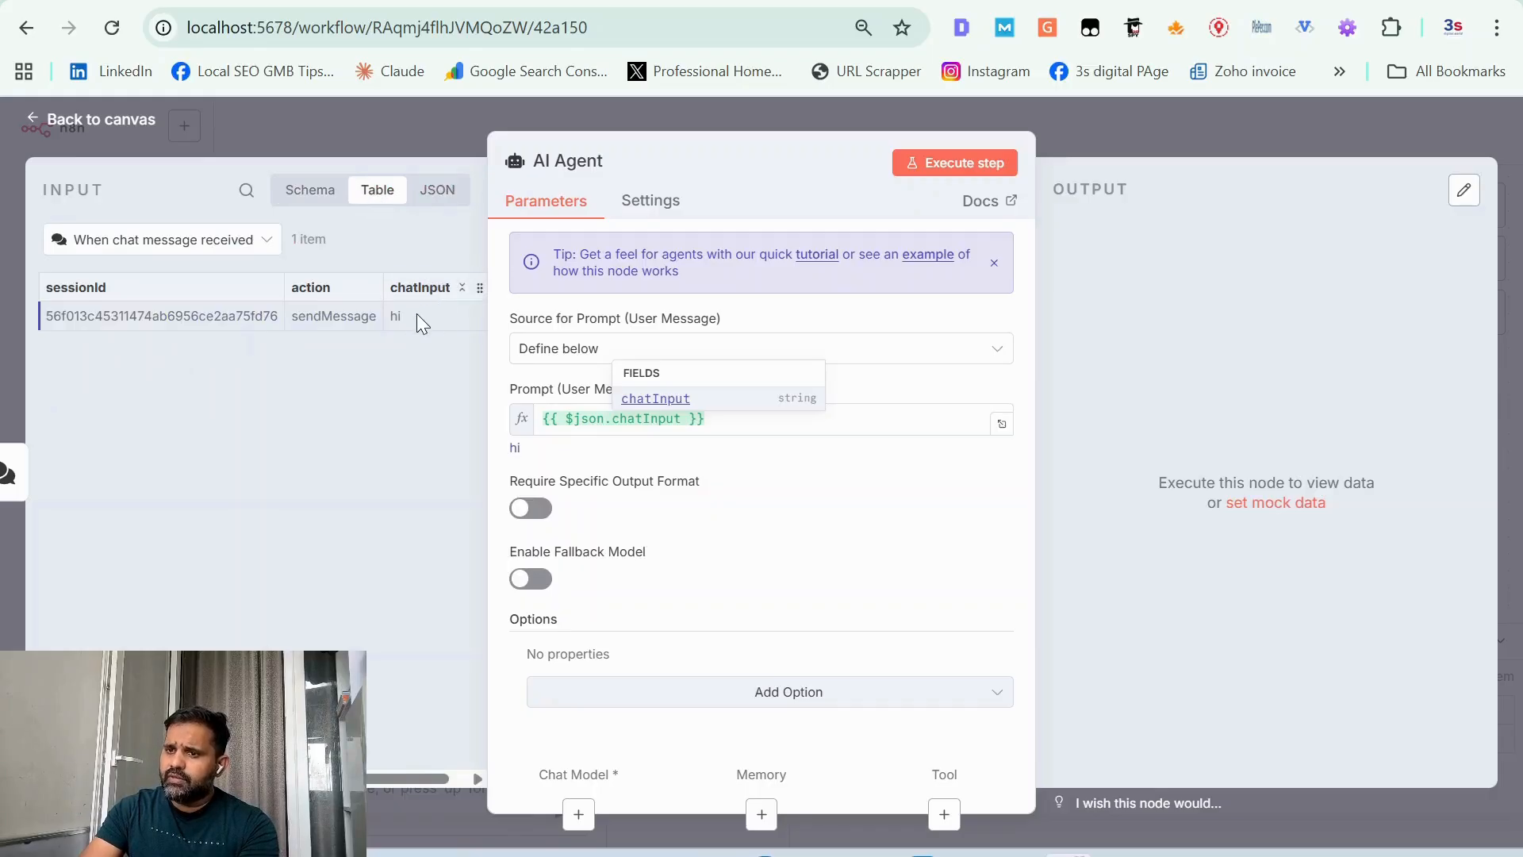
pyautogui.click(312, 196)
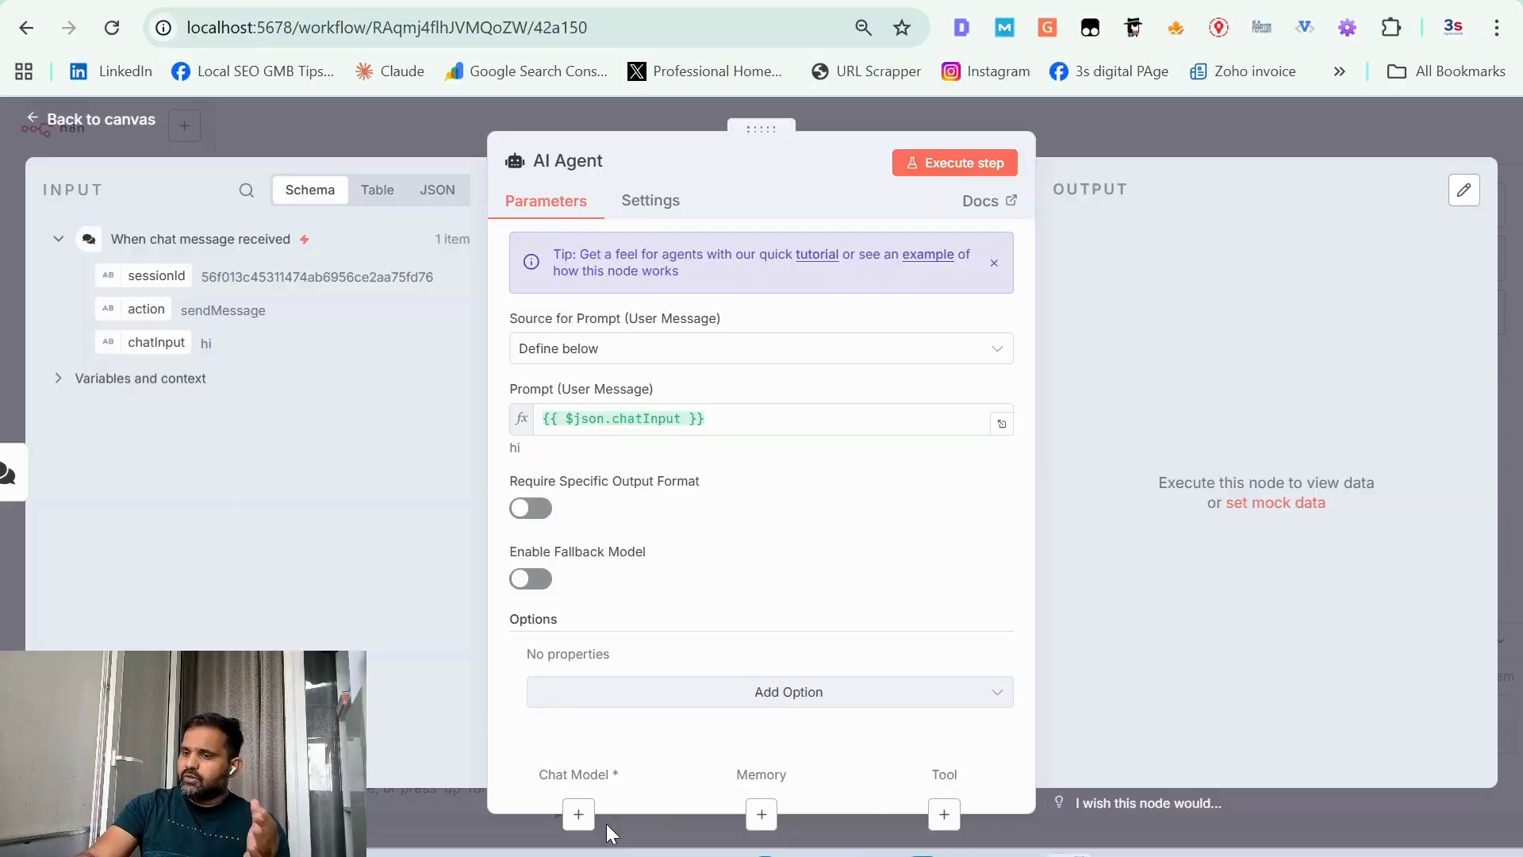
# Step: Add the System Message option to the AI Agent, keeping its default text
pyautogui.click(792, 697)
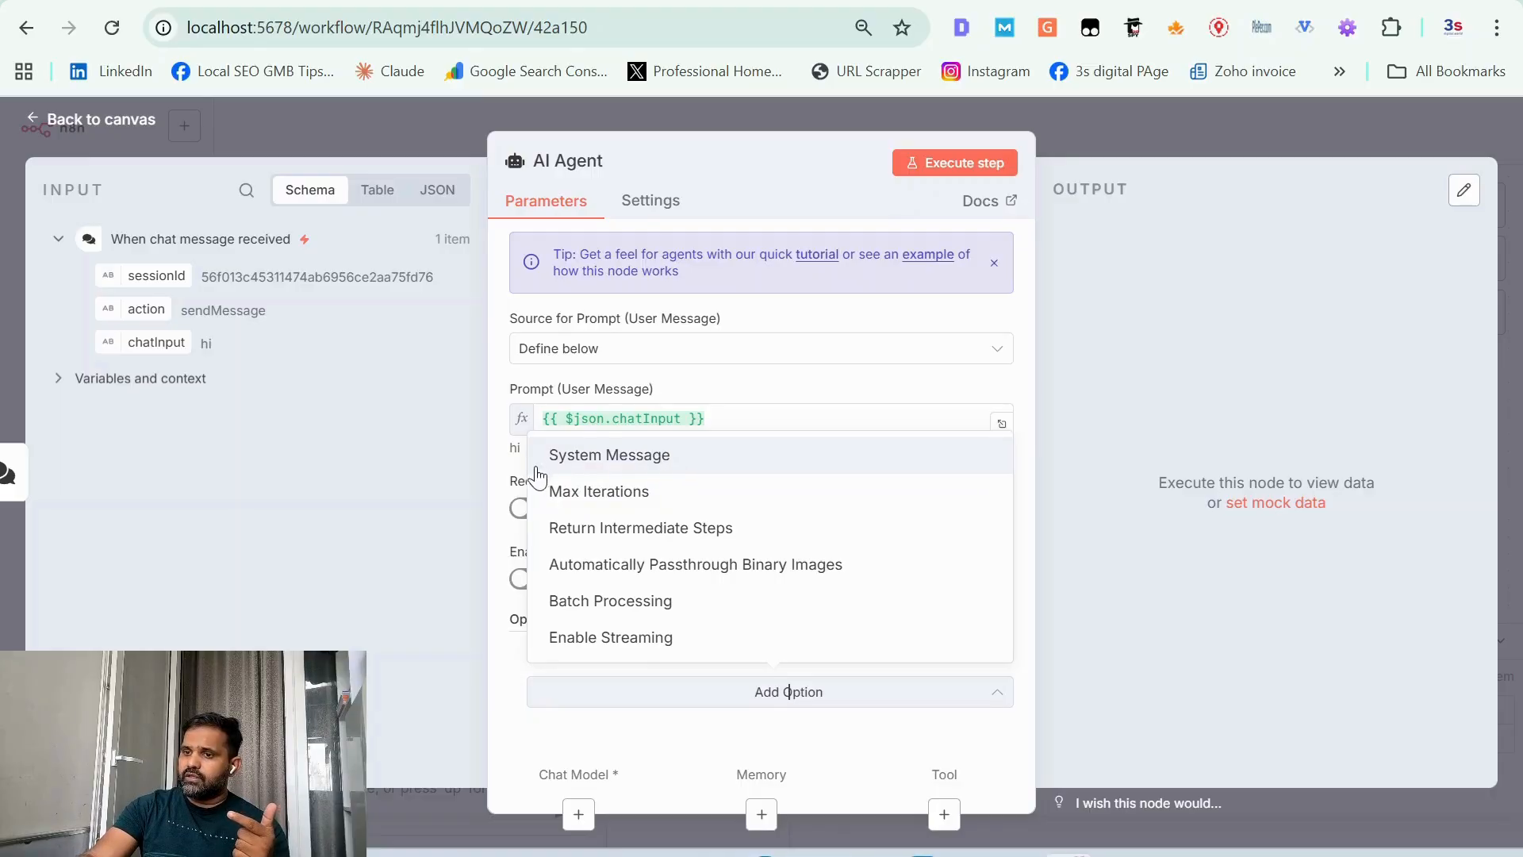
pyautogui.click(657, 463)
pyautogui.scroll(-2, 789, 595)
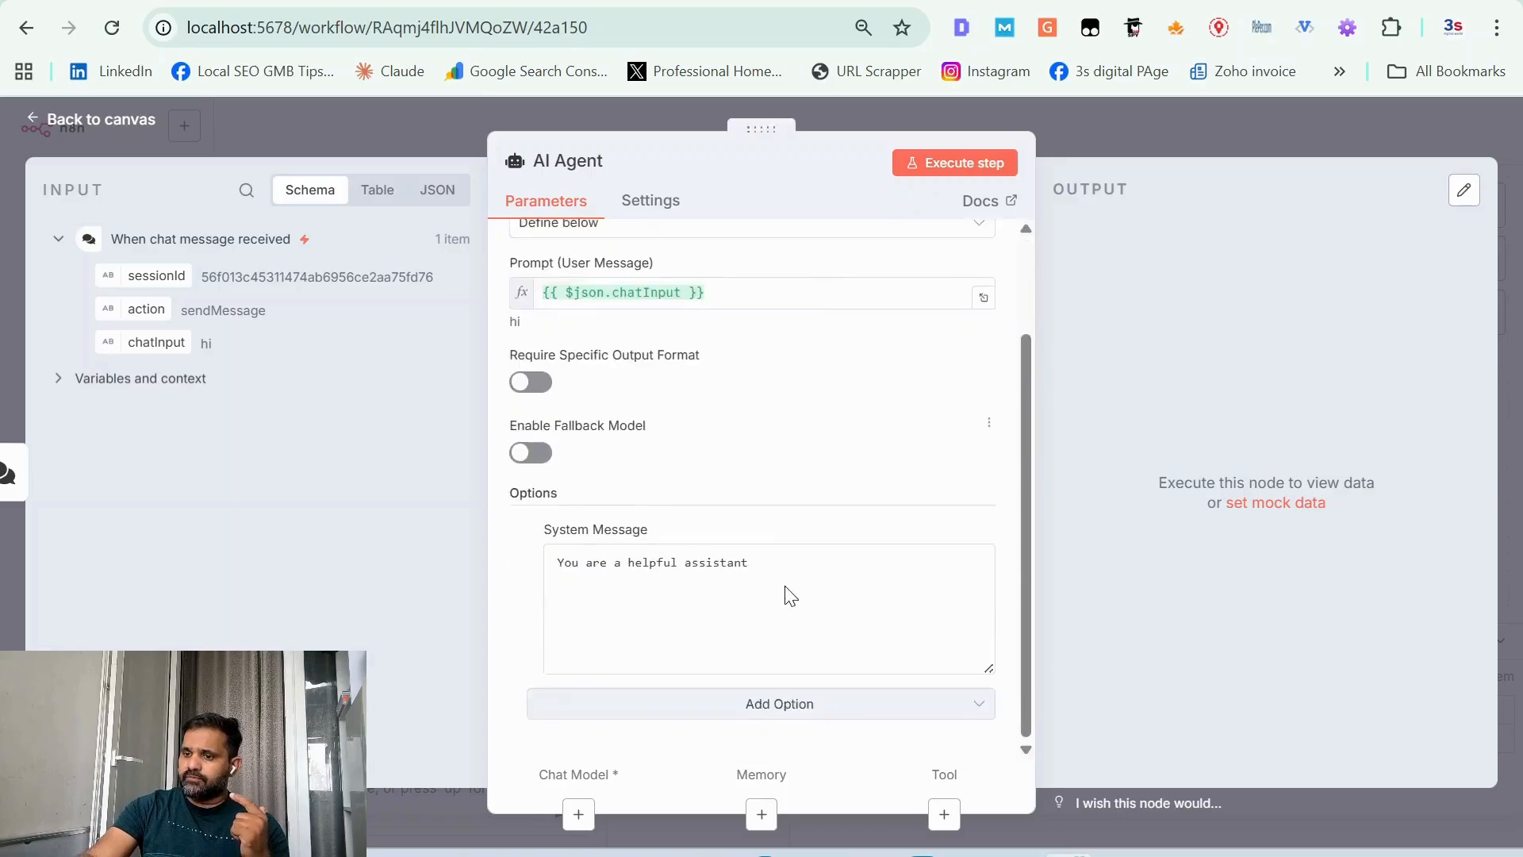
# Step: Attach an OpenAI Chat Model to the AI Agent's chat model connection
pyautogui.click(579, 804)
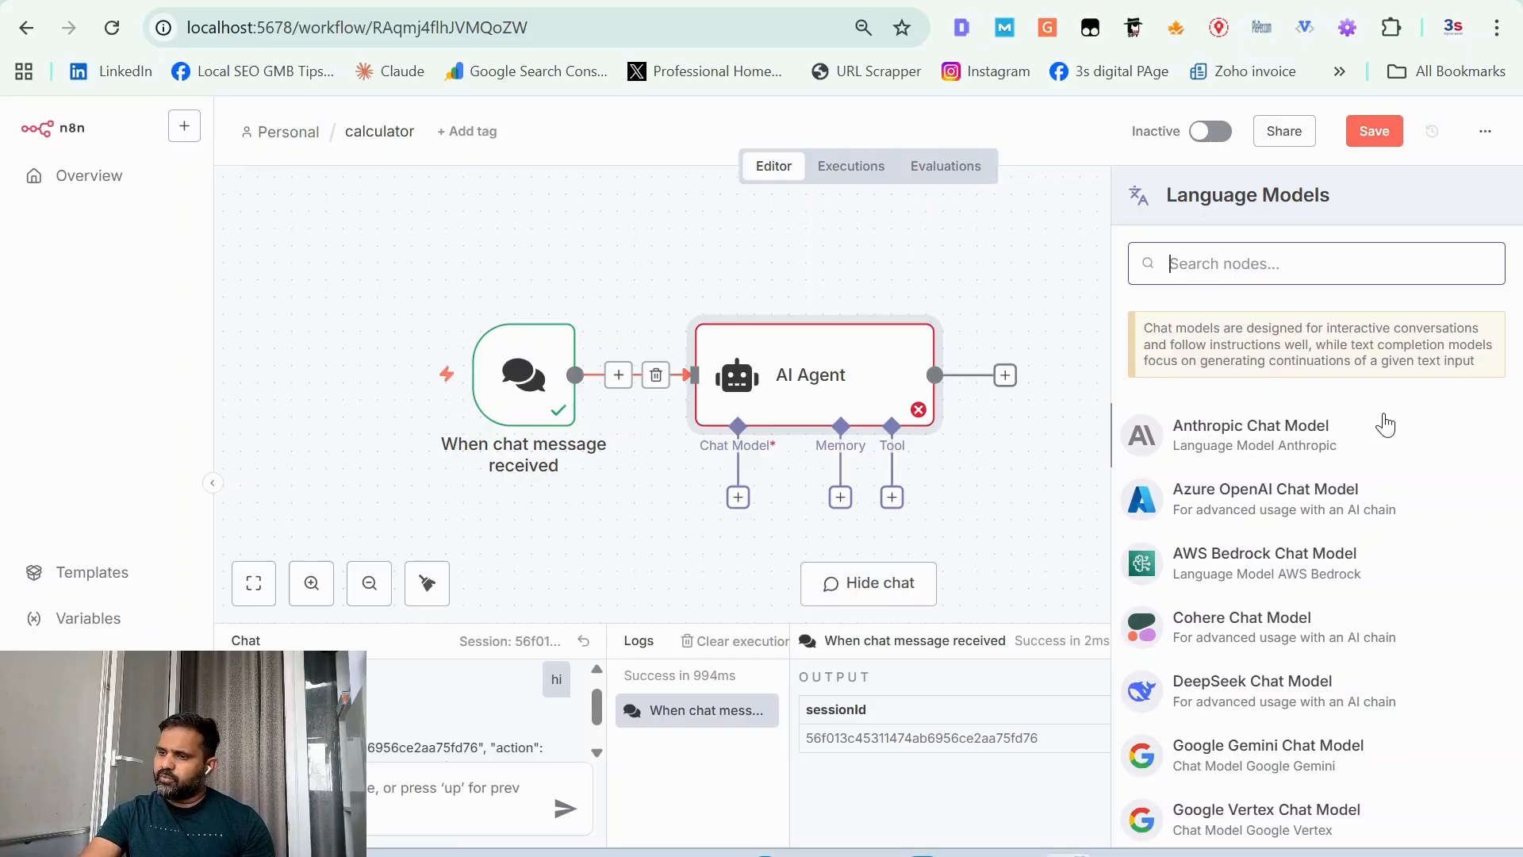
pyautogui.scroll(-2, 1222, 547)
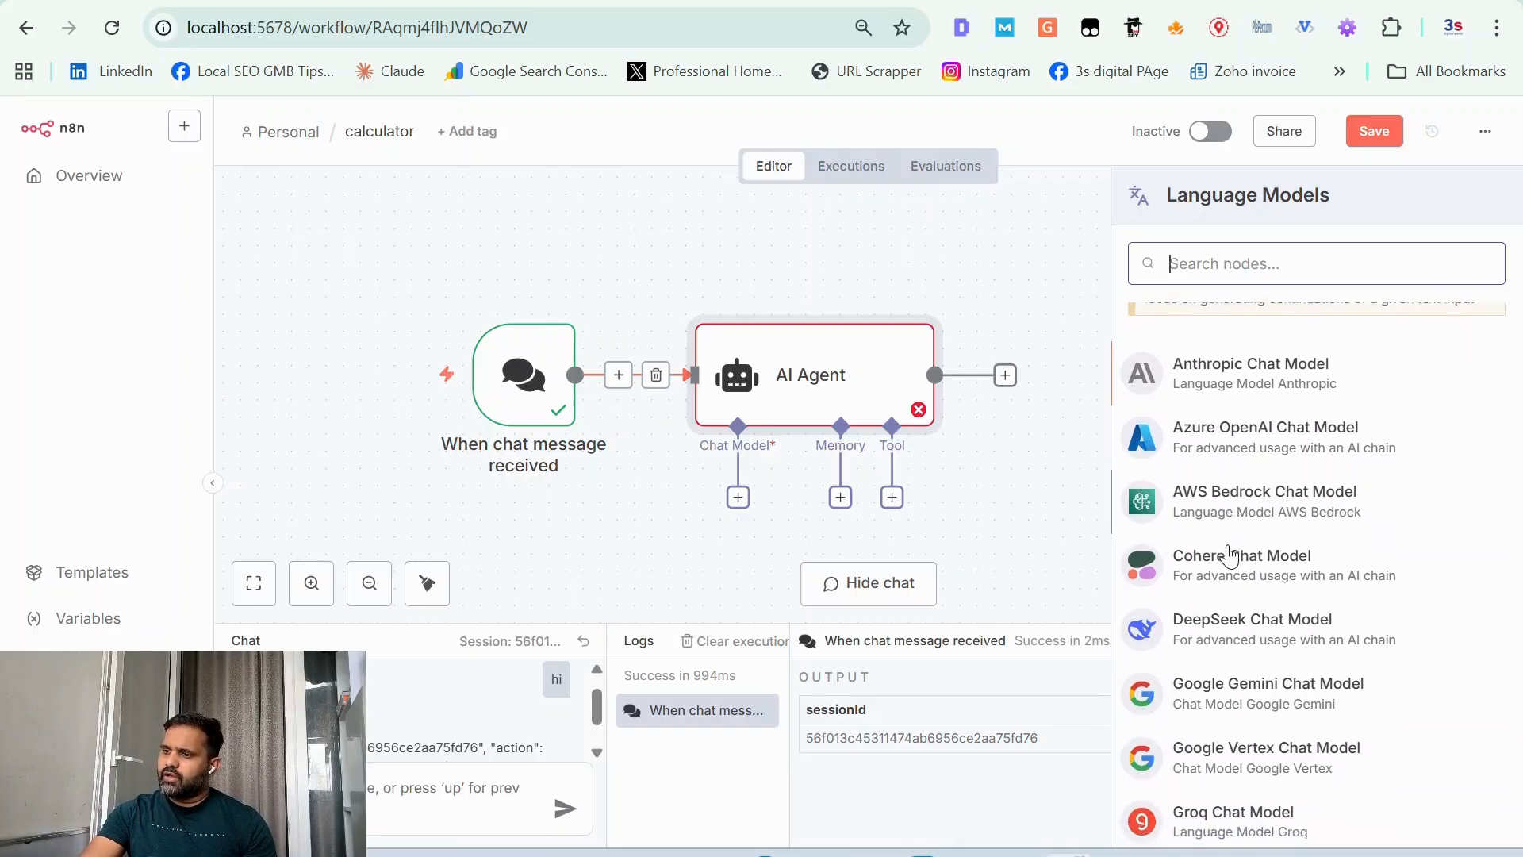
pyautogui.scroll(-4, 1229, 555)
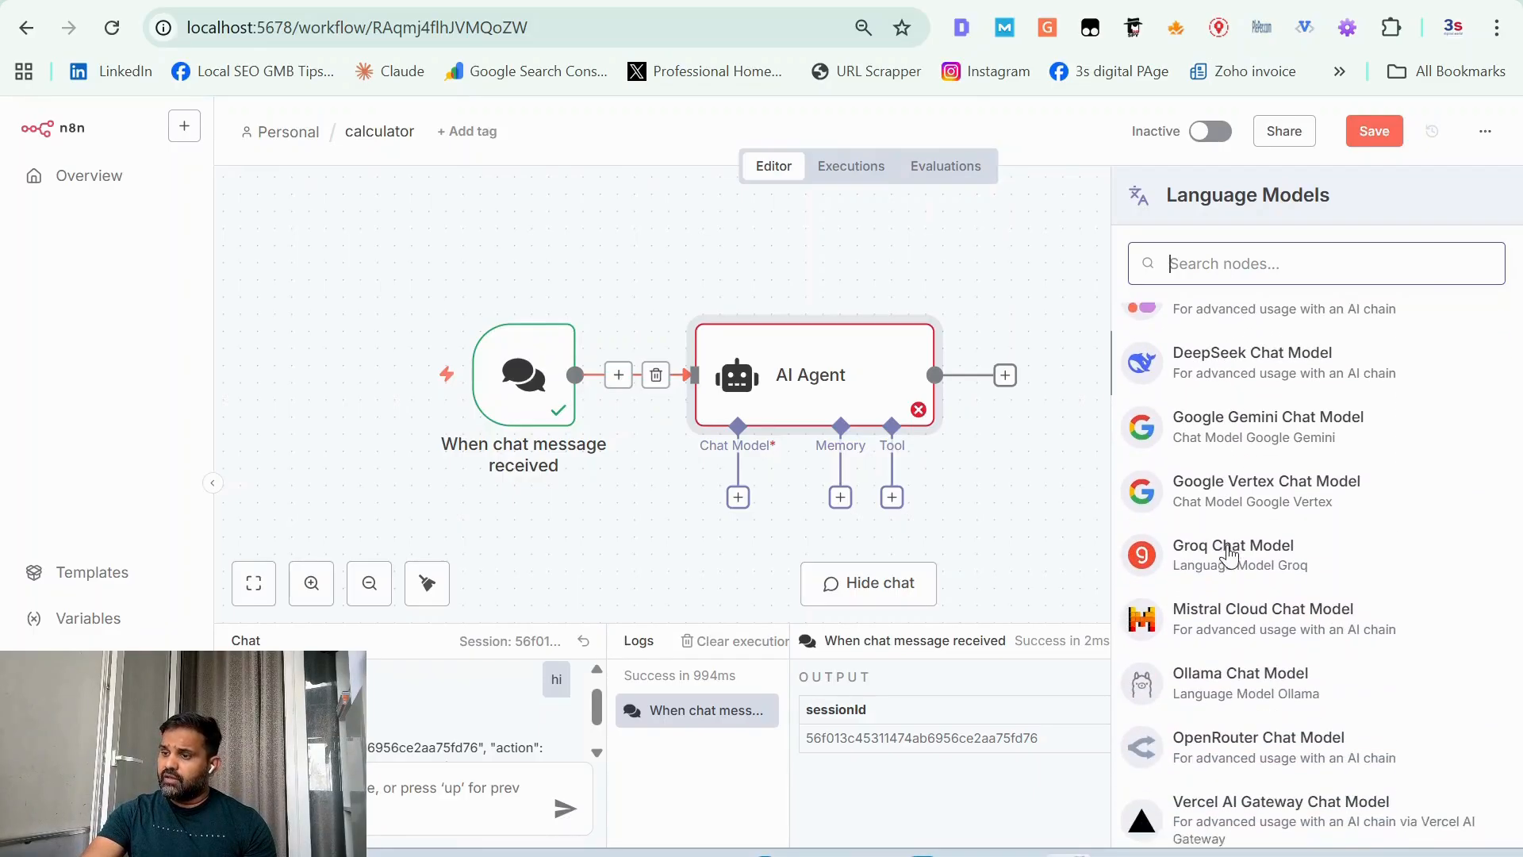
pyautogui.scroll(-2, 1228, 556)
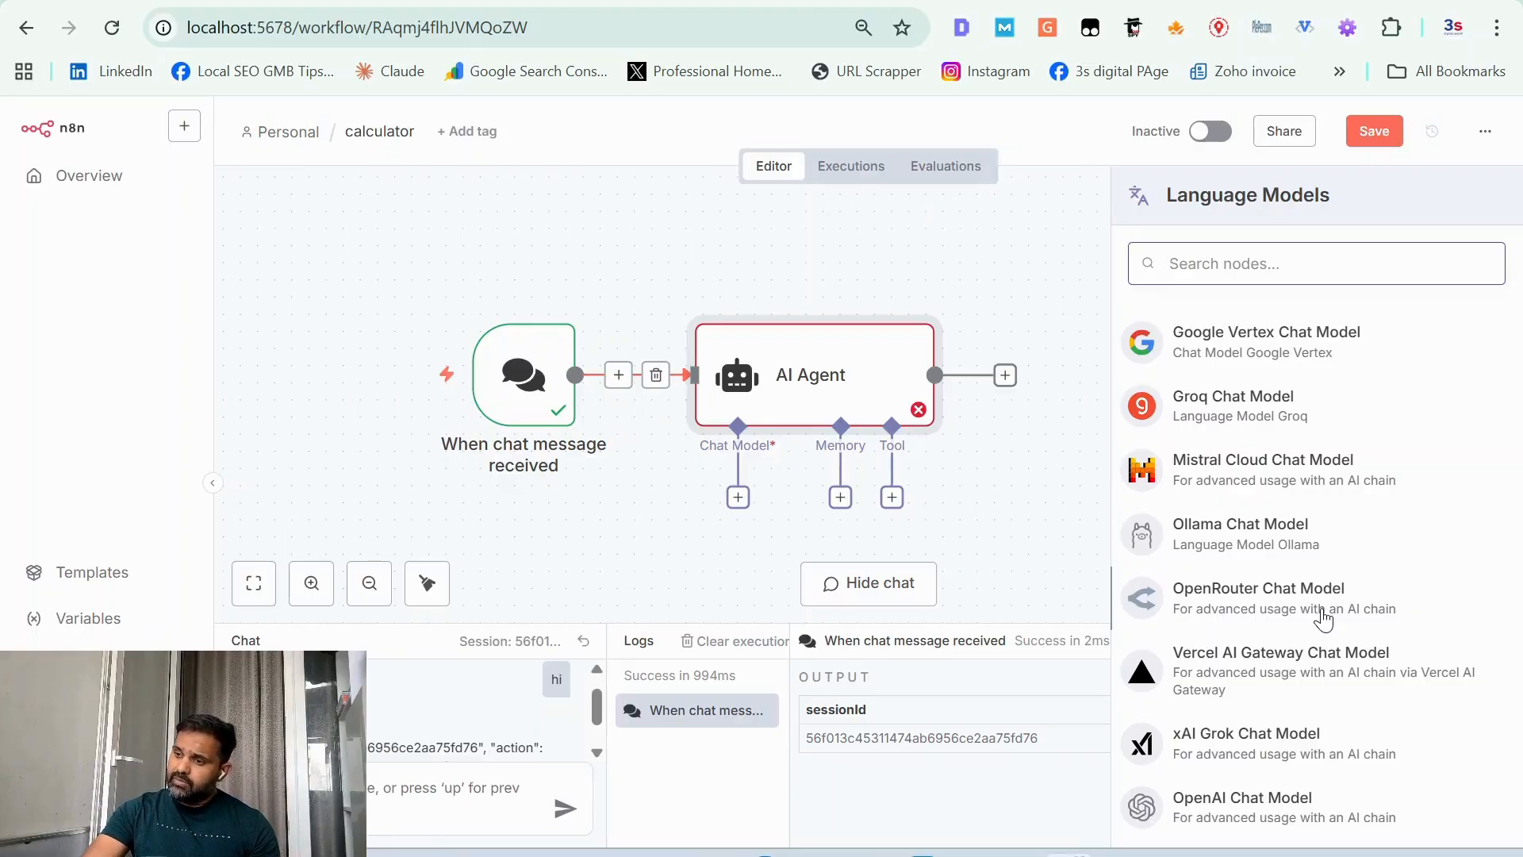
pyautogui.scroll(-1, 1323, 618)
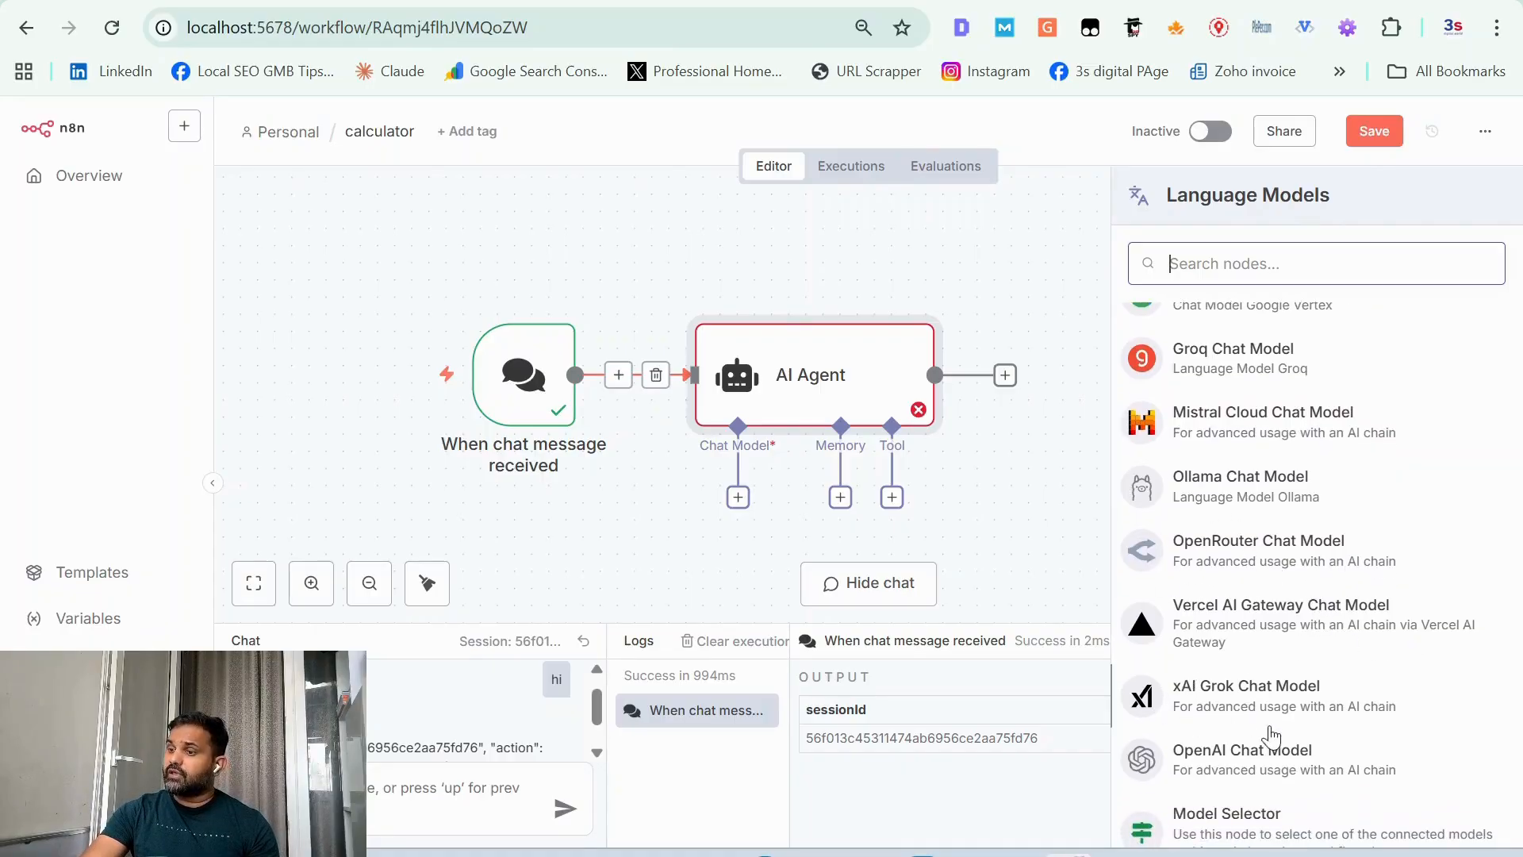
pyautogui.scroll(-1, 1281, 711)
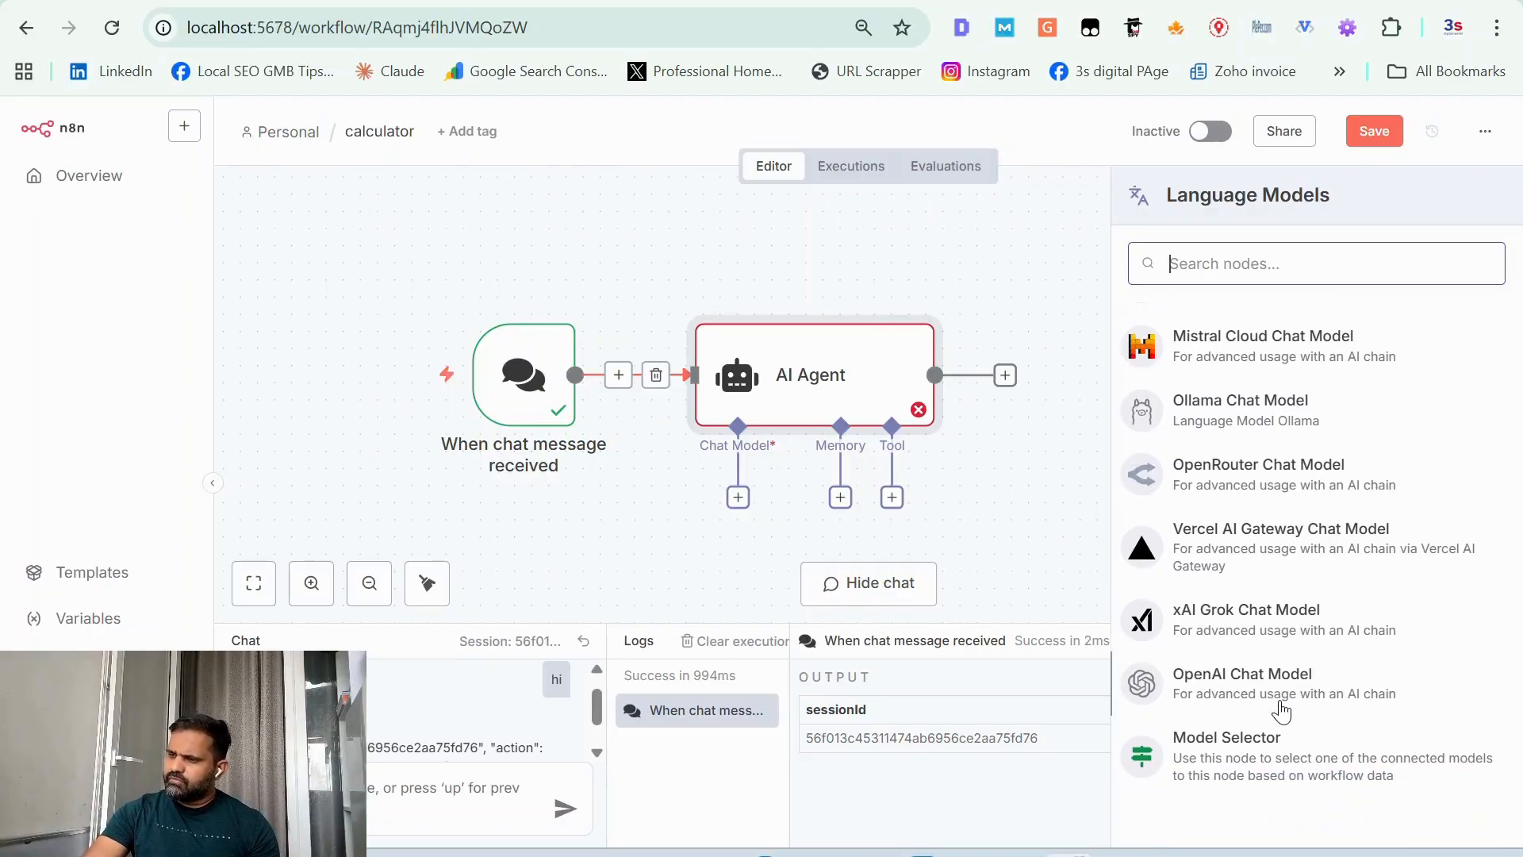
pyautogui.click(1281, 711)
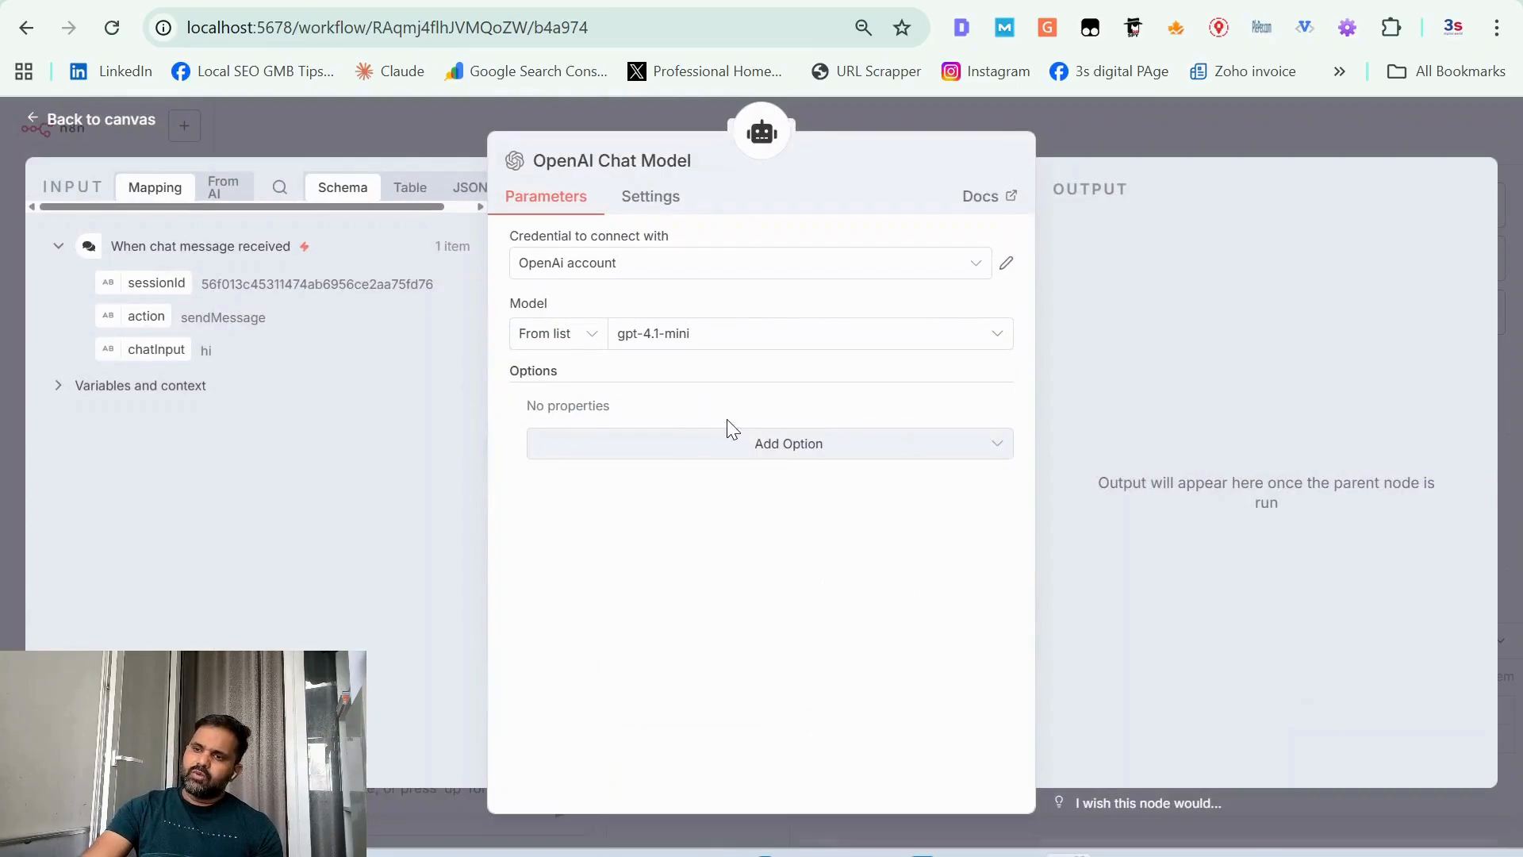
pyautogui.click(631, 262)
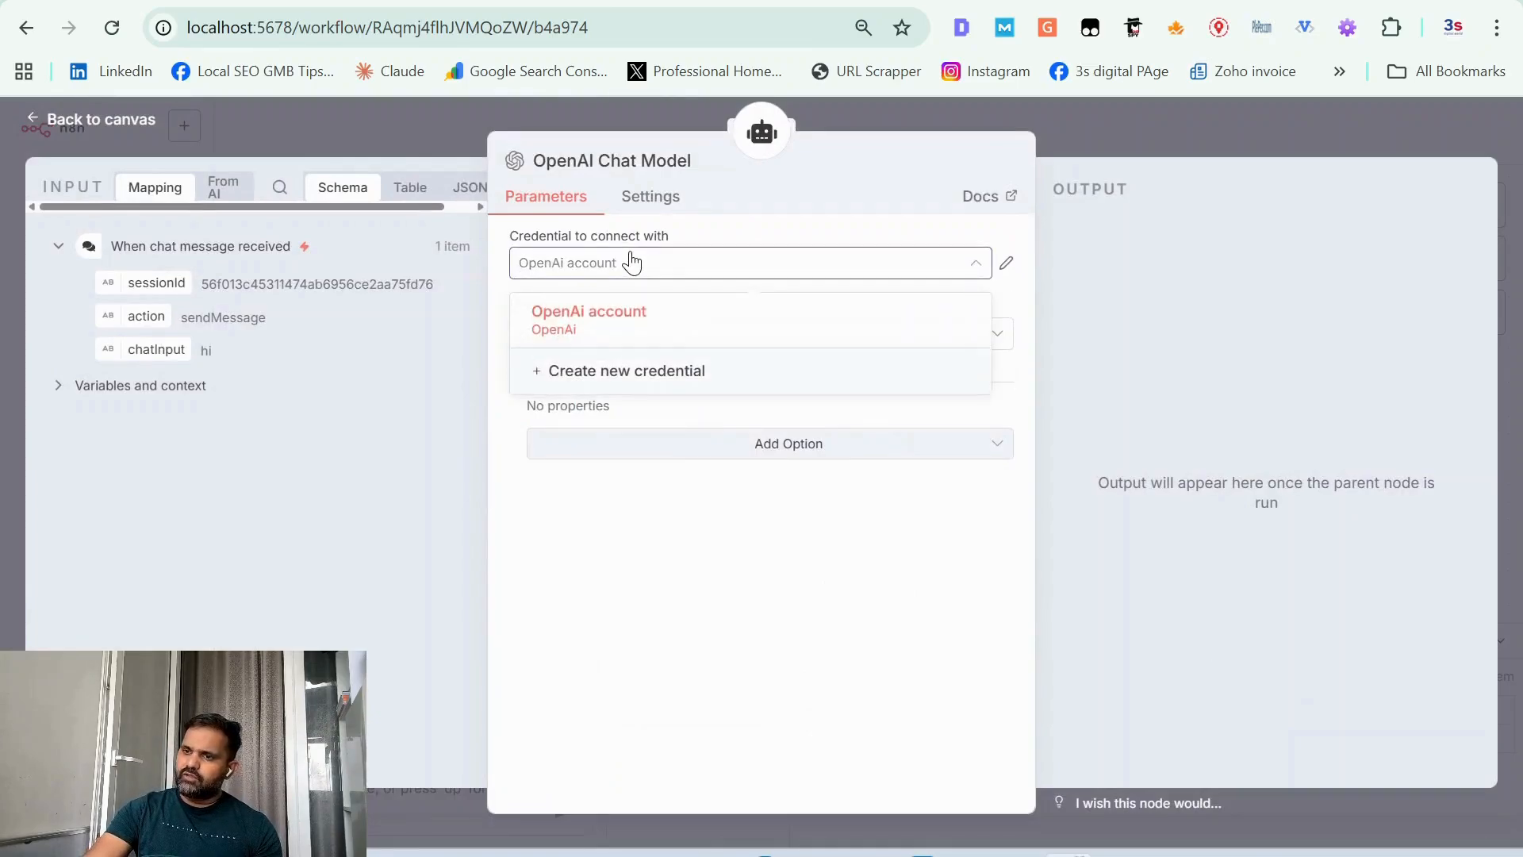
pyautogui.click(679, 374)
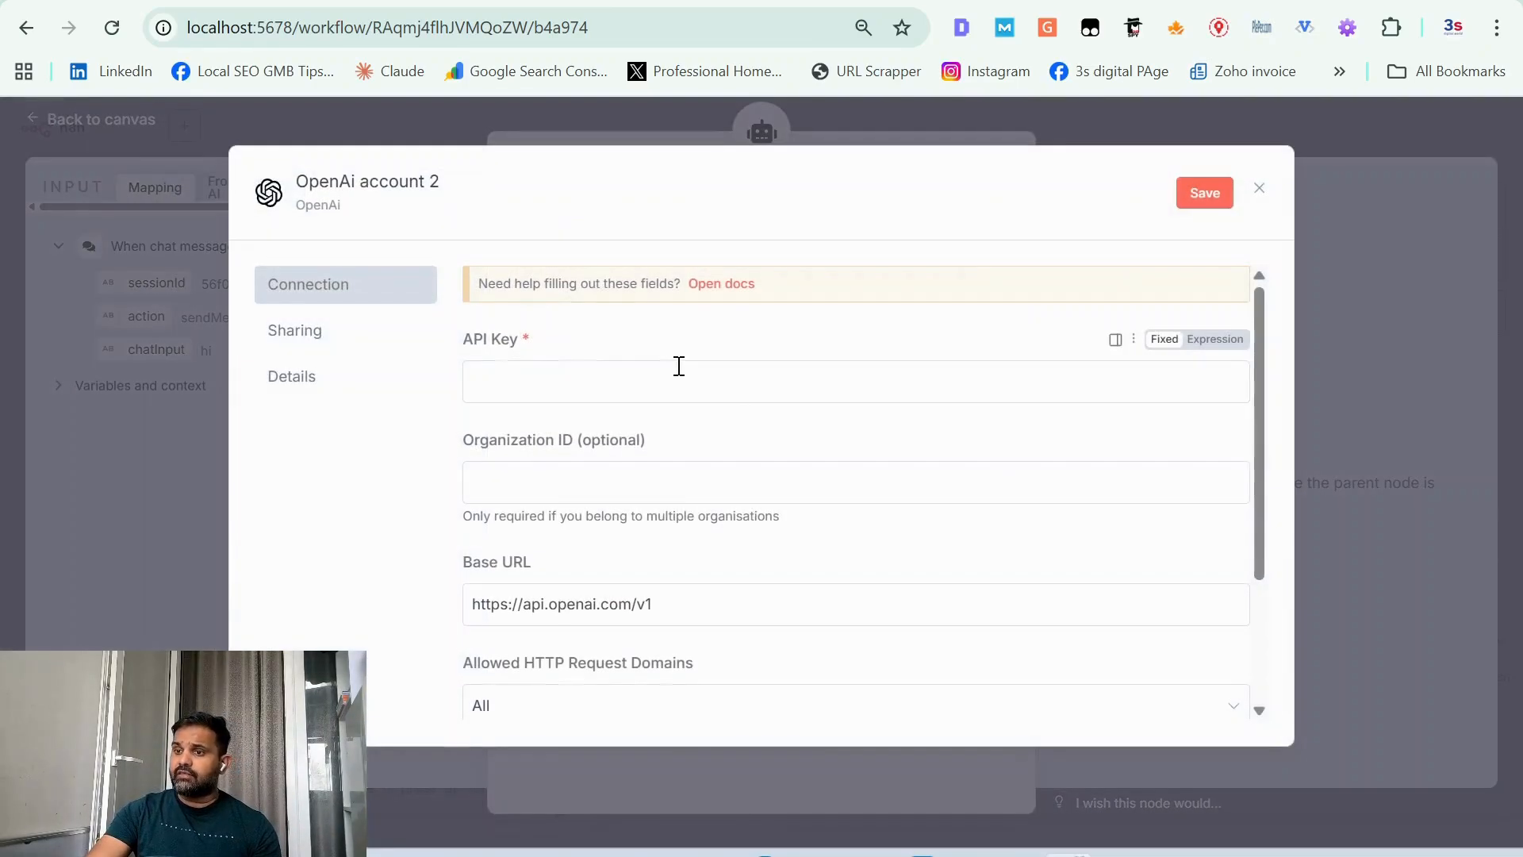
pyautogui.click(145, 137)
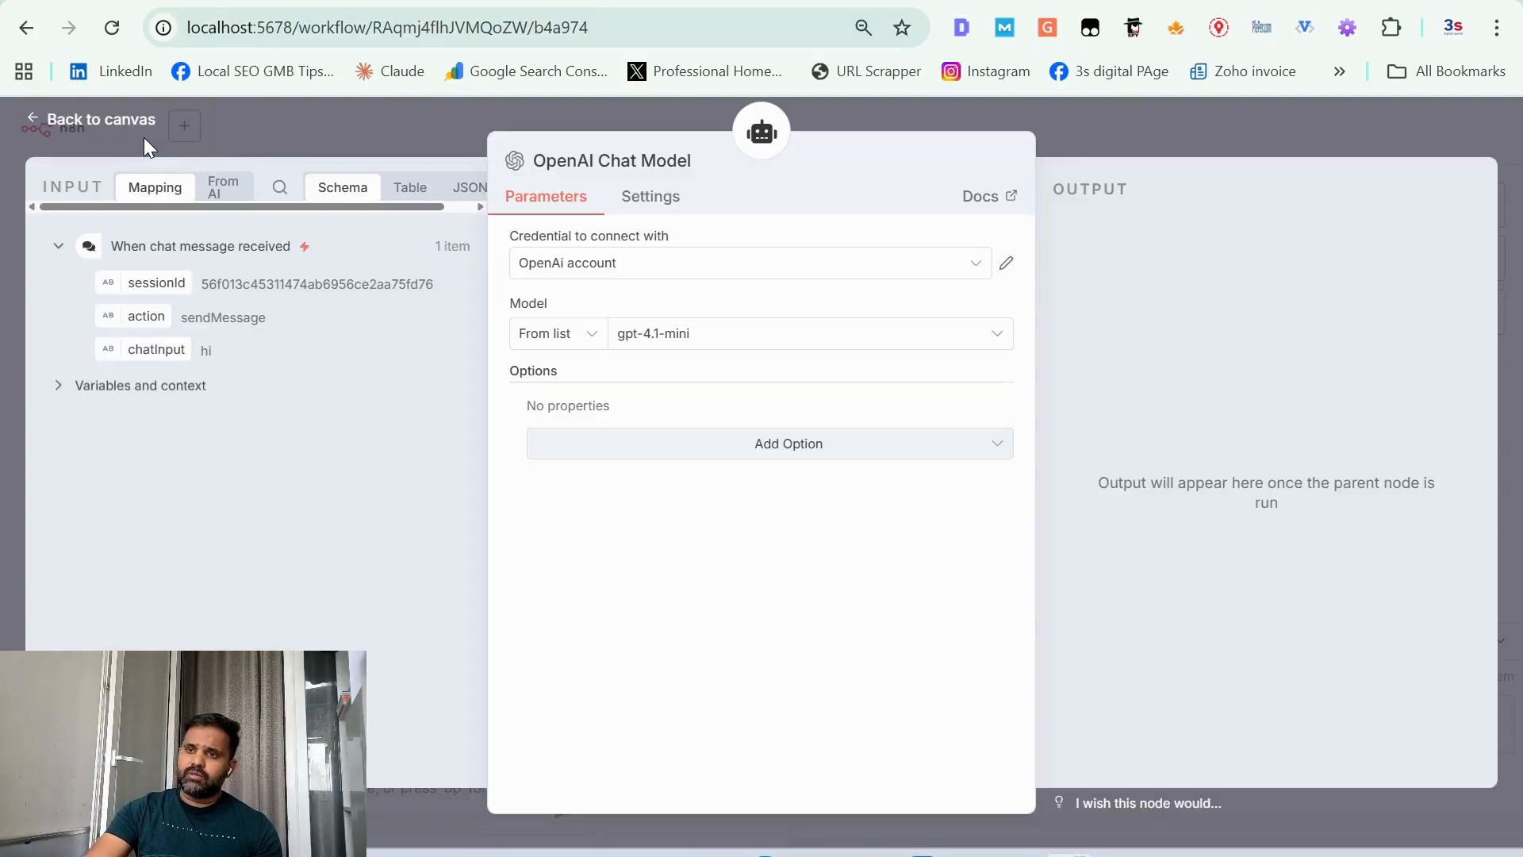
# Step: Start a new OpenAI credential for the chat model and make its API key field ready for entry
pyautogui.click(674, 274)
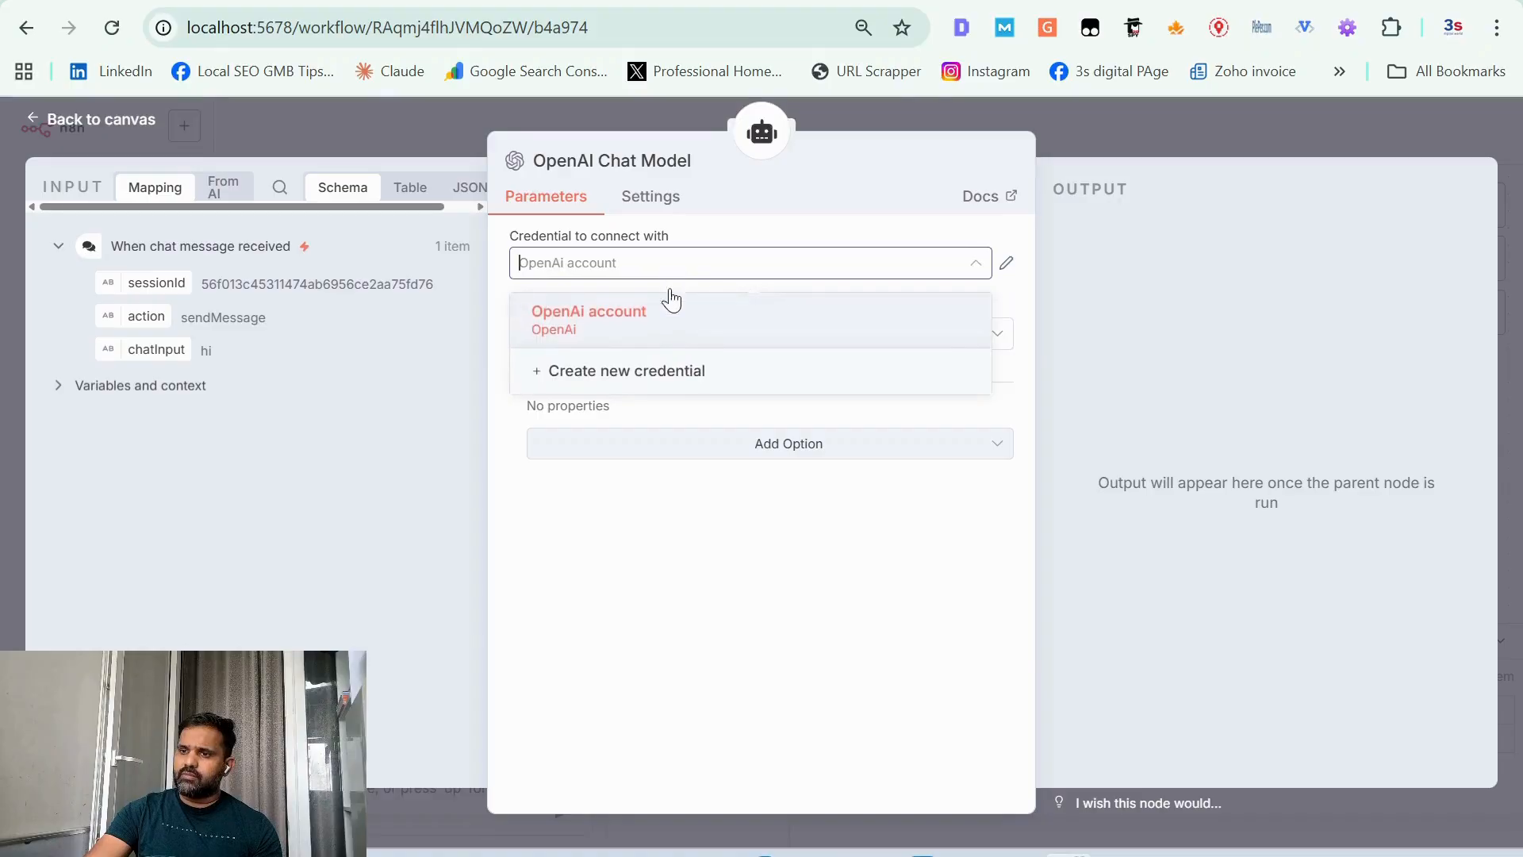
pyautogui.click(644, 373)
pyautogui.click(541, 365)
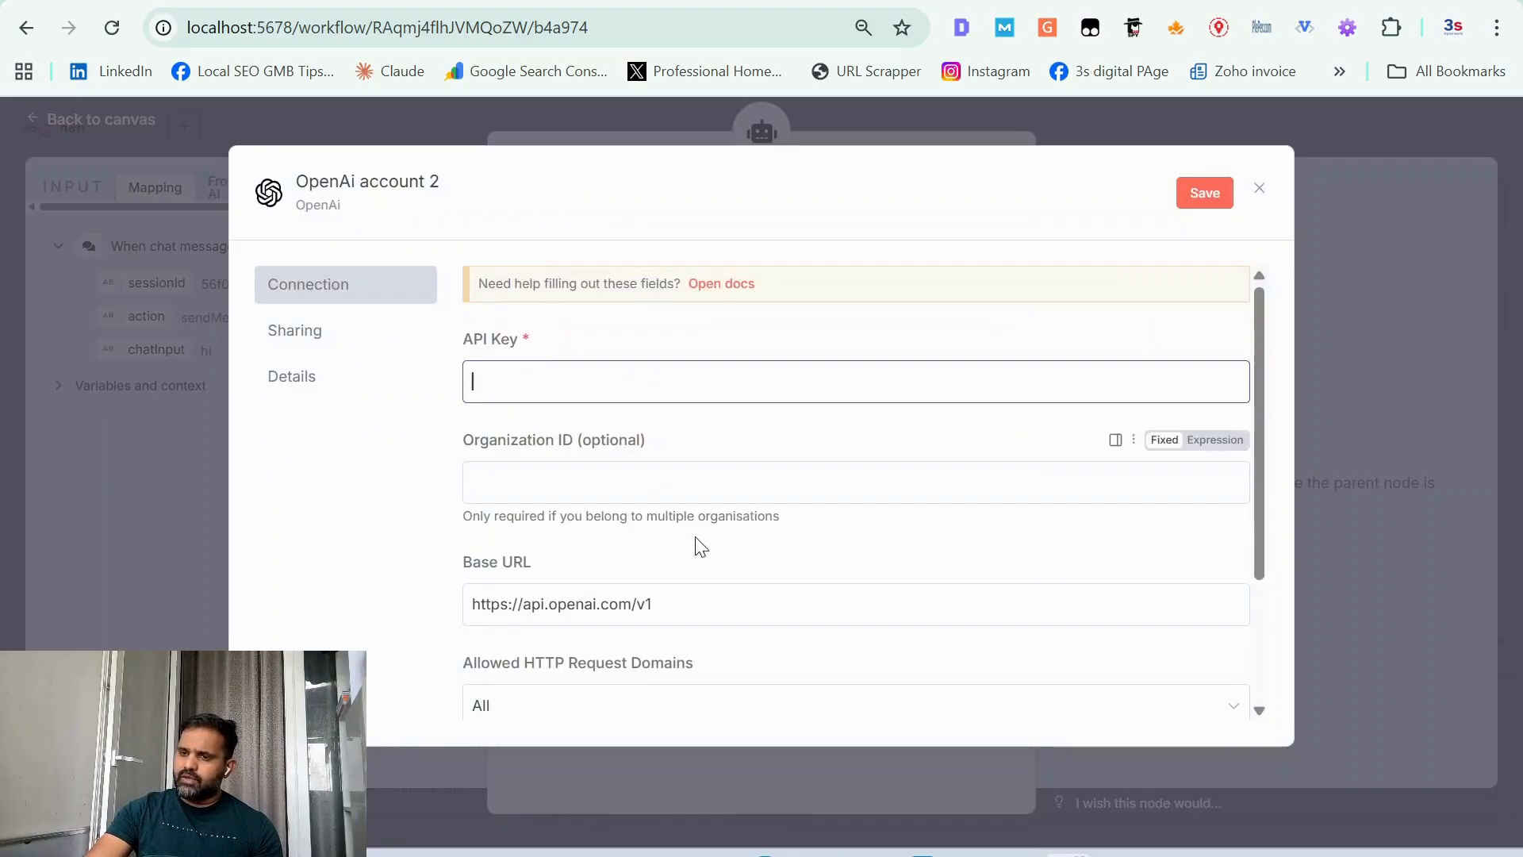
# Step: Open the help docs for the OpenAI credential and follow the link to OpenAI's API documentation
pyautogui.click(731, 284)
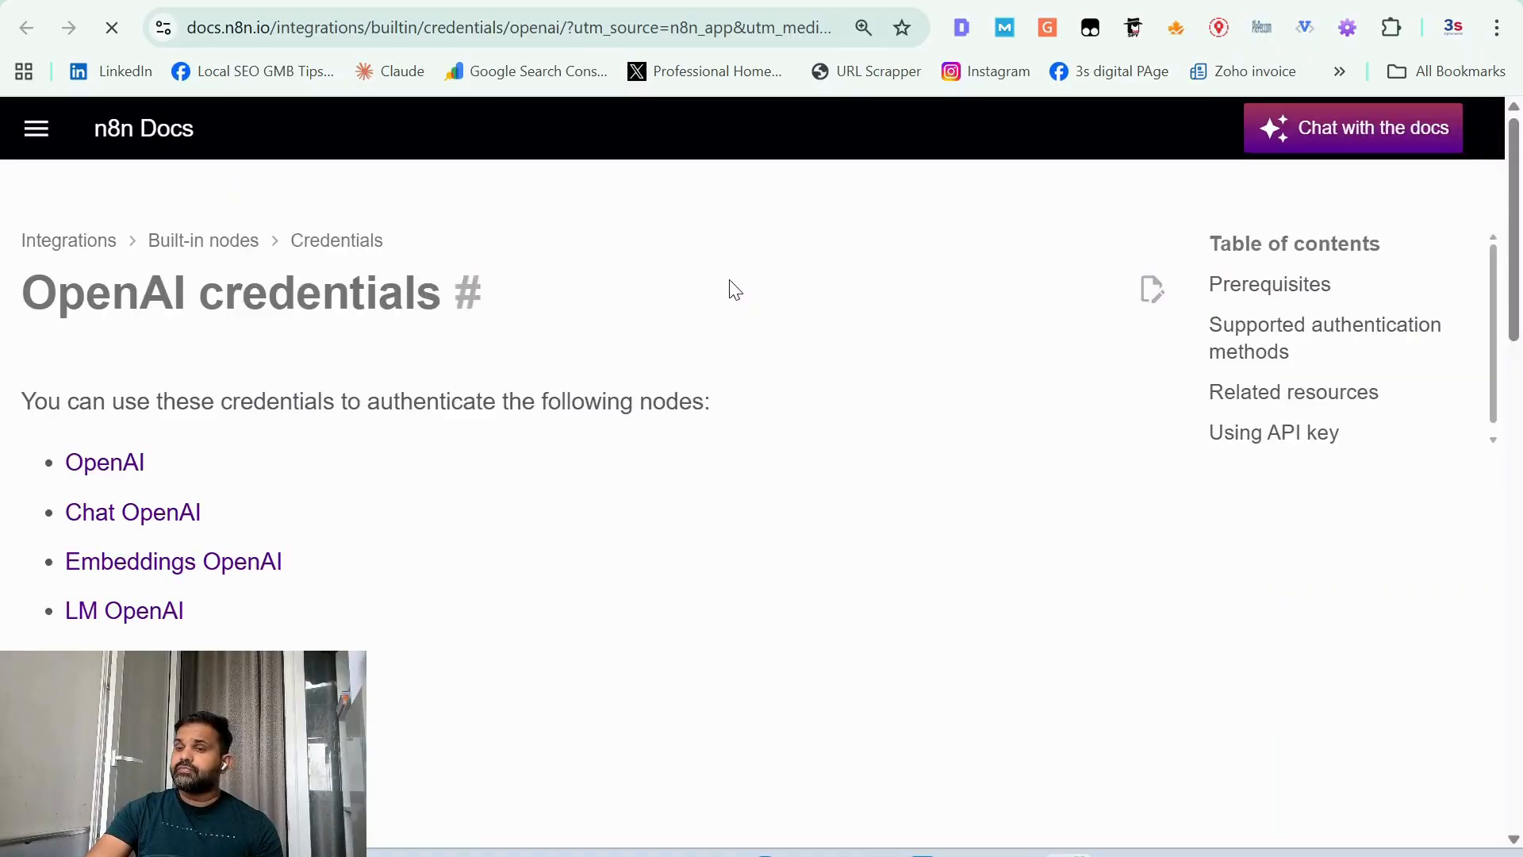
pyautogui.scroll(-6, 266, 605)
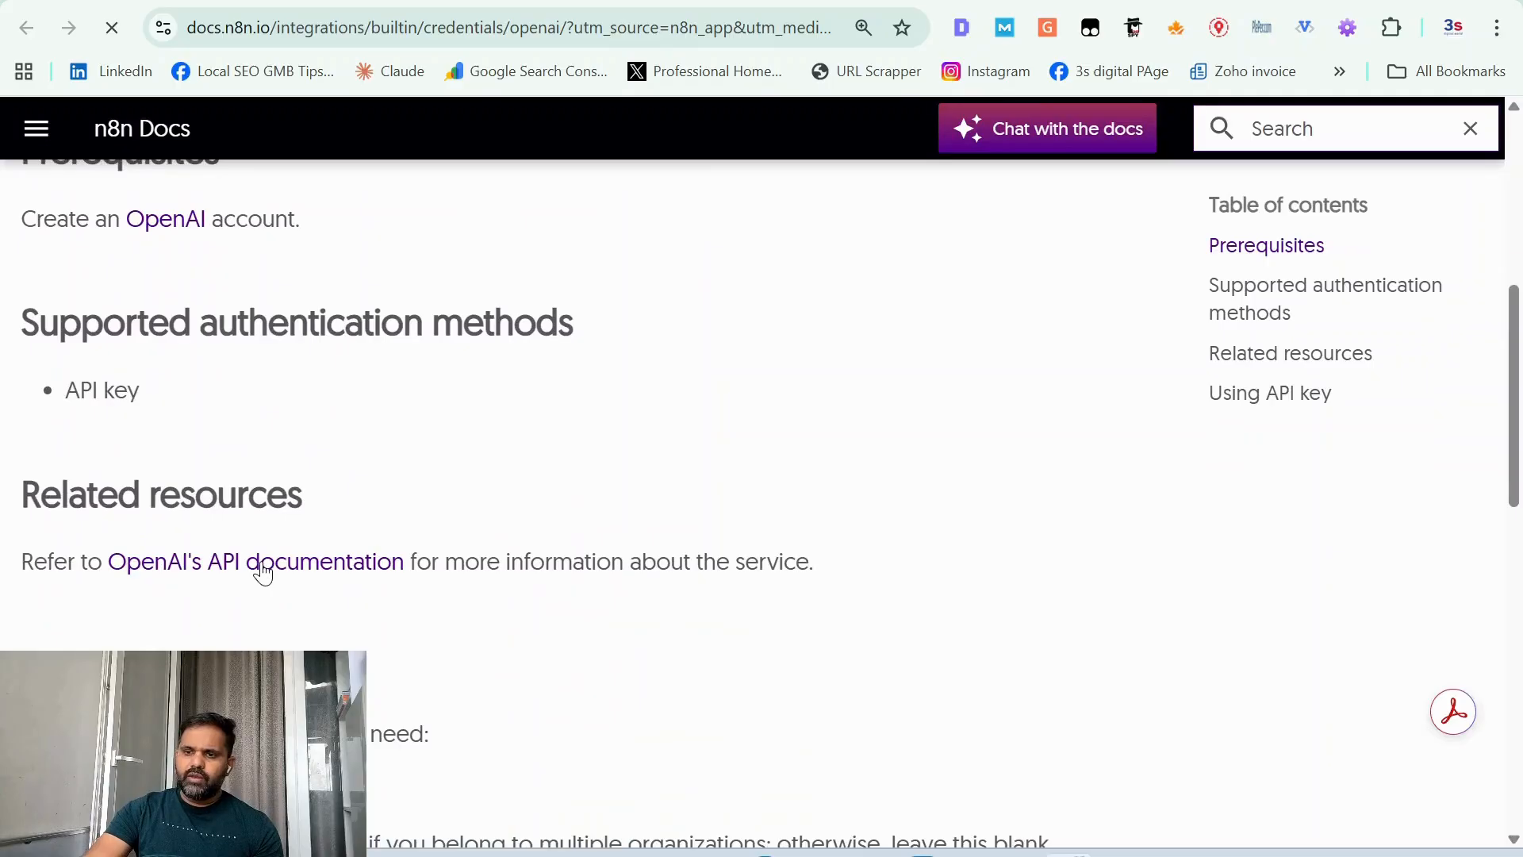
pyautogui.click(261, 571)
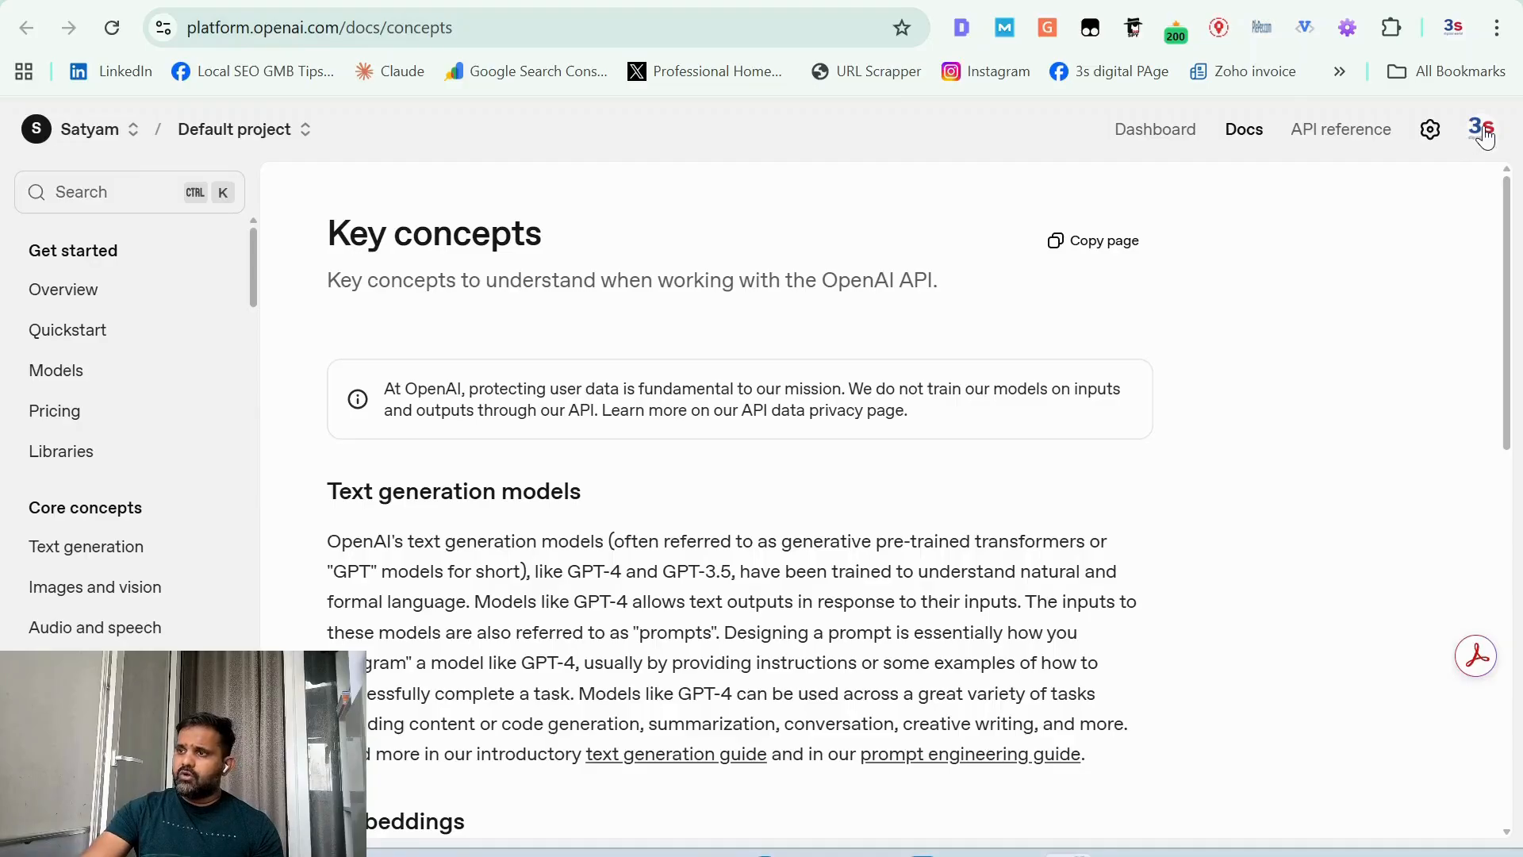
# Step: Check the remaining credit in the OpenAI organization's billing settings
pyautogui.click(1431, 131)
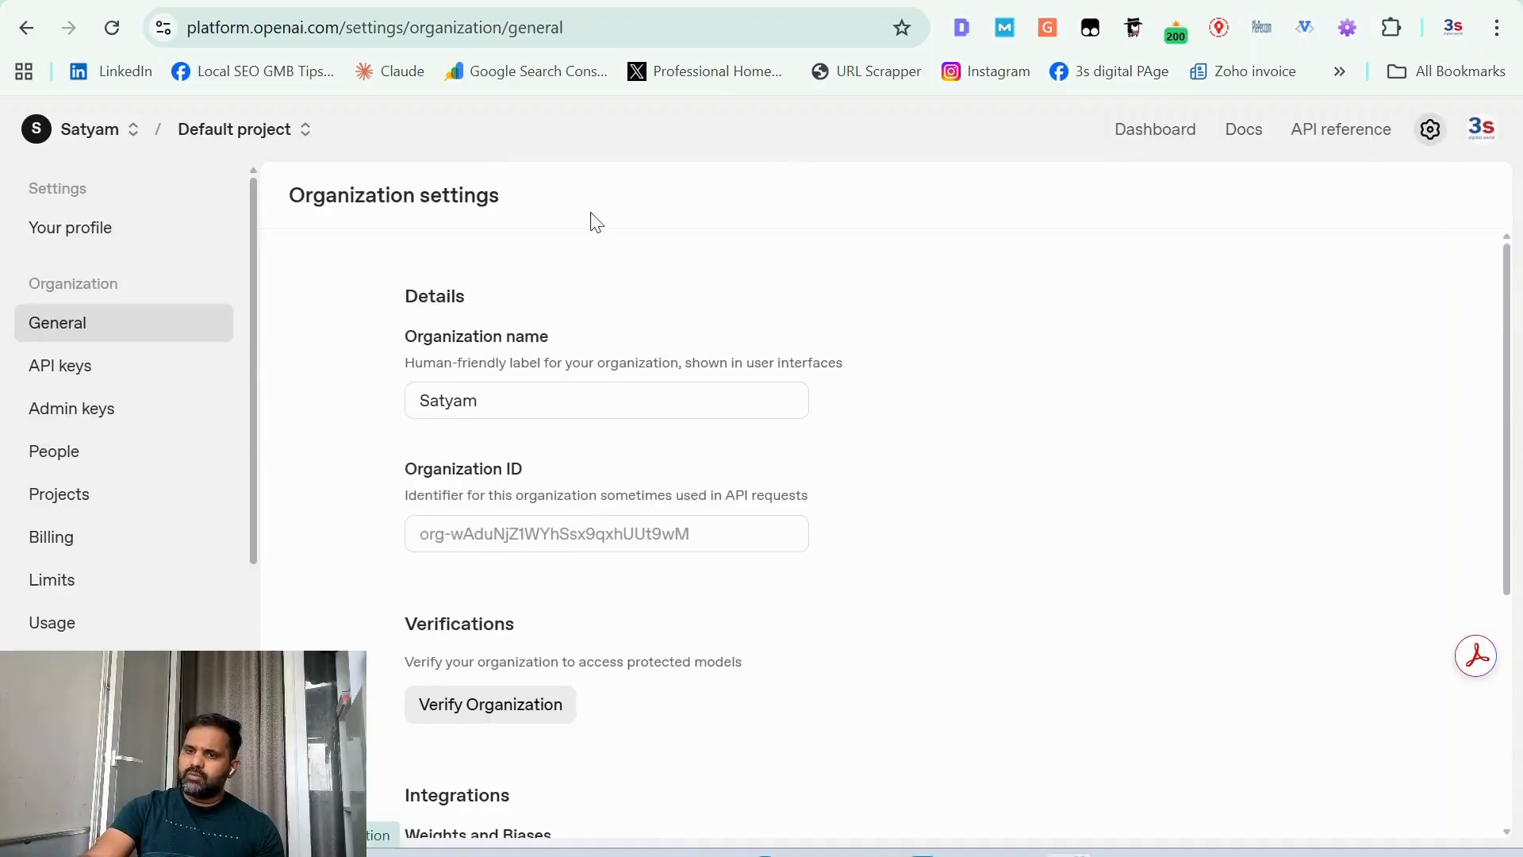
pyautogui.click(53, 537)
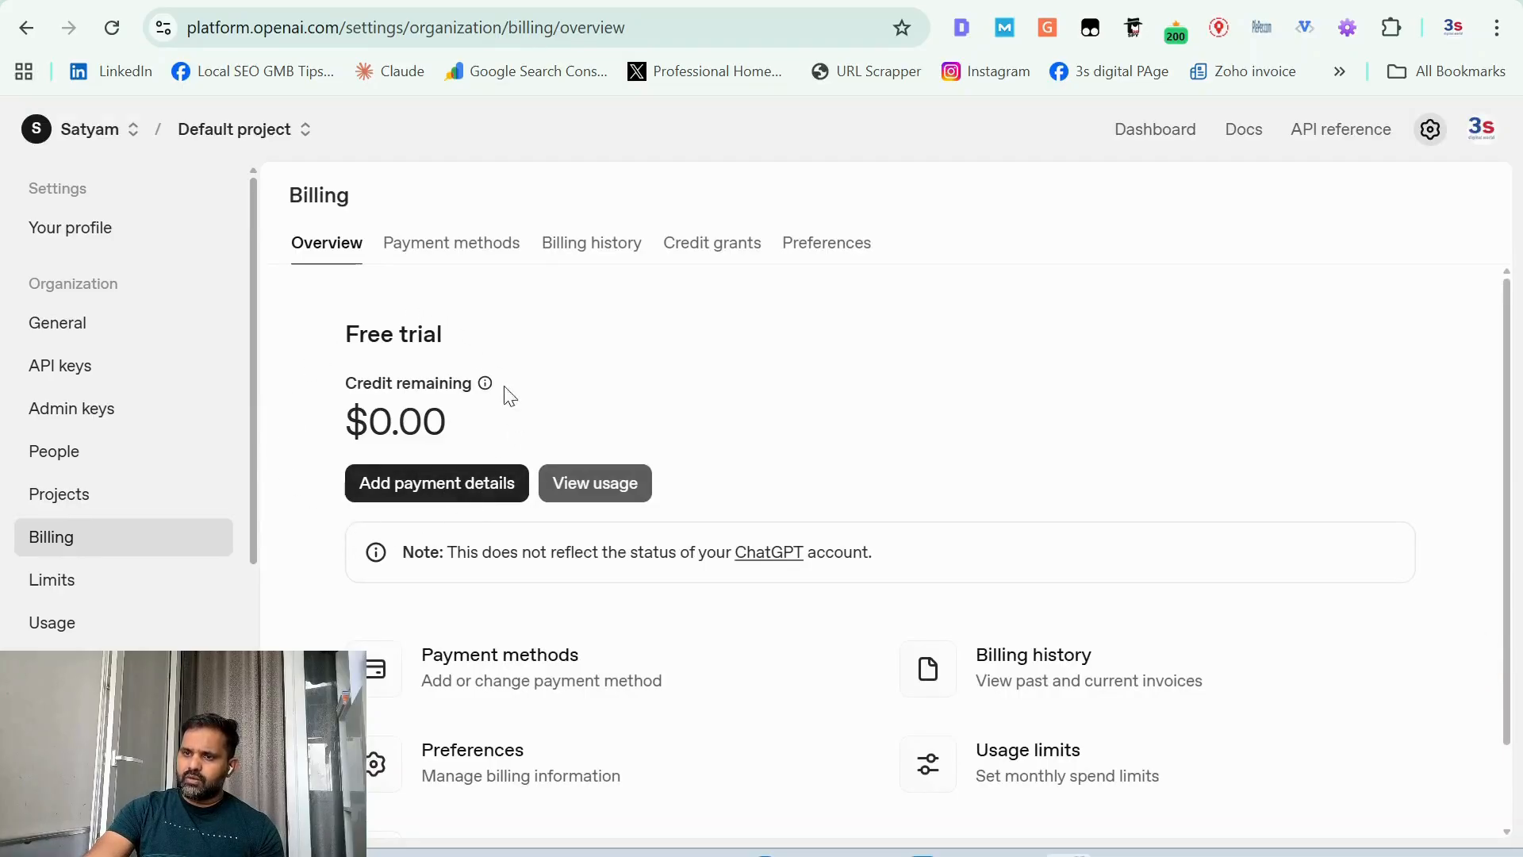
pyautogui.doubleClick(405, 423)
pyautogui.tripleClick(405, 423)
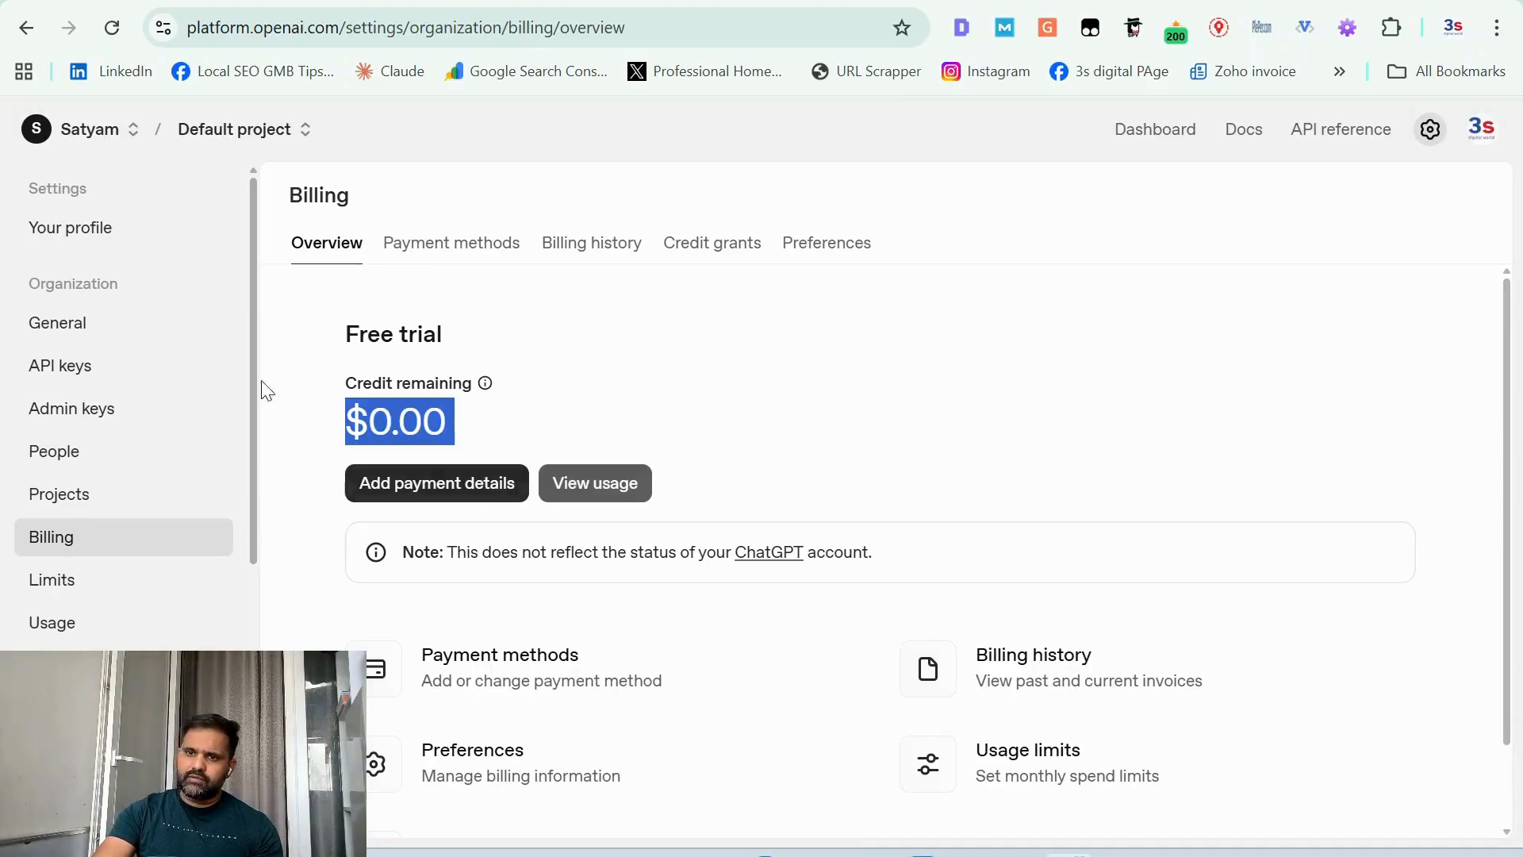
# Step: Open the organization's API keys page and look over the new secret key form, its project choices and the existing test key
pyautogui.click(91, 367)
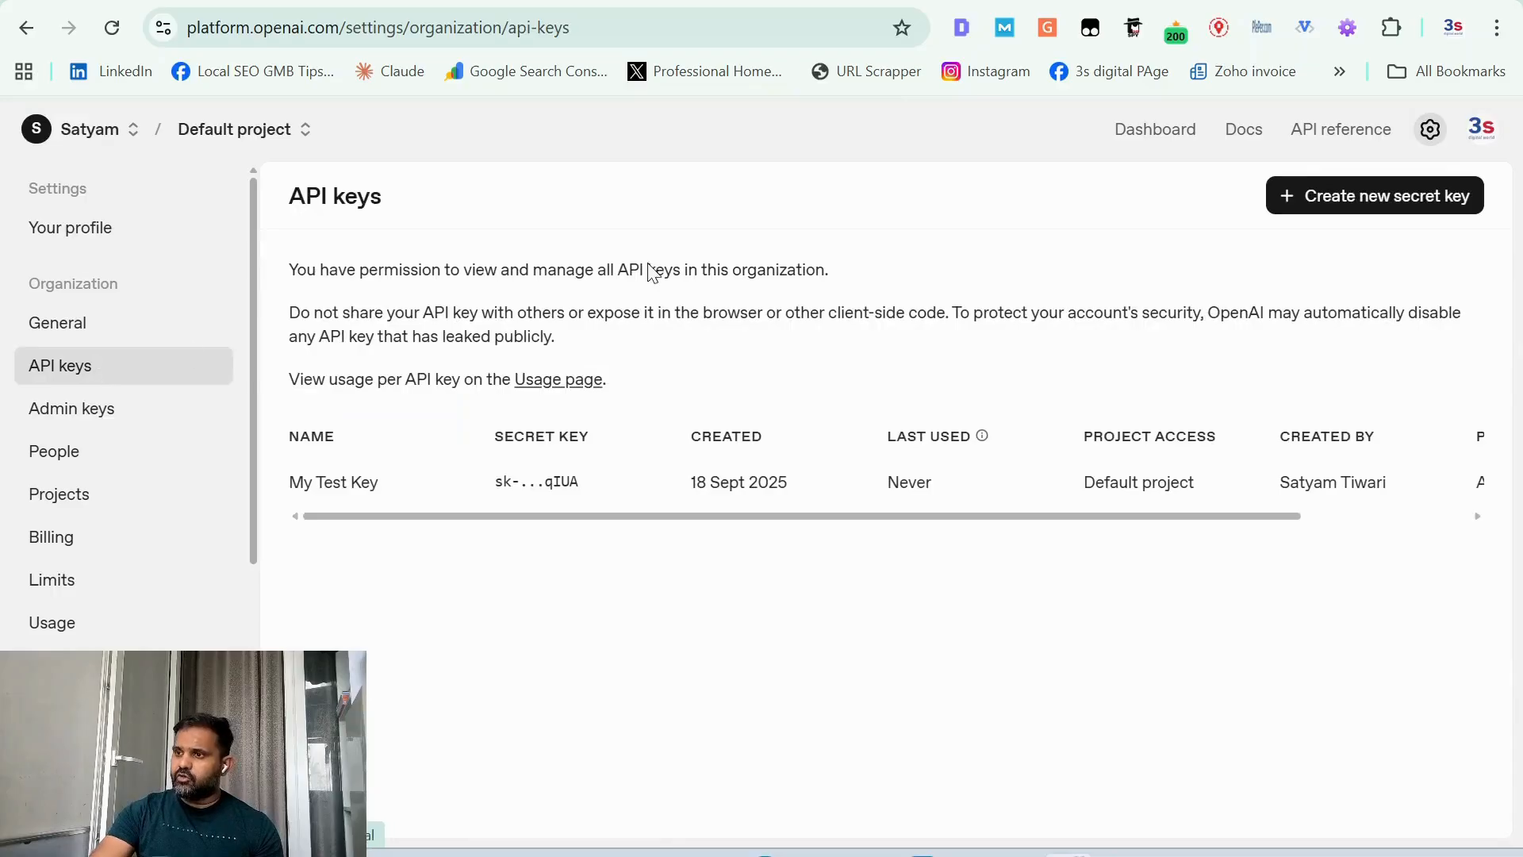
pyautogui.click(1358, 208)
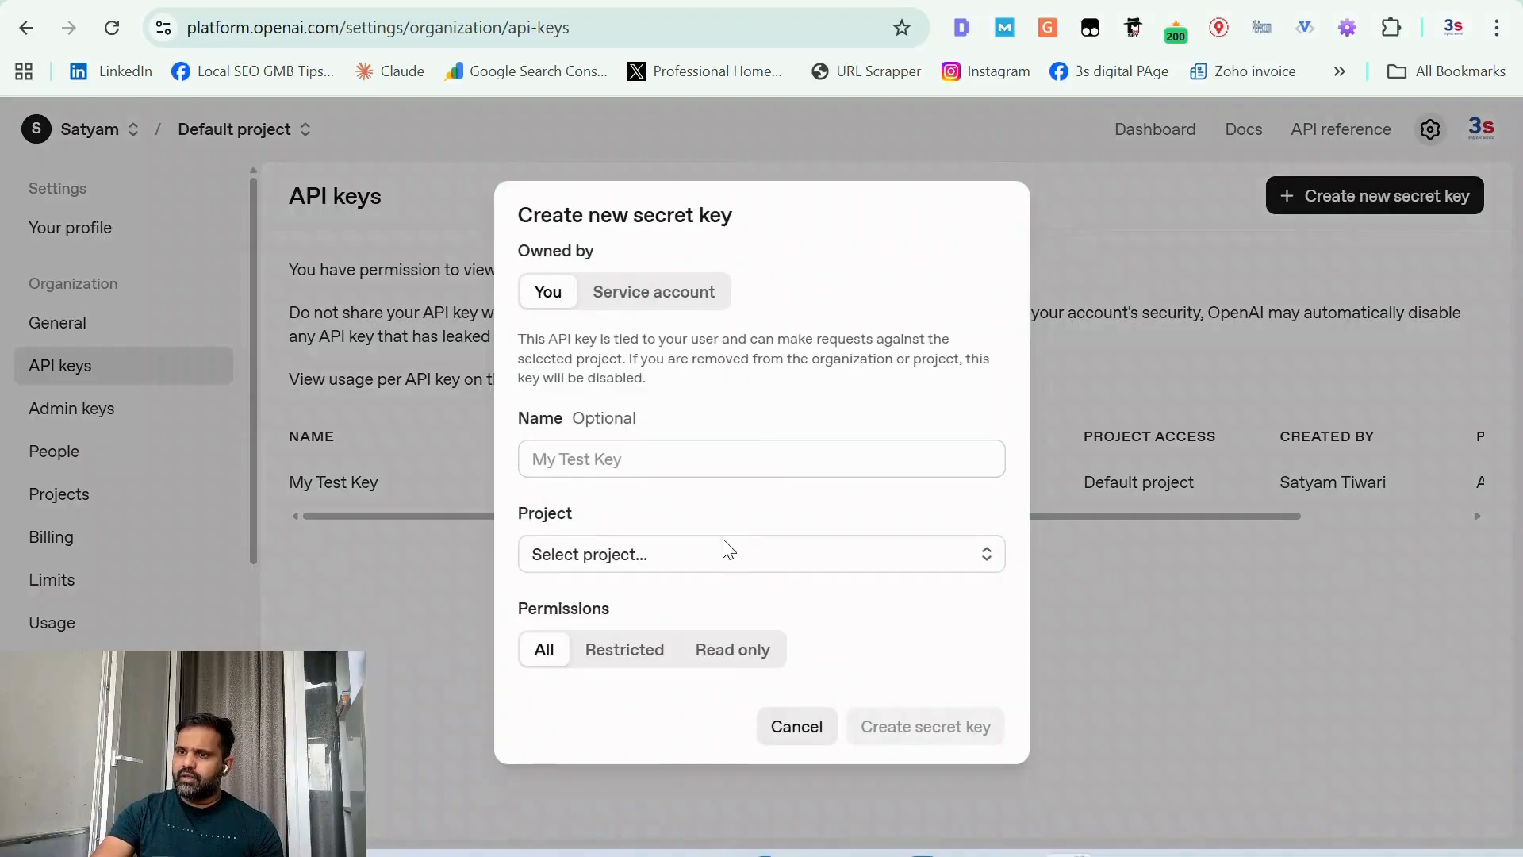
pyautogui.click(735, 568)
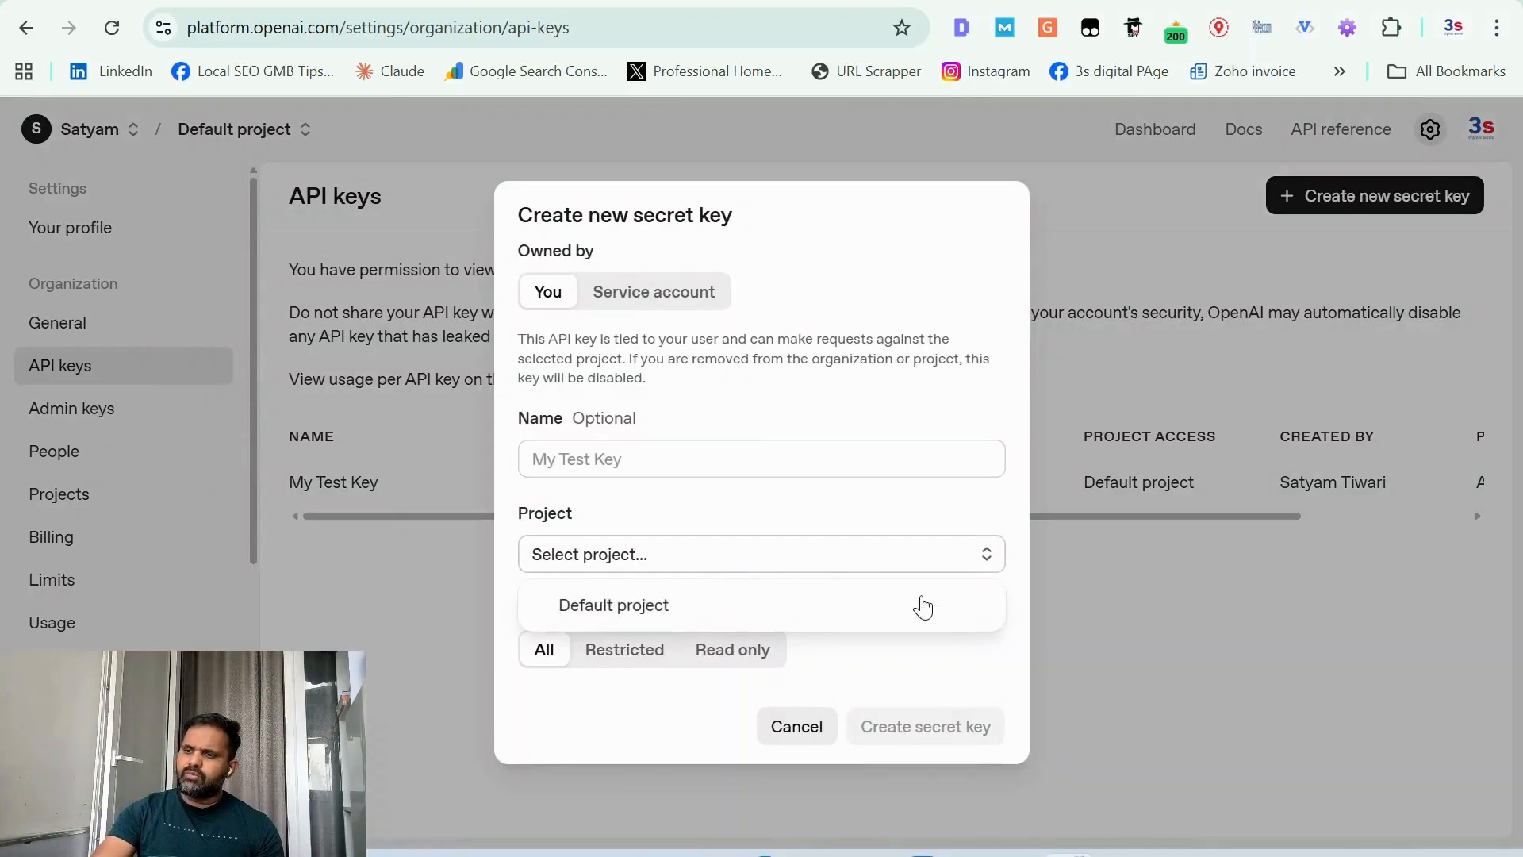
pyautogui.click(980, 661)
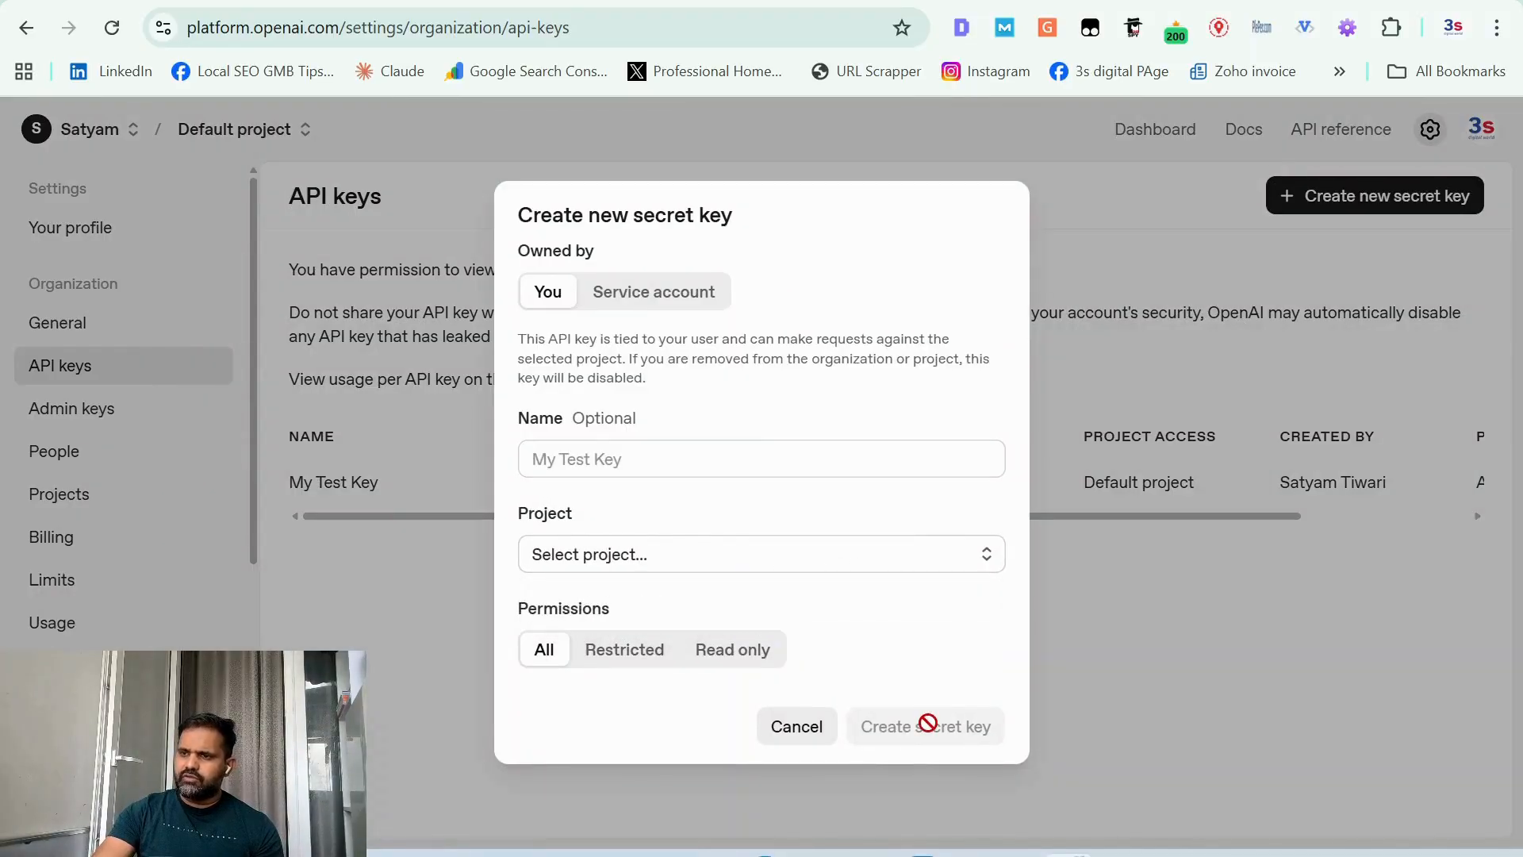
pyautogui.click(319, 627)
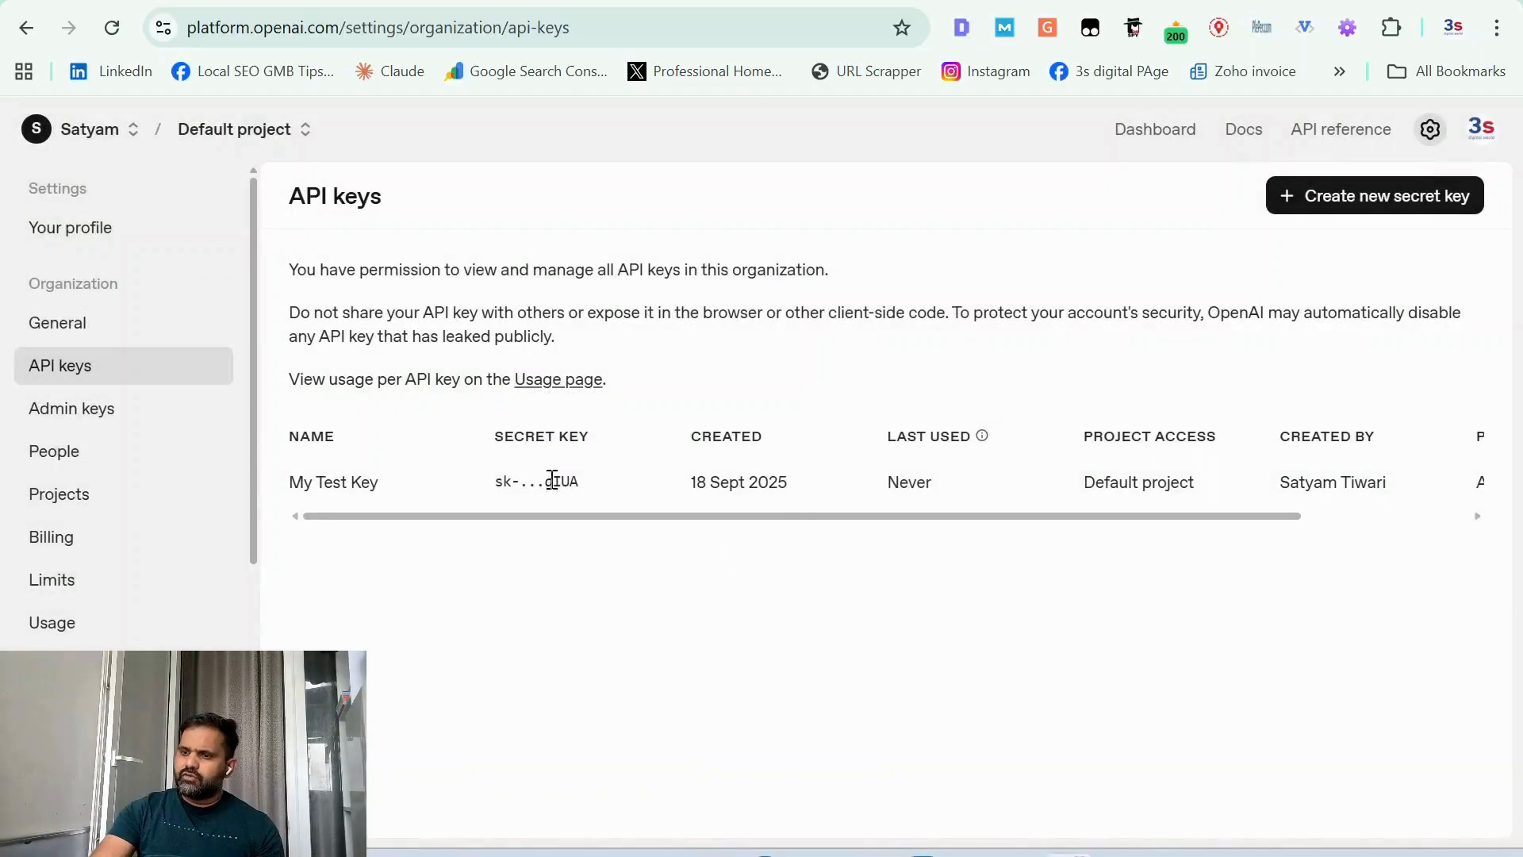
pyautogui.doubleClick(556, 482)
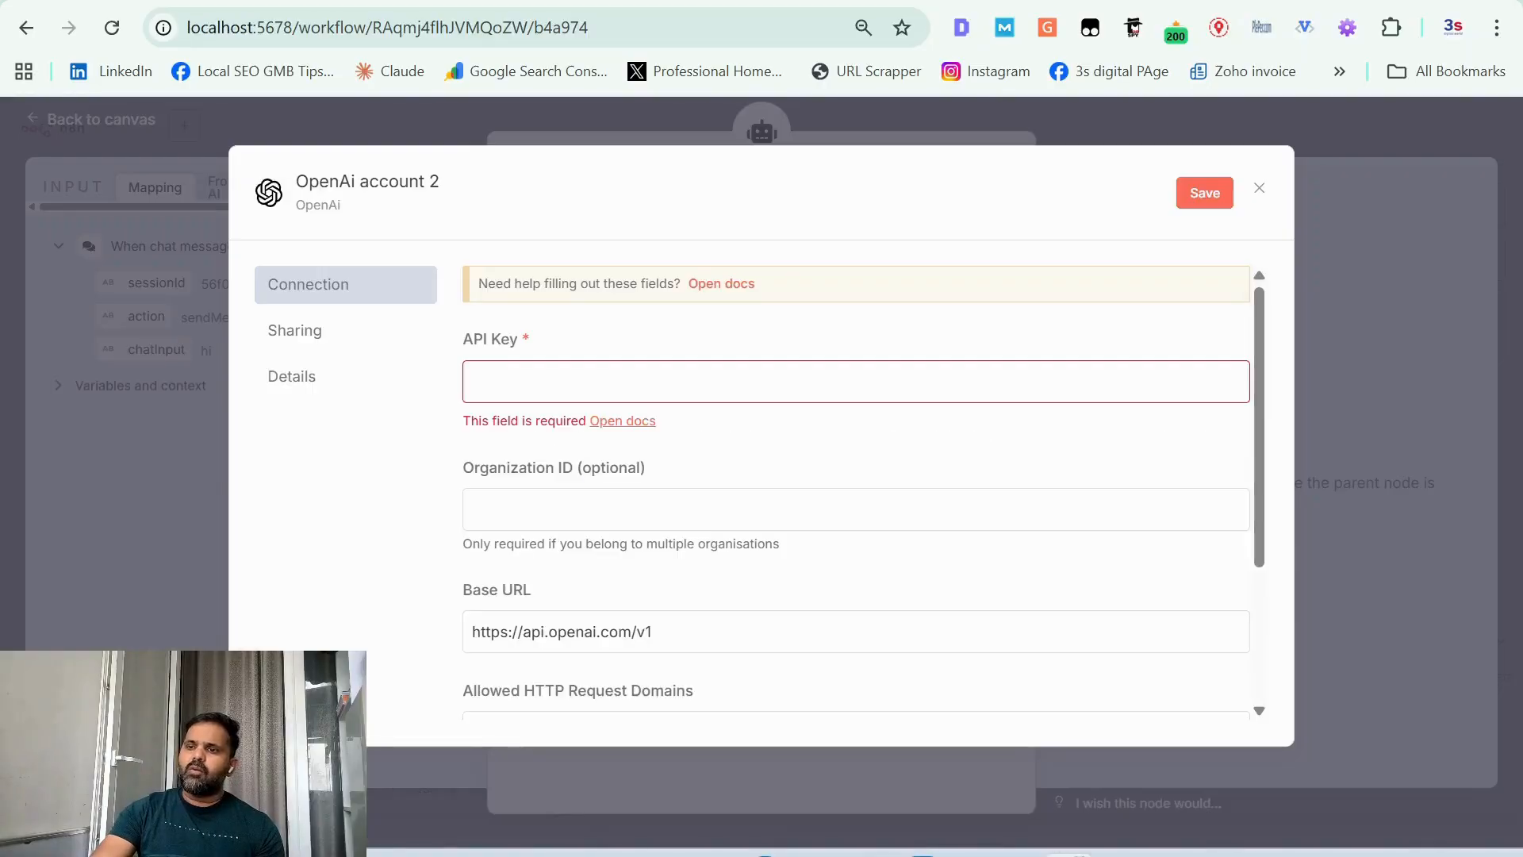
# Step: Close the new OpenAI credential form in n8n without entering a key, and set the OpenAI Chat Model's model to gpt-5-nano
pyautogui.click(697, 381)
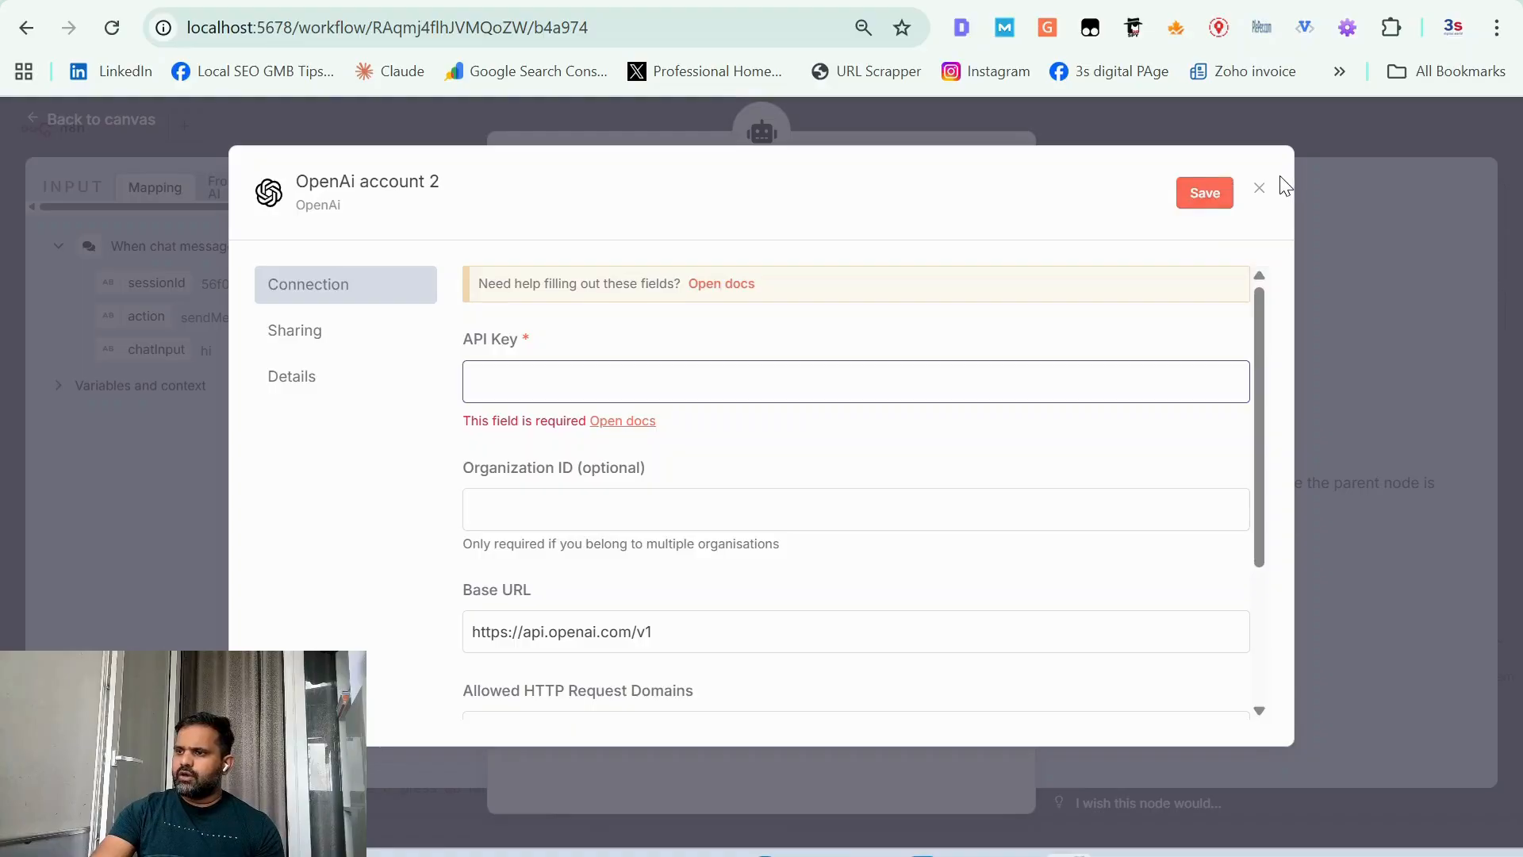
pyautogui.click(1260, 189)
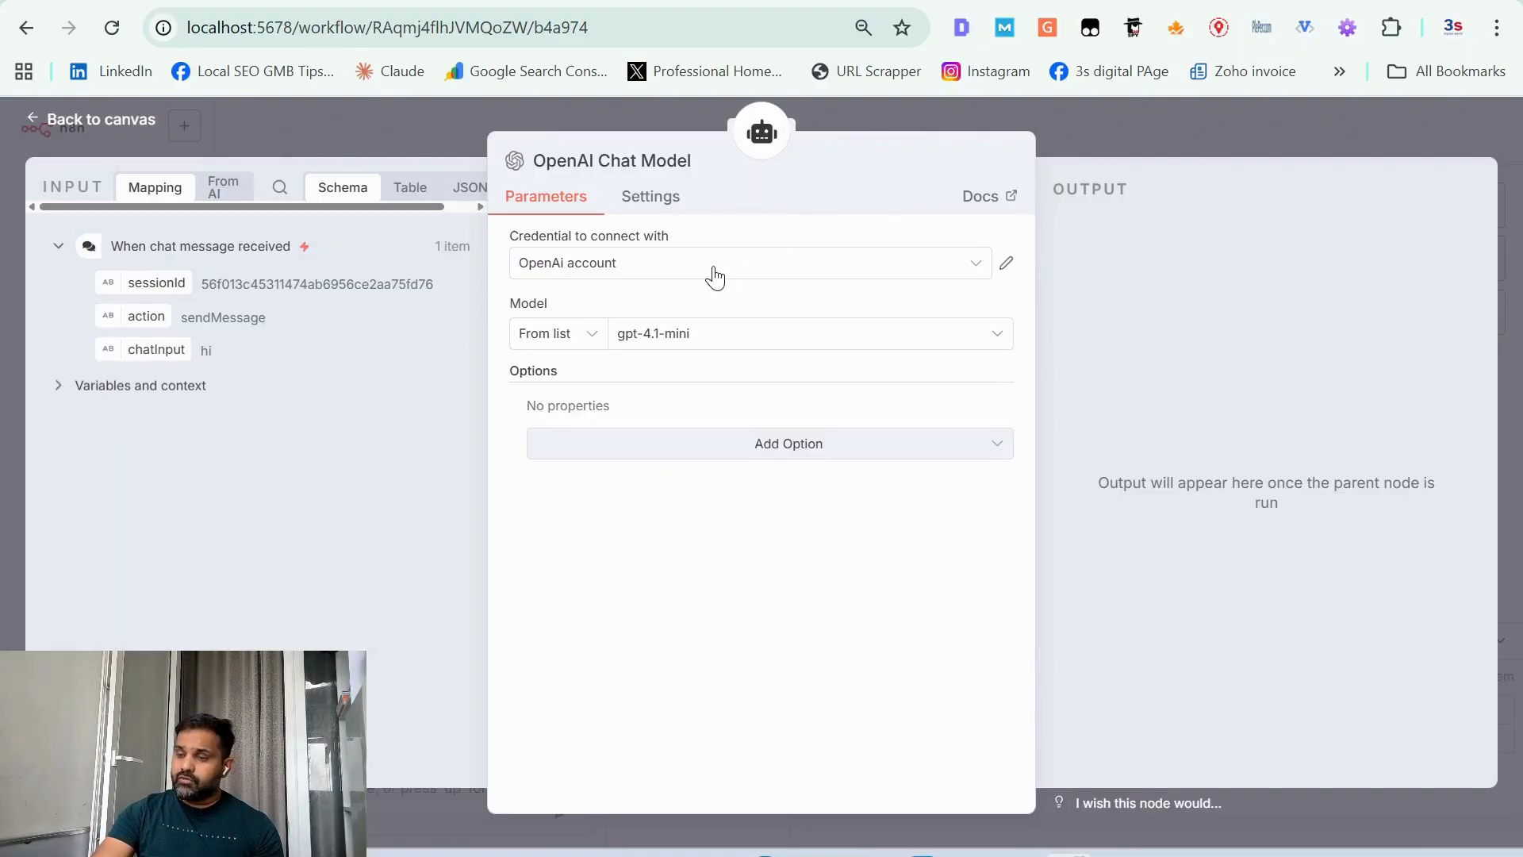
pyautogui.click(753, 353)
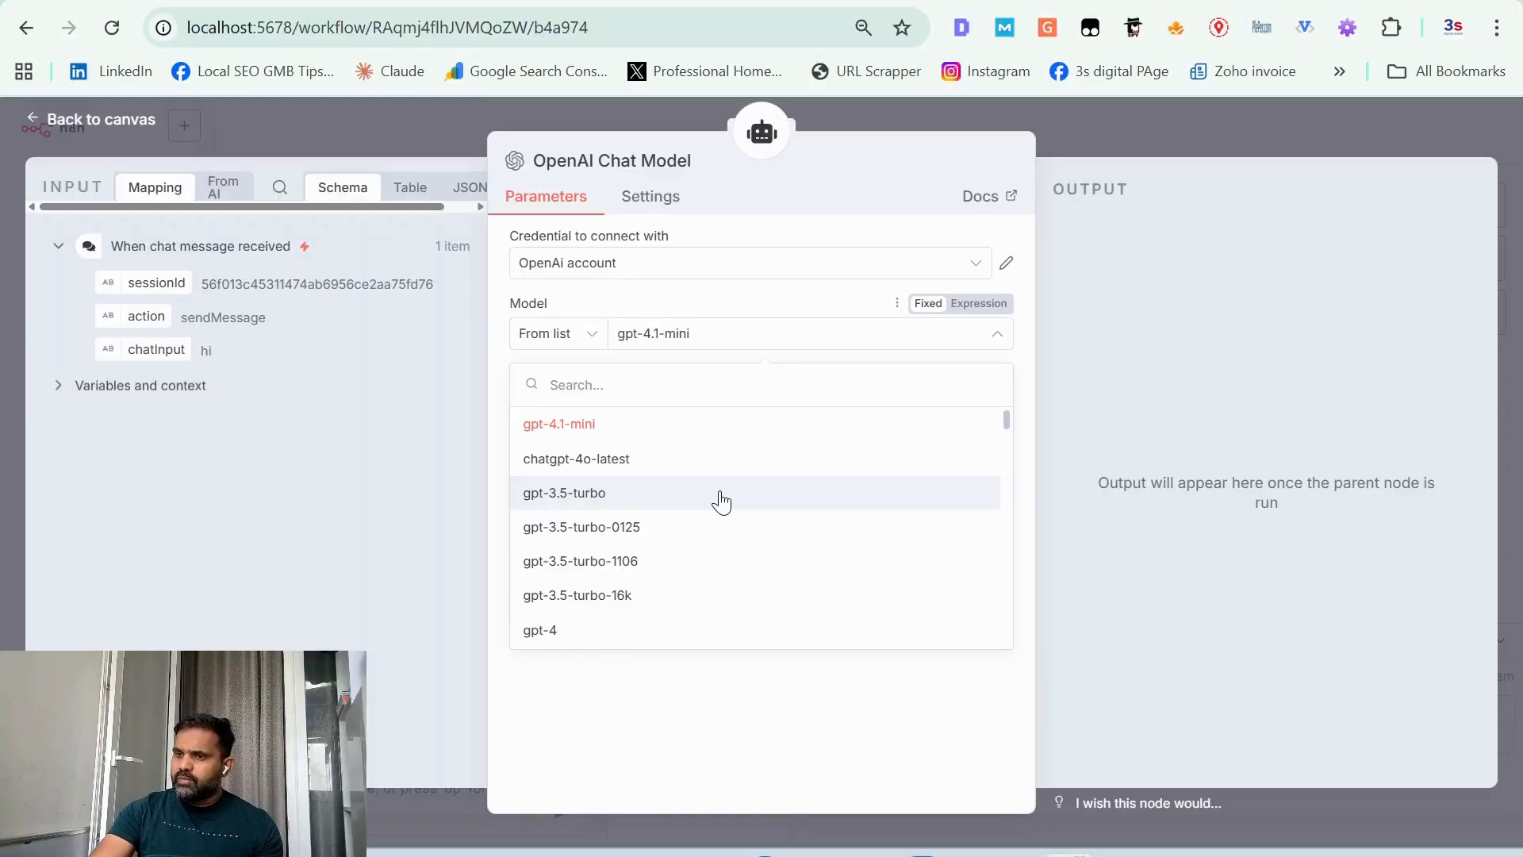
pyautogui.scroll(-6, 721, 501)
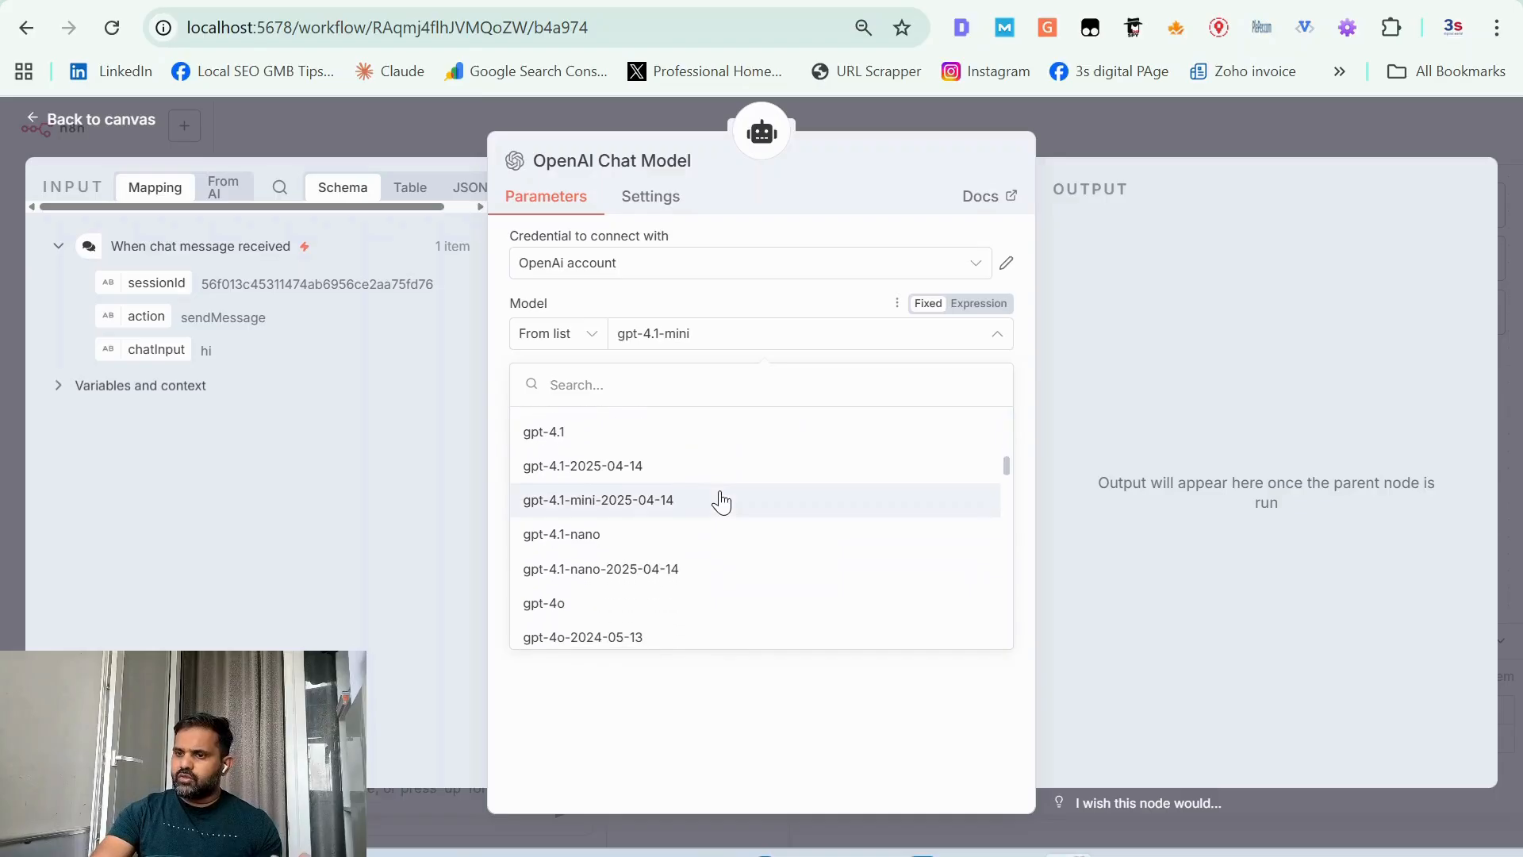
pyautogui.scroll(-5, 721, 501)
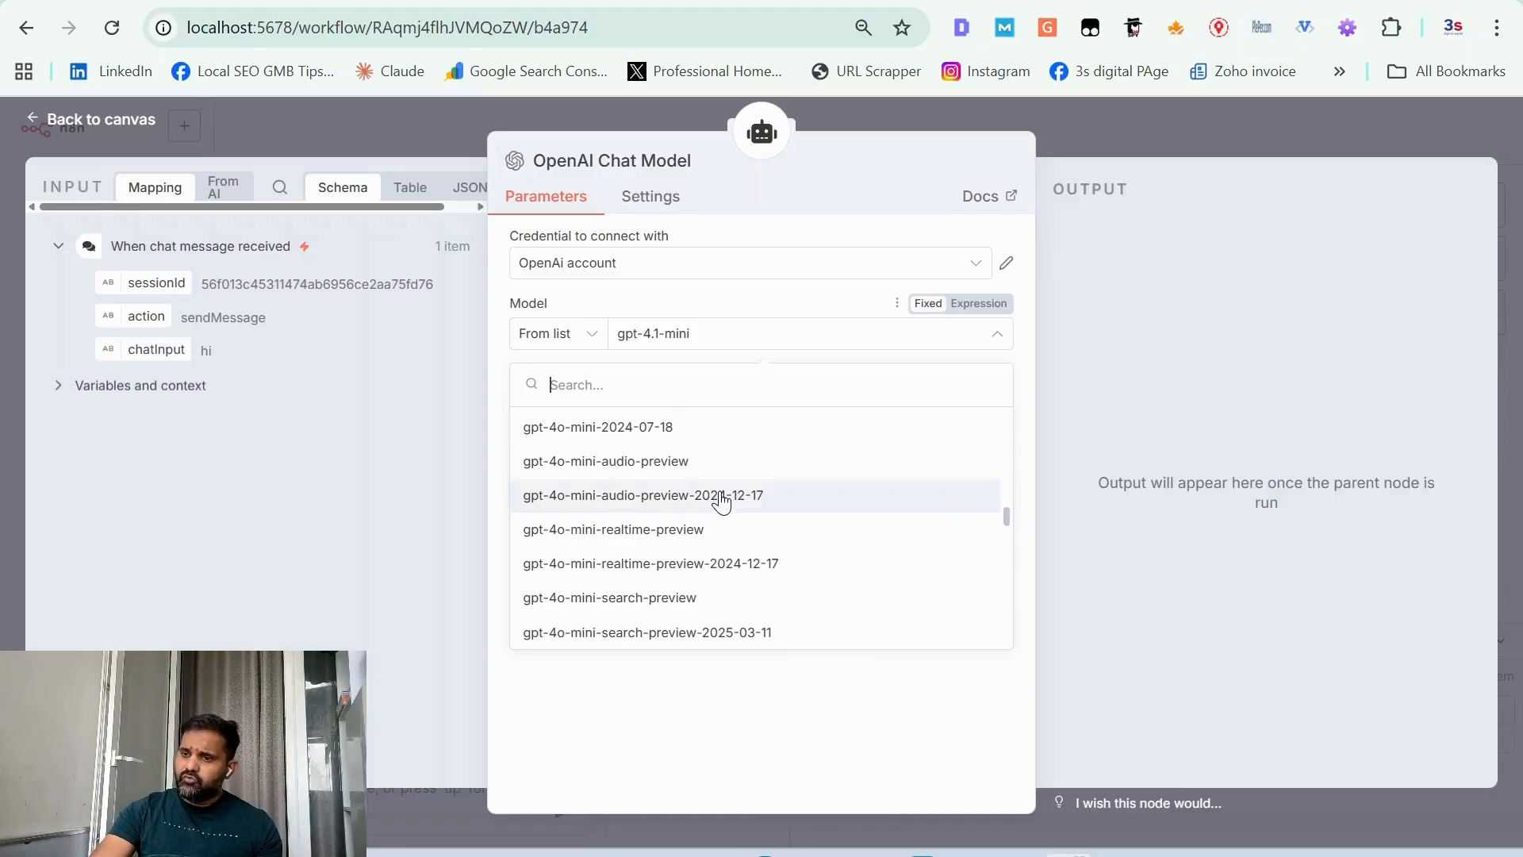
pyautogui.scroll(-3, 722, 501)
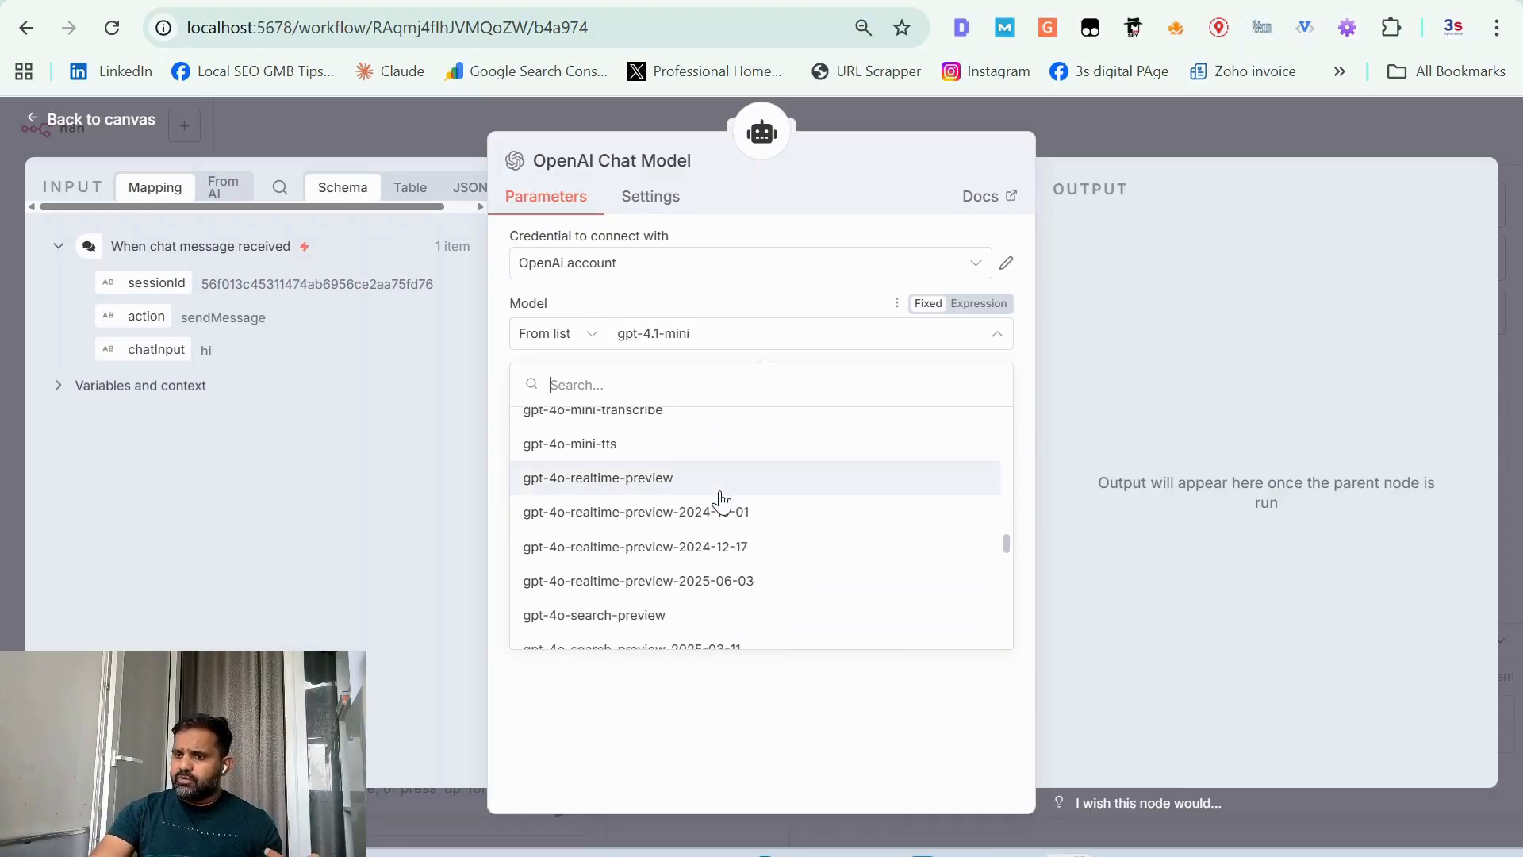
pyautogui.scroll(-3, 722, 501)
pyautogui.scroll(-3, 721, 502)
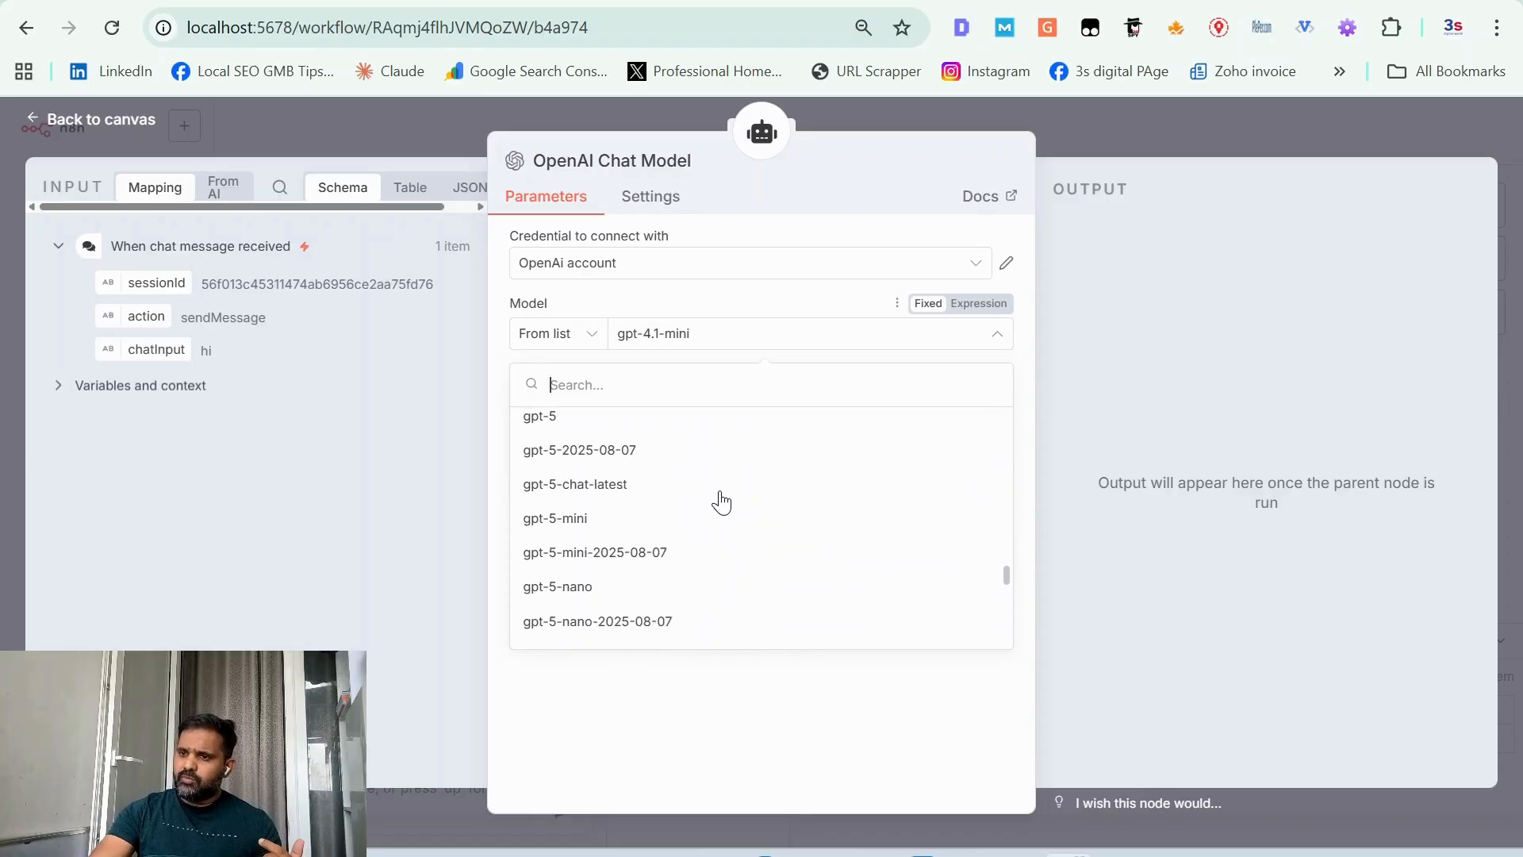
pyautogui.click(589, 565)
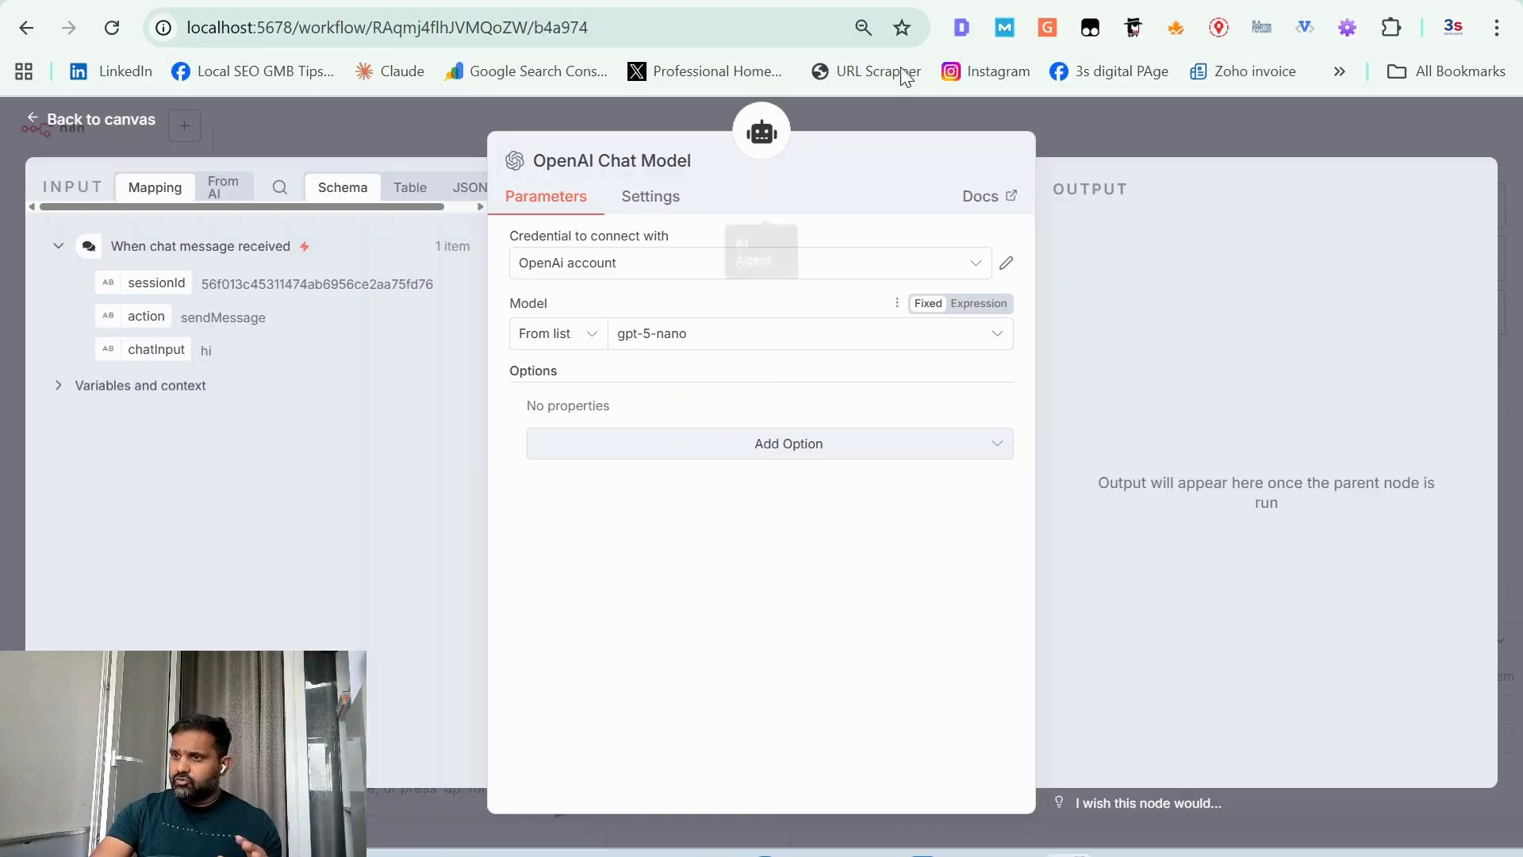
pyautogui.click(973, 2)
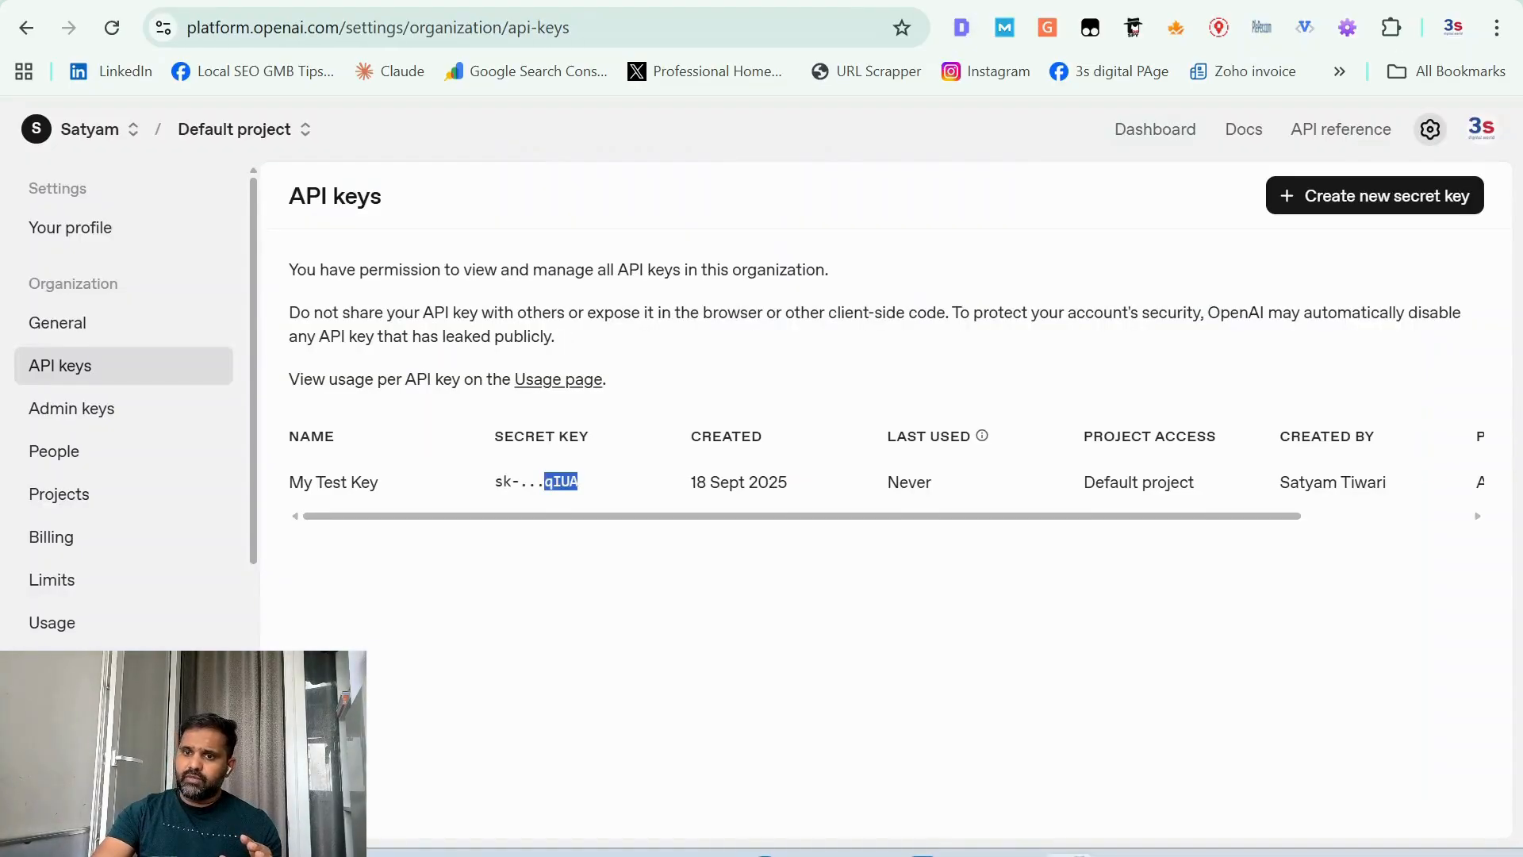
pyautogui.click(671, 1)
pyautogui.click(670, 1)
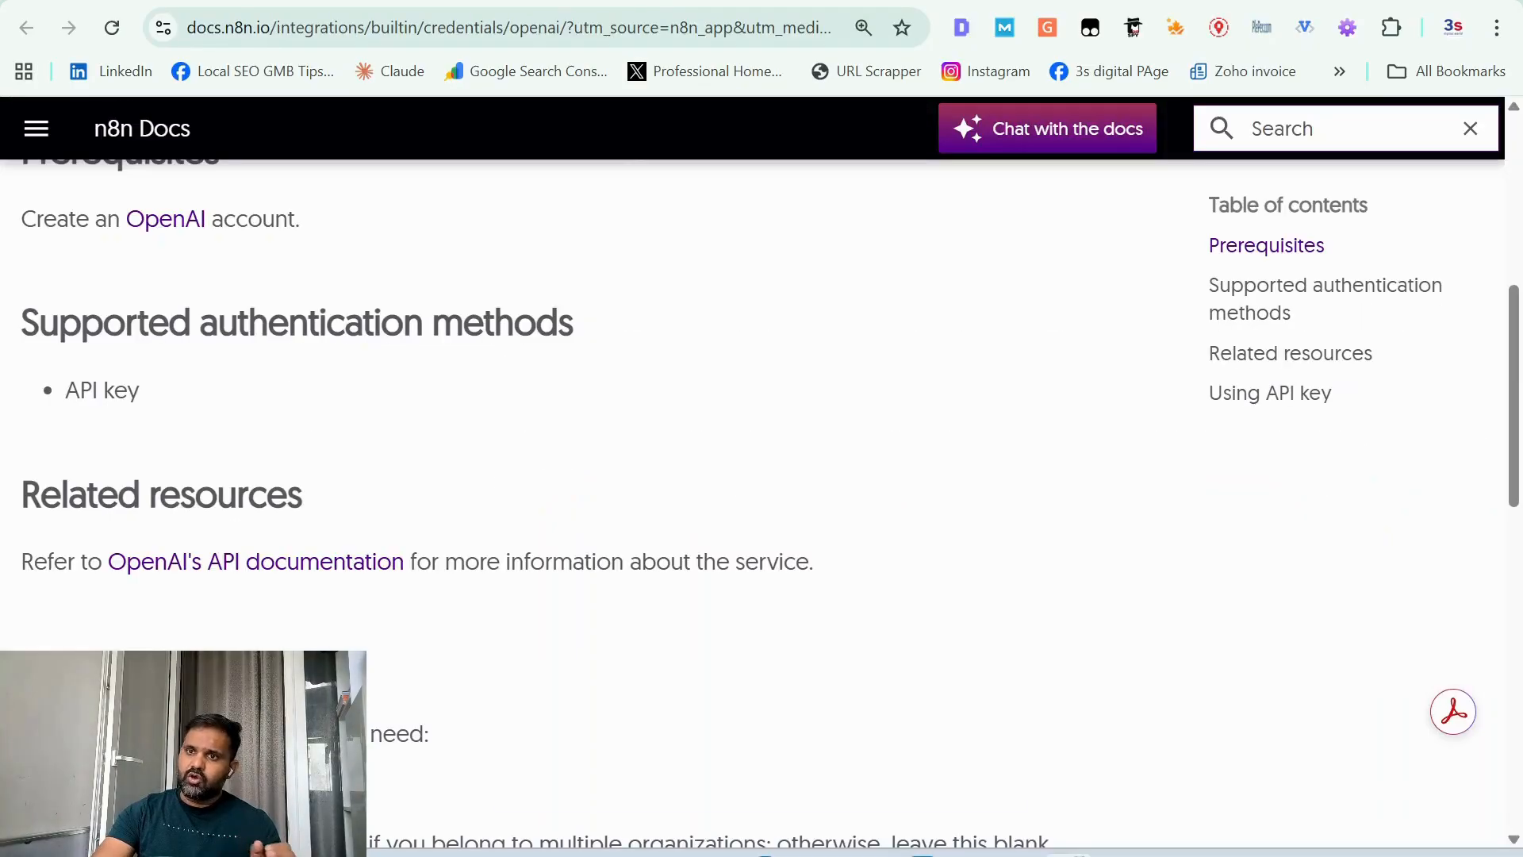
pyautogui.click(508, 1)
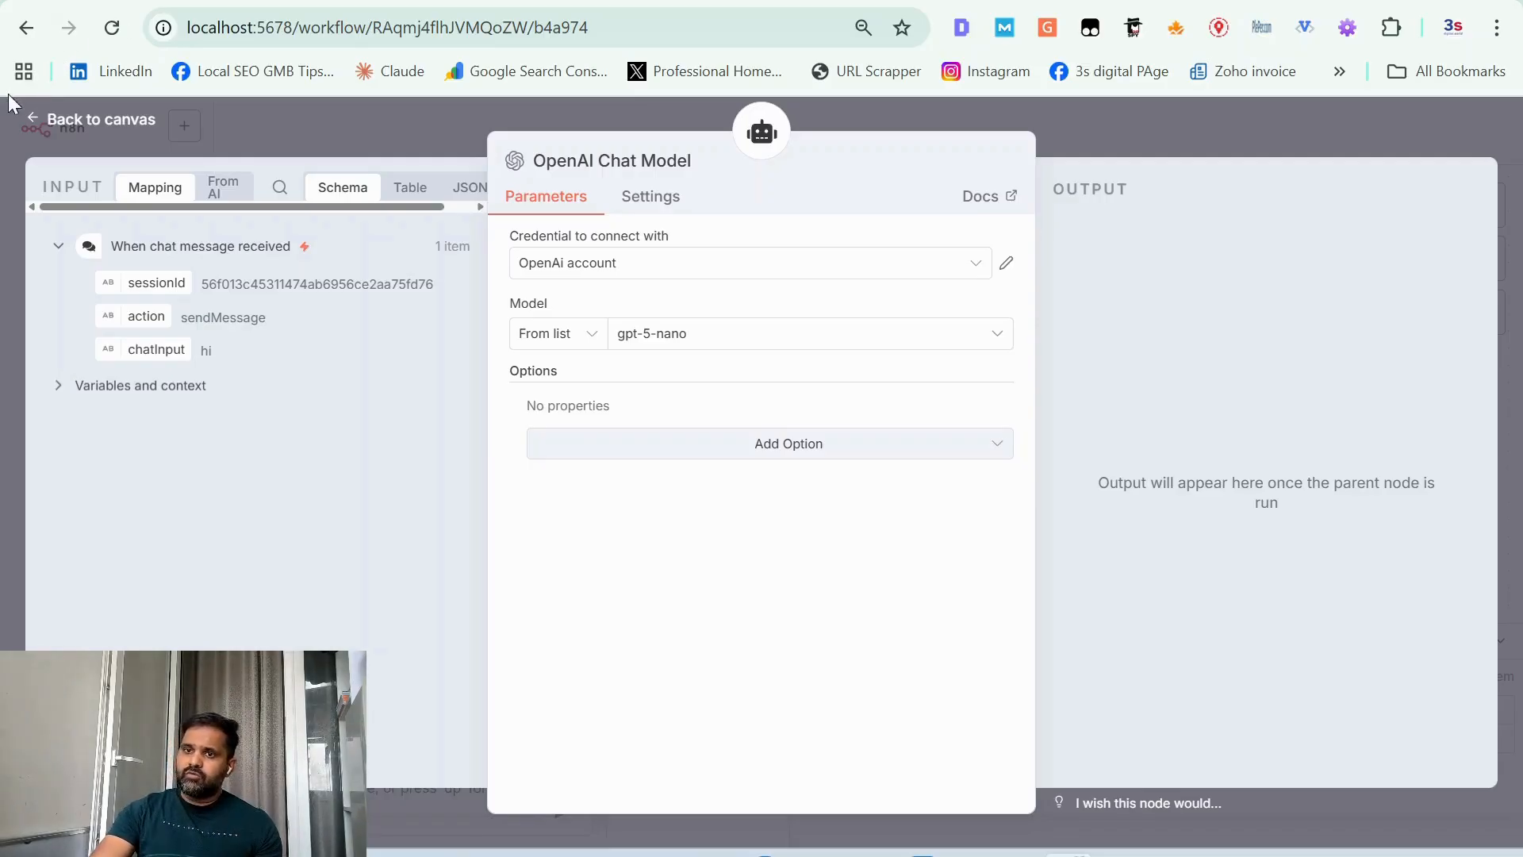
# Step: Return to the workflow canvas and examine the chat's response to the "hi" message
pyautogui.click(41, 118)
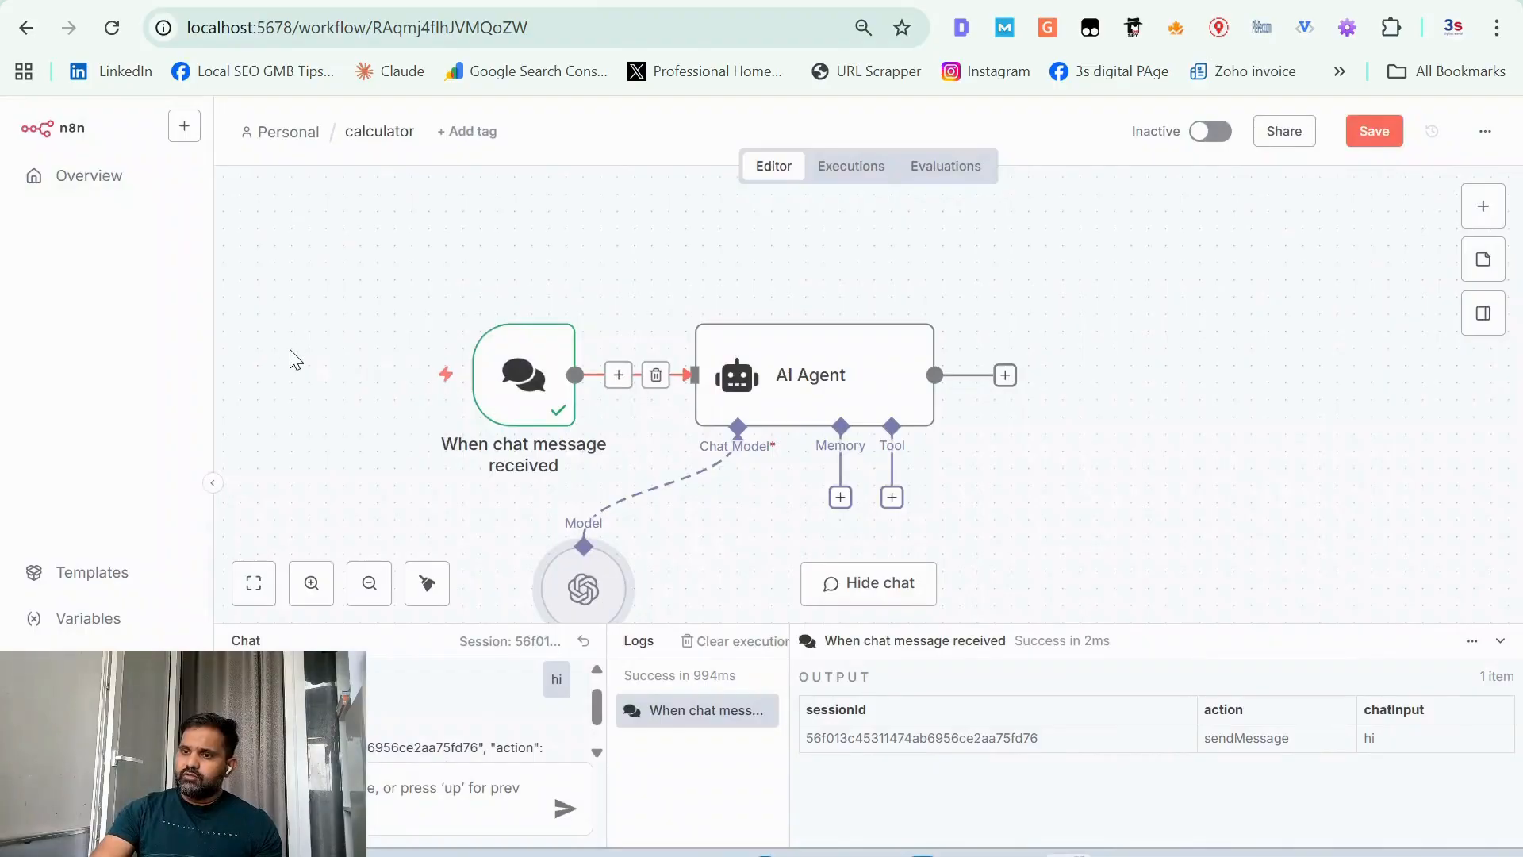
pyautogui.click(434, 801)
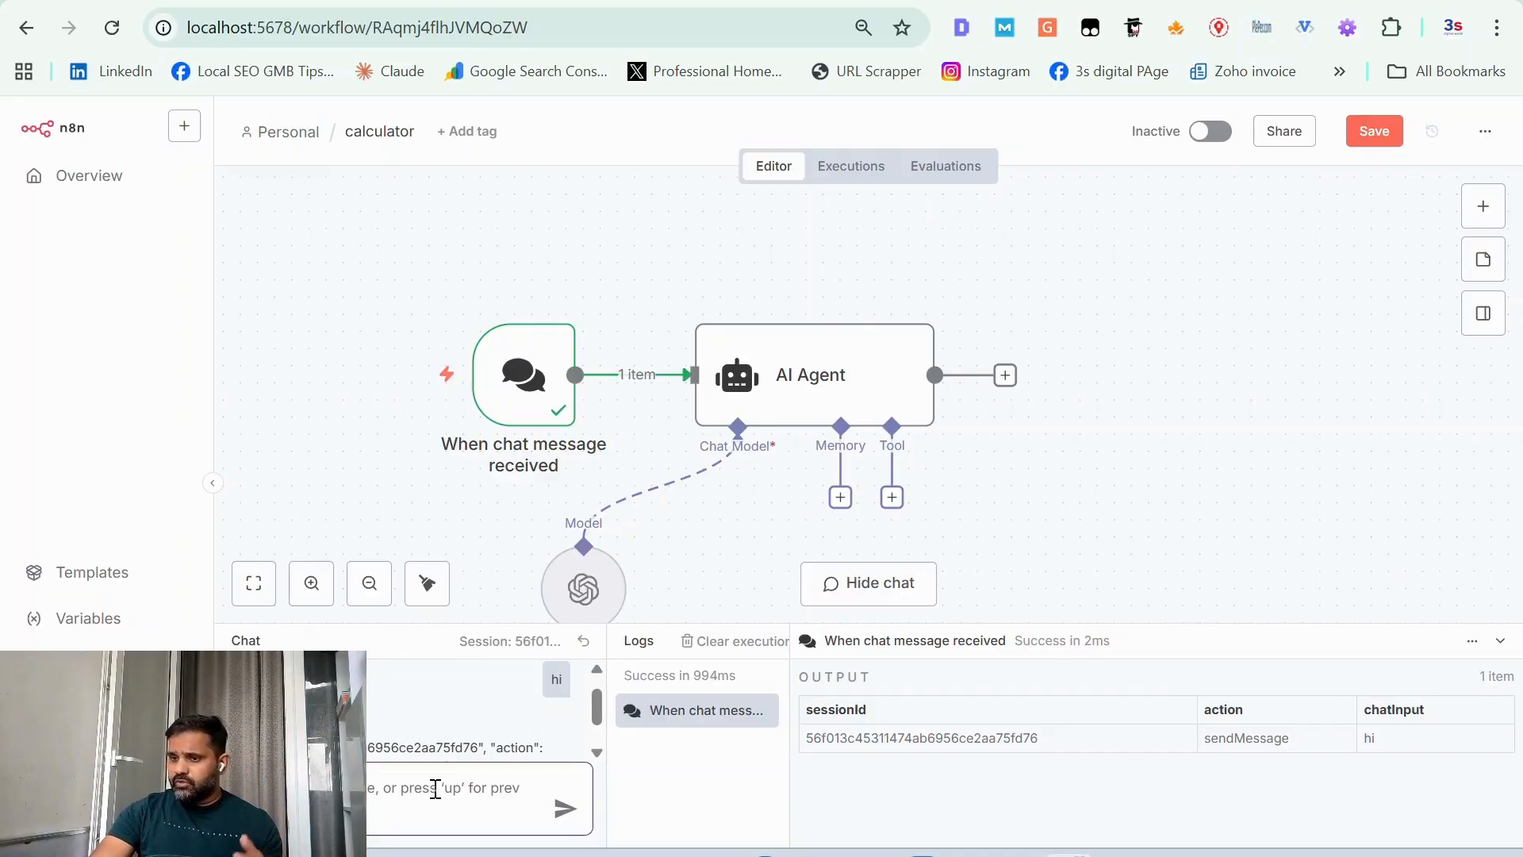
pyautogui.tripleClick(486, 748)
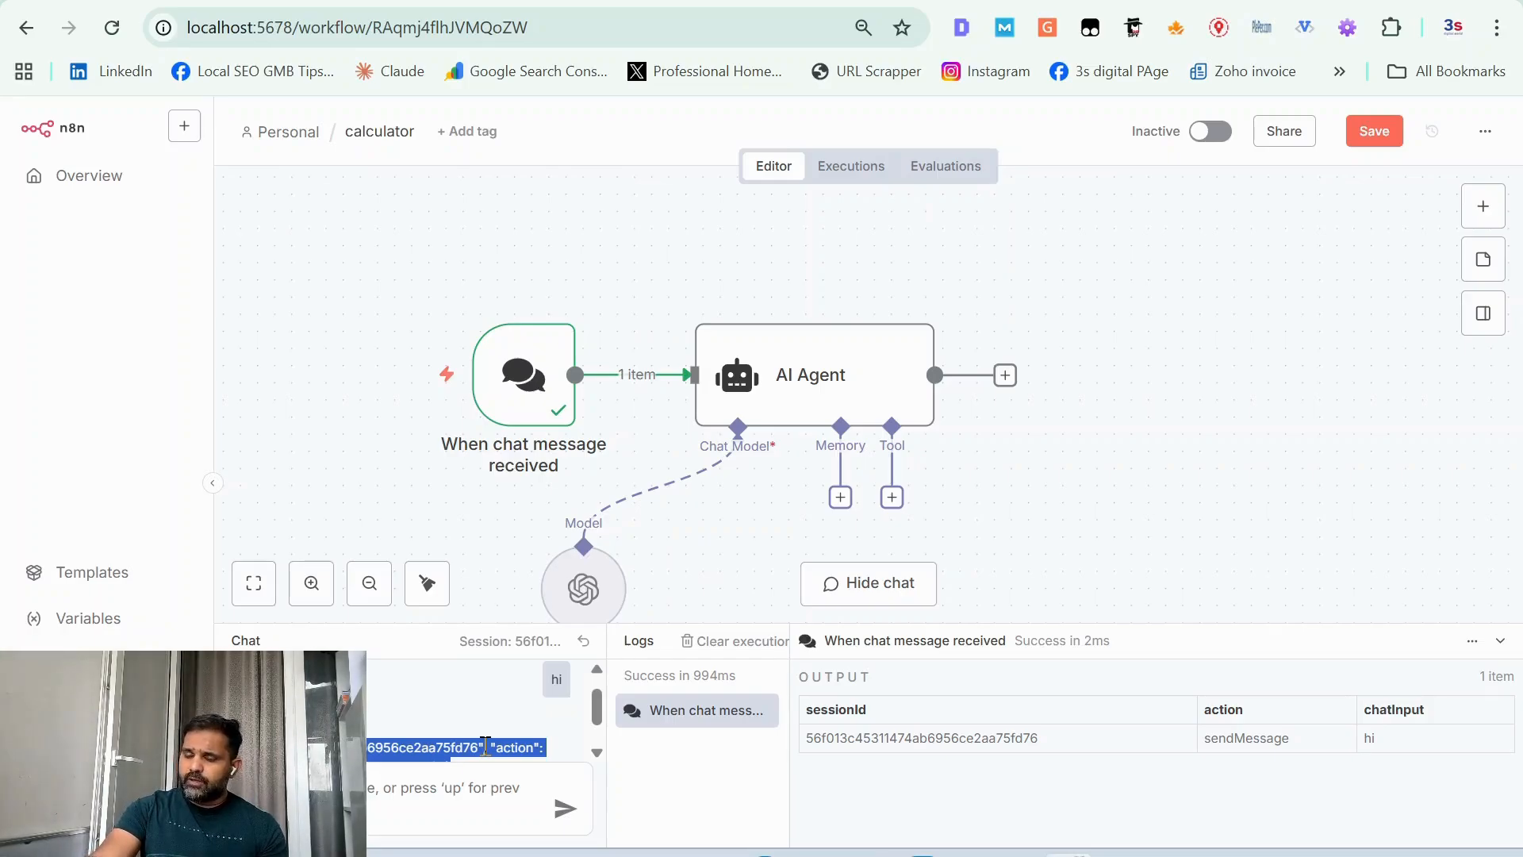
pyautogui.scroll(-2, 486, 747)
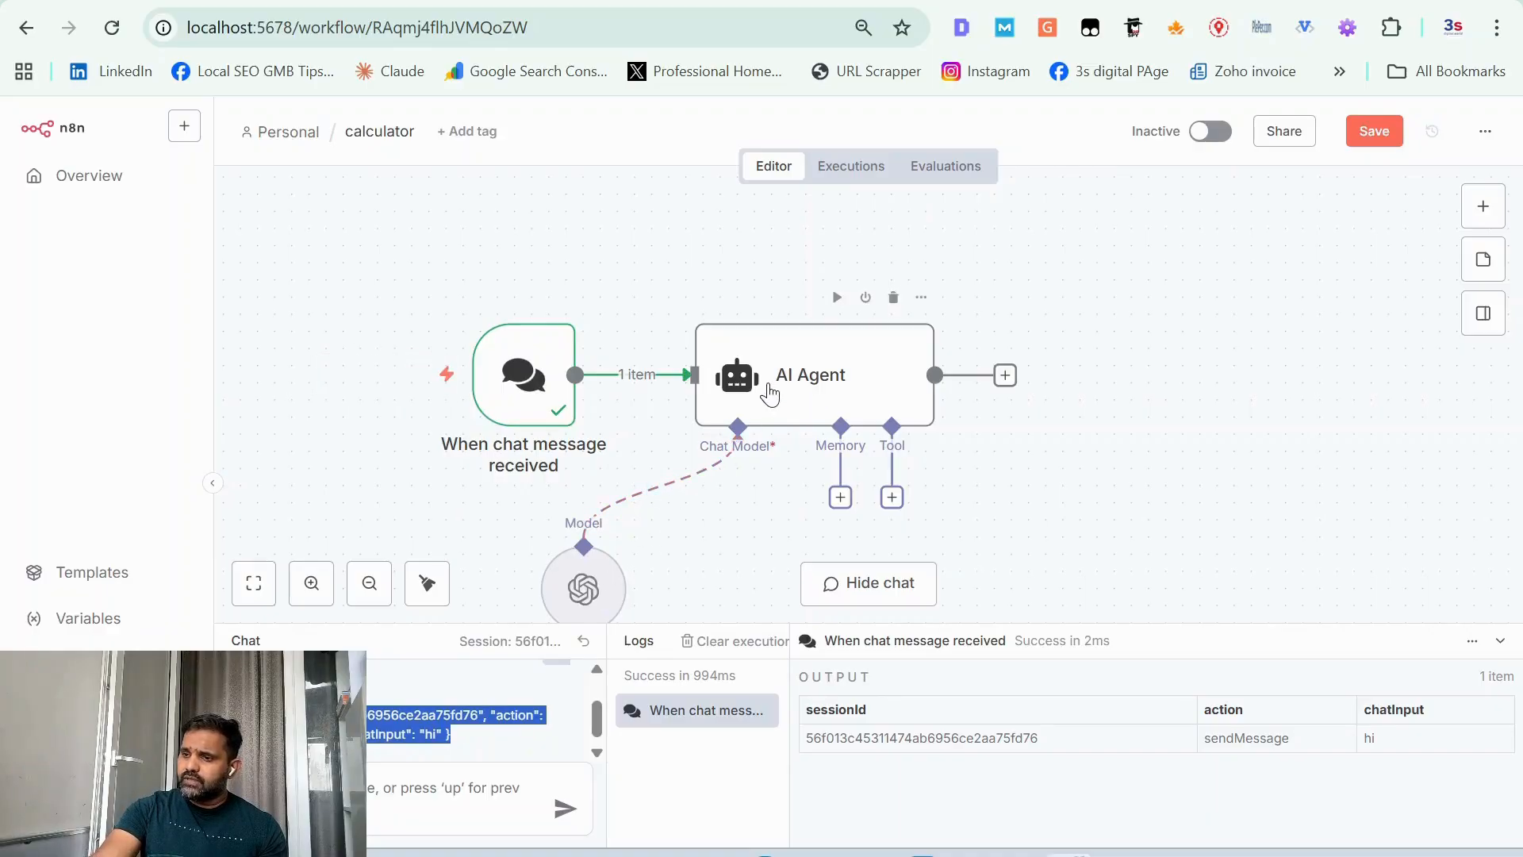
# Step: Attach a Simple Memory to the AI Agent's memory connection and check the session ID it receives from the chat trigger
pyautogui.click(841, 497)
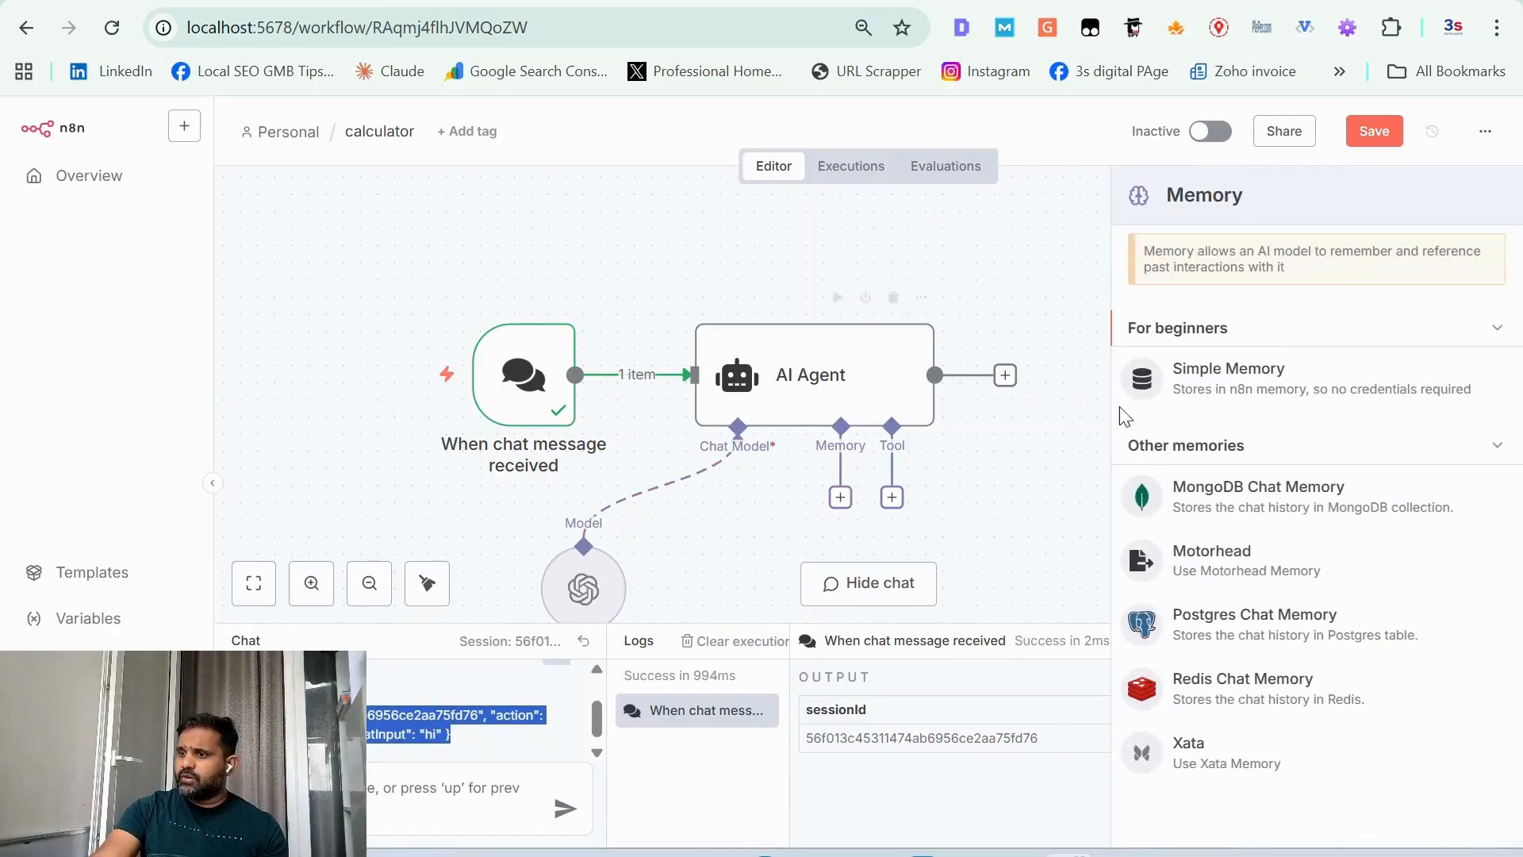
pyautogui.click(1188, 398)
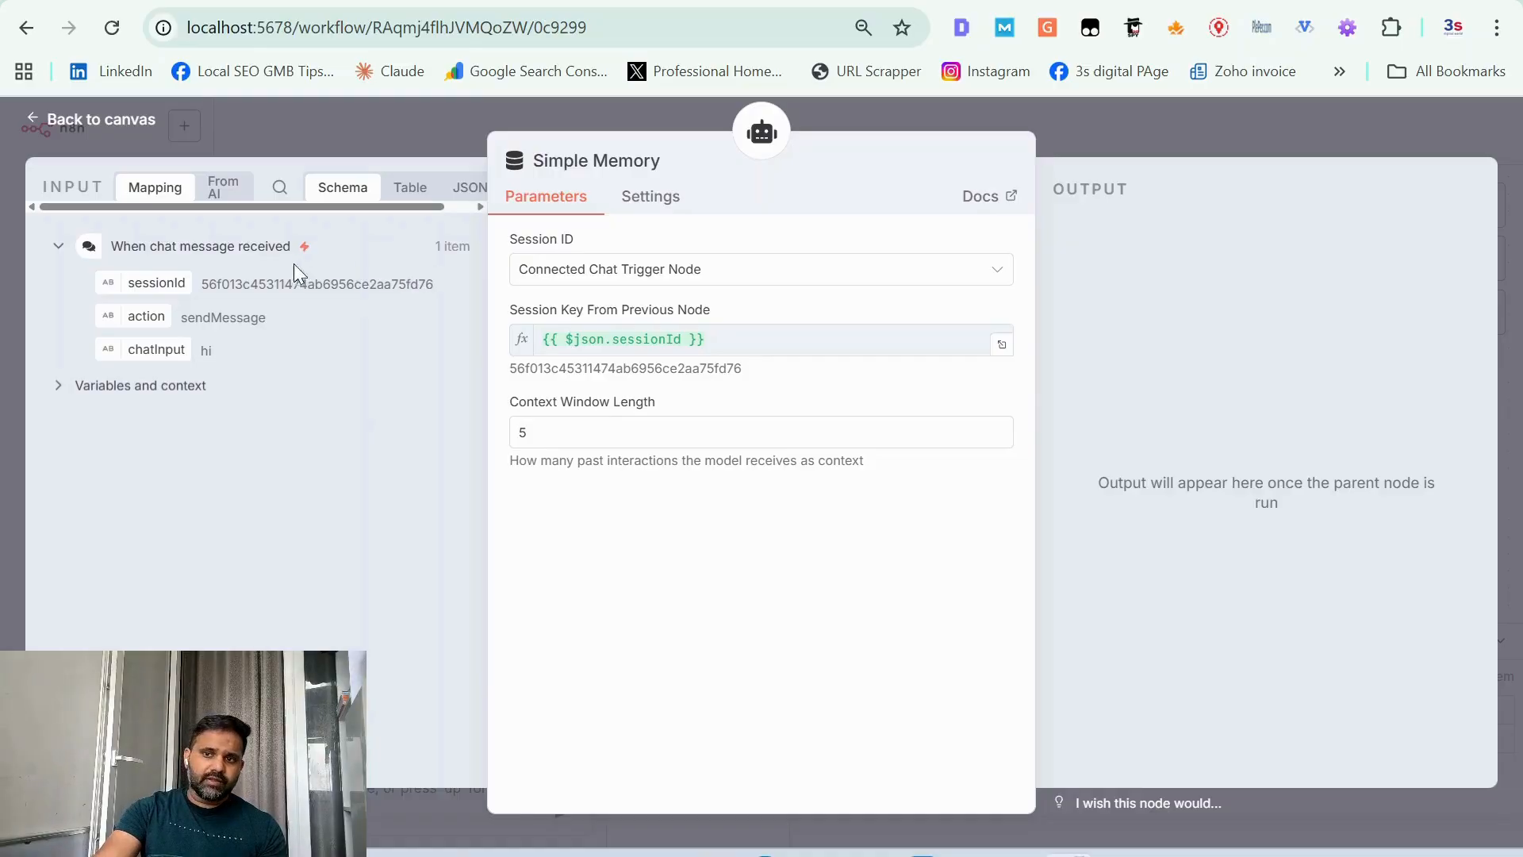
pyautogui.doubleClick(212, 290)
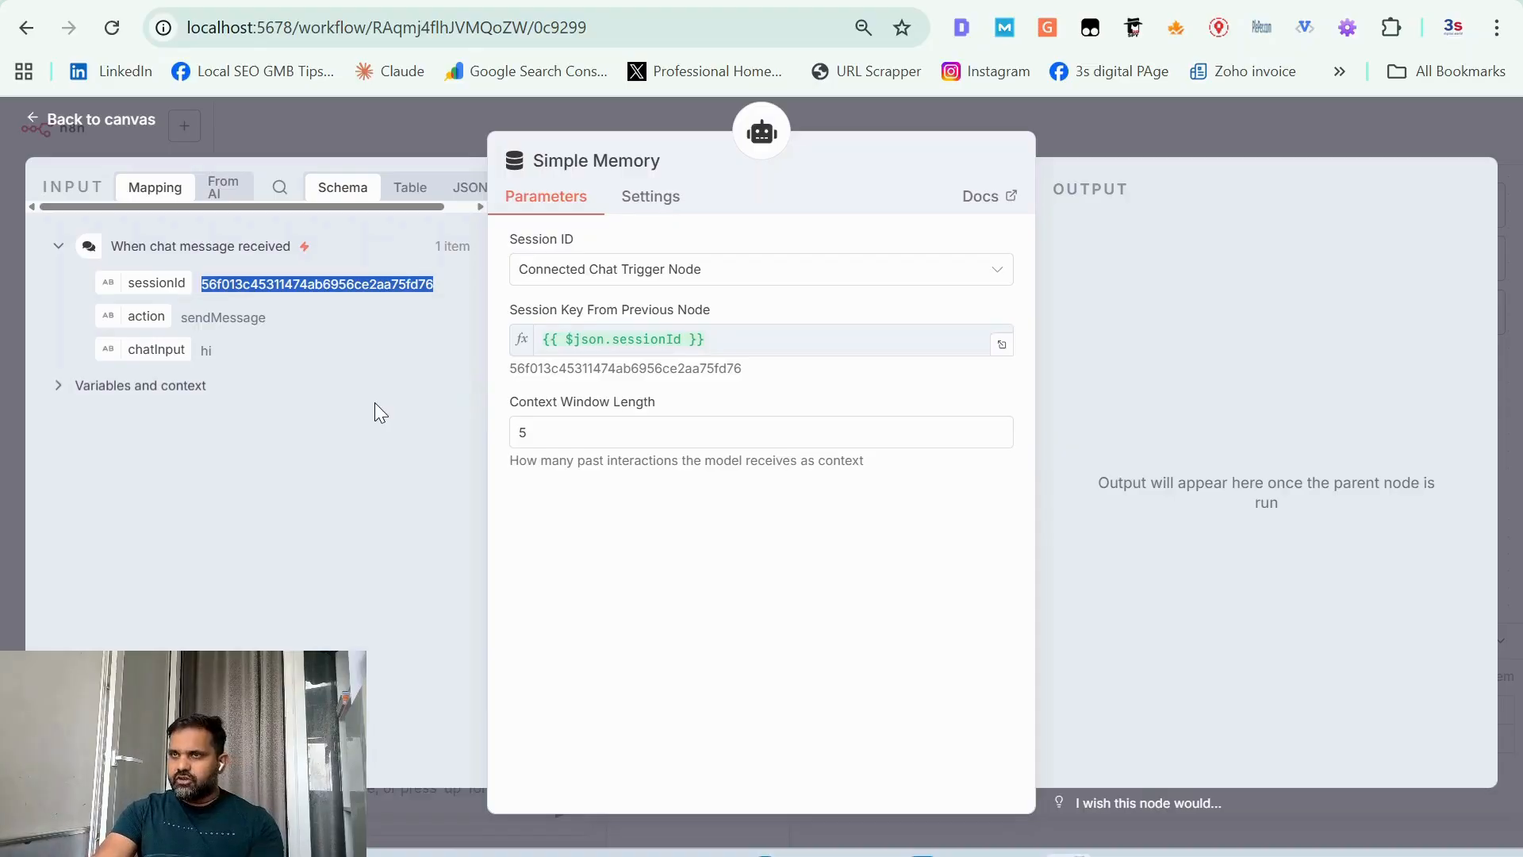
# Step: Set the Simple Memory's Context Window Length to 10 and return to the workflow canvas
pyautogui.click(544, 430)
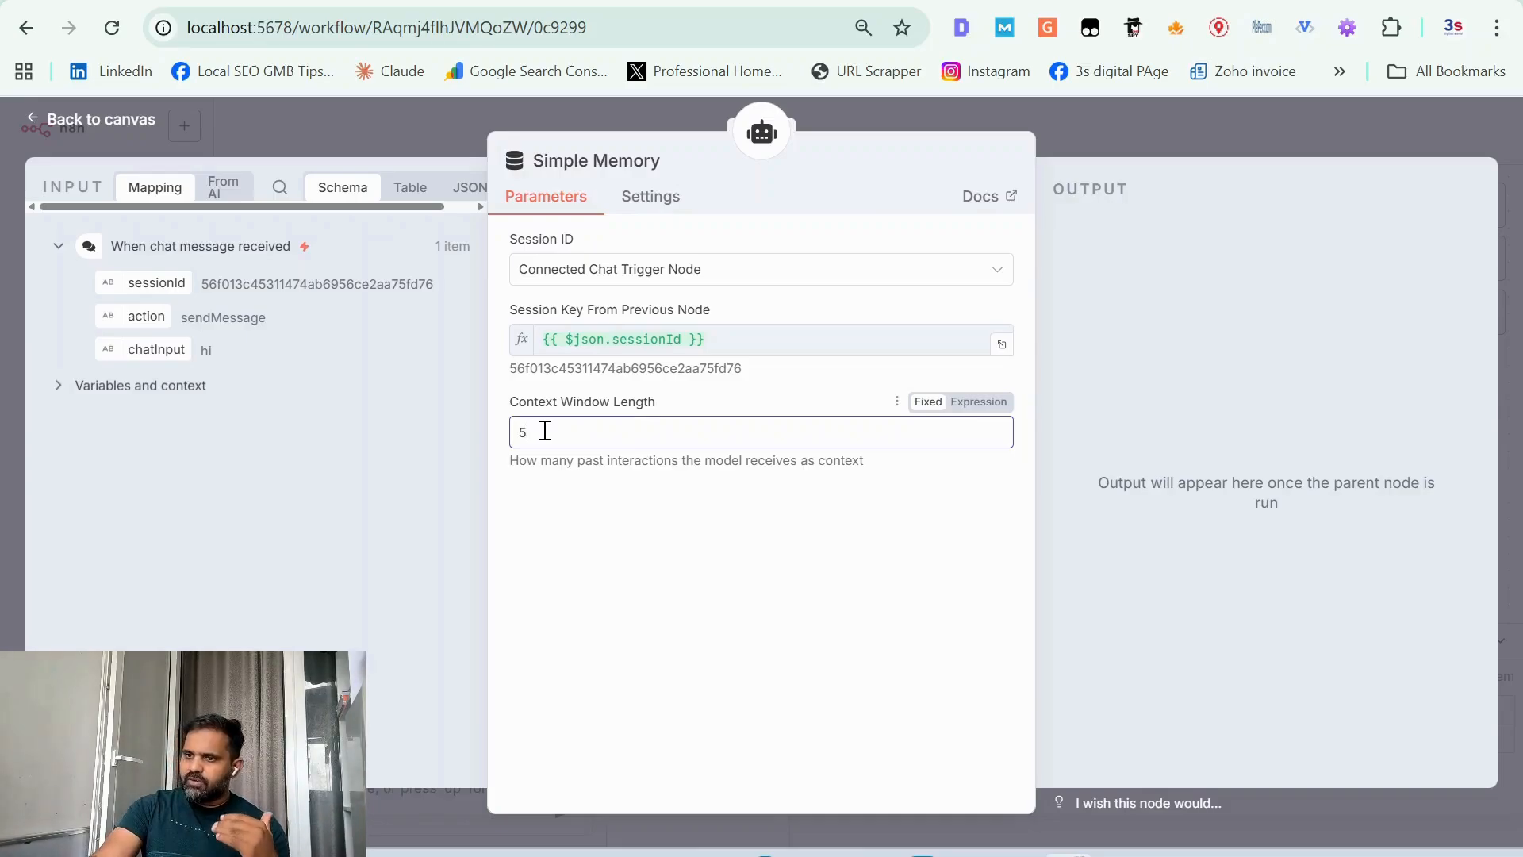
pyautogui.doubleClick(544, 430)
pyautogui.press('BackSpace')
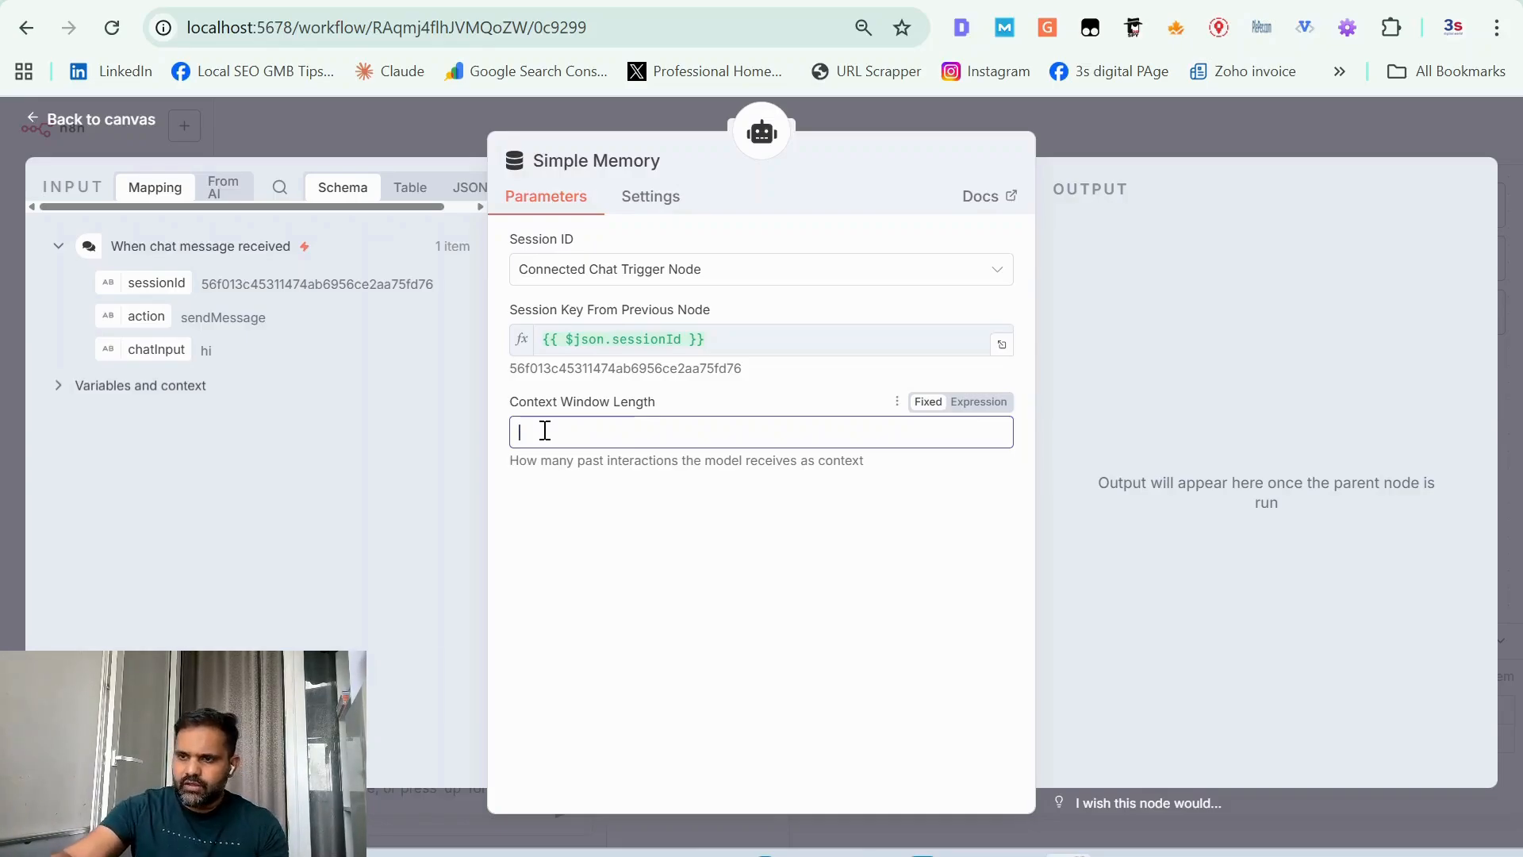
pyautogui.write('10')
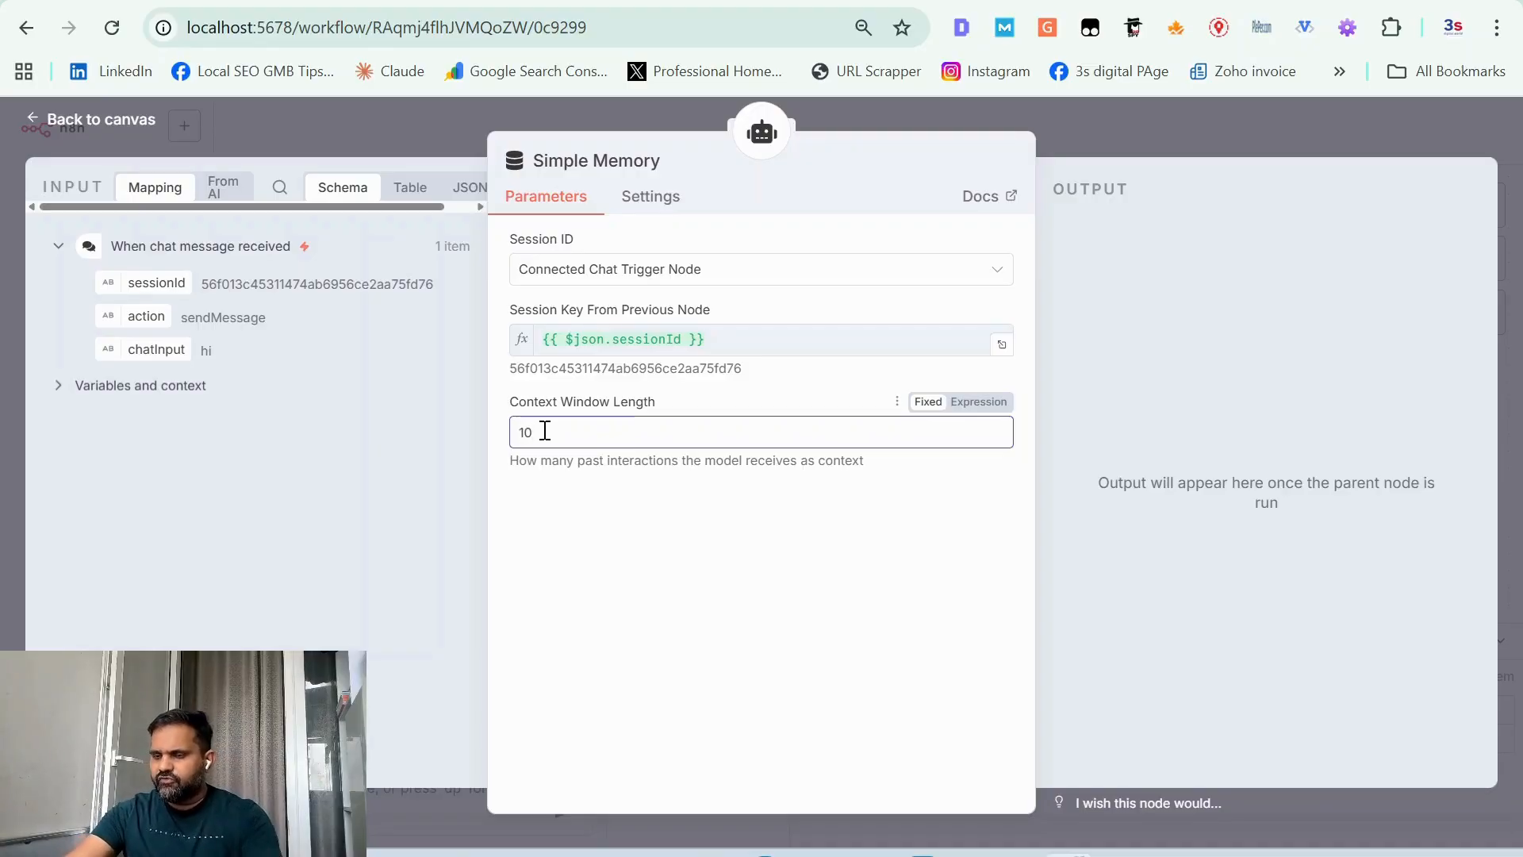
pyautogui.click(354, 469)
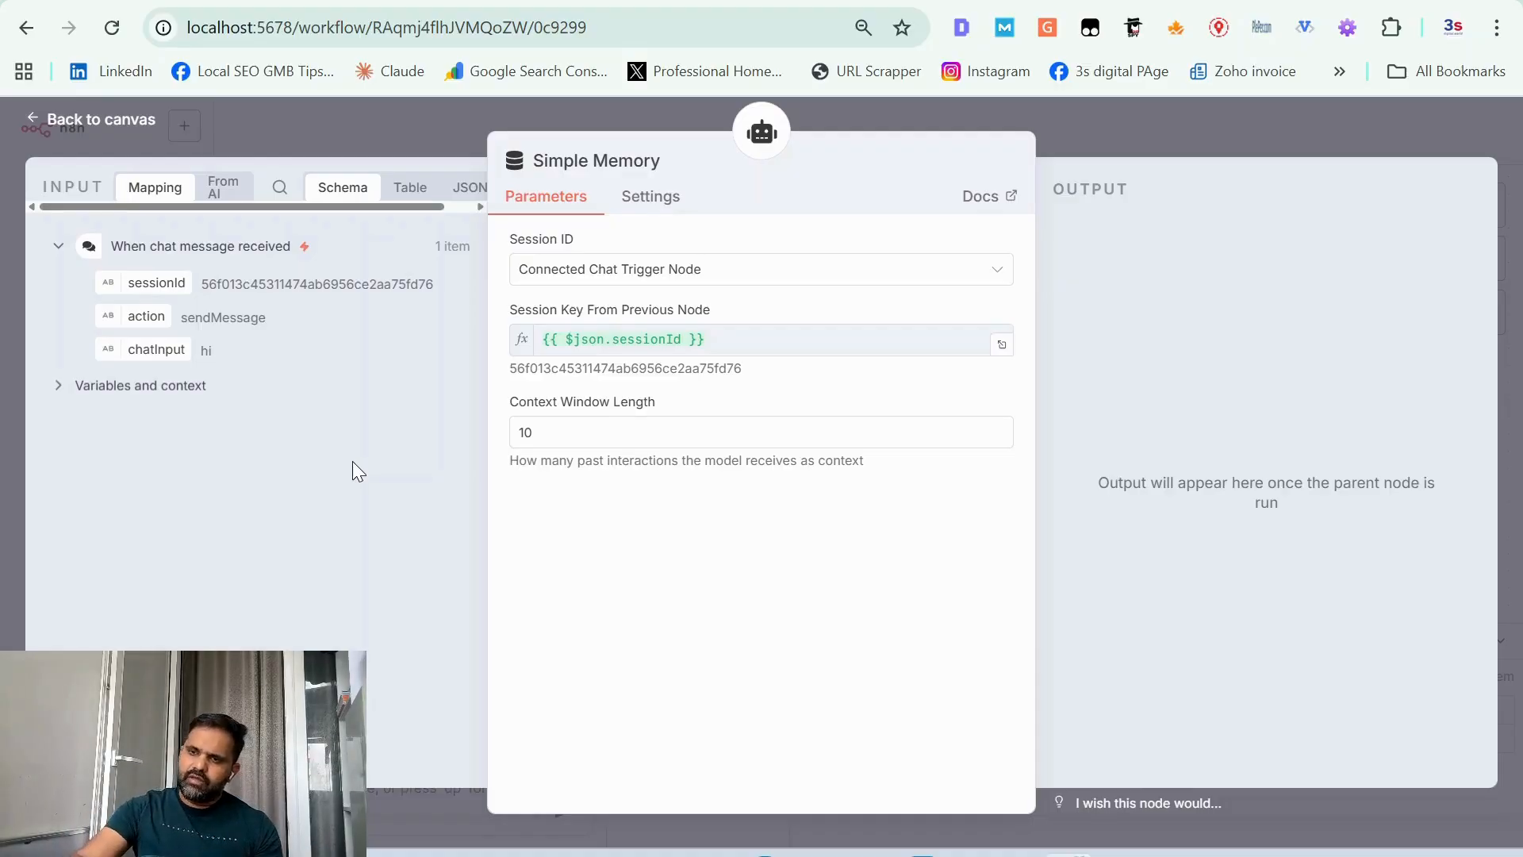
pyautogui.click(109, 125)
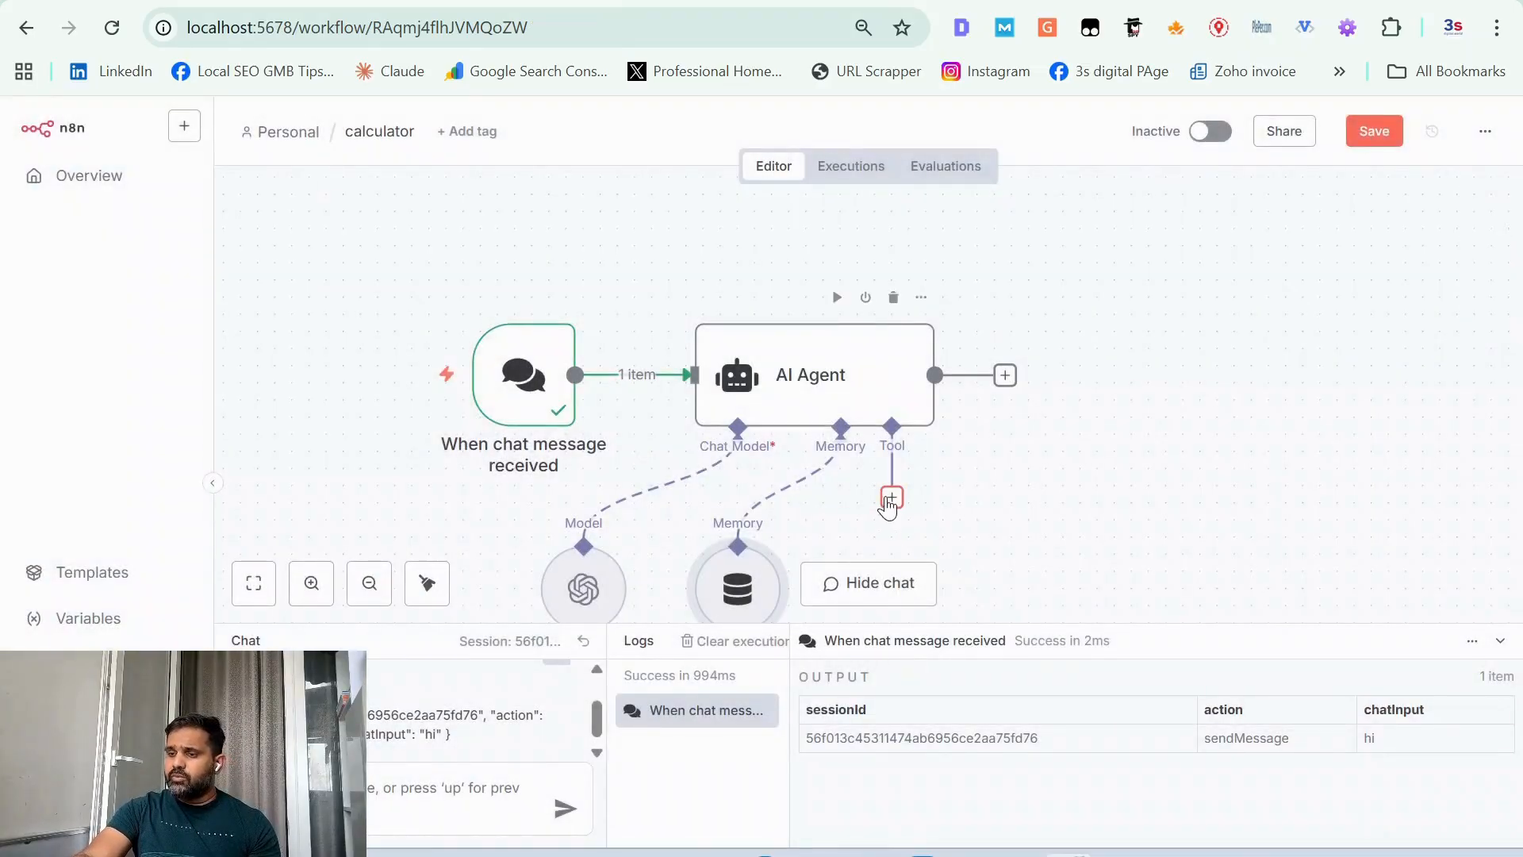
# Step: Attach the Calculator tool to the AI Agent's tool connection and return to the workflow canvas
pyautogui.click(891, 499)
pyautogui.scroll(-1, 1240, 603)
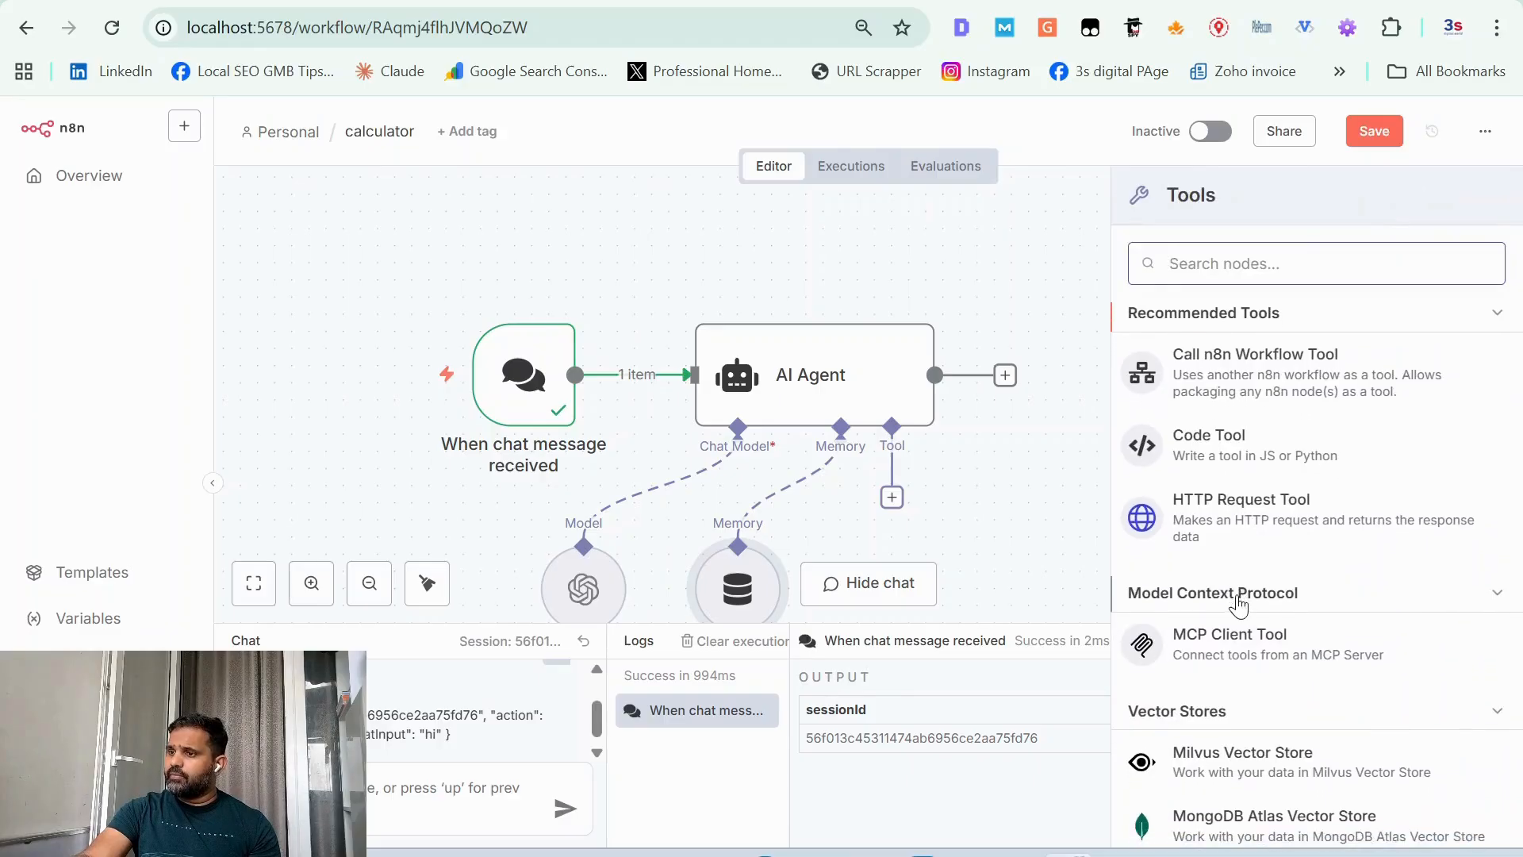
pyautogui.rightClick(1240, 603)
pyautogui.moveTo(1242, 604)
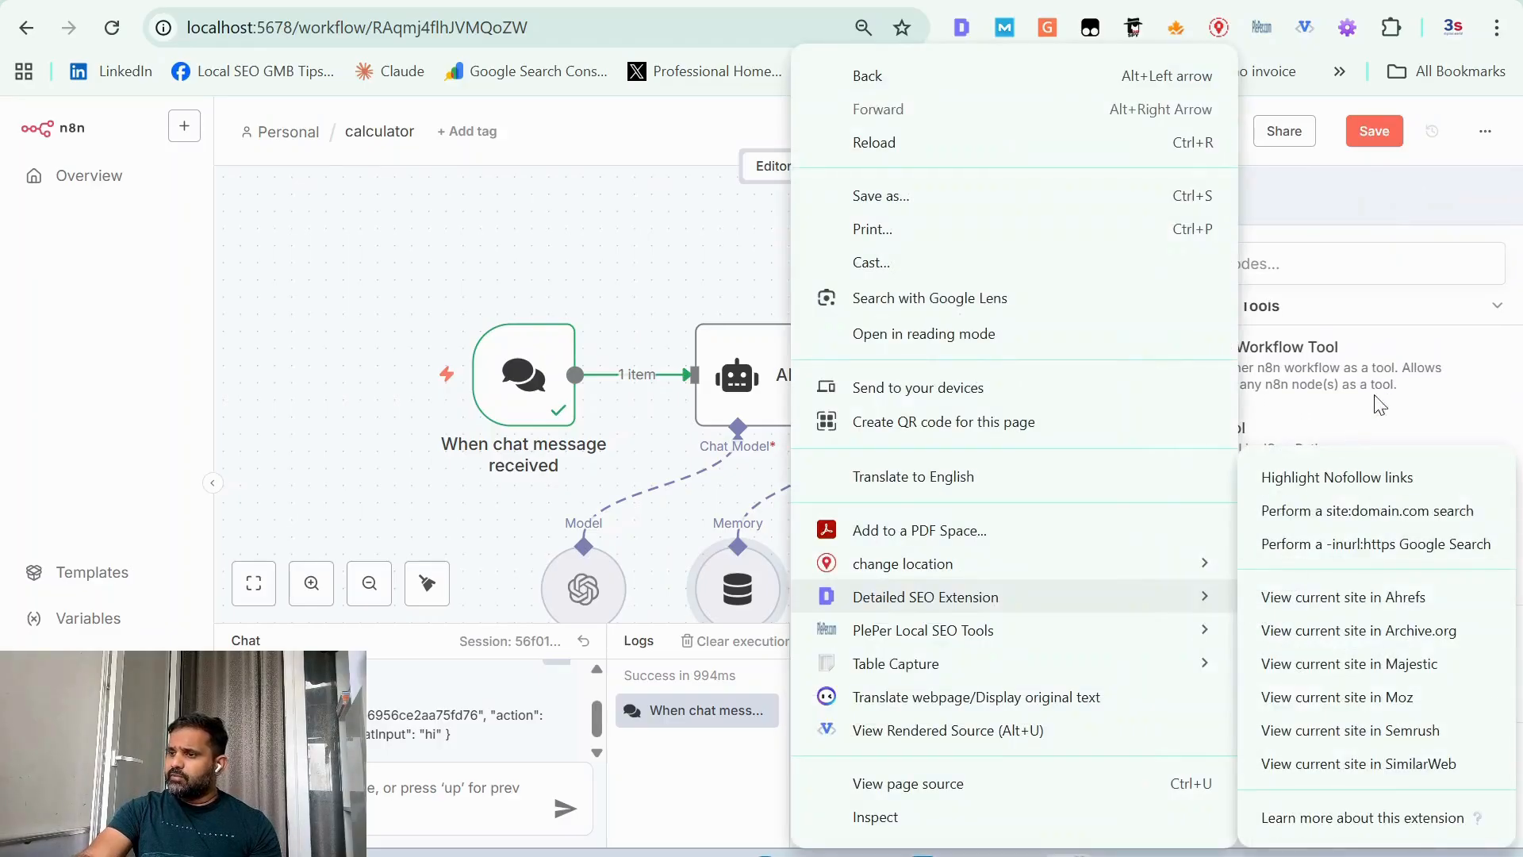
pyautogui.click(1344, 238)
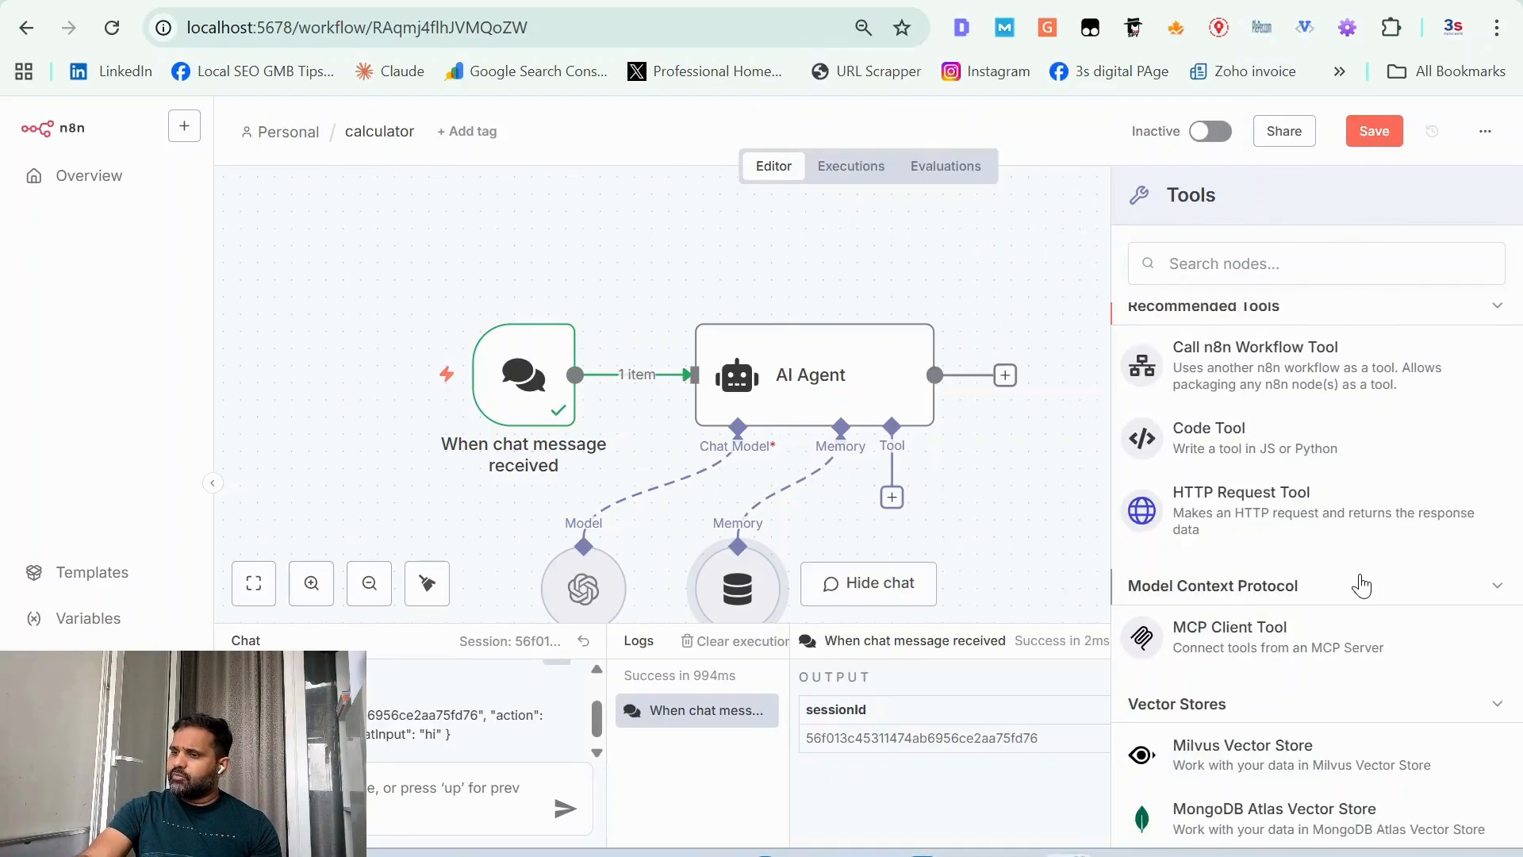
pyautogui.scroll(-5, 1360, 585)
pyautogui.scroll(-2, 1360, 585)
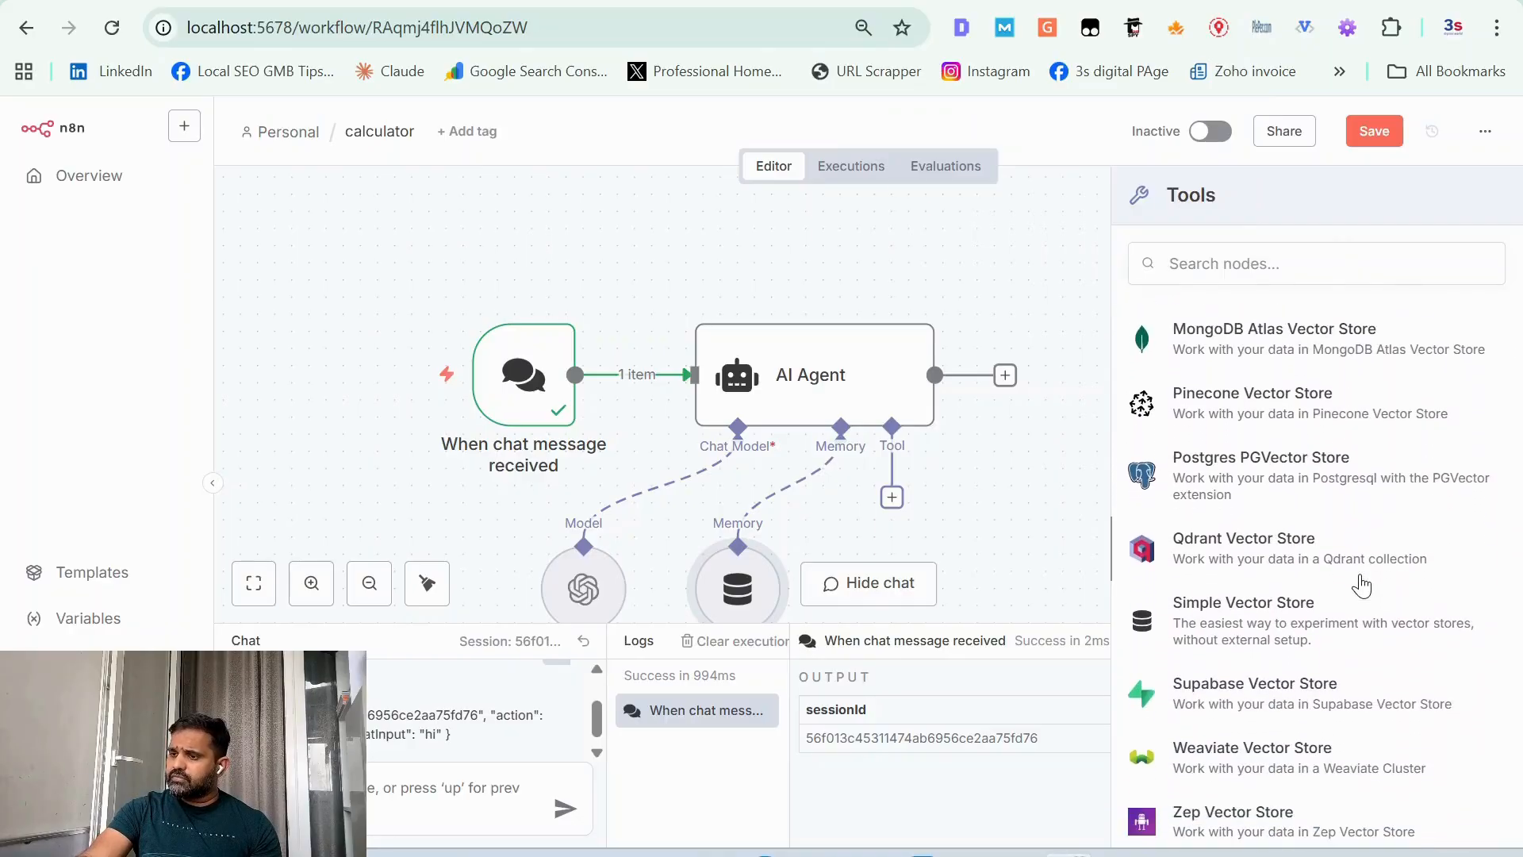
pyautogui.click(1258, 259)
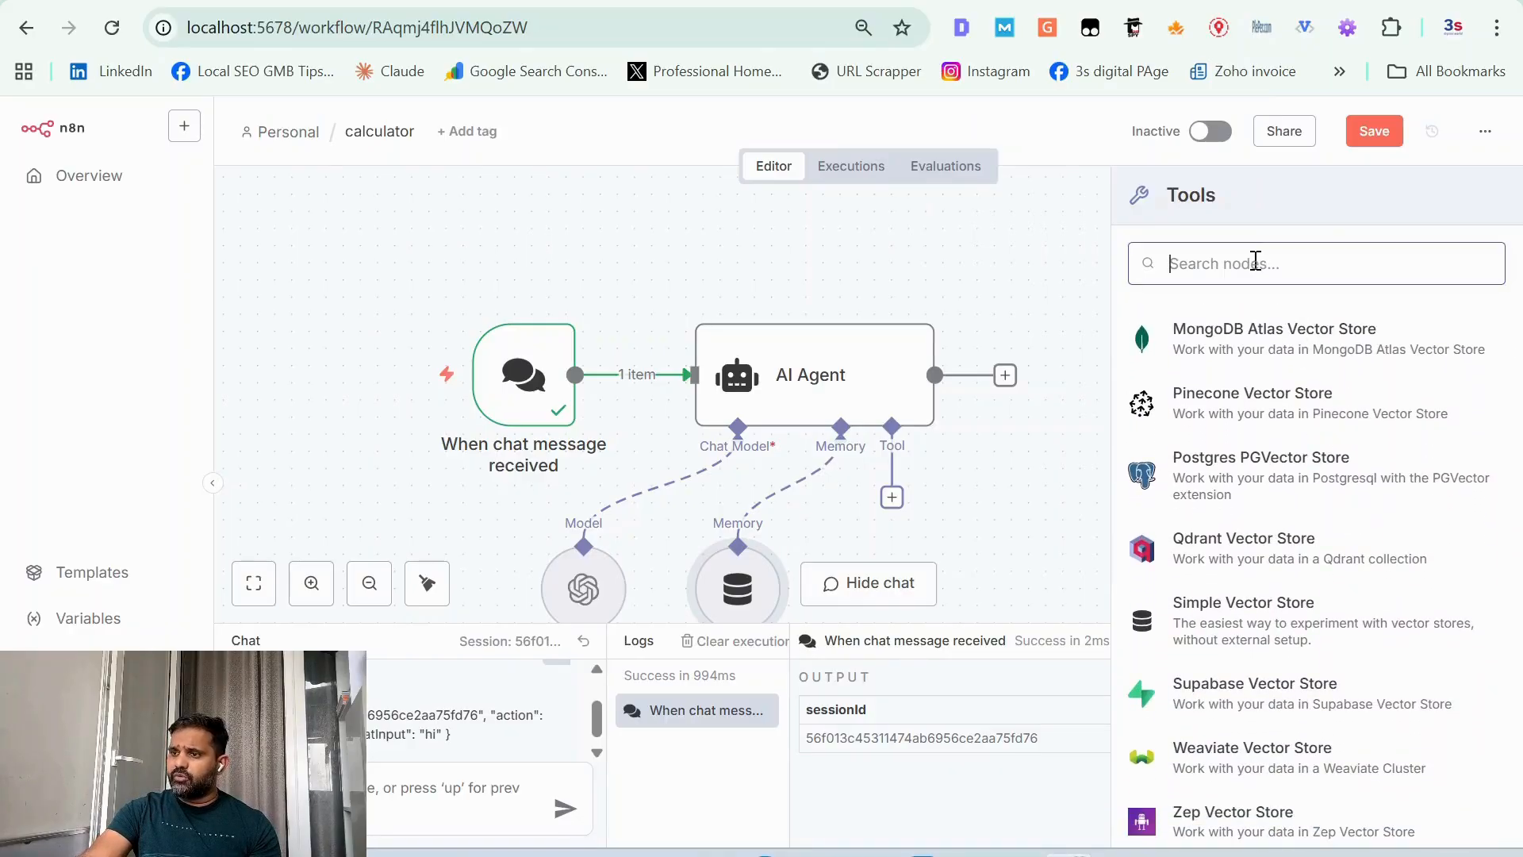
pyautogui.write('calc')
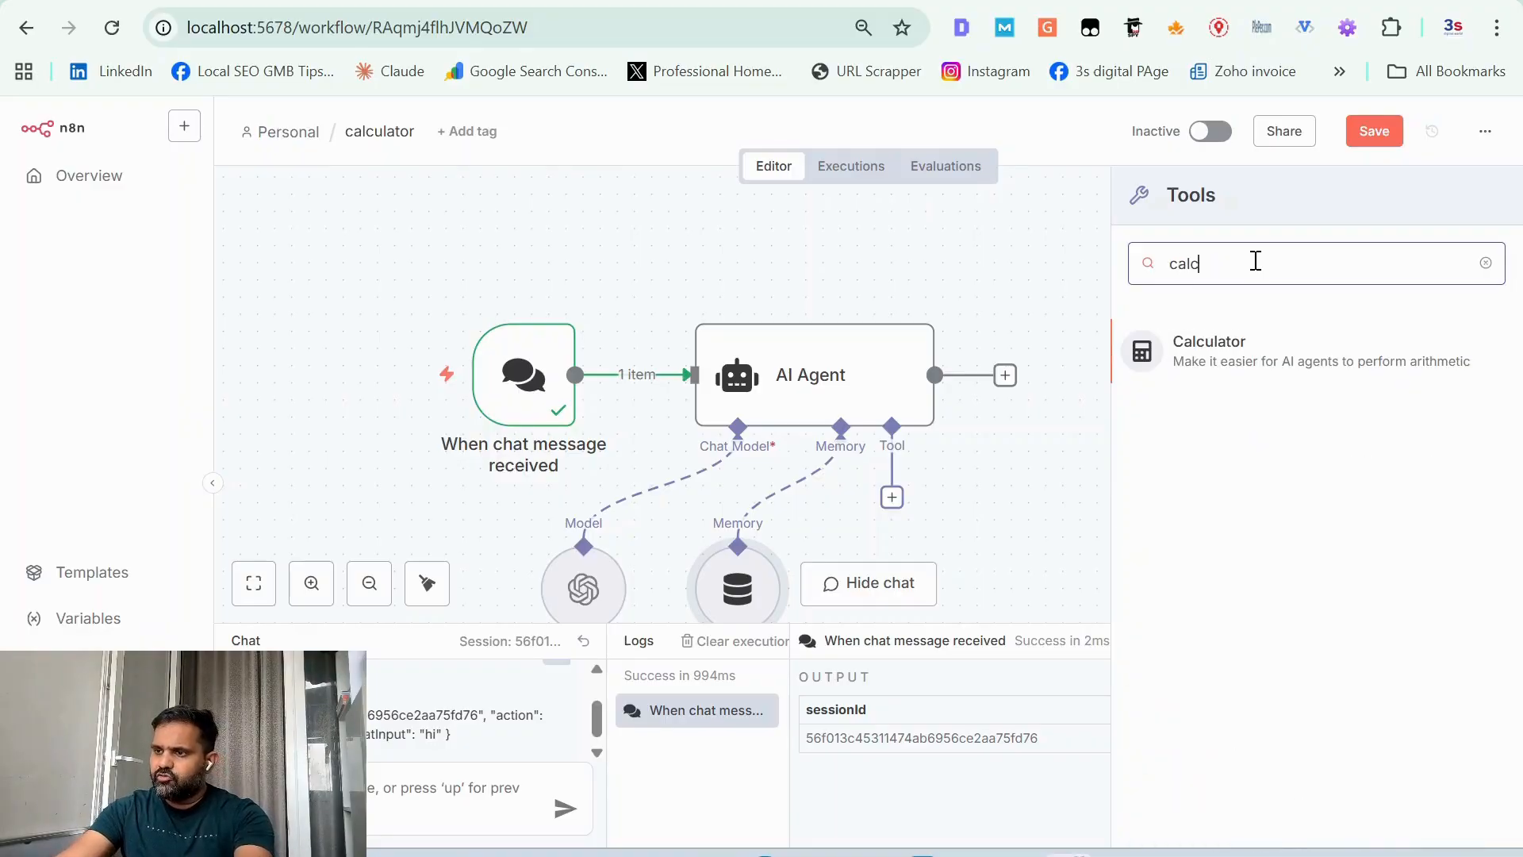
pyautogui.click(1232, 355)
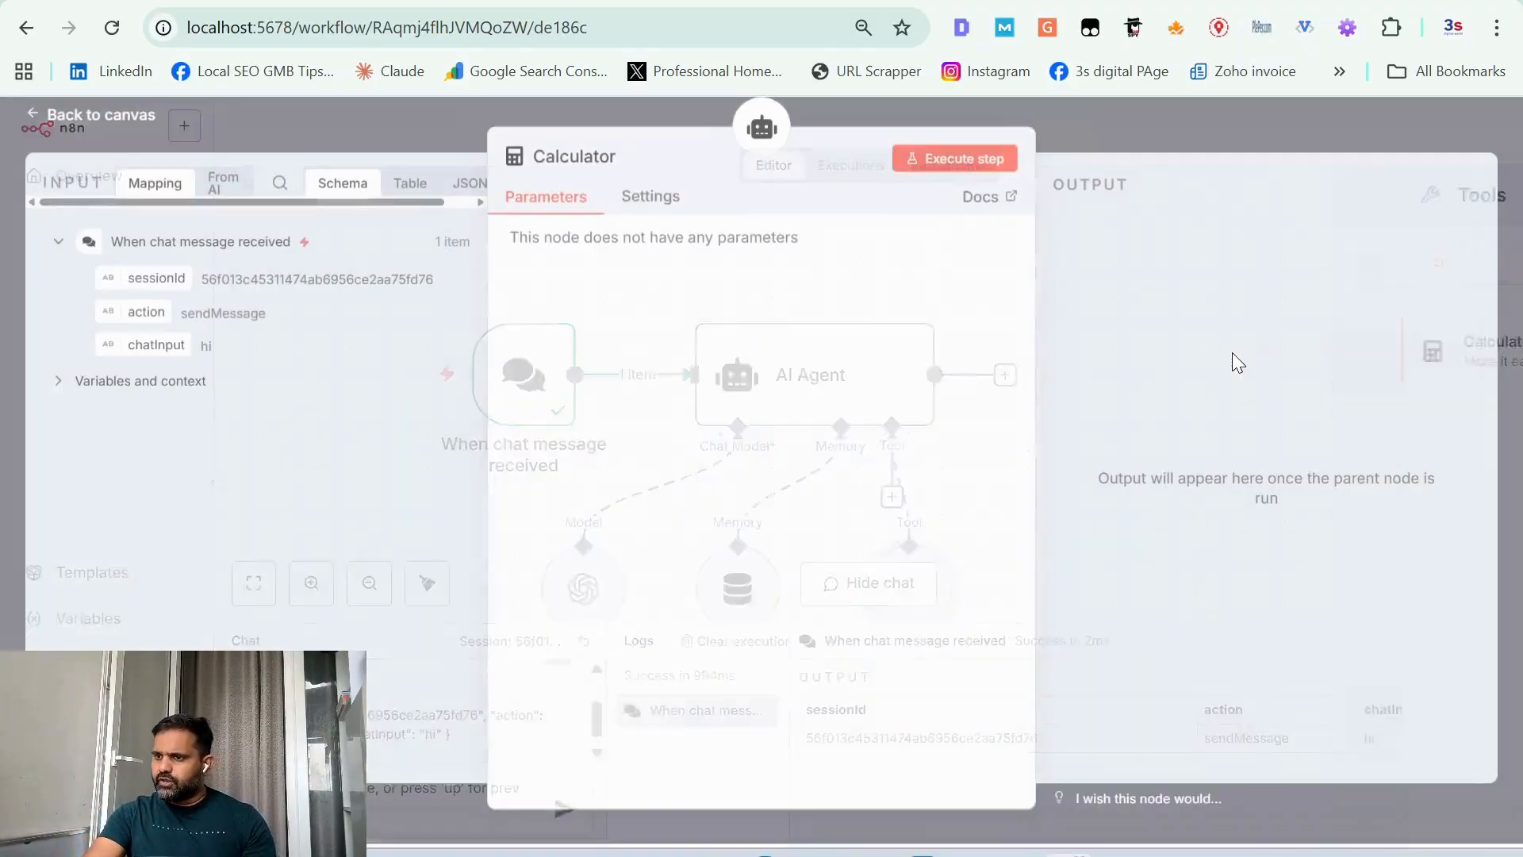
pyautogui.click(71, 131)
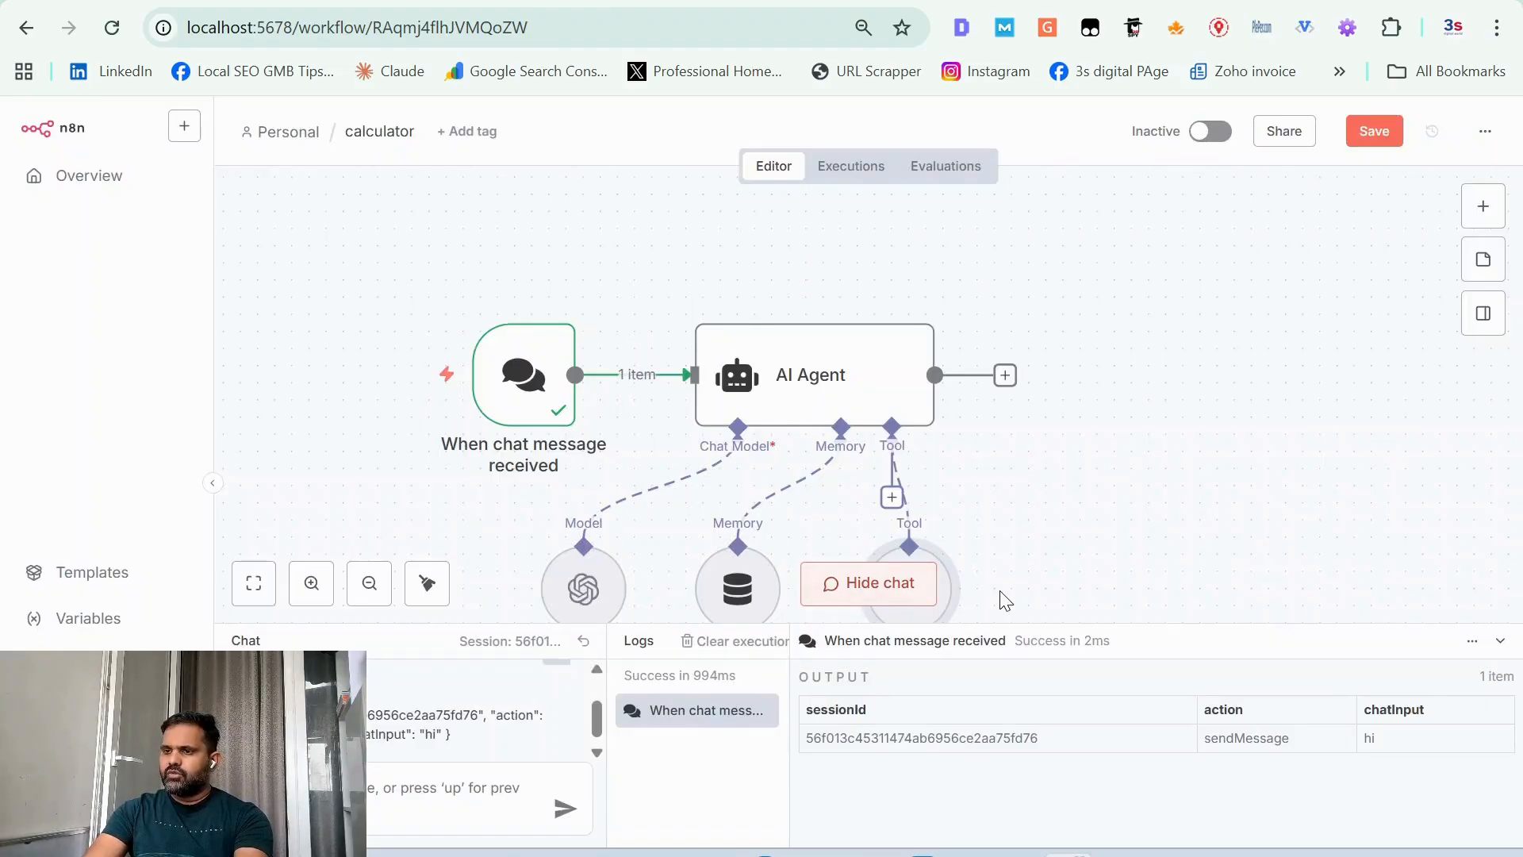
# Step: Add the line "ROLE : TO DO CALCULATION OF GIVEN NUMBER IN CHAT INPUT." to the AI Agent's system message, after "You are a helpful assistant,"
pyautogui.click(831, 411)
pyautogui.doubleClick(832, 411)
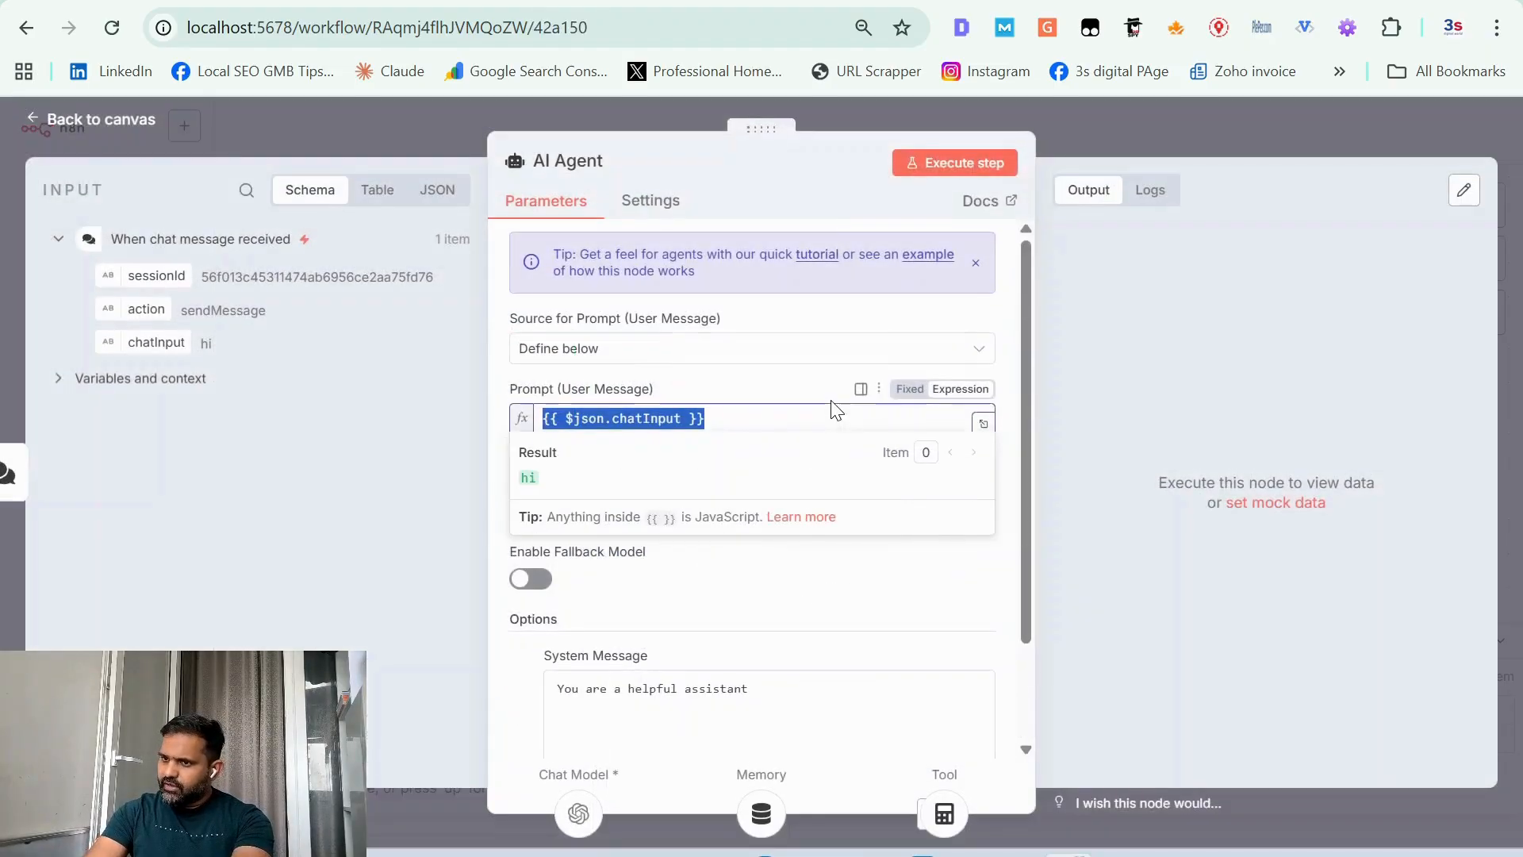
pyautogui.click(430, 584)
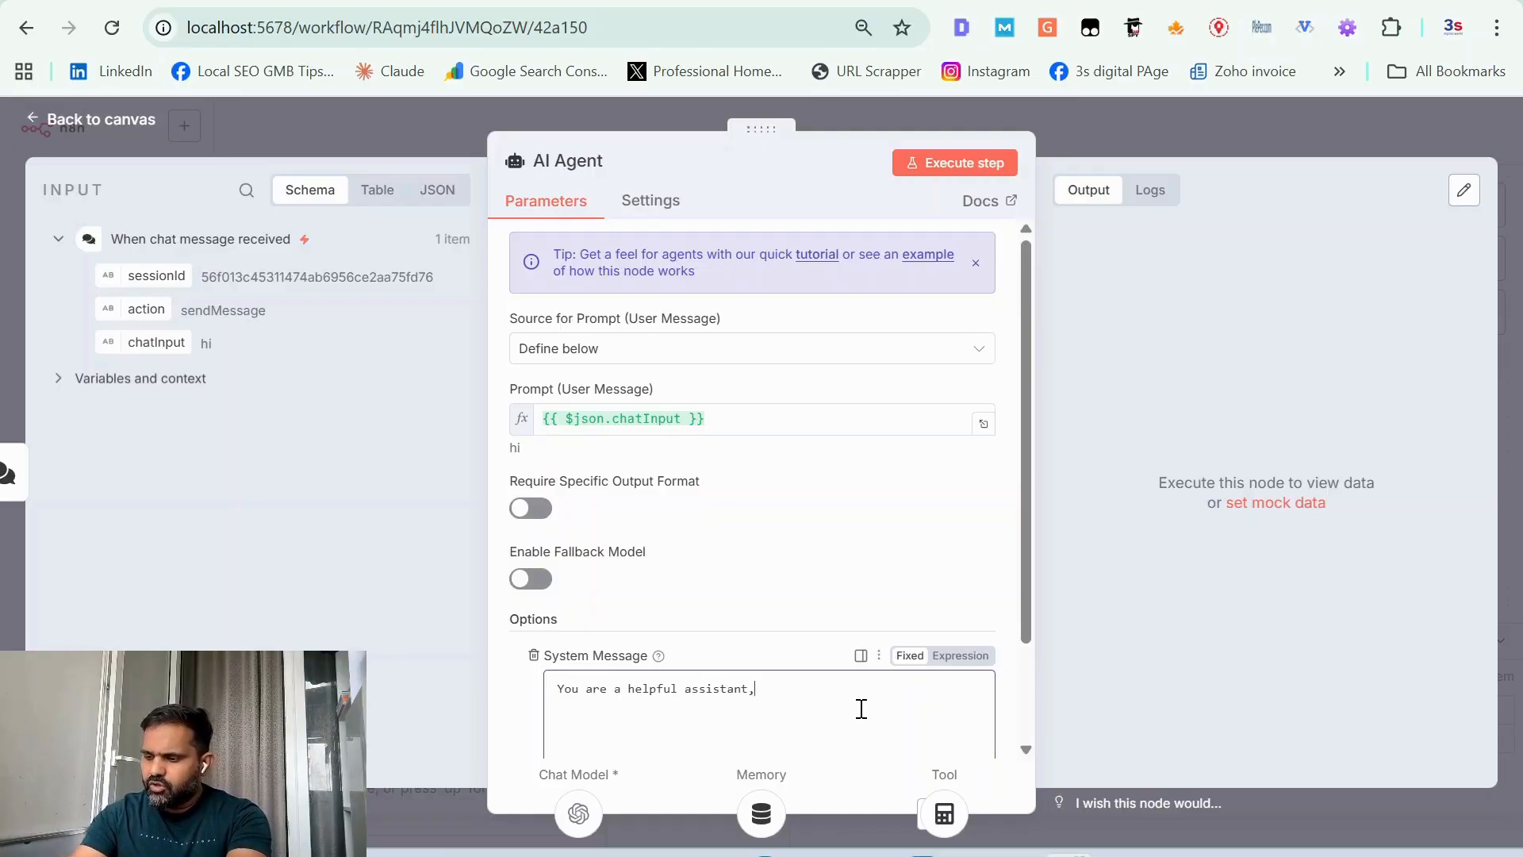
pyautogui.press('Return')
pyautogui.write('ROLE : TO')
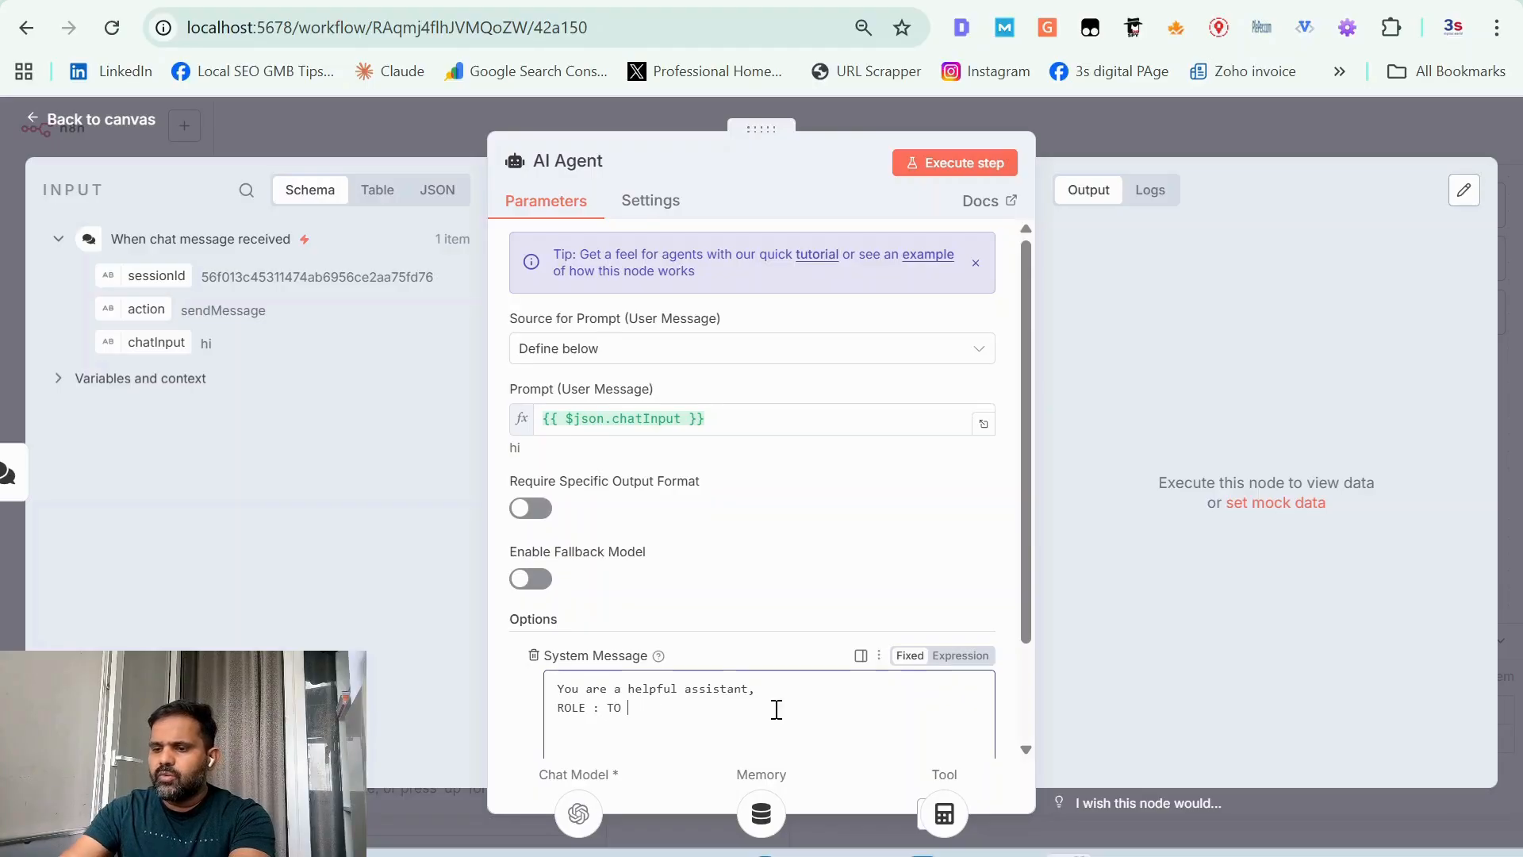
pyautogui.write(' DO CAL')
pyautogui.write('C')
pyautogui.write('L')
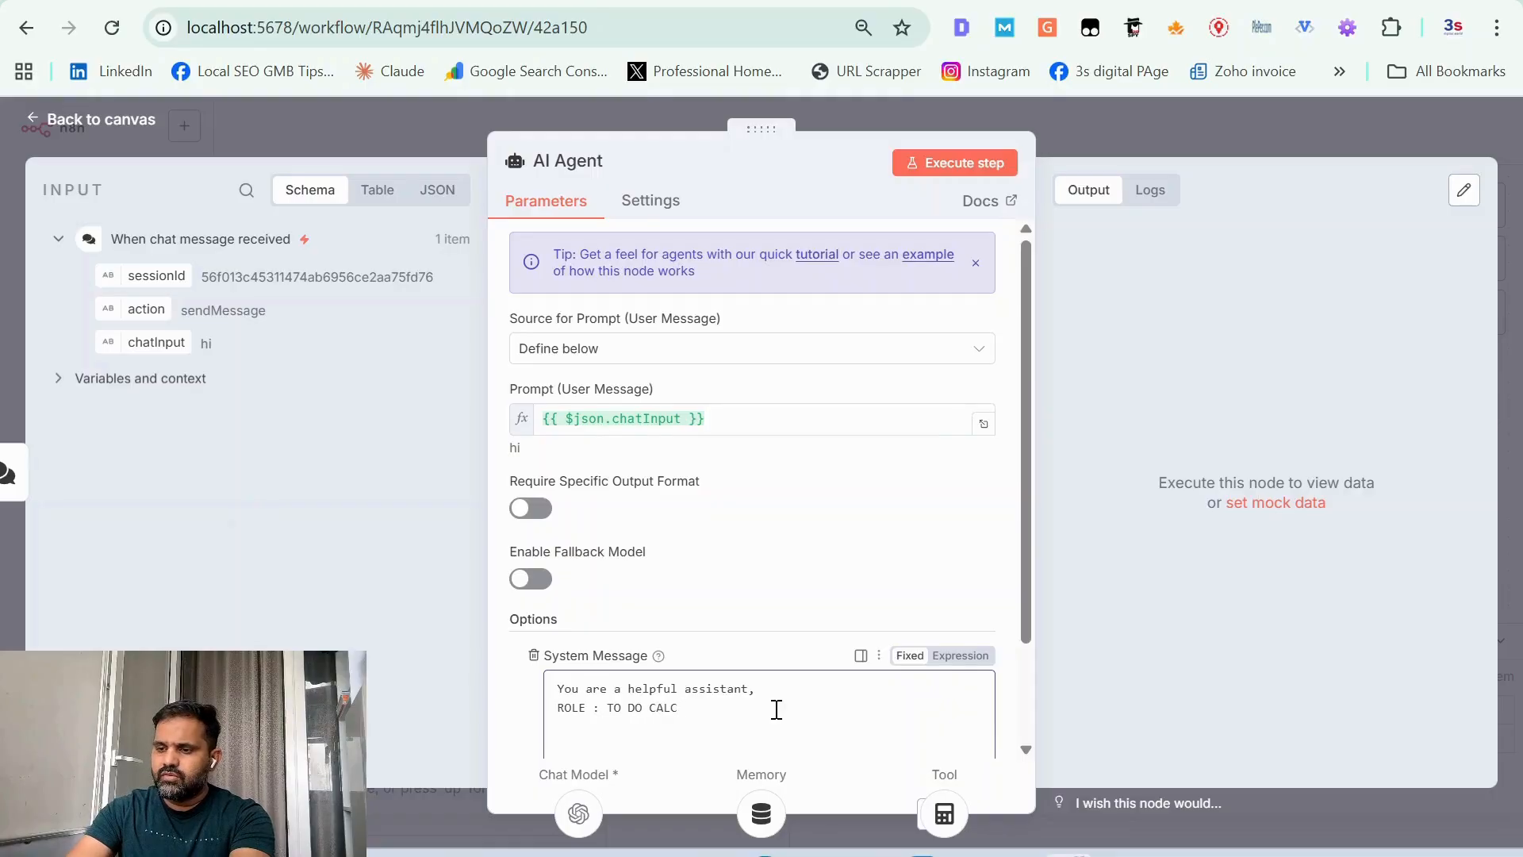
pyautogui.write('ULATION')
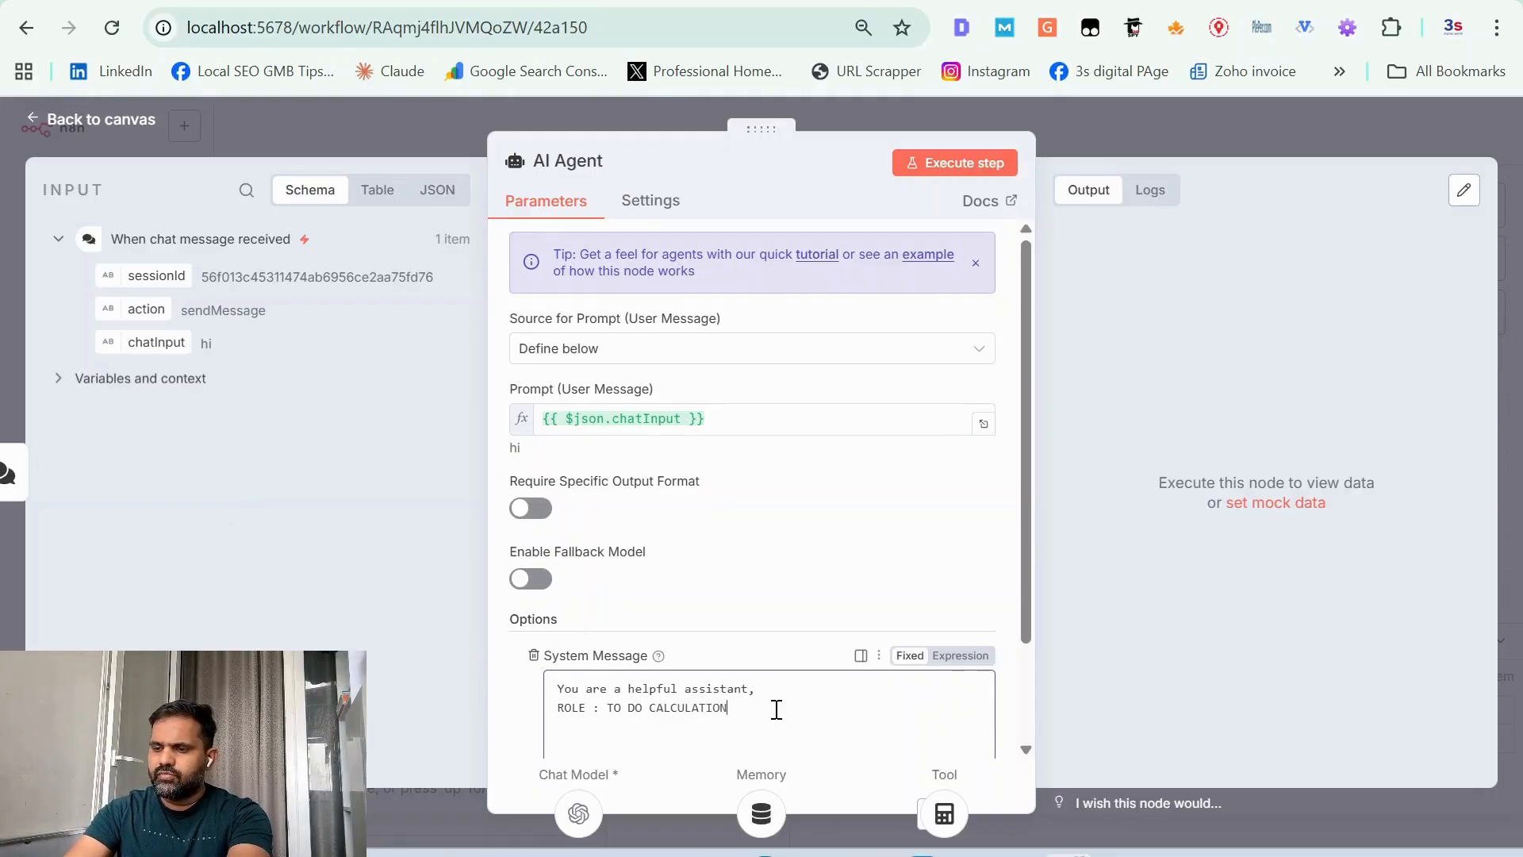
pyautogui.write(' O')
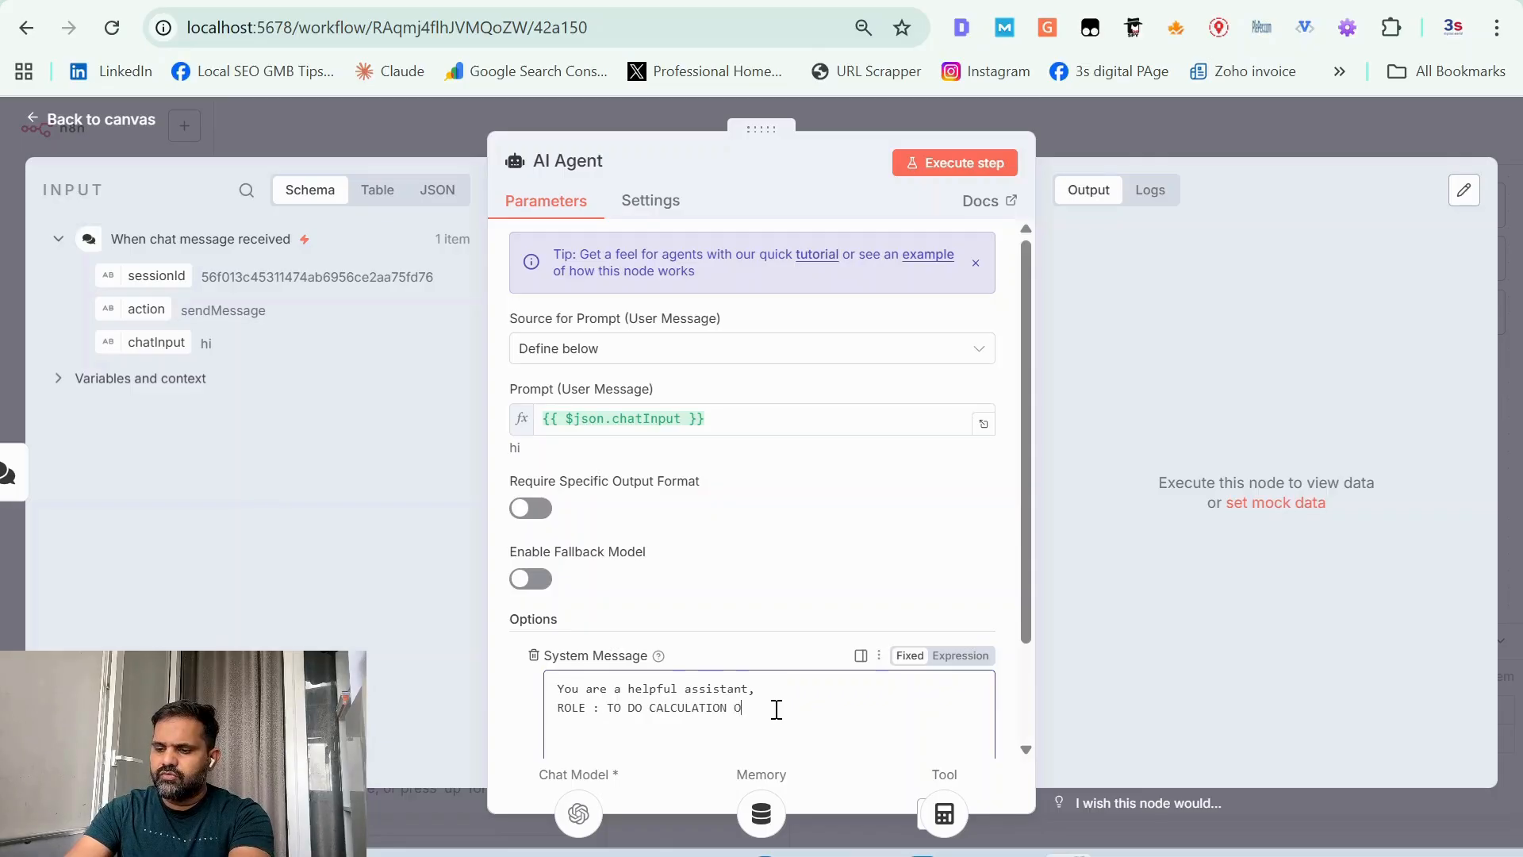
pyautogui.write('F GIVEN N')
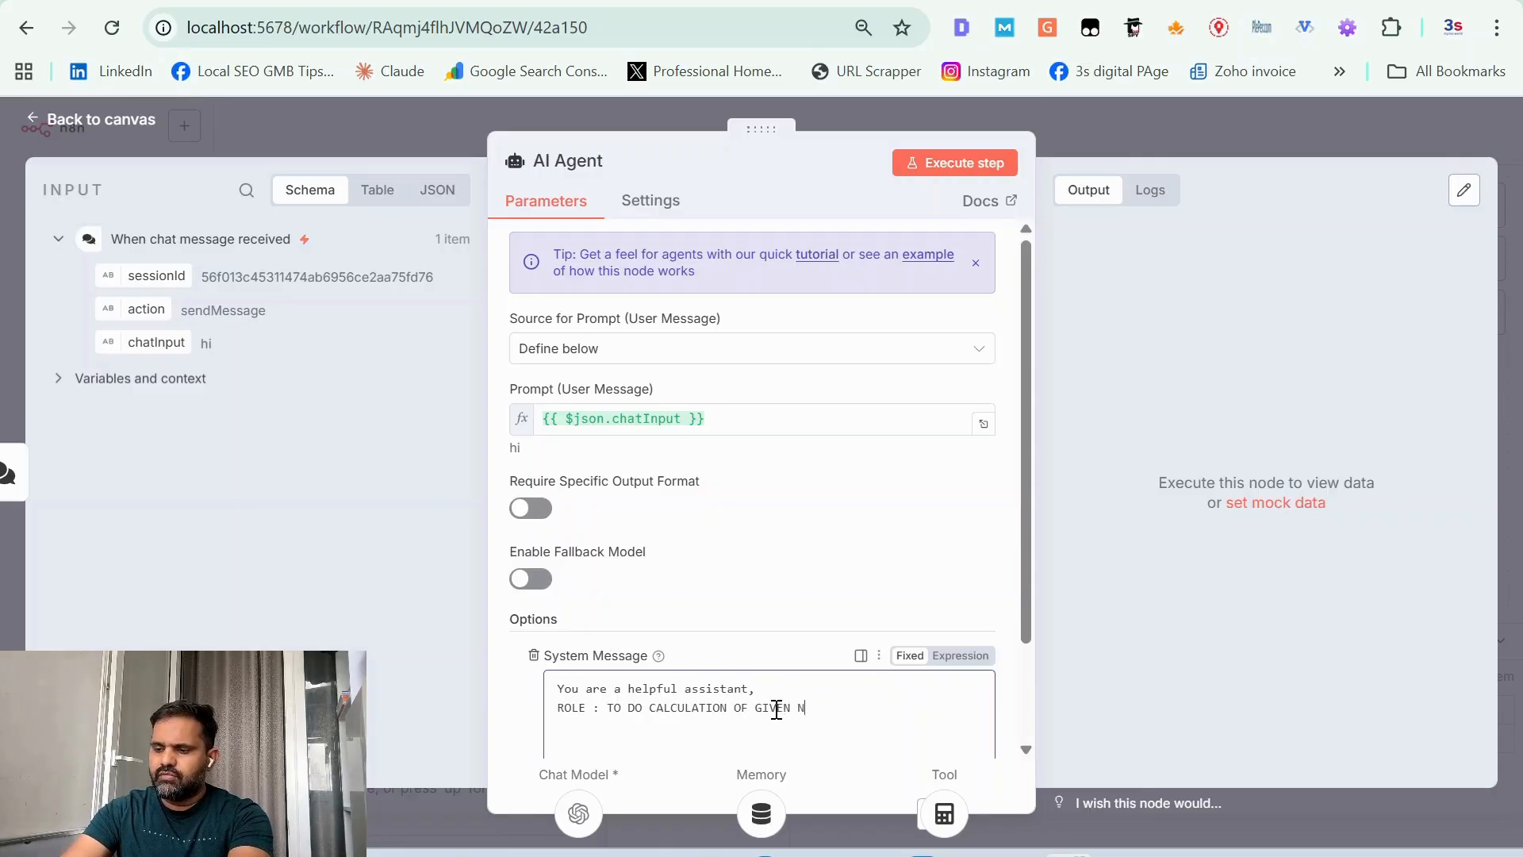
pyautogui.write('UMBER IN ')
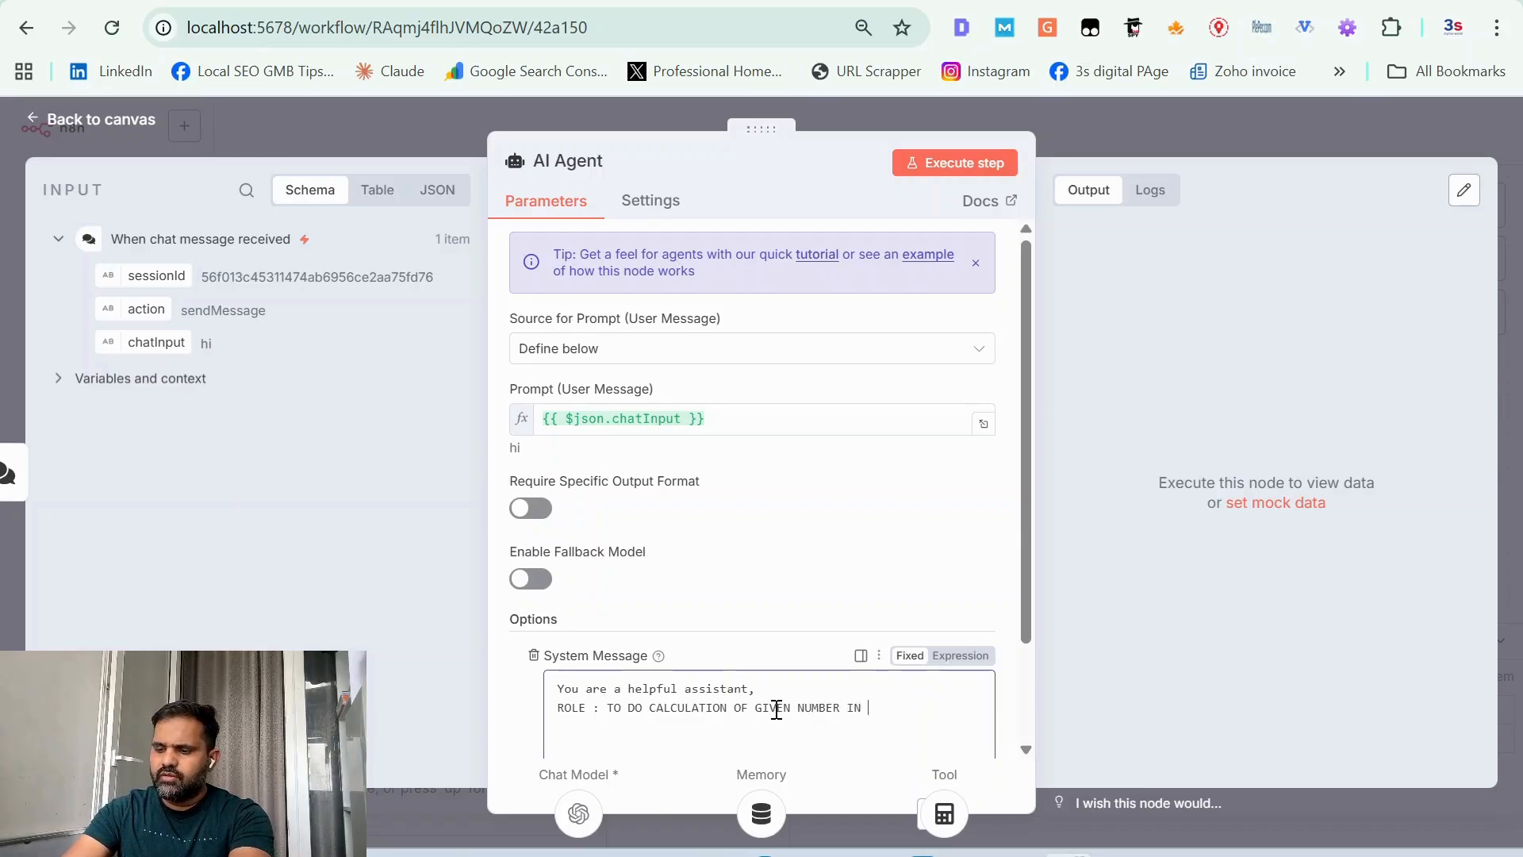
pyautogui.write('CHAT INPUT.')
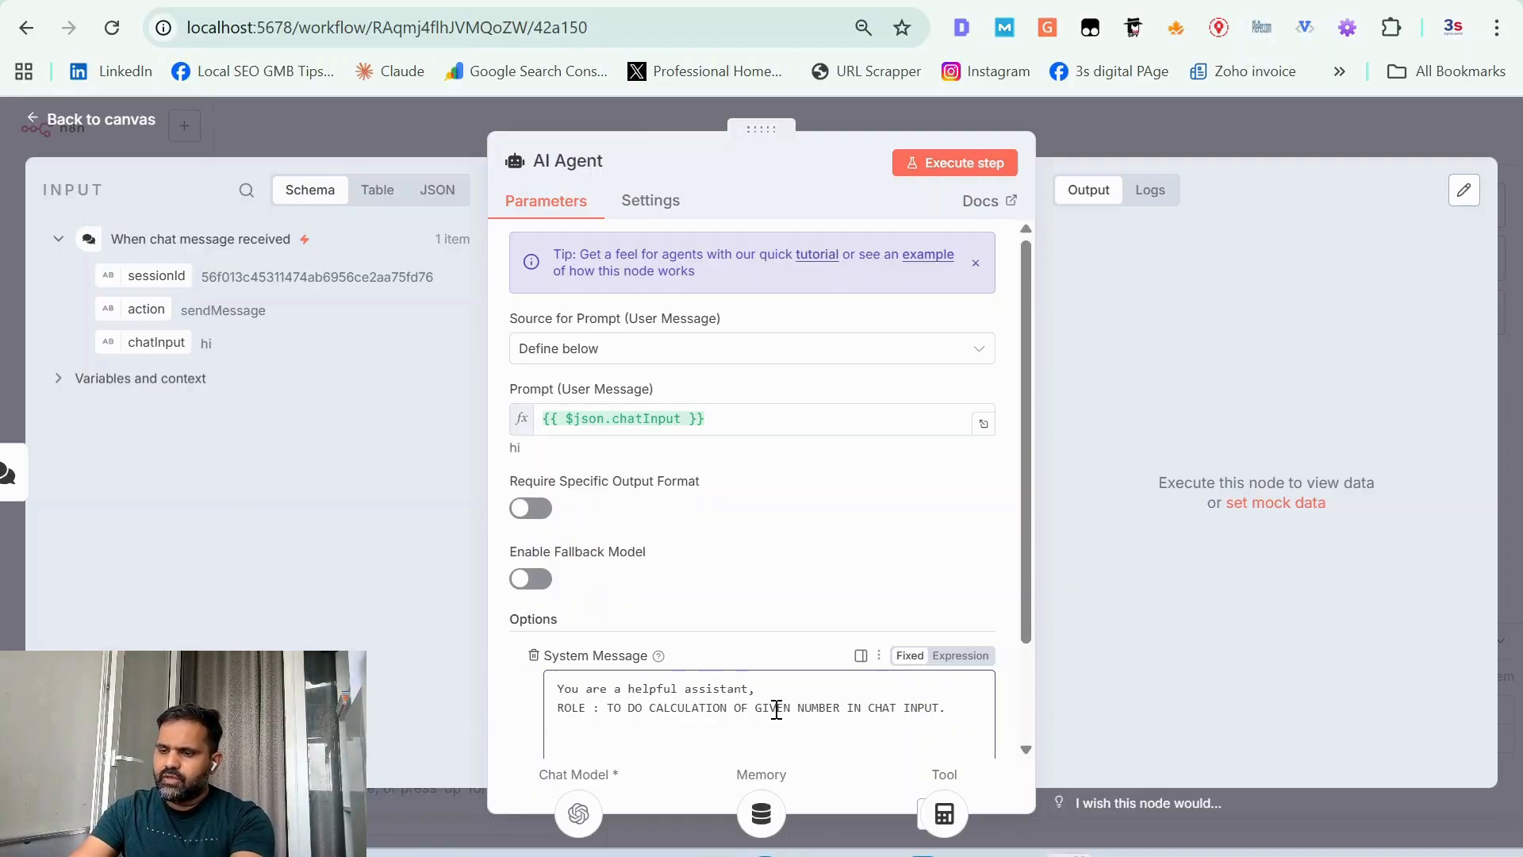
# Step: Add the line "TOOL: USE TOOL CALCULATOR FOR CALCULATION." to the AI Agent's system message
pyautogui.press('Return')
pyautogui.write('TOOL')
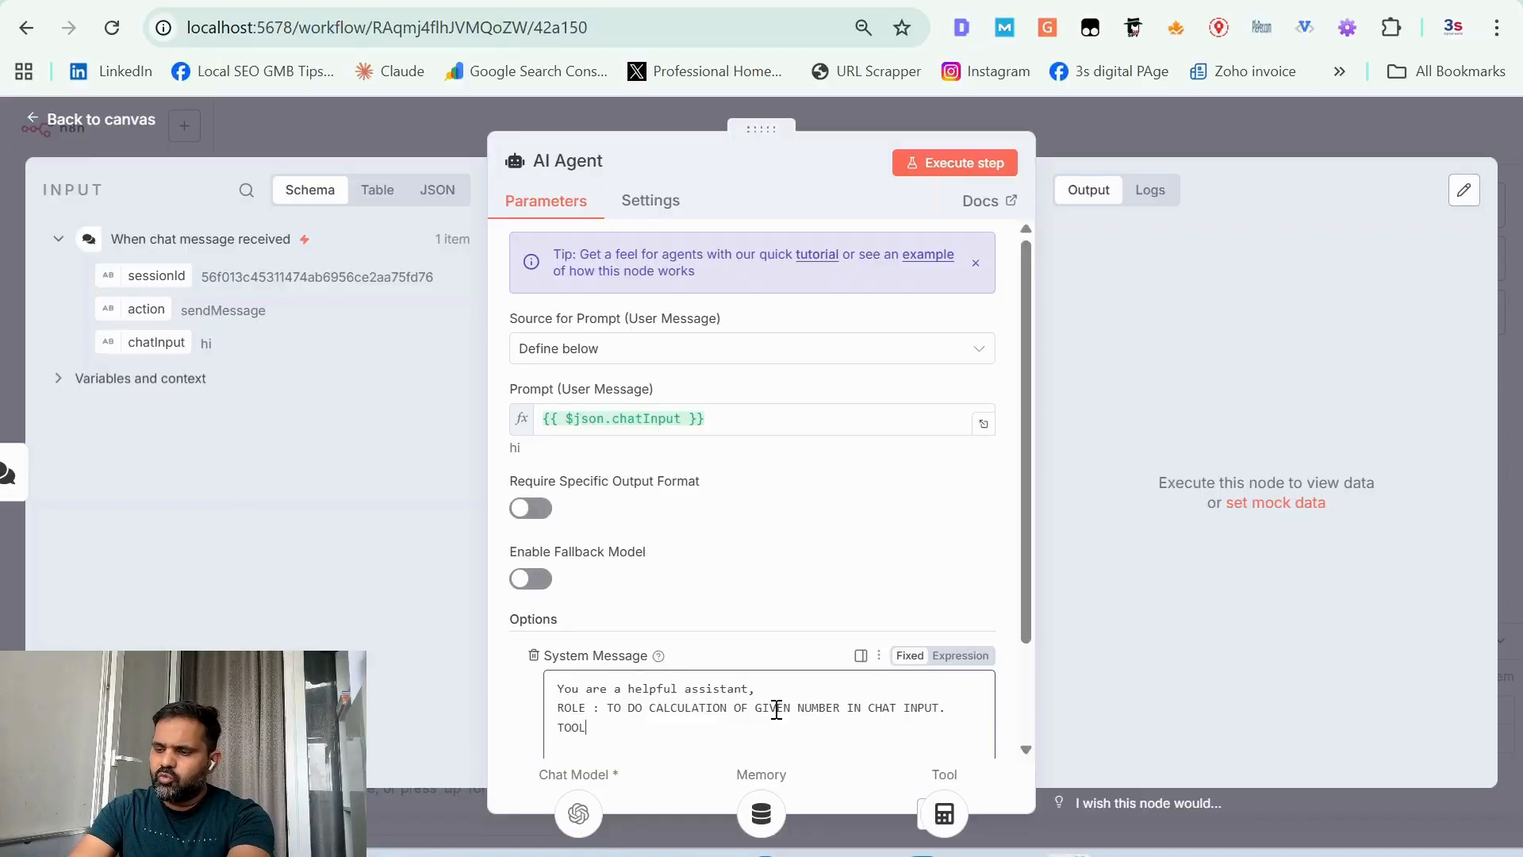
pyautogui.write(': USE TOOL')
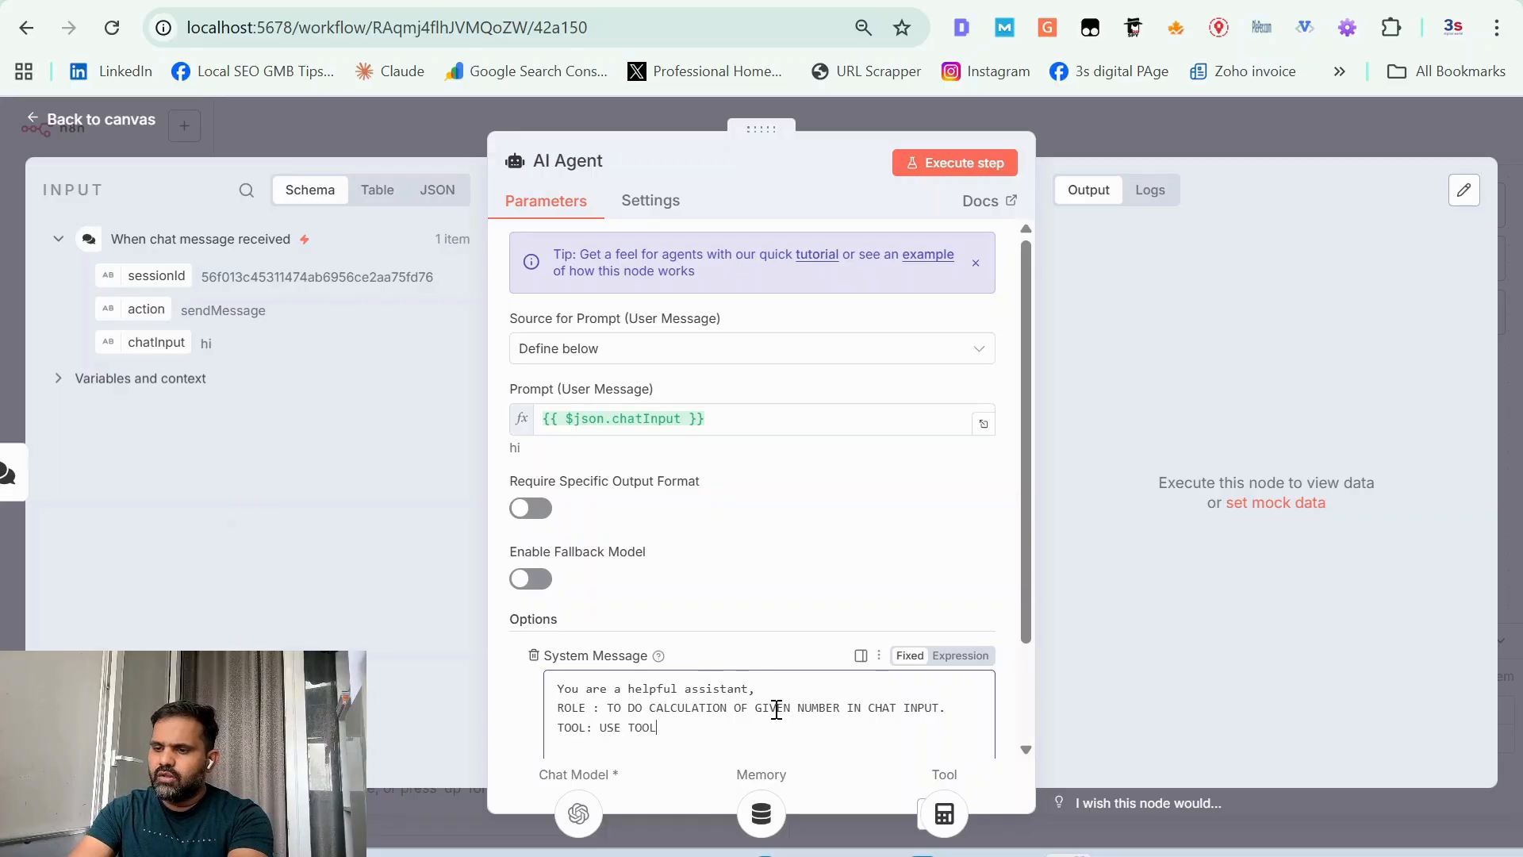
pyautogui.write(' CALCULA')
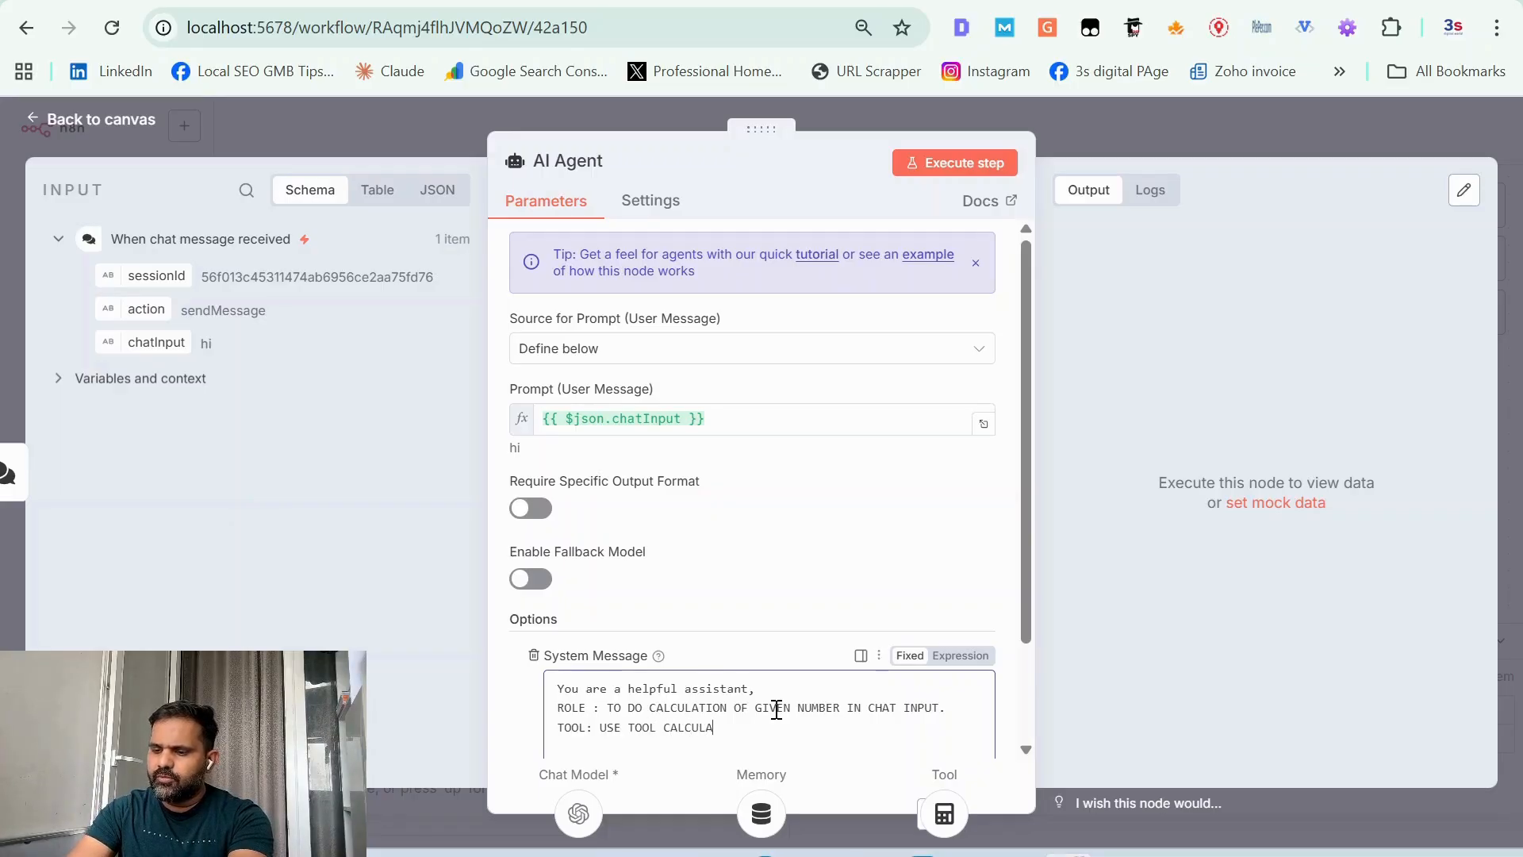
pyautogui.write('TOR FOR ')
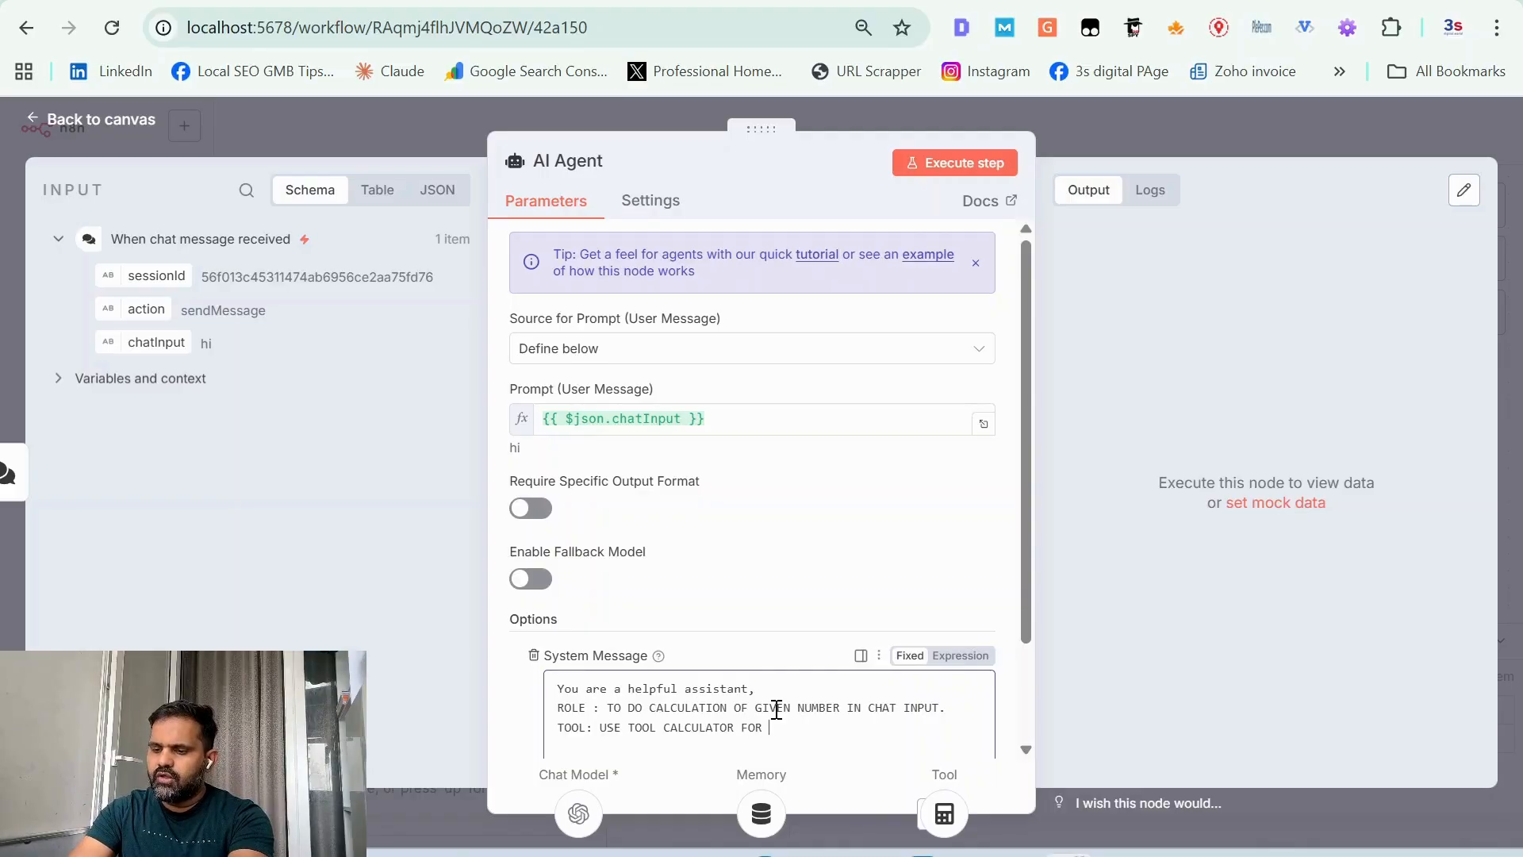
pyautogui.write('CALCULAT')
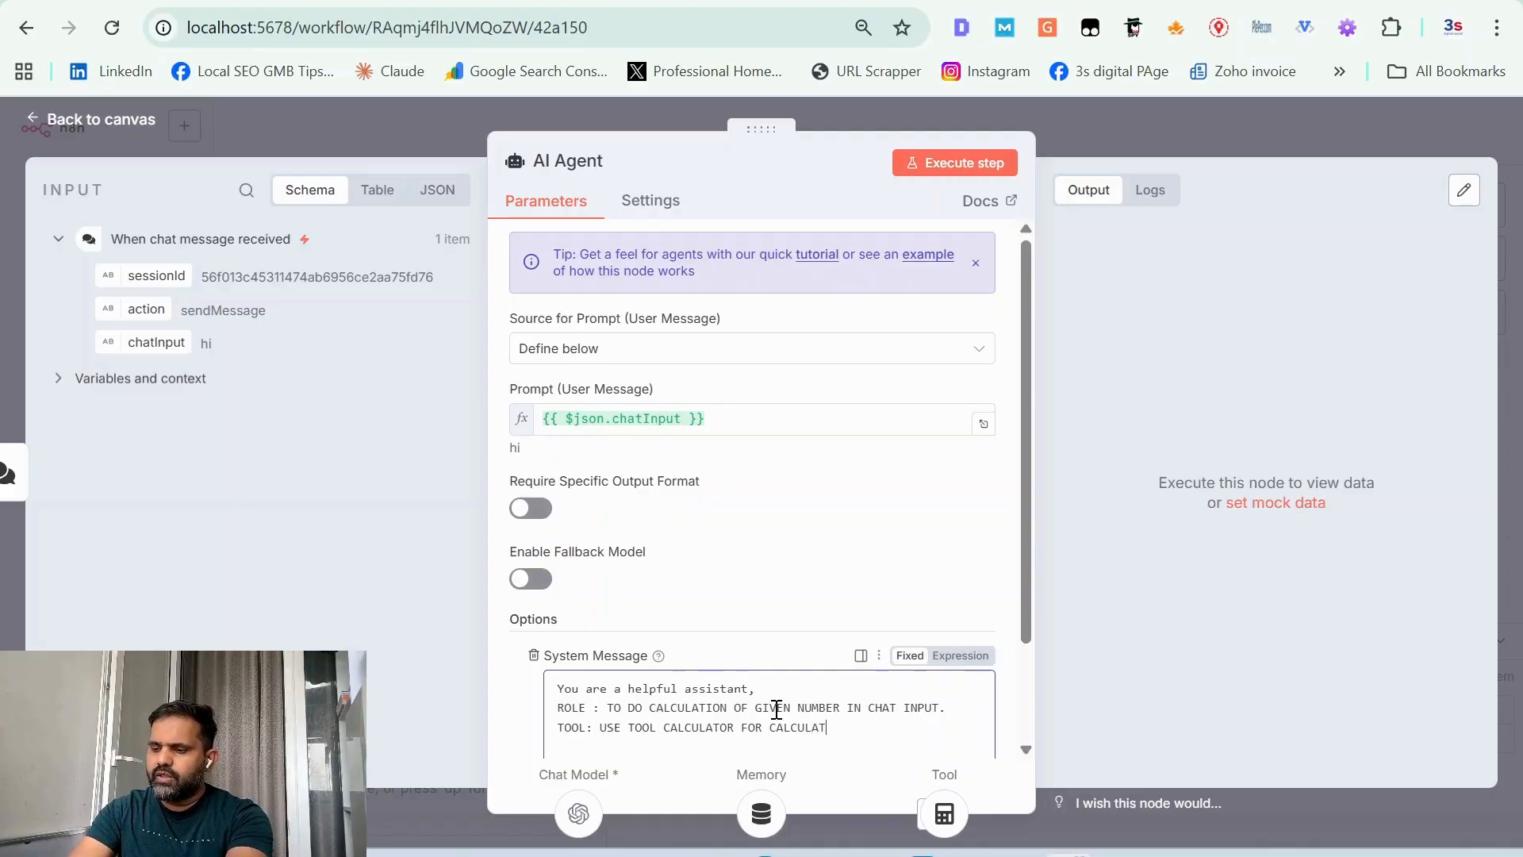
pyautogui.write('ION.')
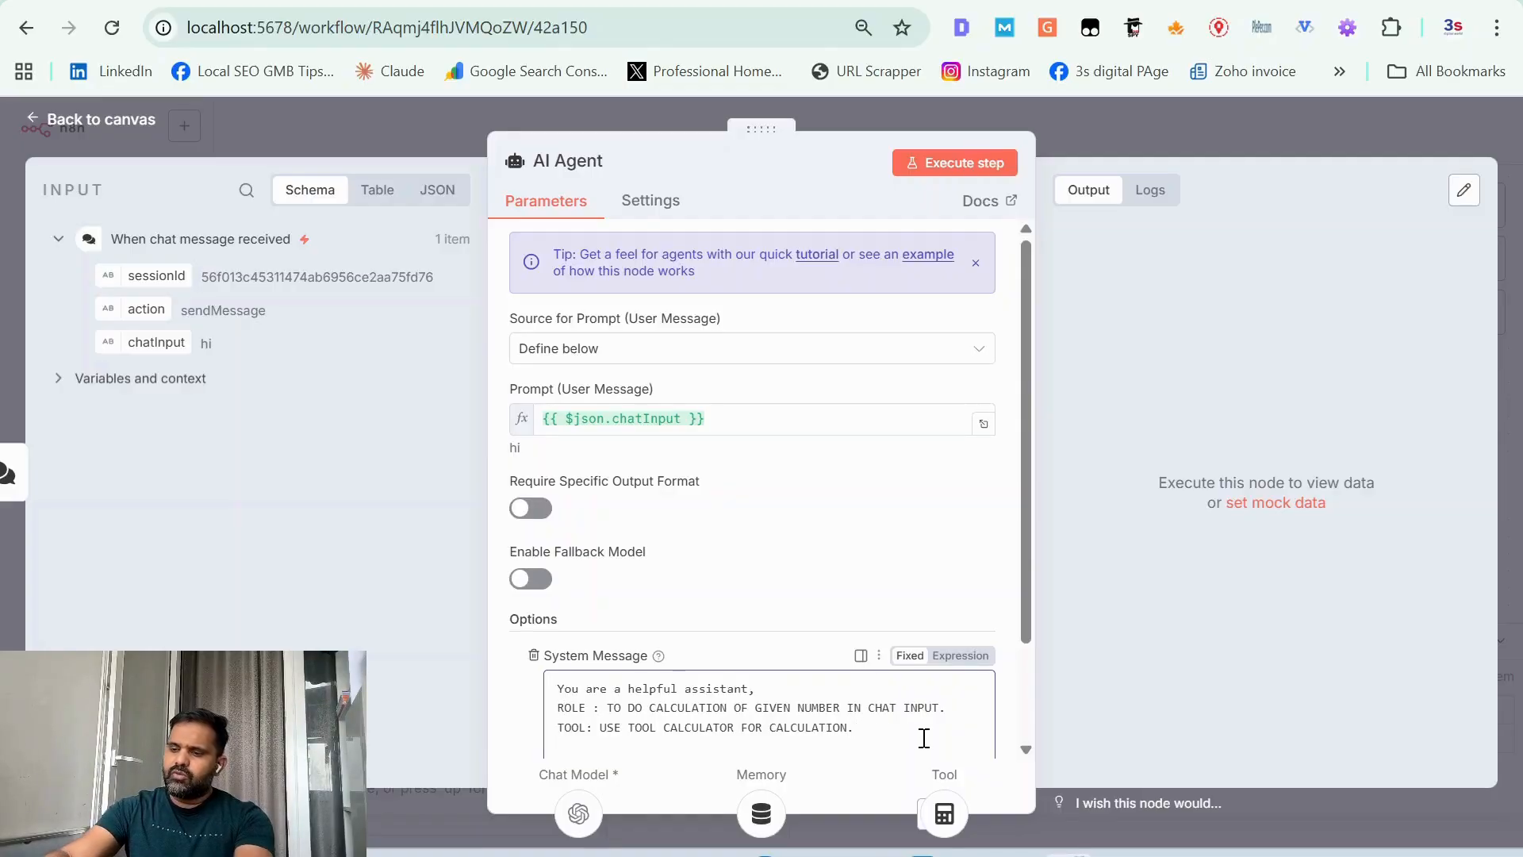
# Step: Add the line "instruction : use calculator donot assume output" to the system message and return to the workflow canvas
pyautogui.write('in')
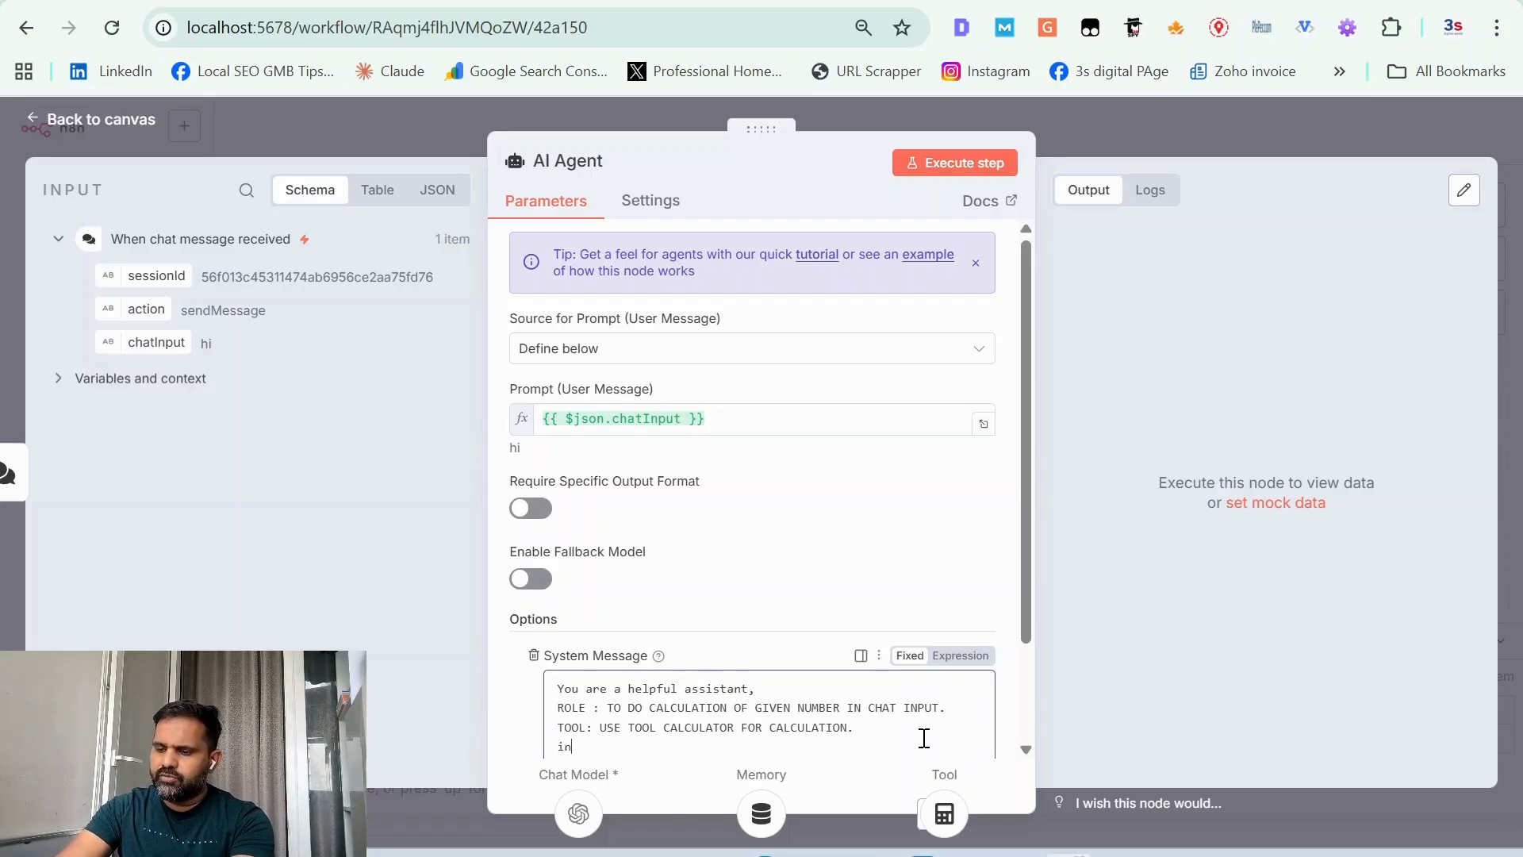
pyautogui.write('struction :')
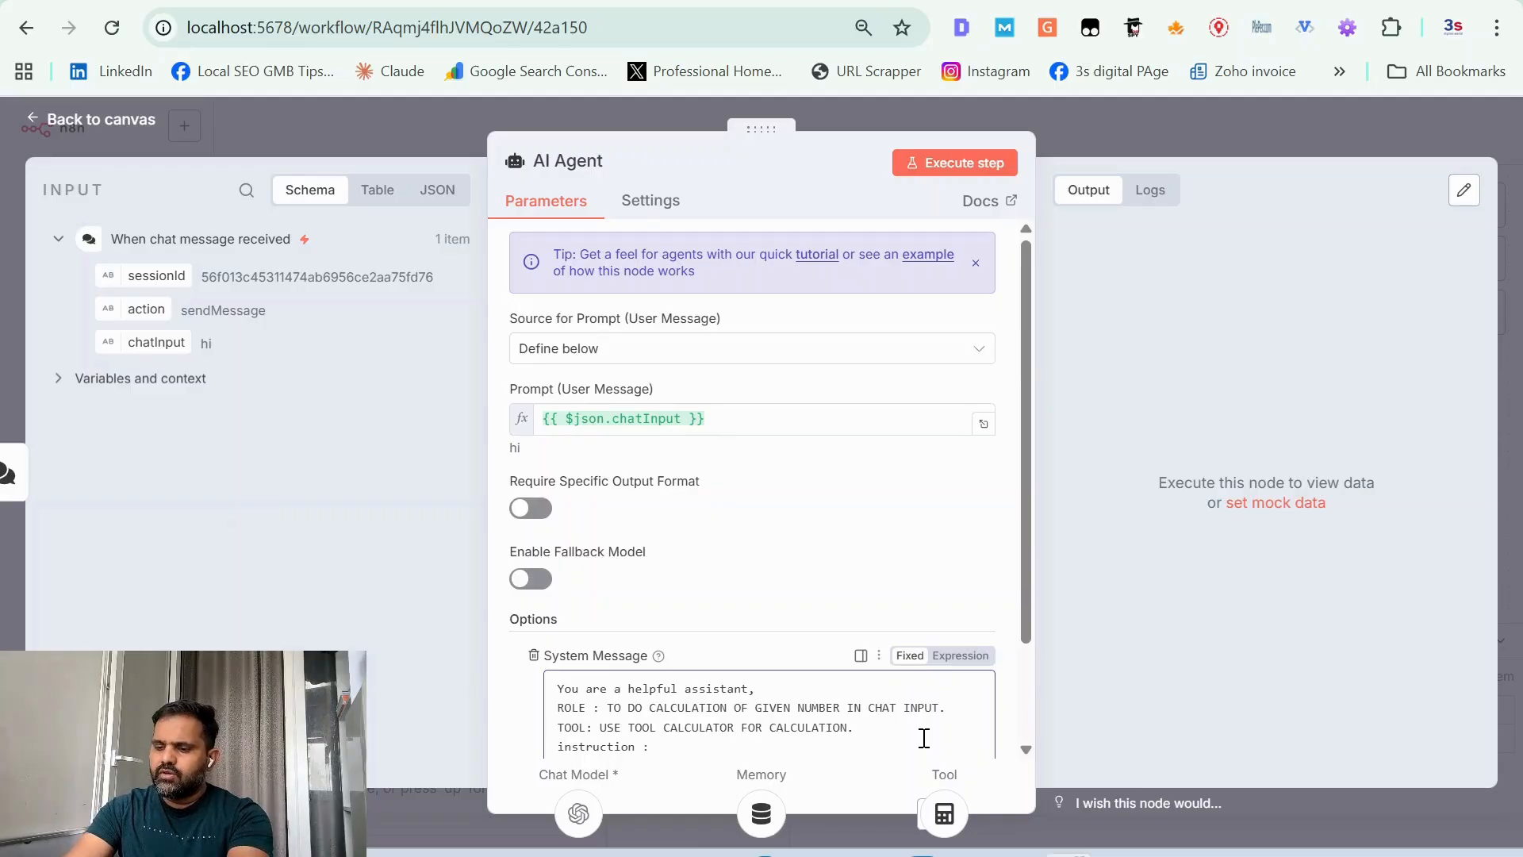
pyautogui.write(' use ')
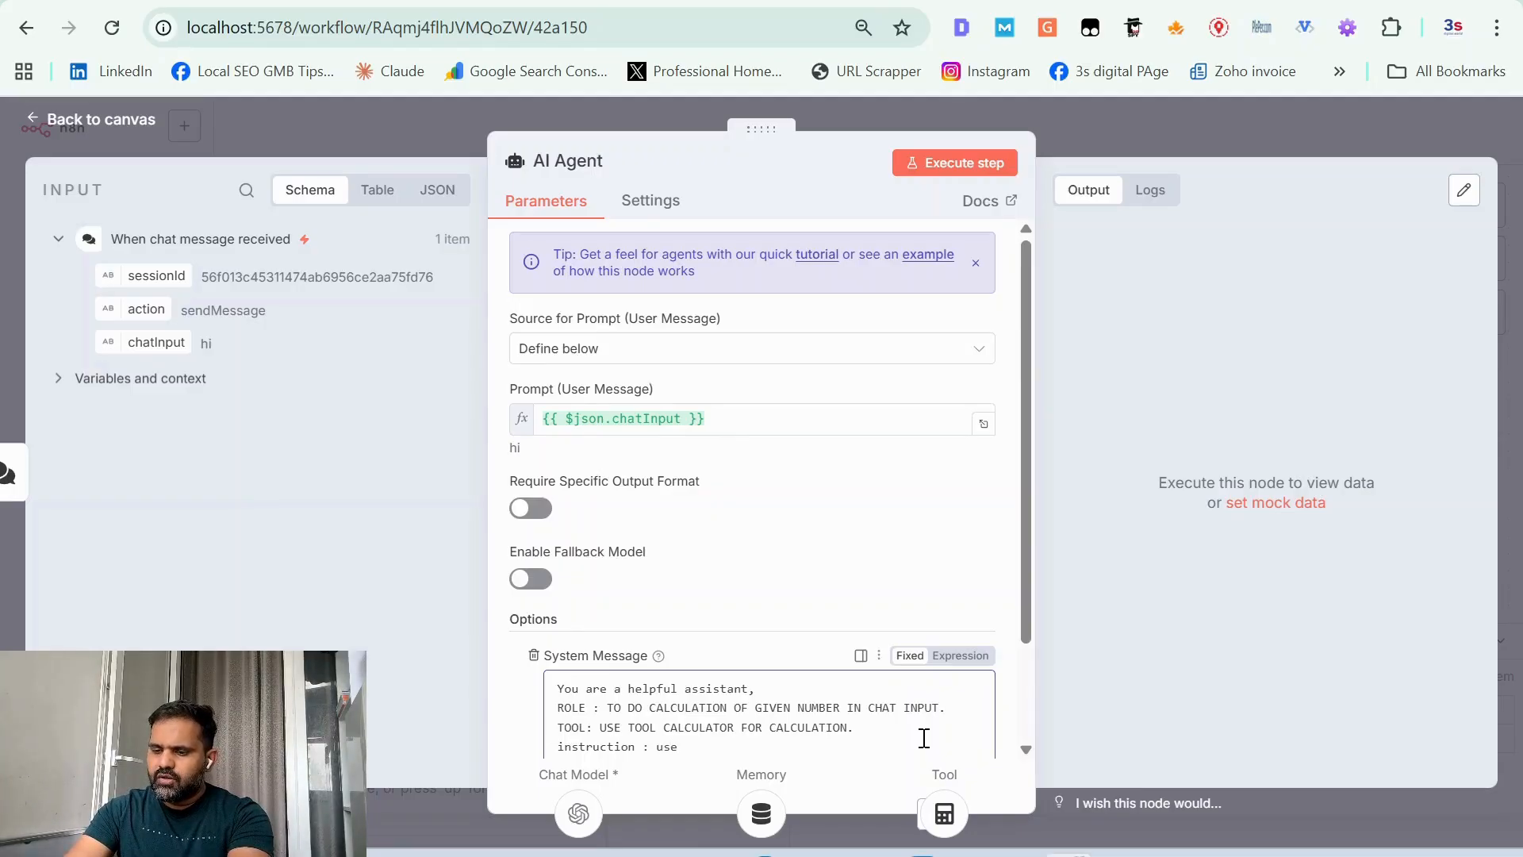
pyautogui.write('calcula')
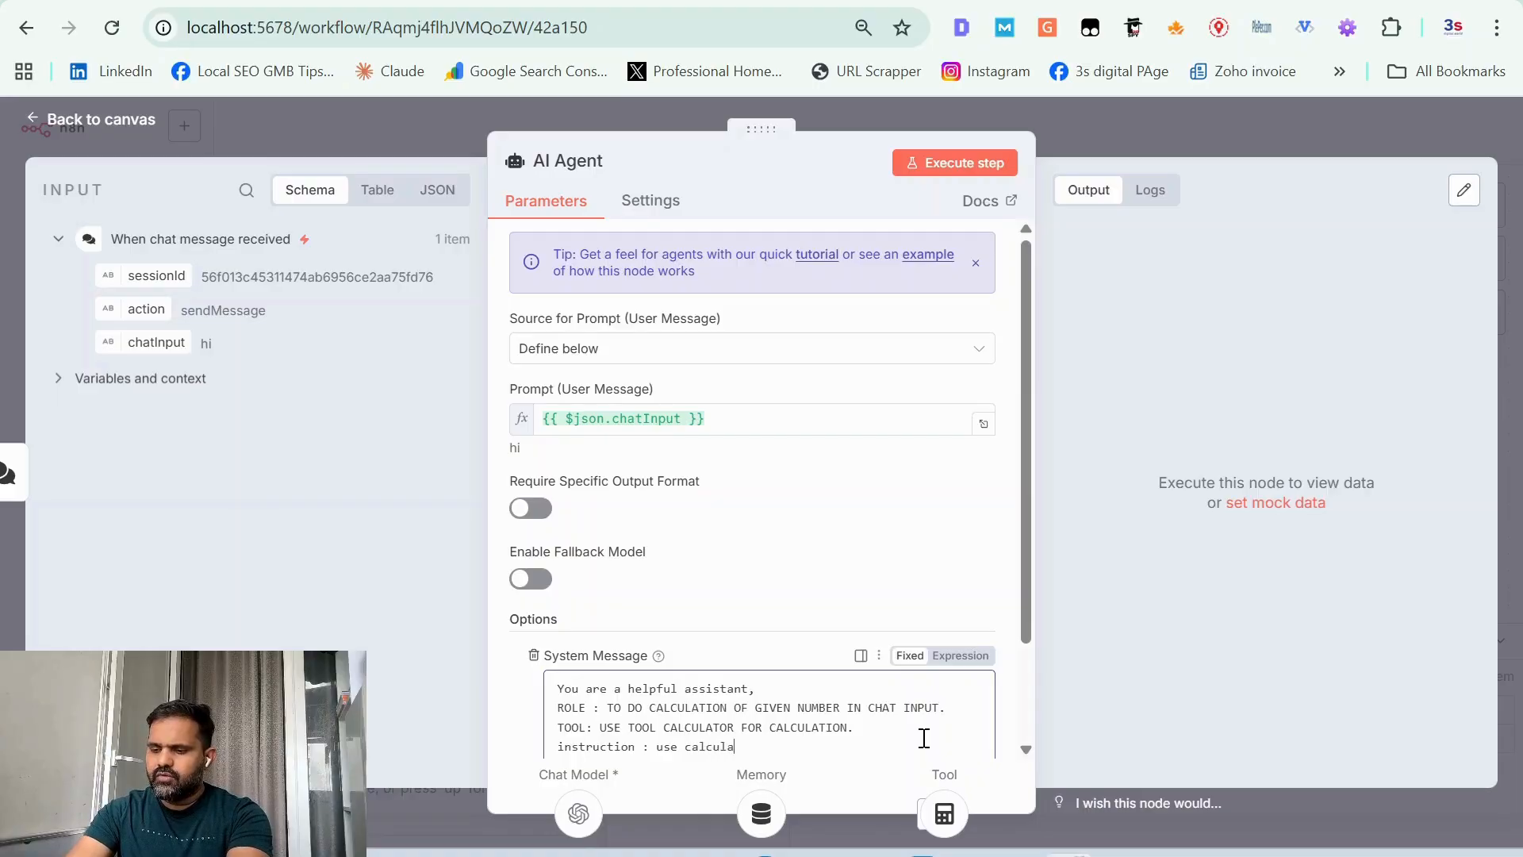
pyautogui.write('tor do')
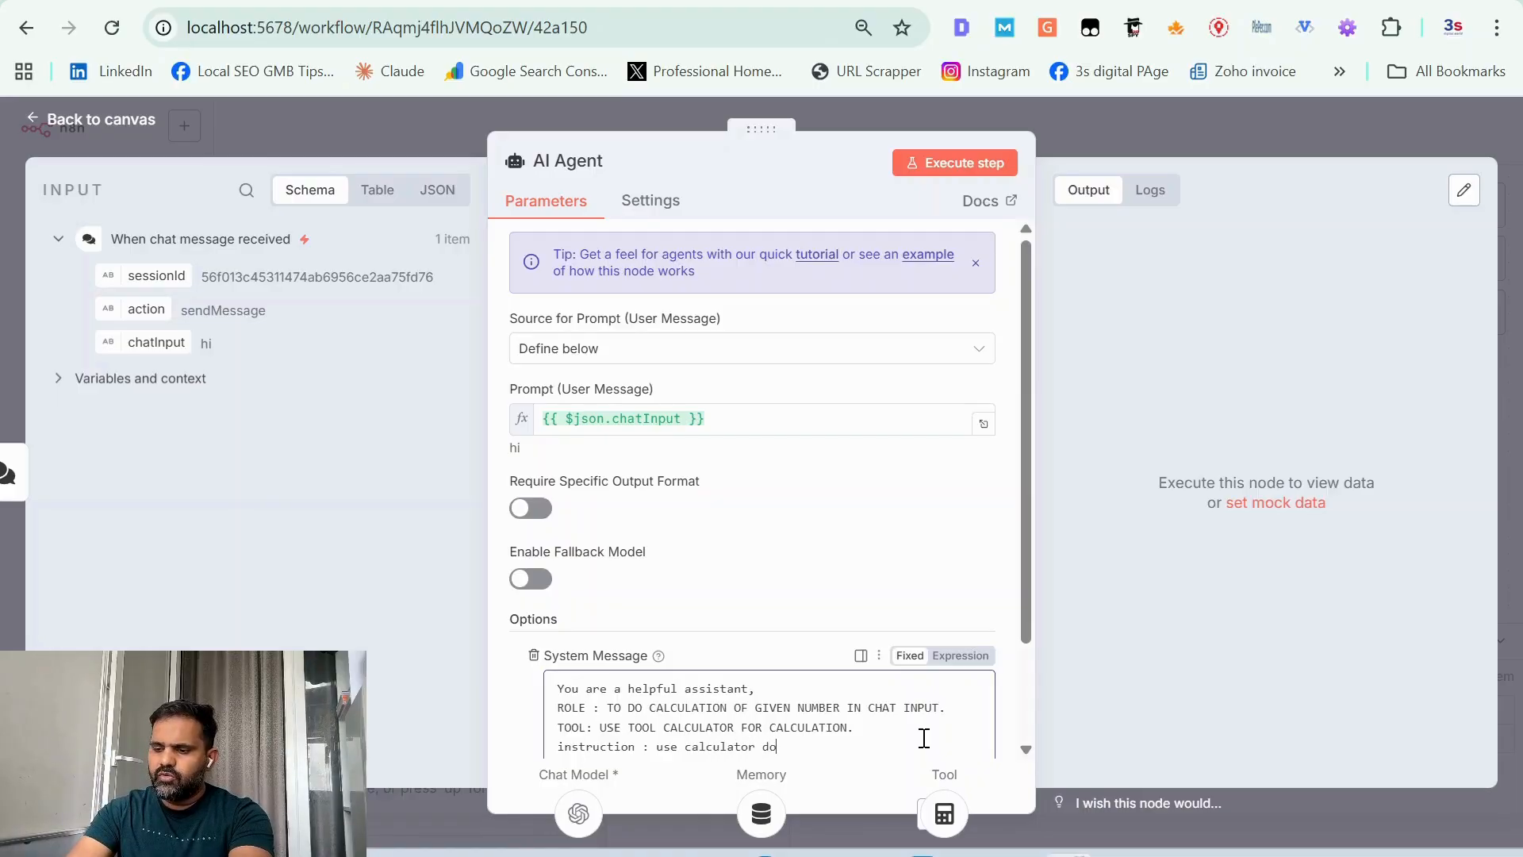
pyautogui.write('not assum')
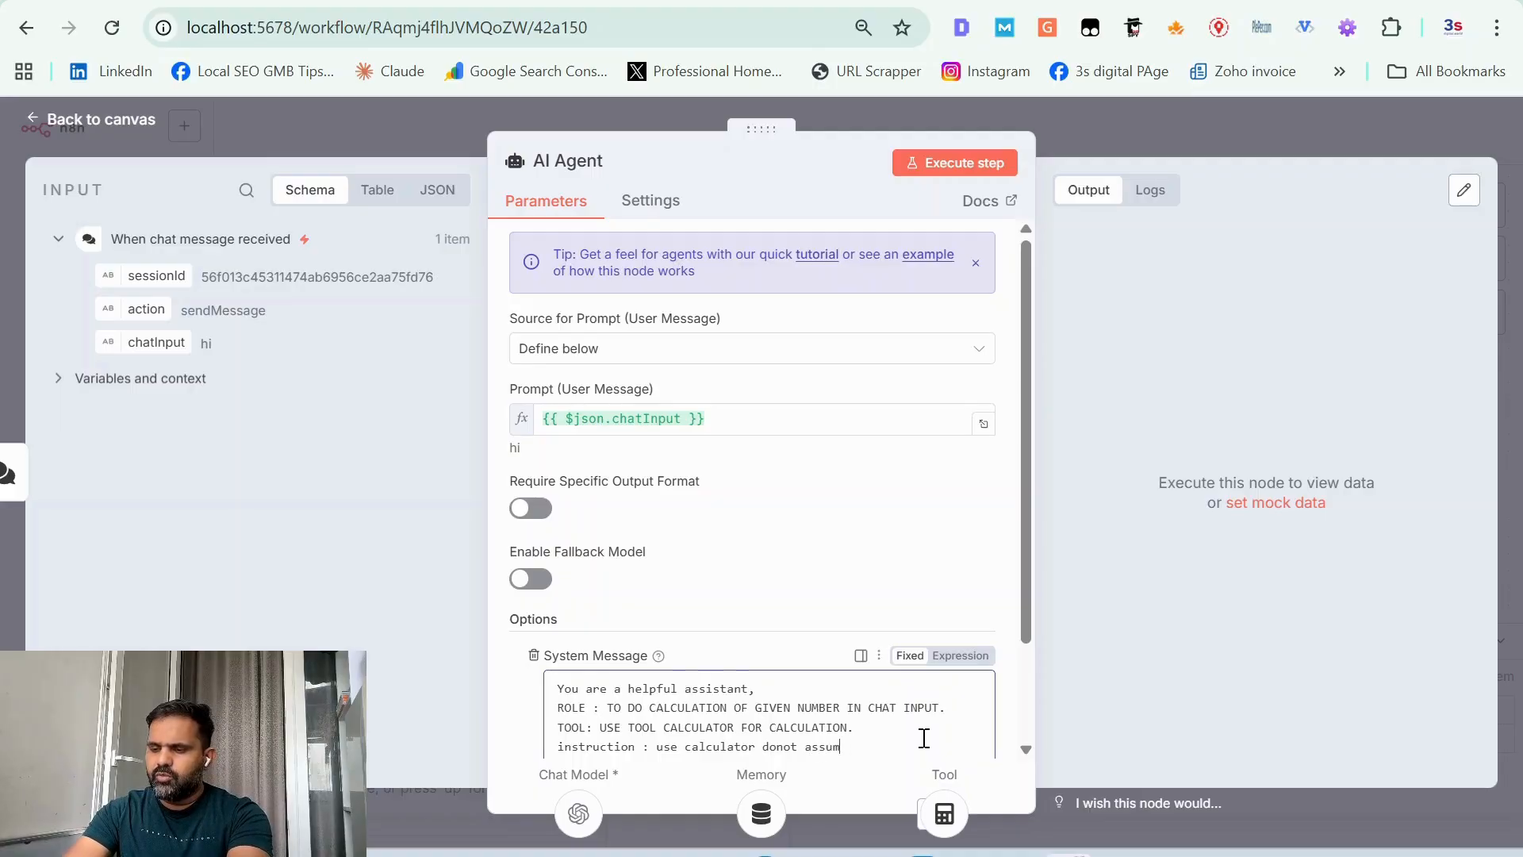
pyautogui.write('e output')
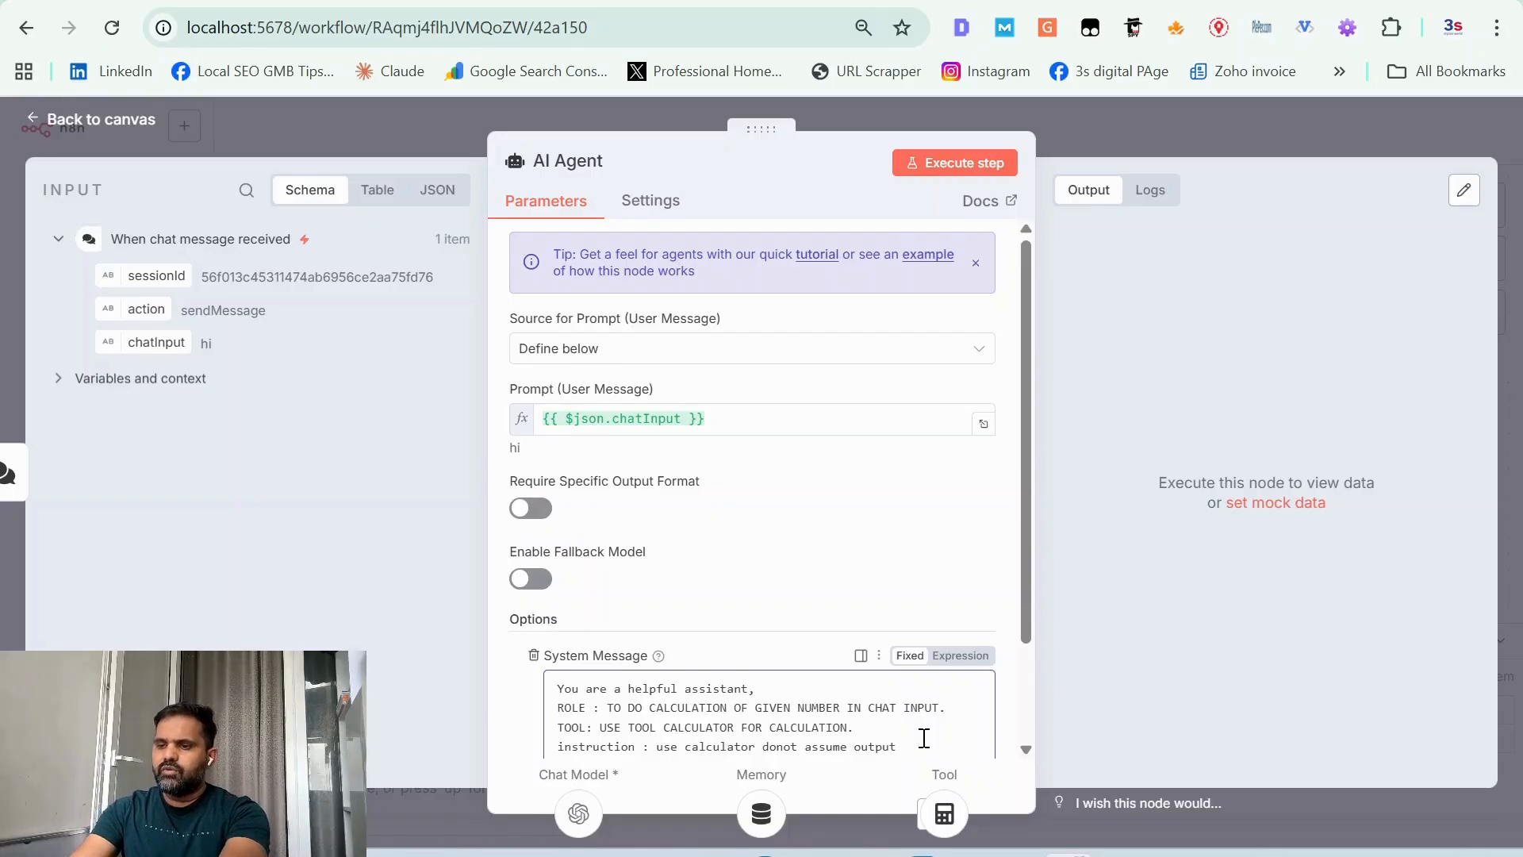
pyautogui.press('Return')
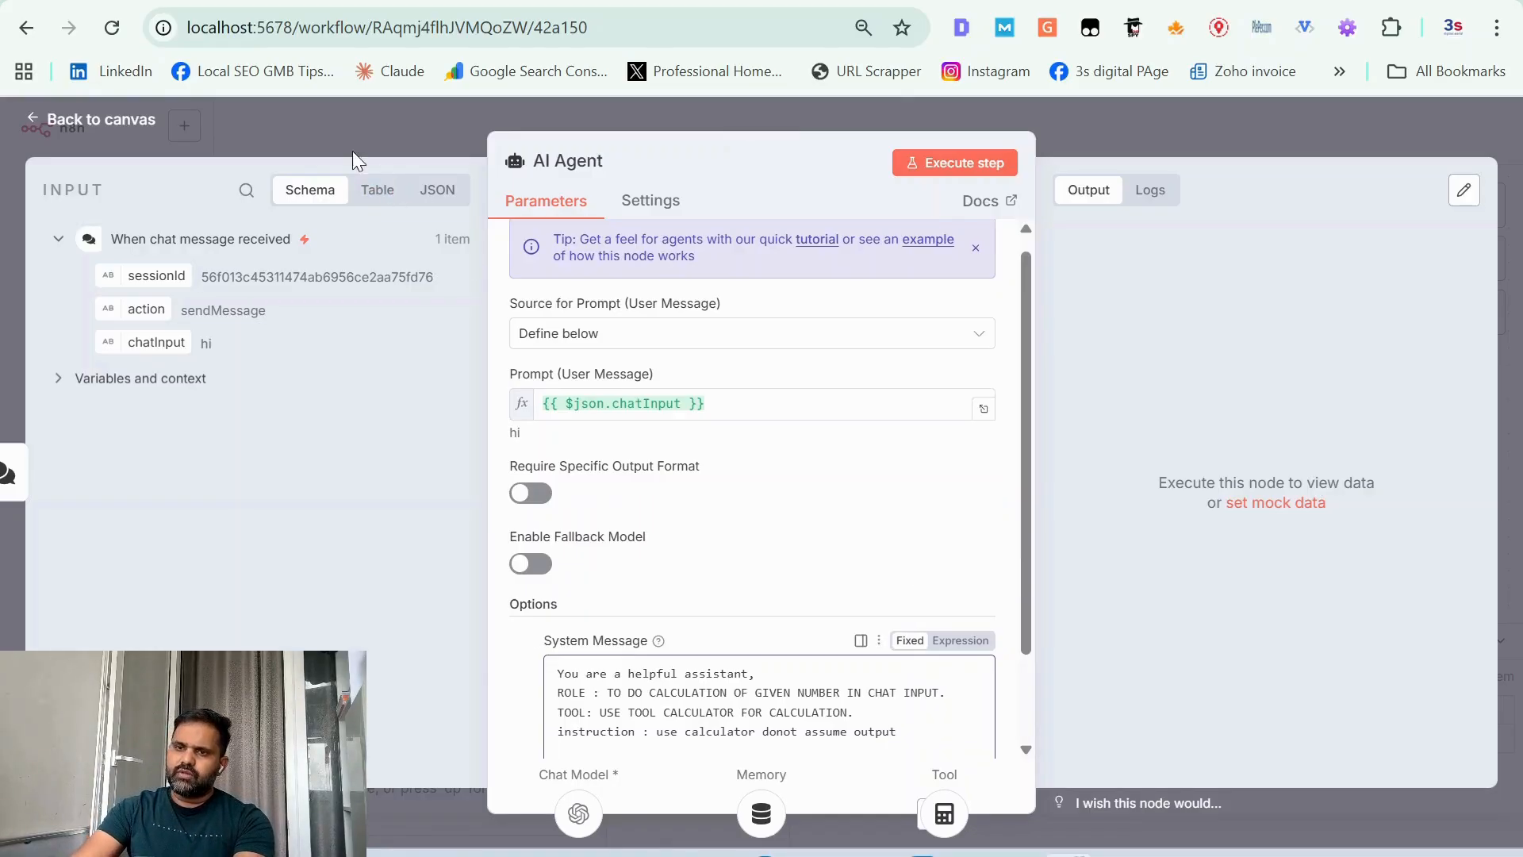
pyautogui.click(115, 119)
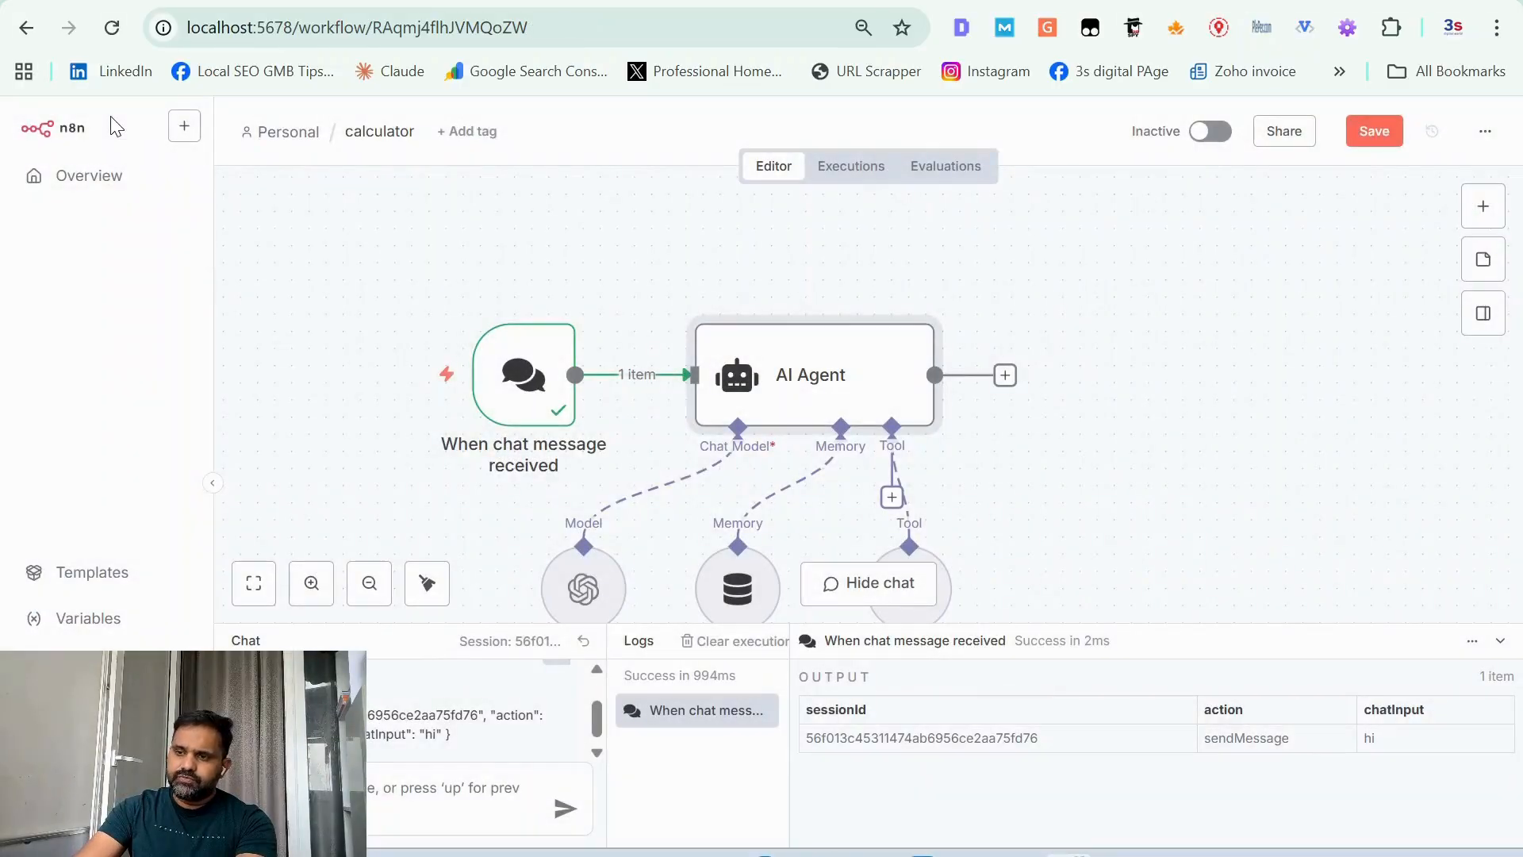
# Step: Save the workflow and send the chat message "Multiply 200*900" to test the AI Agent
pyautogui.click(1380, 132)
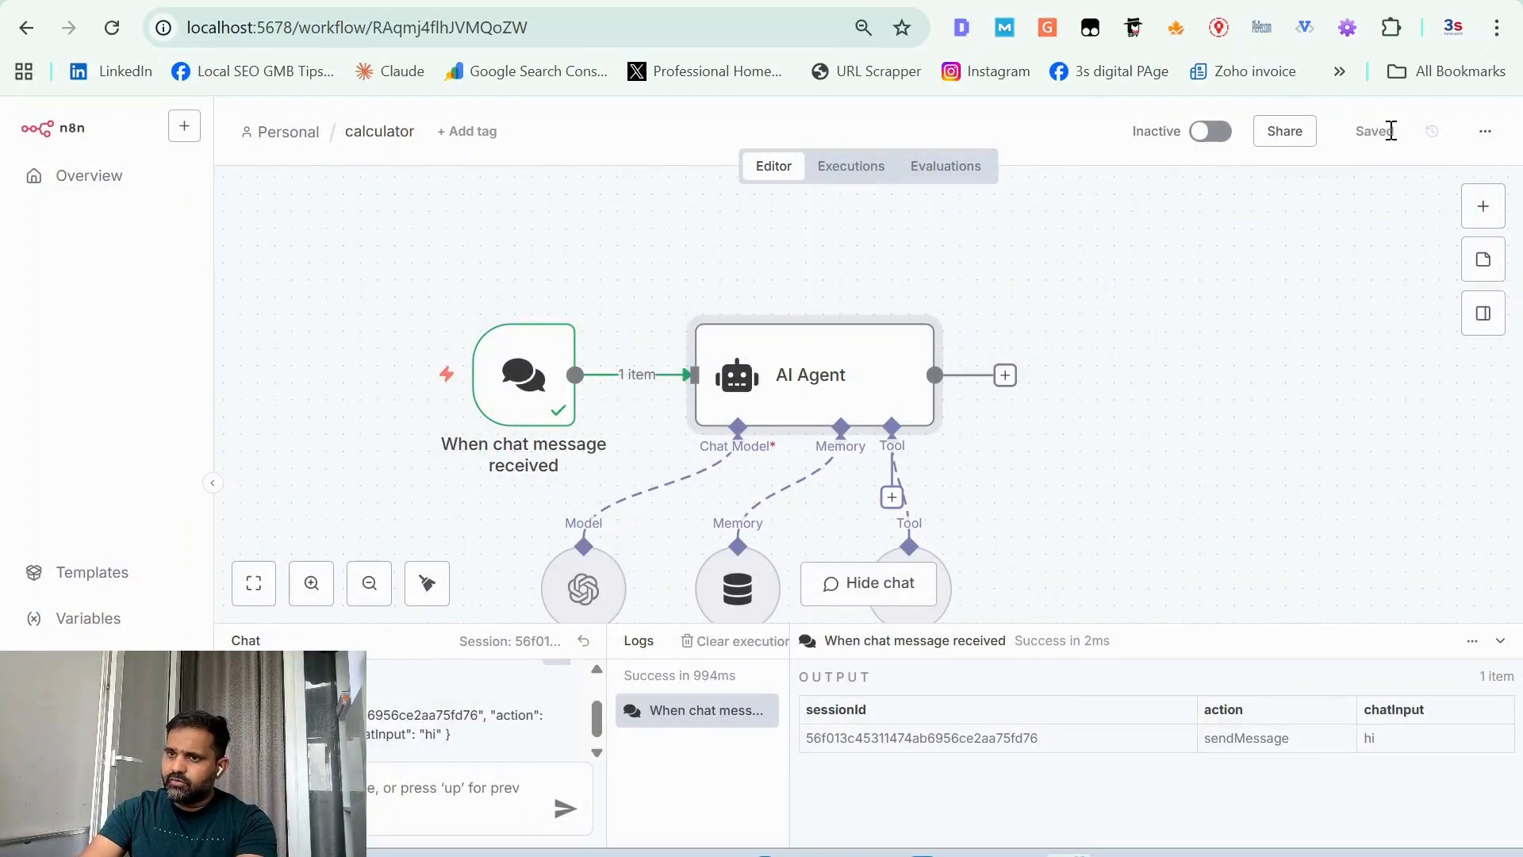
pyautogui.click(333, 793)
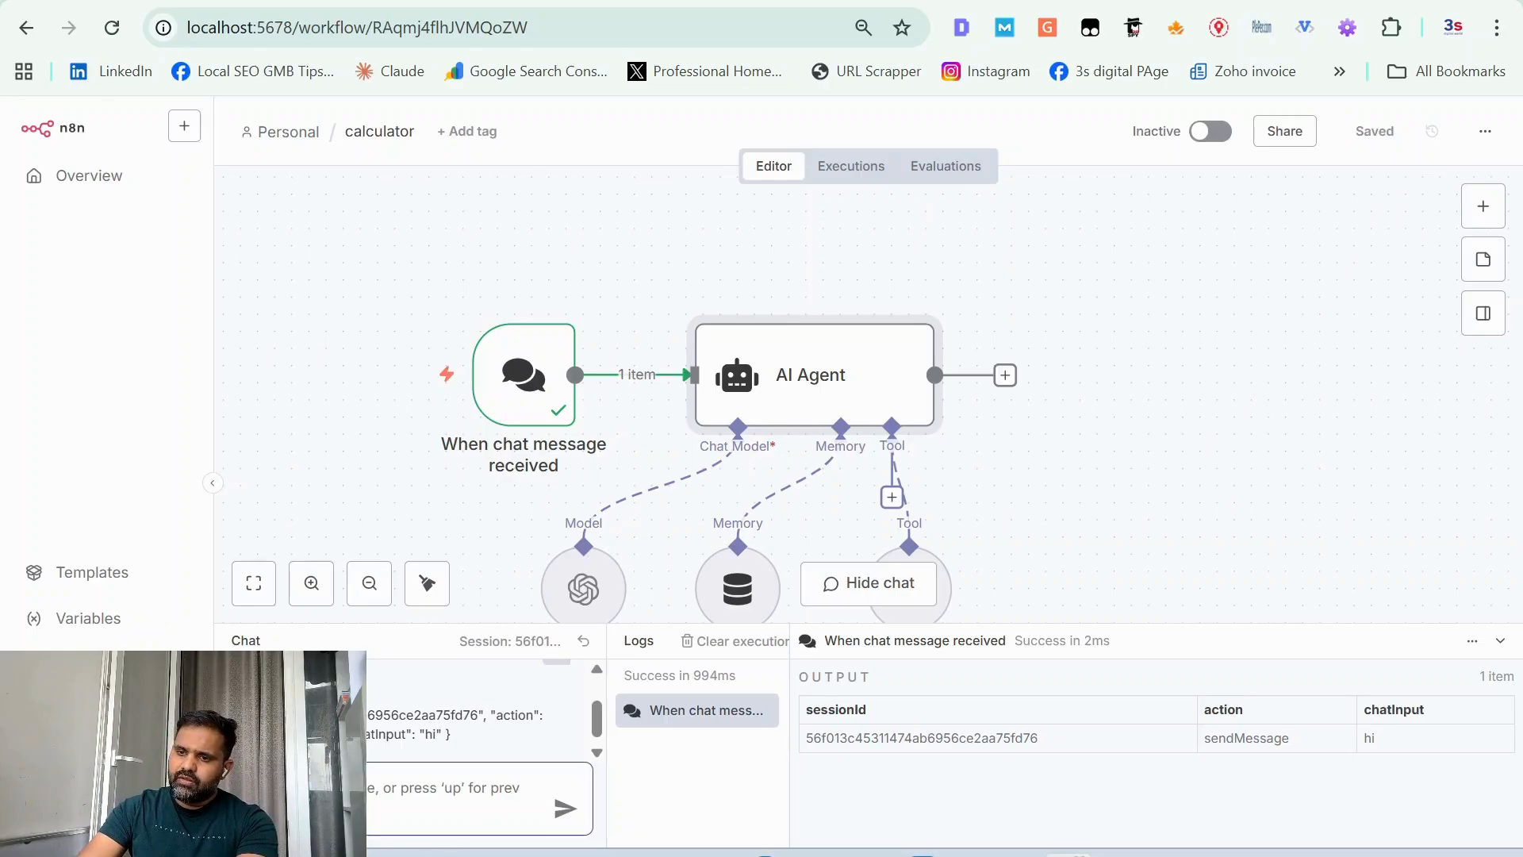
pyautogui.write('h')
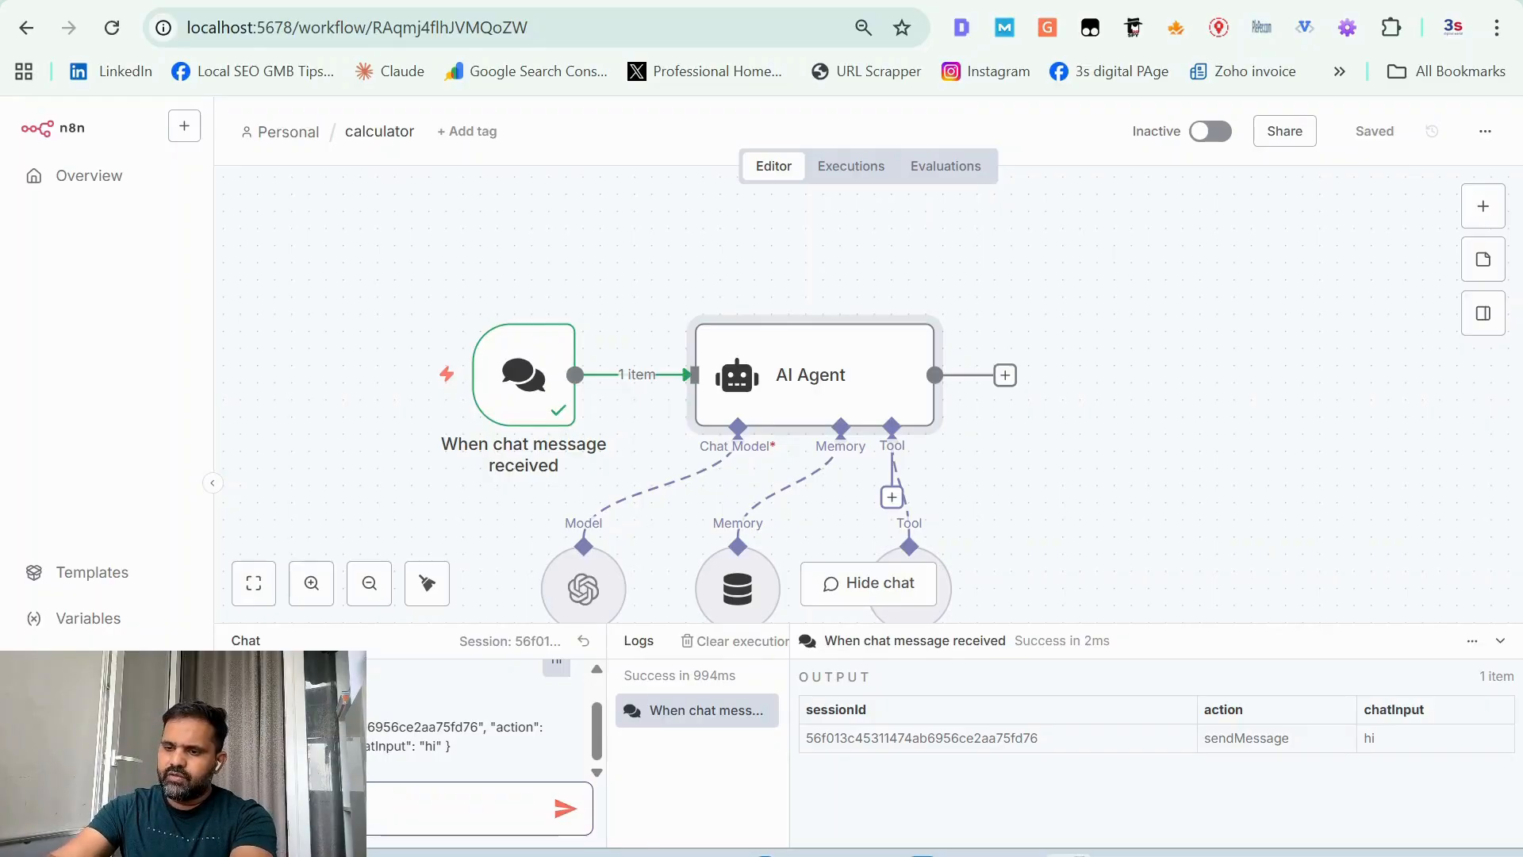
pyautogui.write('+')
pyautogui.write('*90')
pyautogui.write('0')
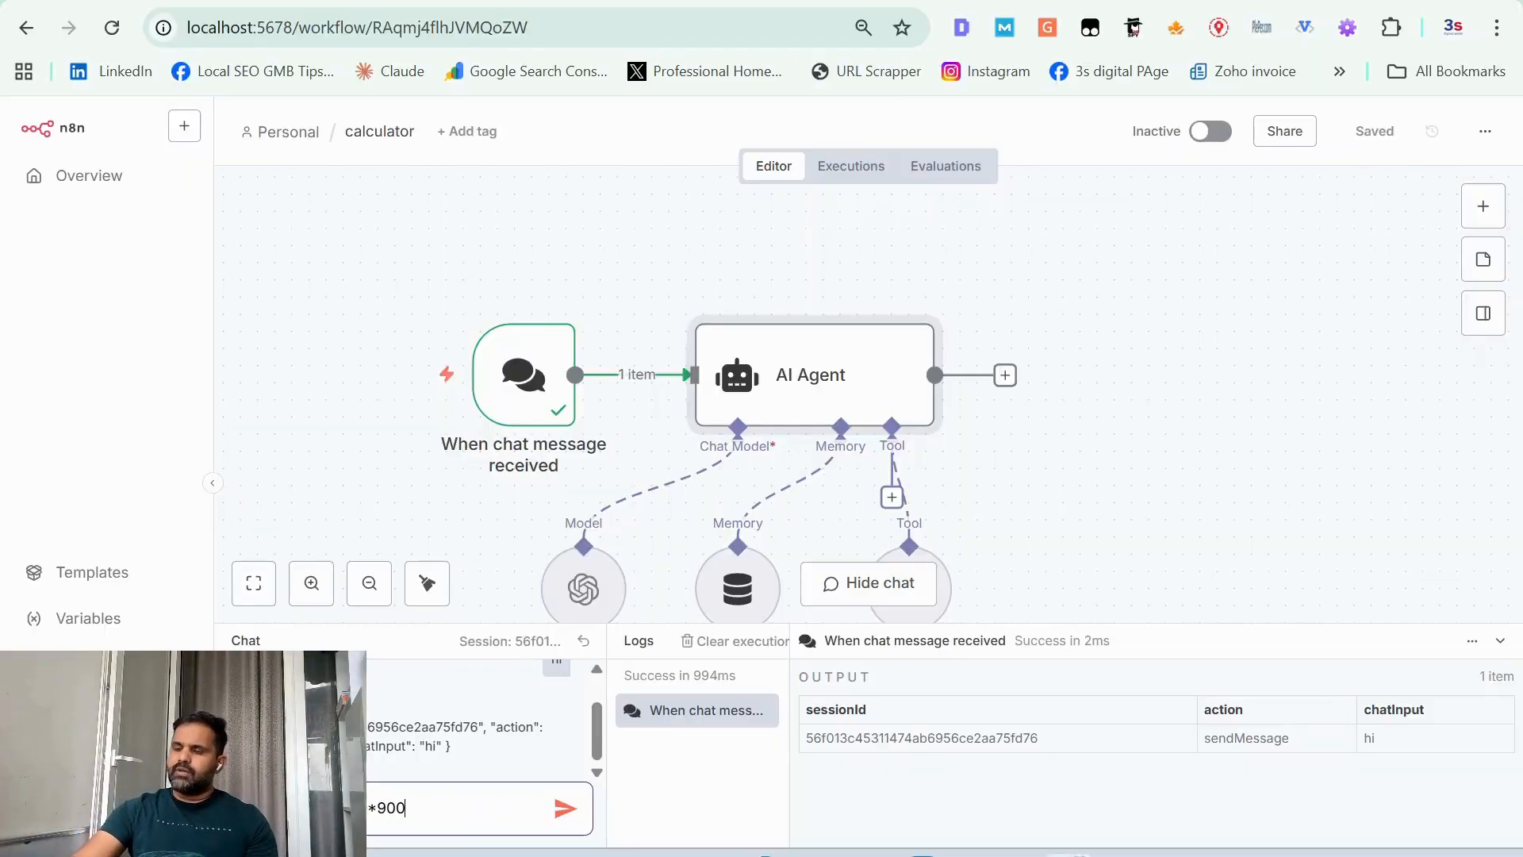
pyautogui.scroll(-3, 1098, 476)
pyautogui.scroll(-1, 1097, 476)
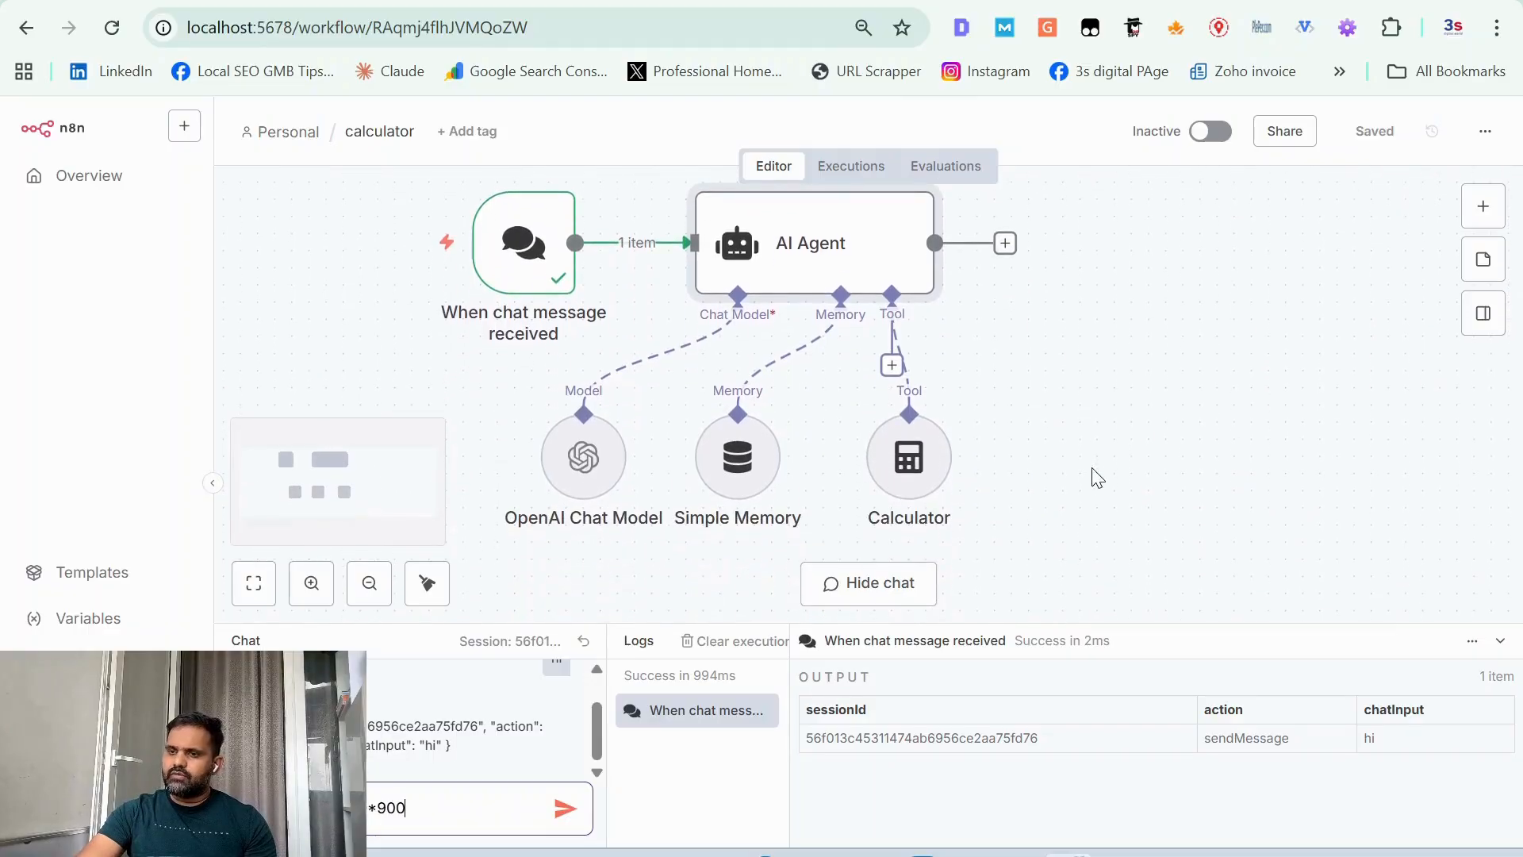
pyautogui.click(566, 809)
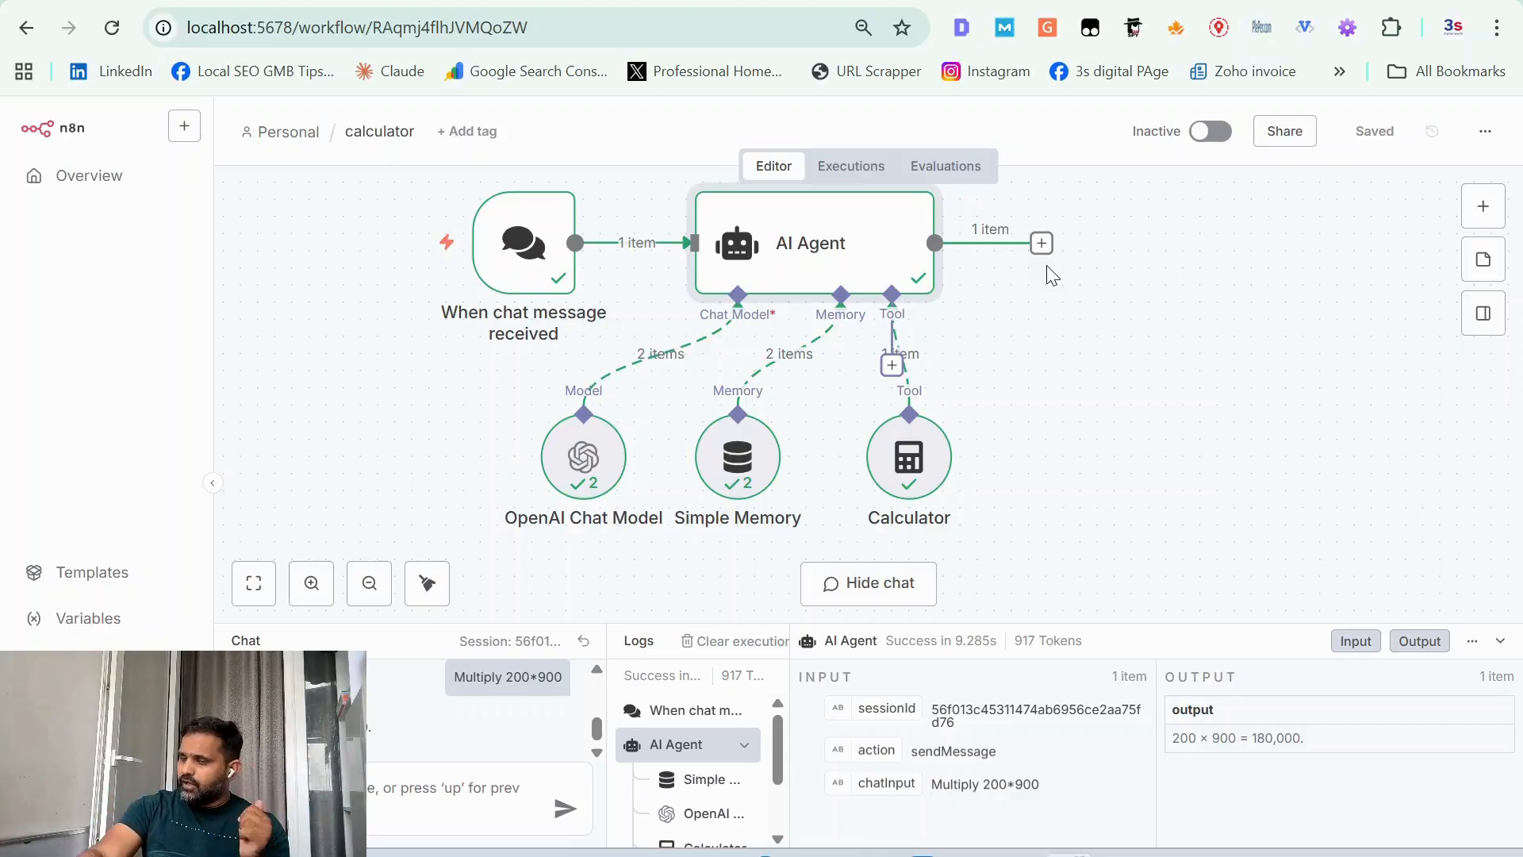
# Step: Make the chat trigger publicly available as a hosted chat and copy its chat URL
pyautogui.moveTo(603, 254)
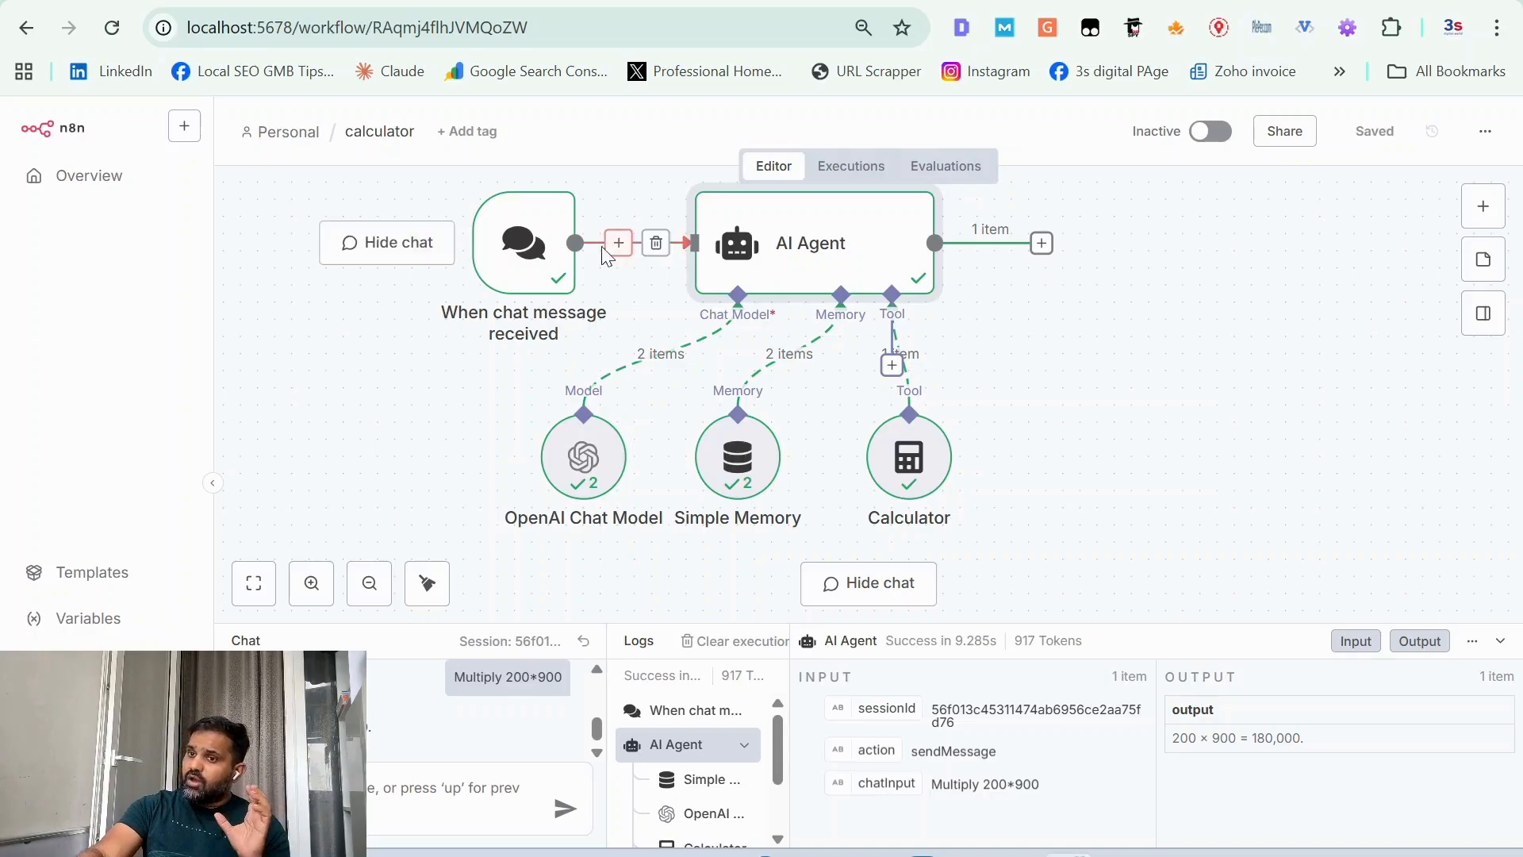
pyautogui.doubleClick(564, 262)
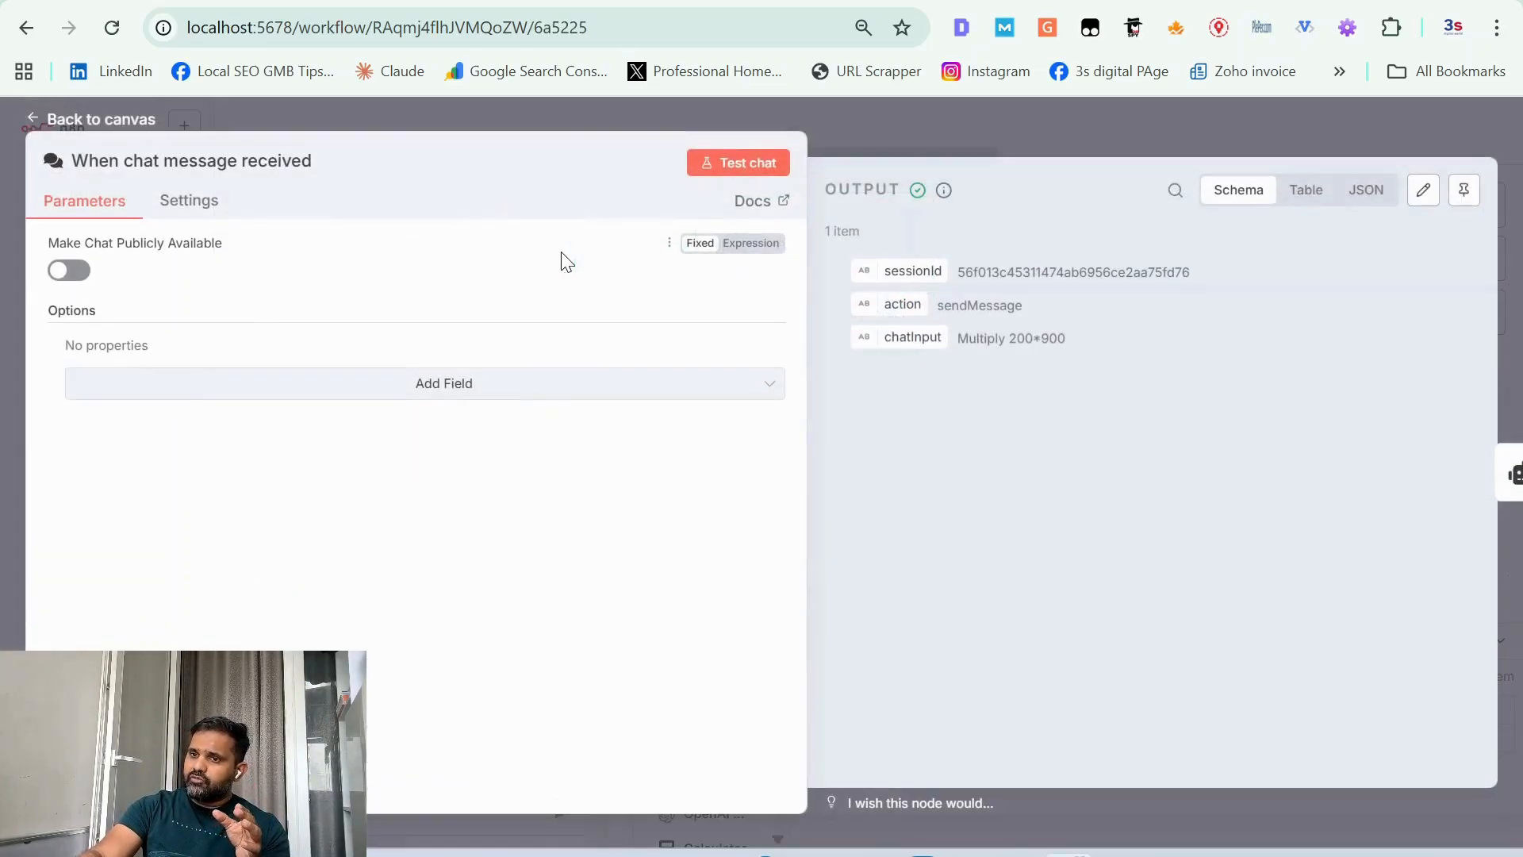
pyautogui.click(200, 208)
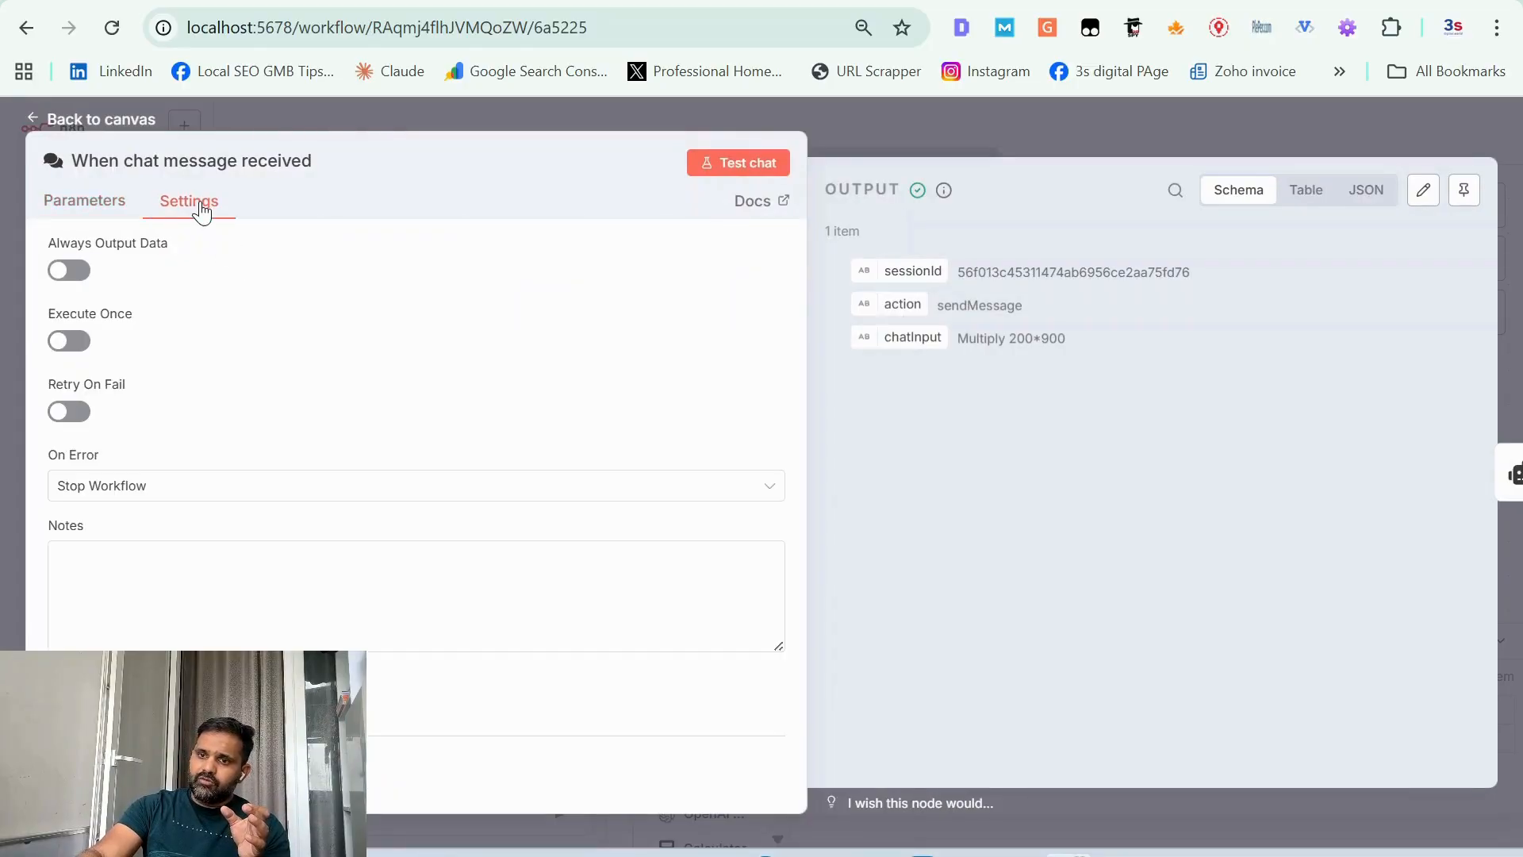
pyautogui.click(94, 204)
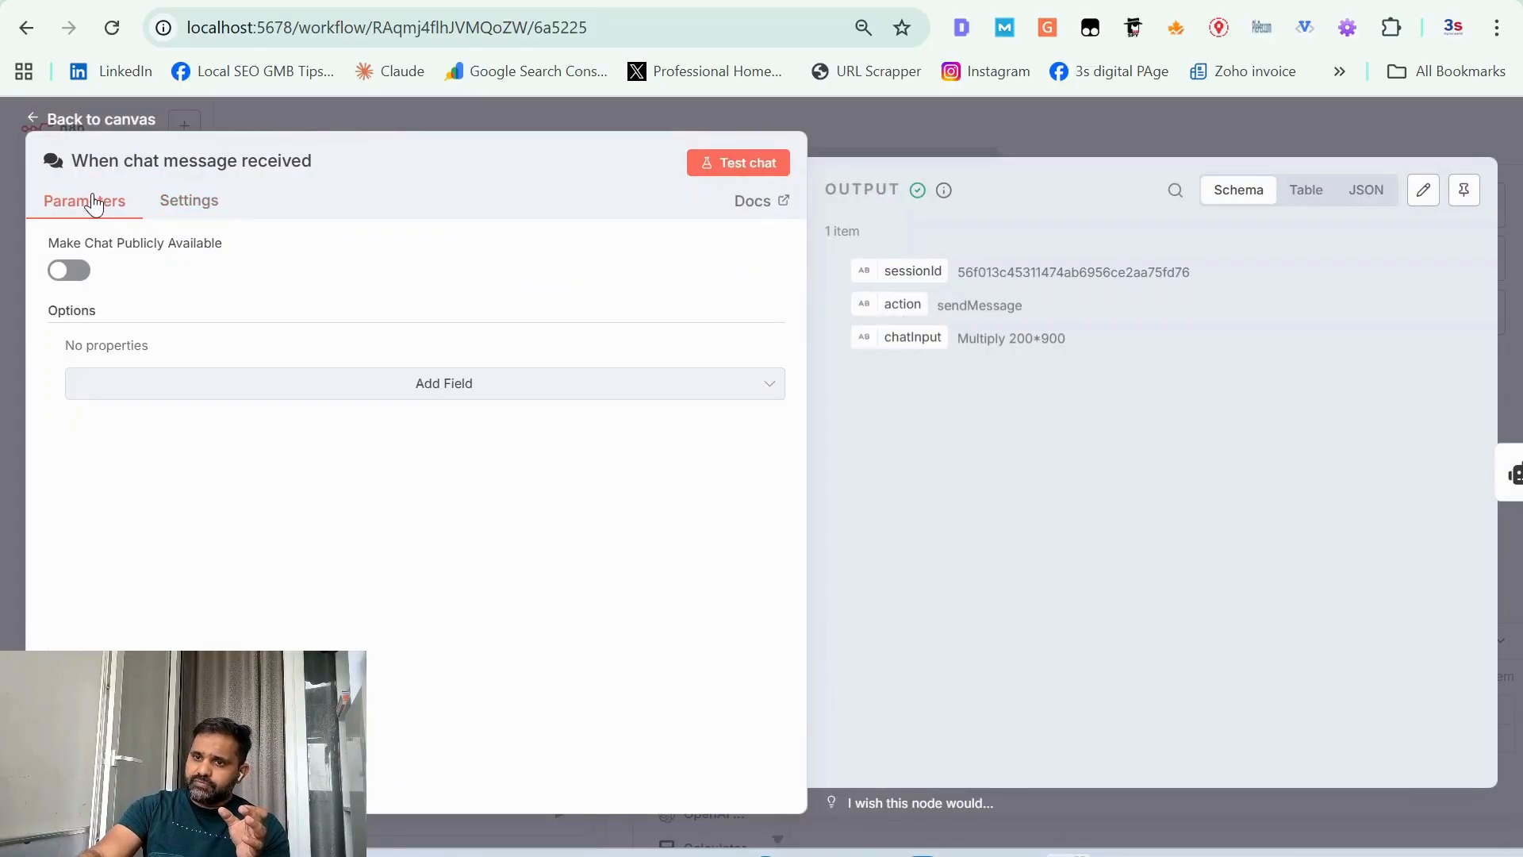
pyautogui.click(69, 272)
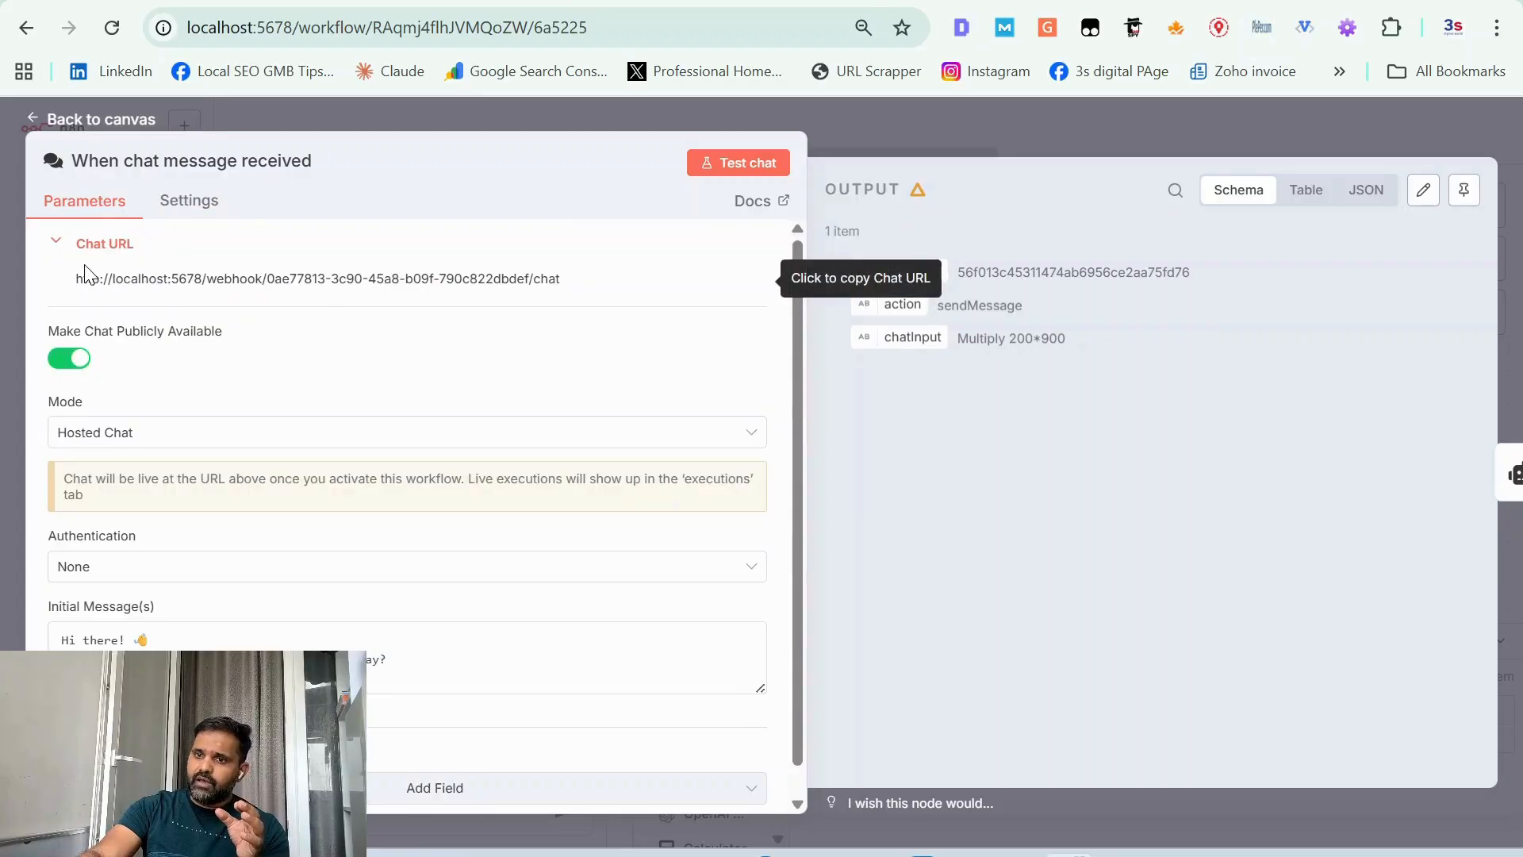
pyautogui.tripleClick(204, 281)
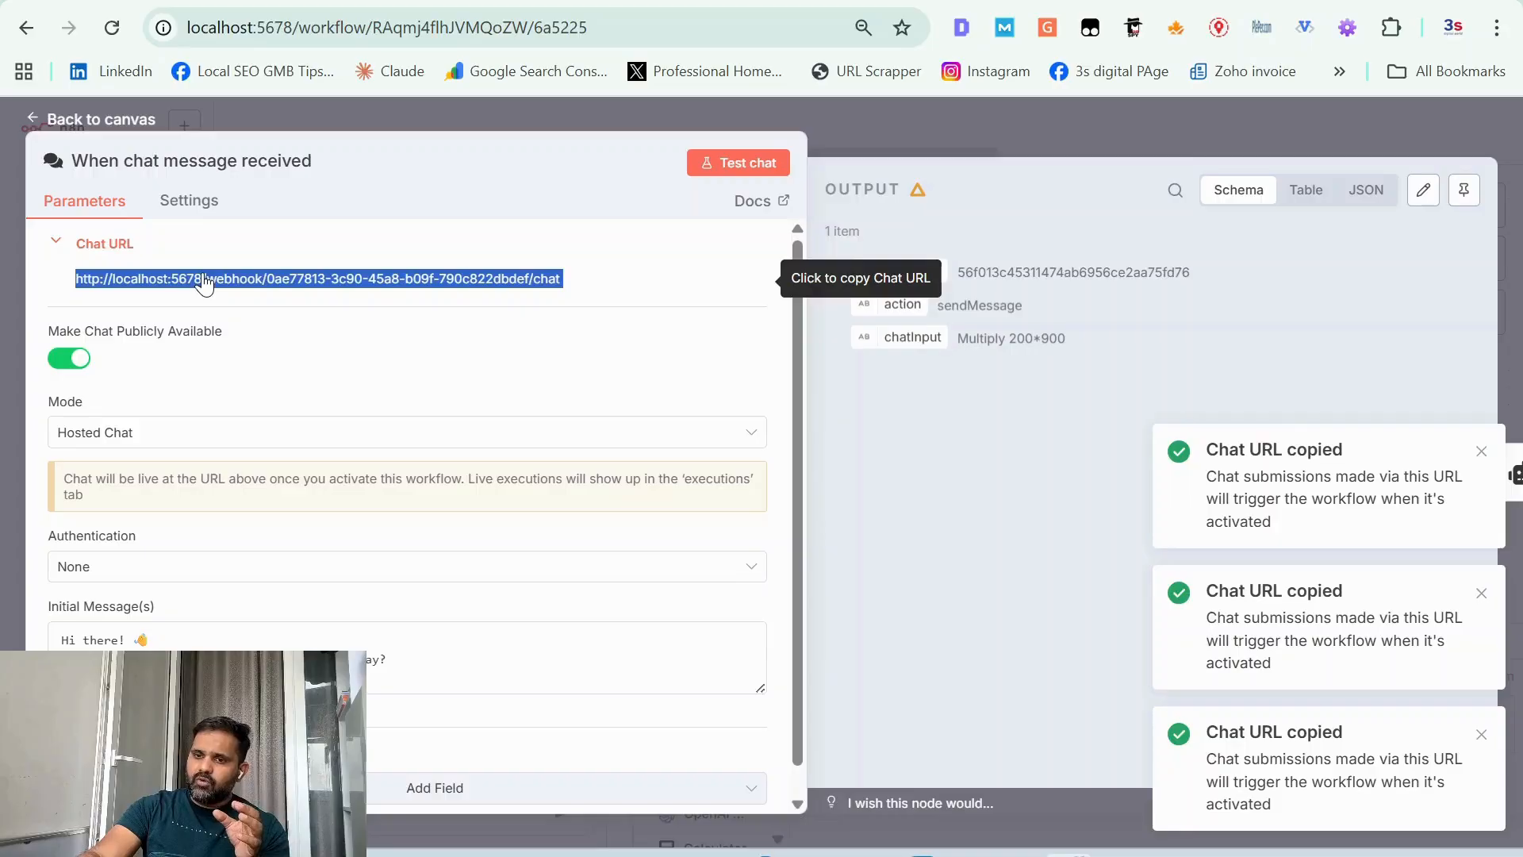
pyautogui.click(33, 123)
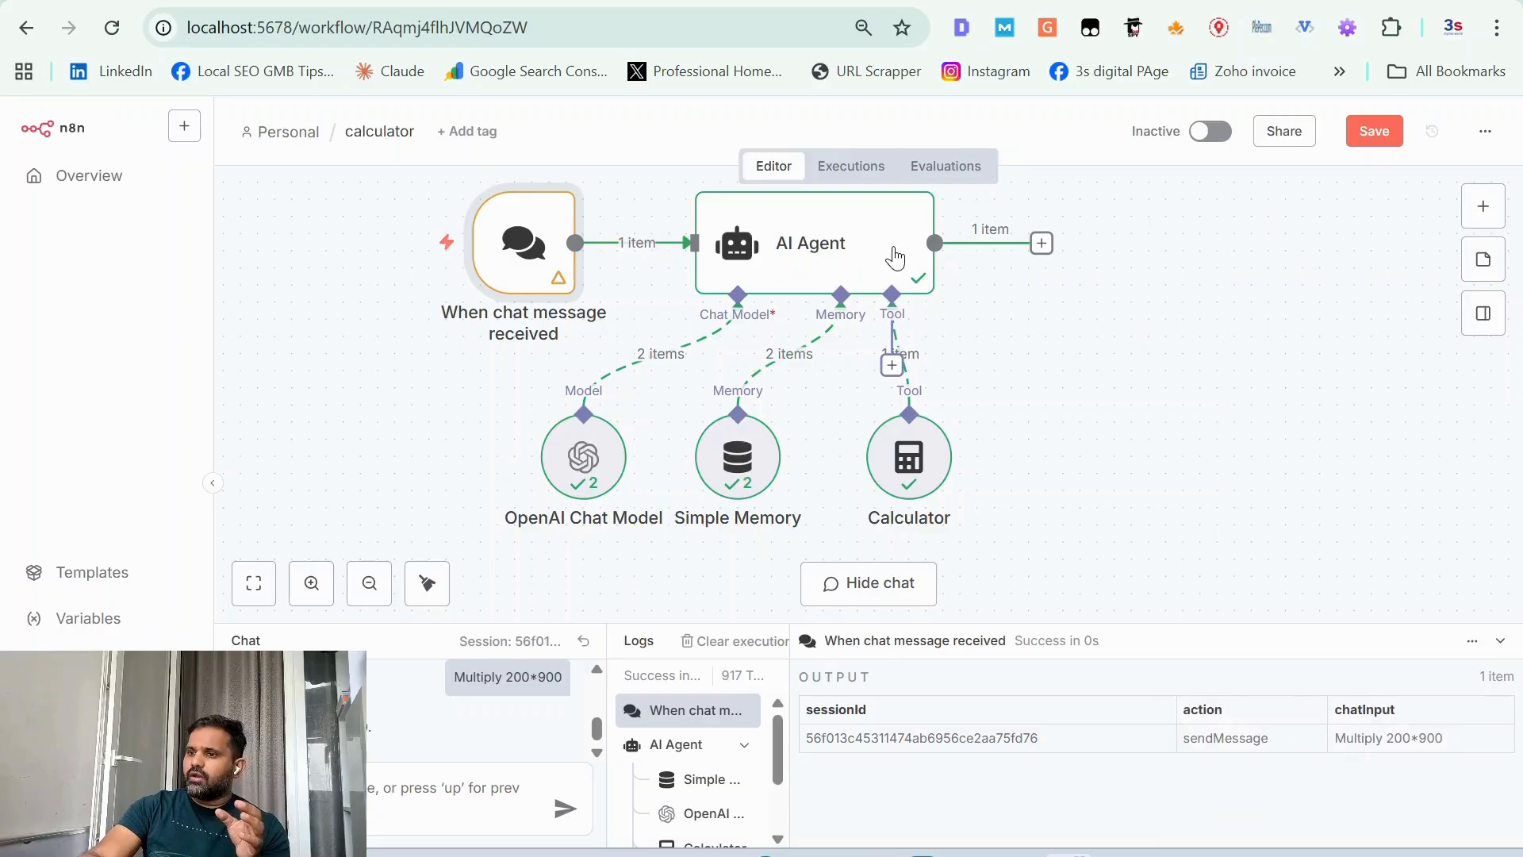
# Step: Activate the calculator workflow and dismiss both production checklist suggestions
pyautogui.click(1210, 131)
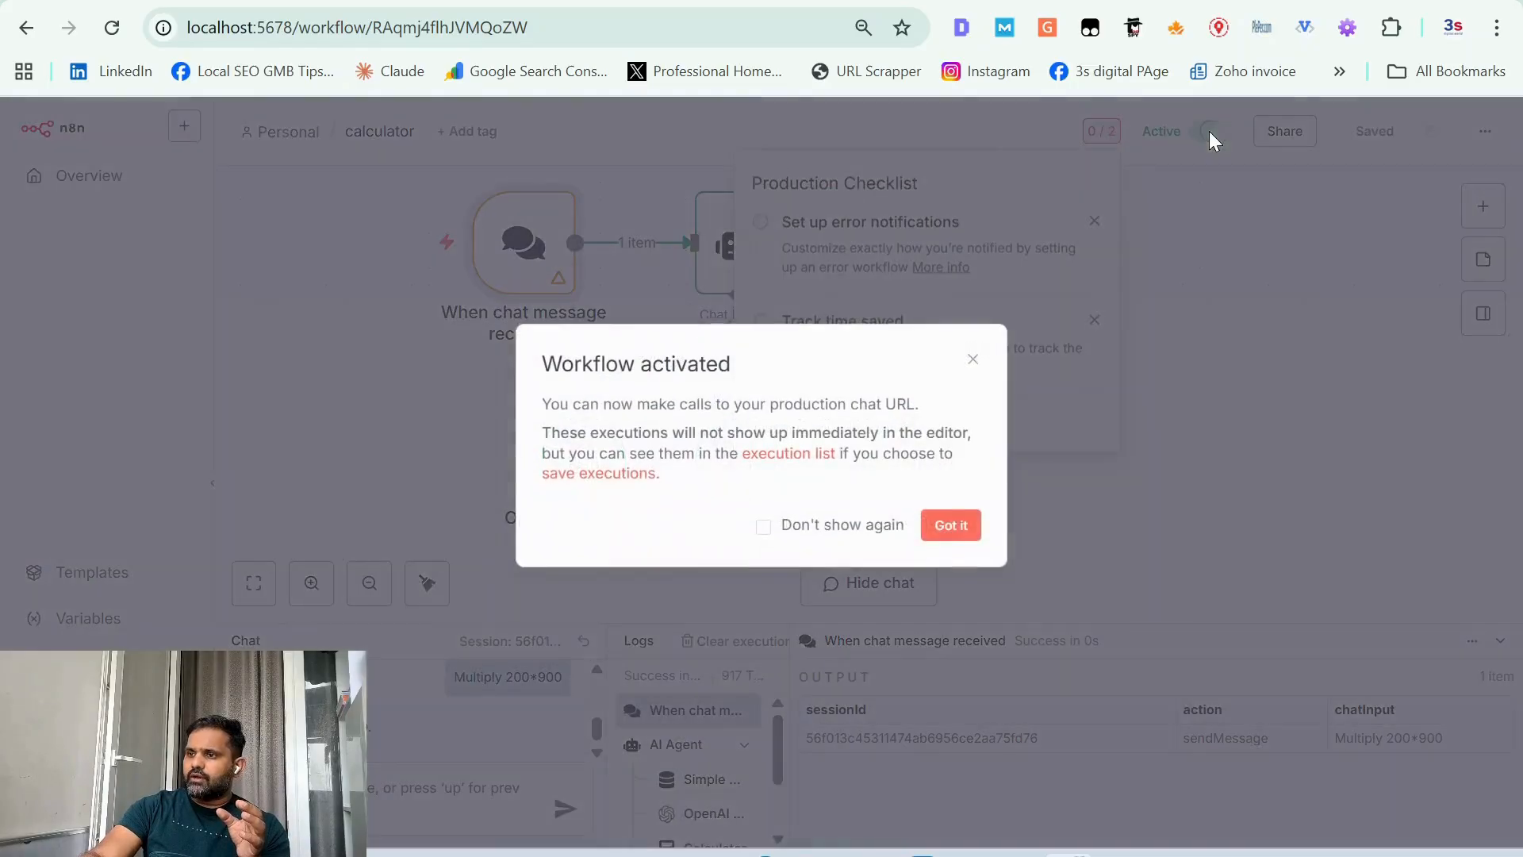
pyautogui.click(960, 526)
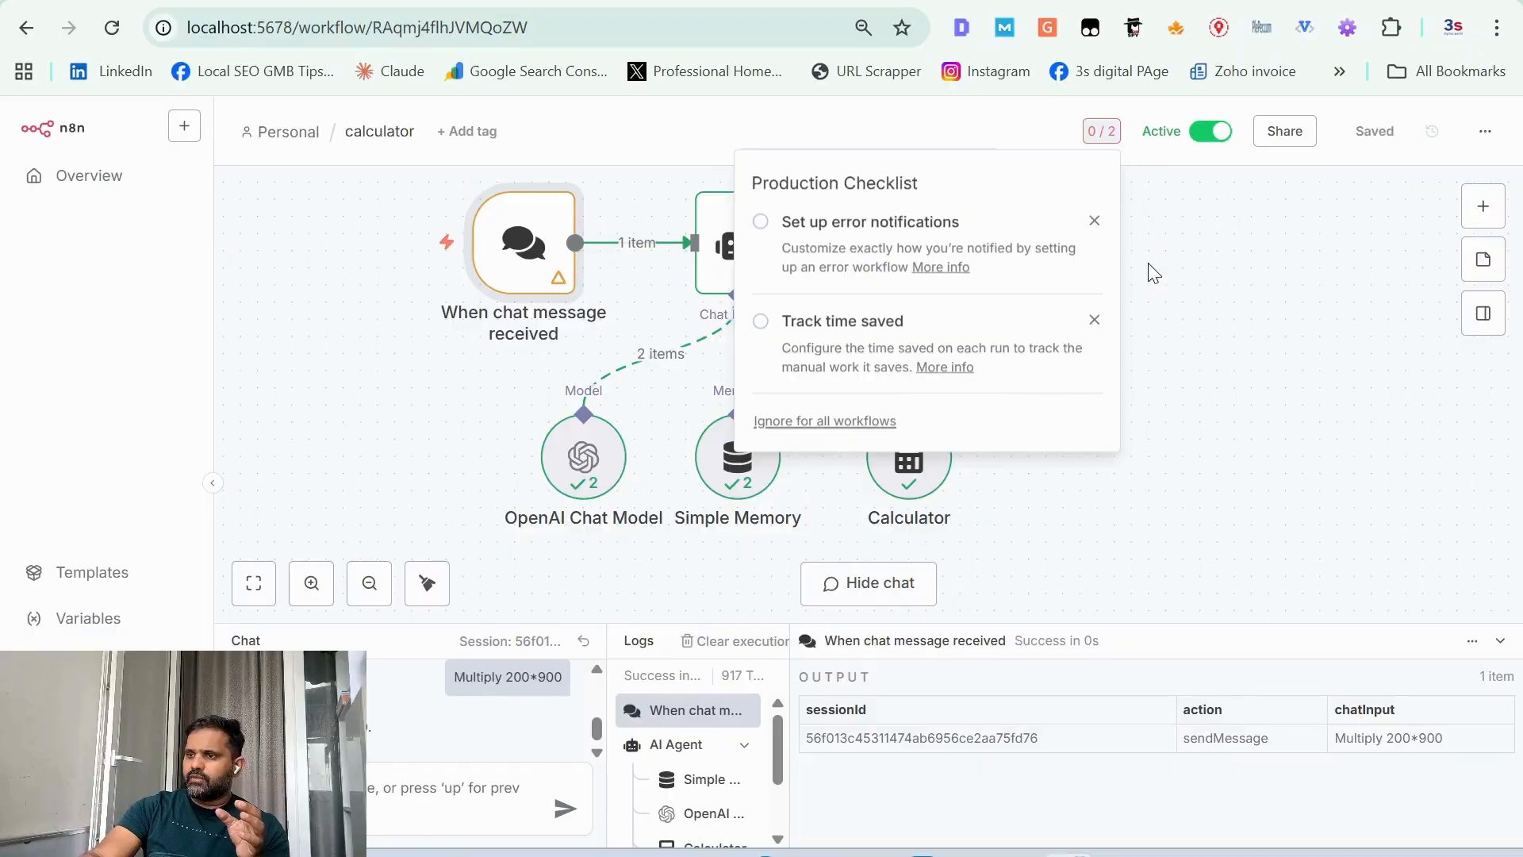
pyautogui.click(1094, 221)
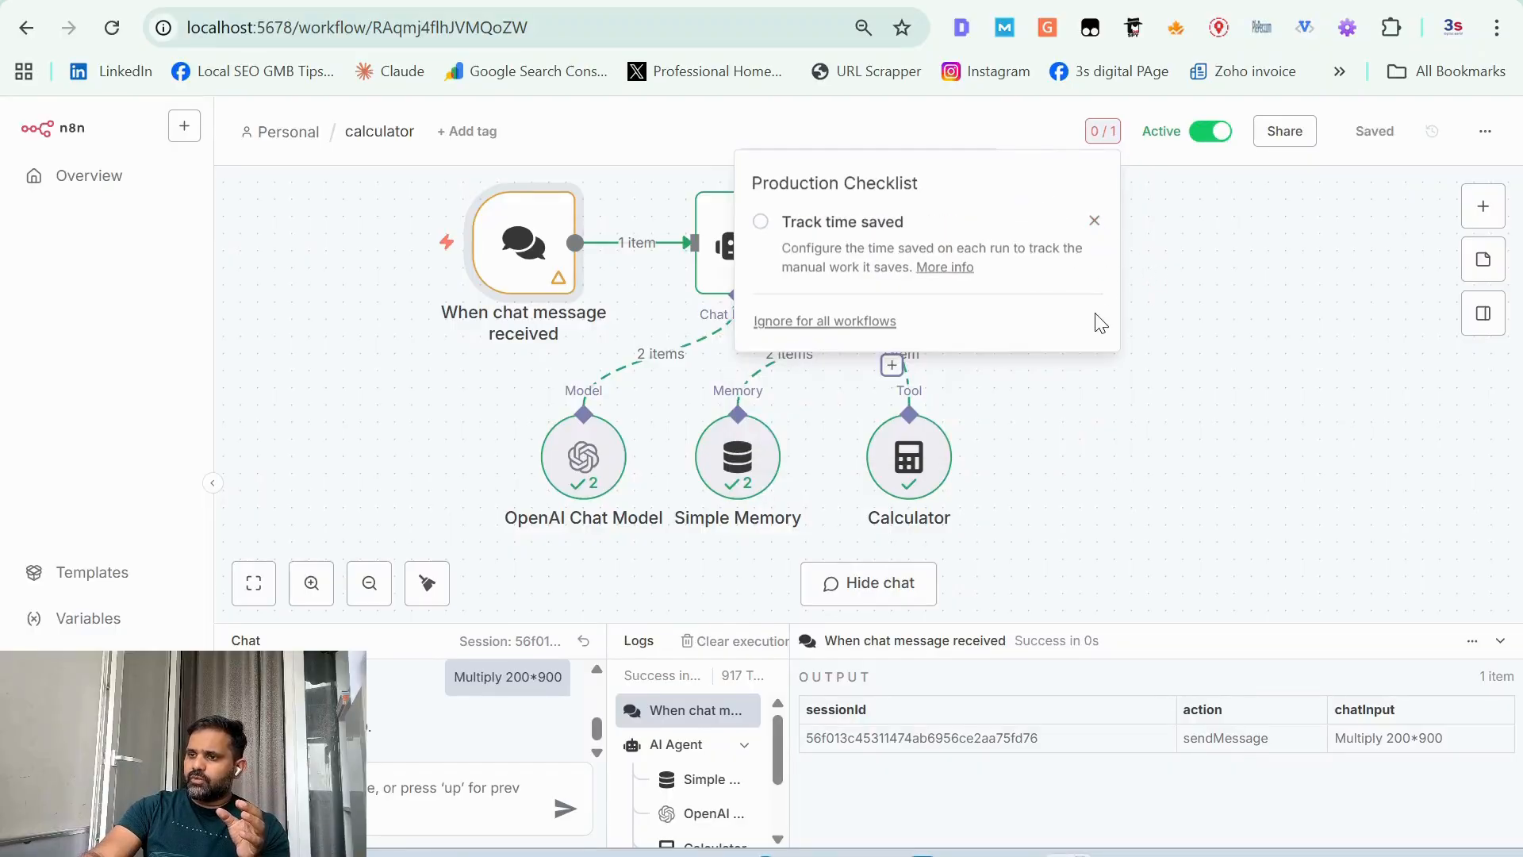
pyautogui.click(1095, 221)
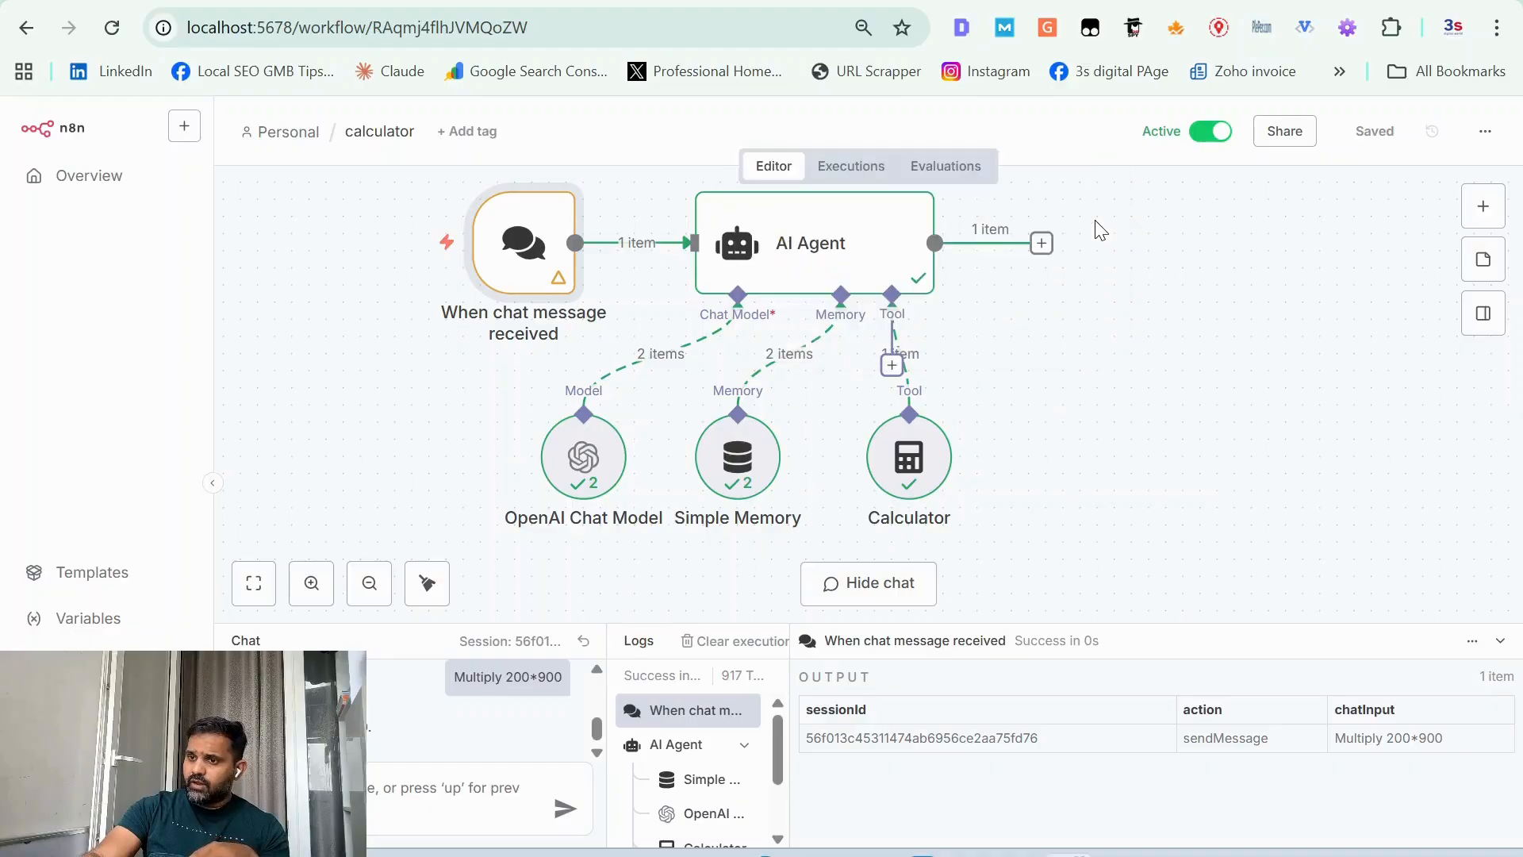
# Step: Turn off public availability in the chat trigger and deactivate the workflow
pyautogui.doubleClick(533, 250)
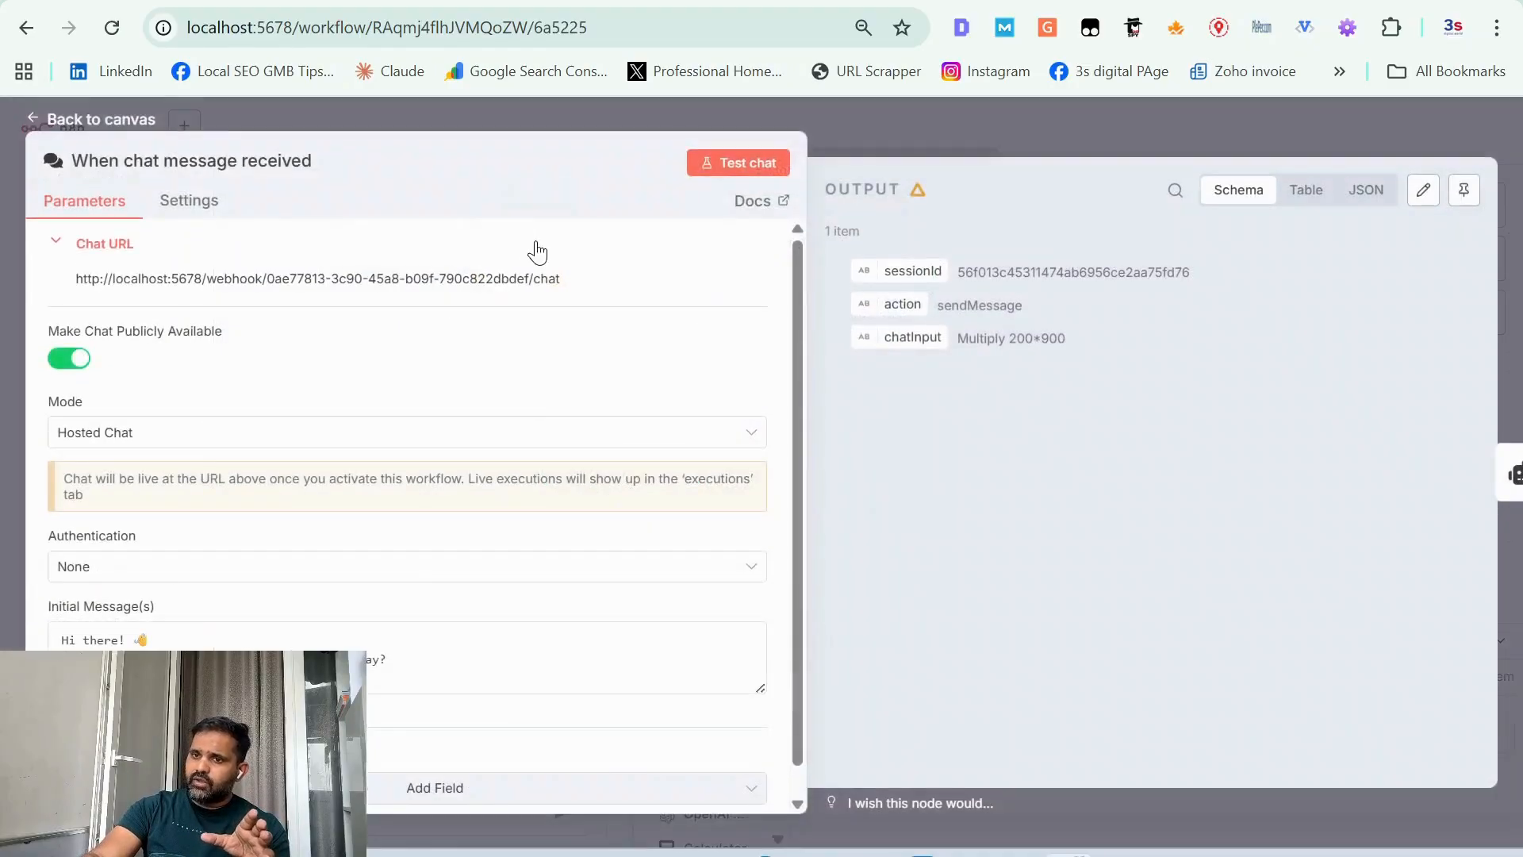
pyautogui.click(63, 359)
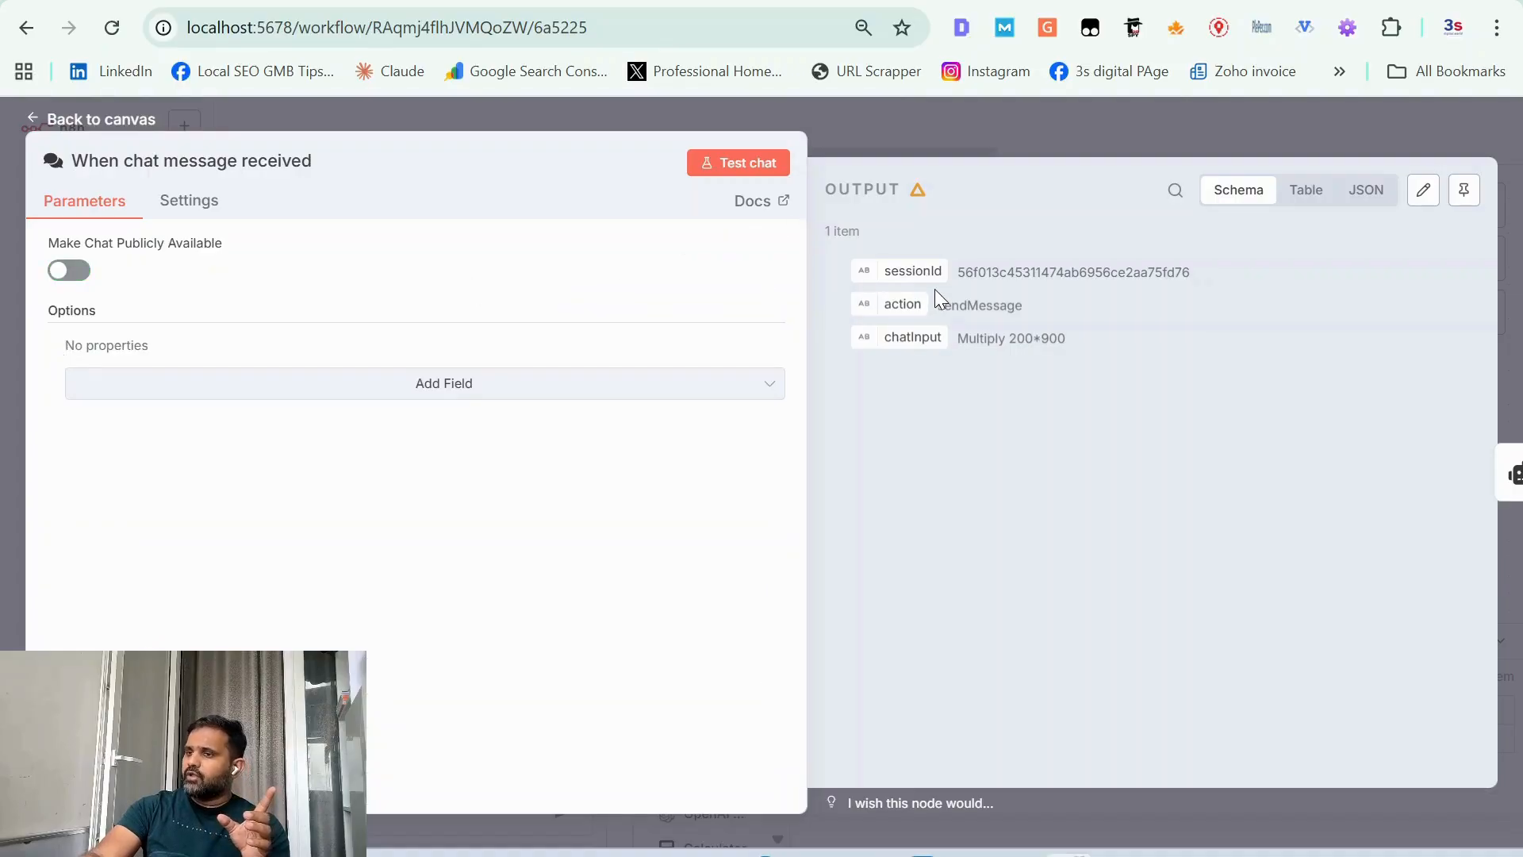
pyautogui.click(897, 155)
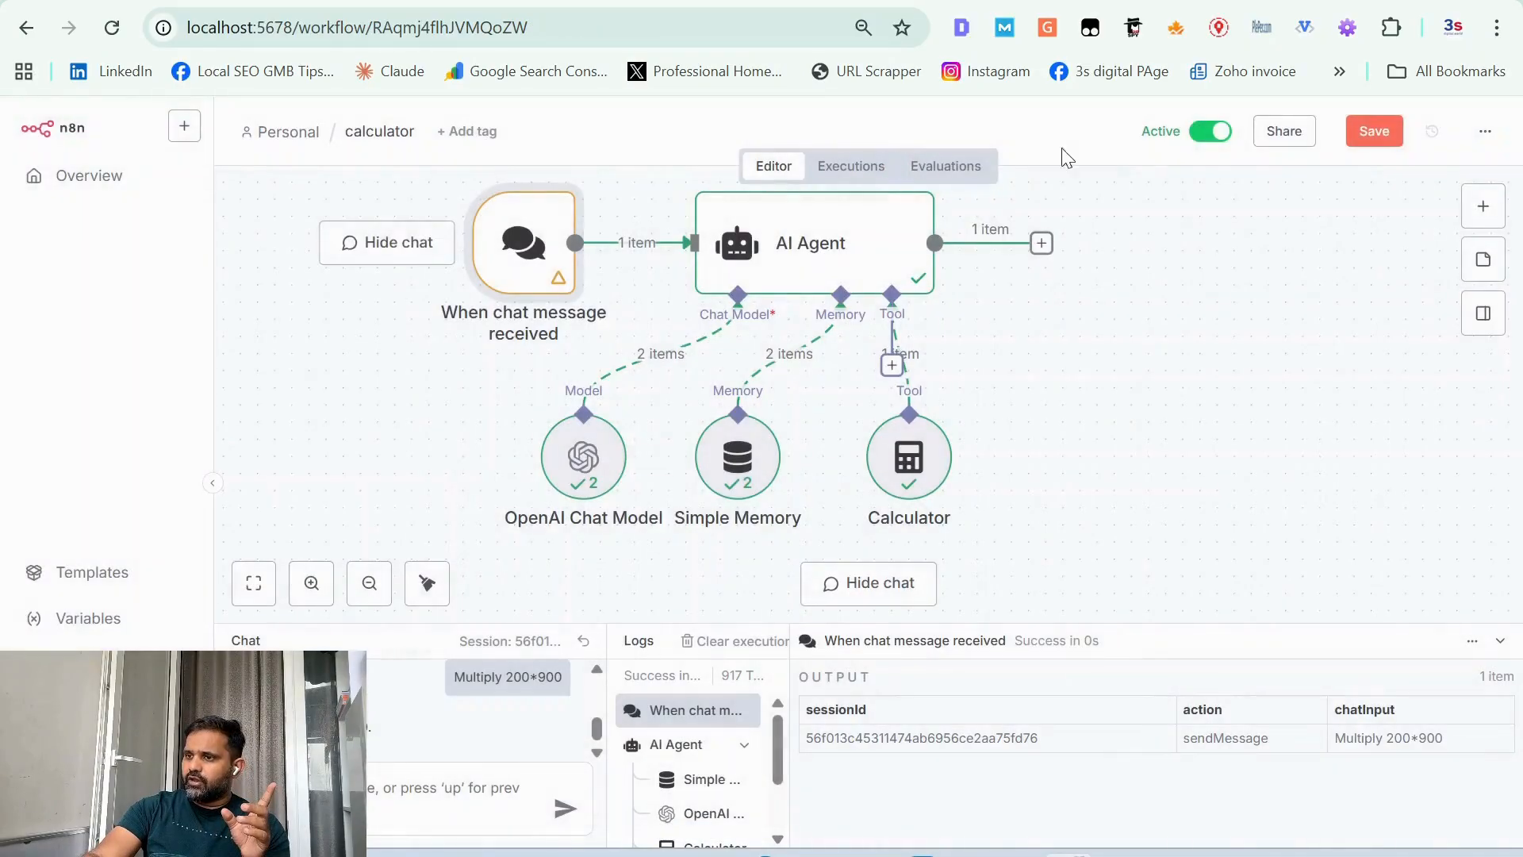
pyautogui.click(1205, 137)
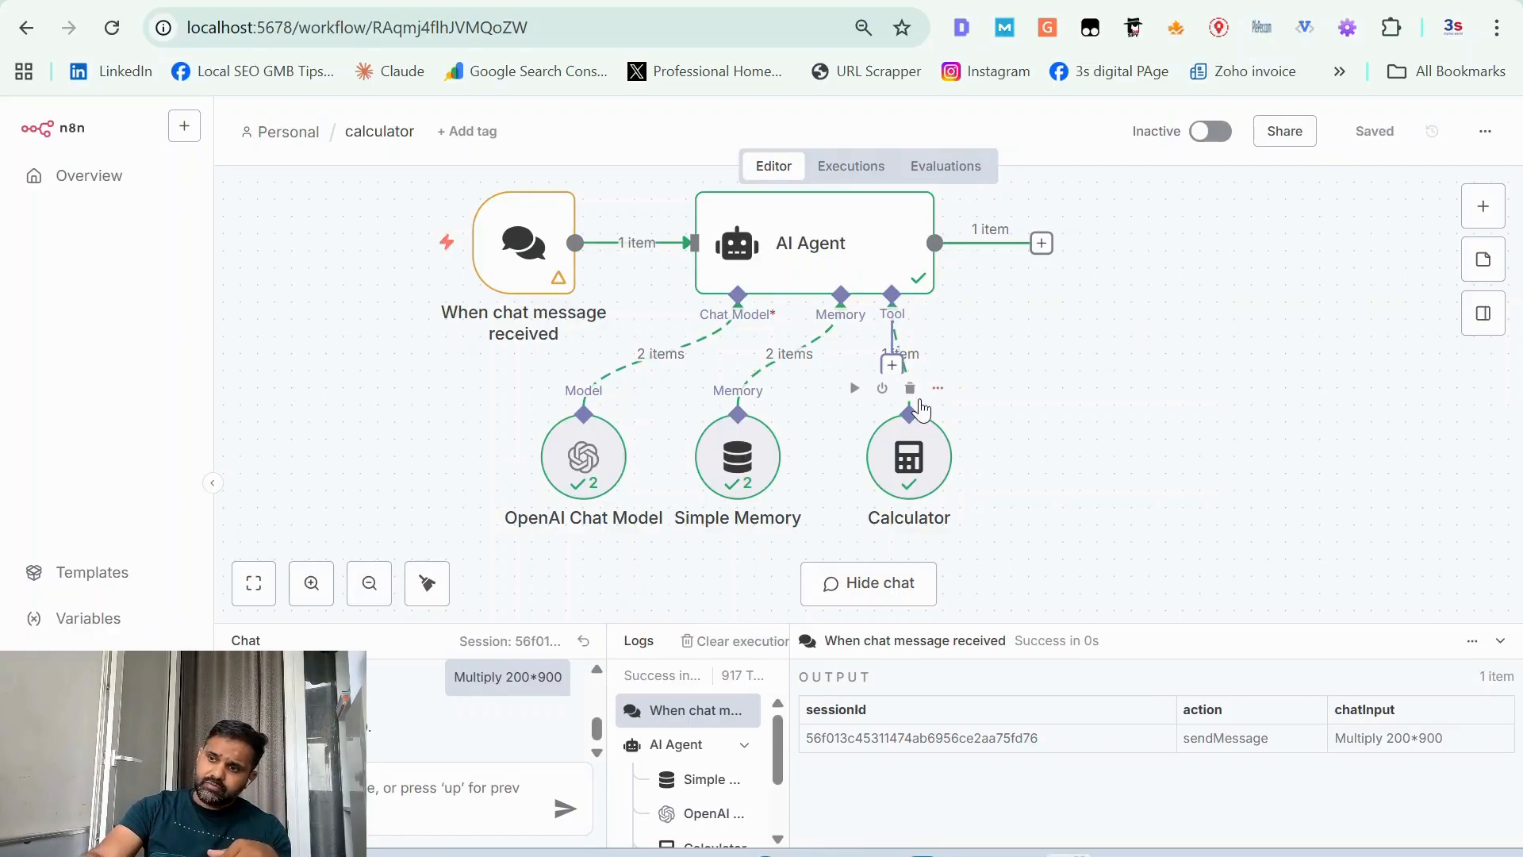
# Step: Attach the OpenWeatherMap Tool to the AI Agent's tool connection and return to the workflow canvas
pyautogui.moveTo(912, 373)
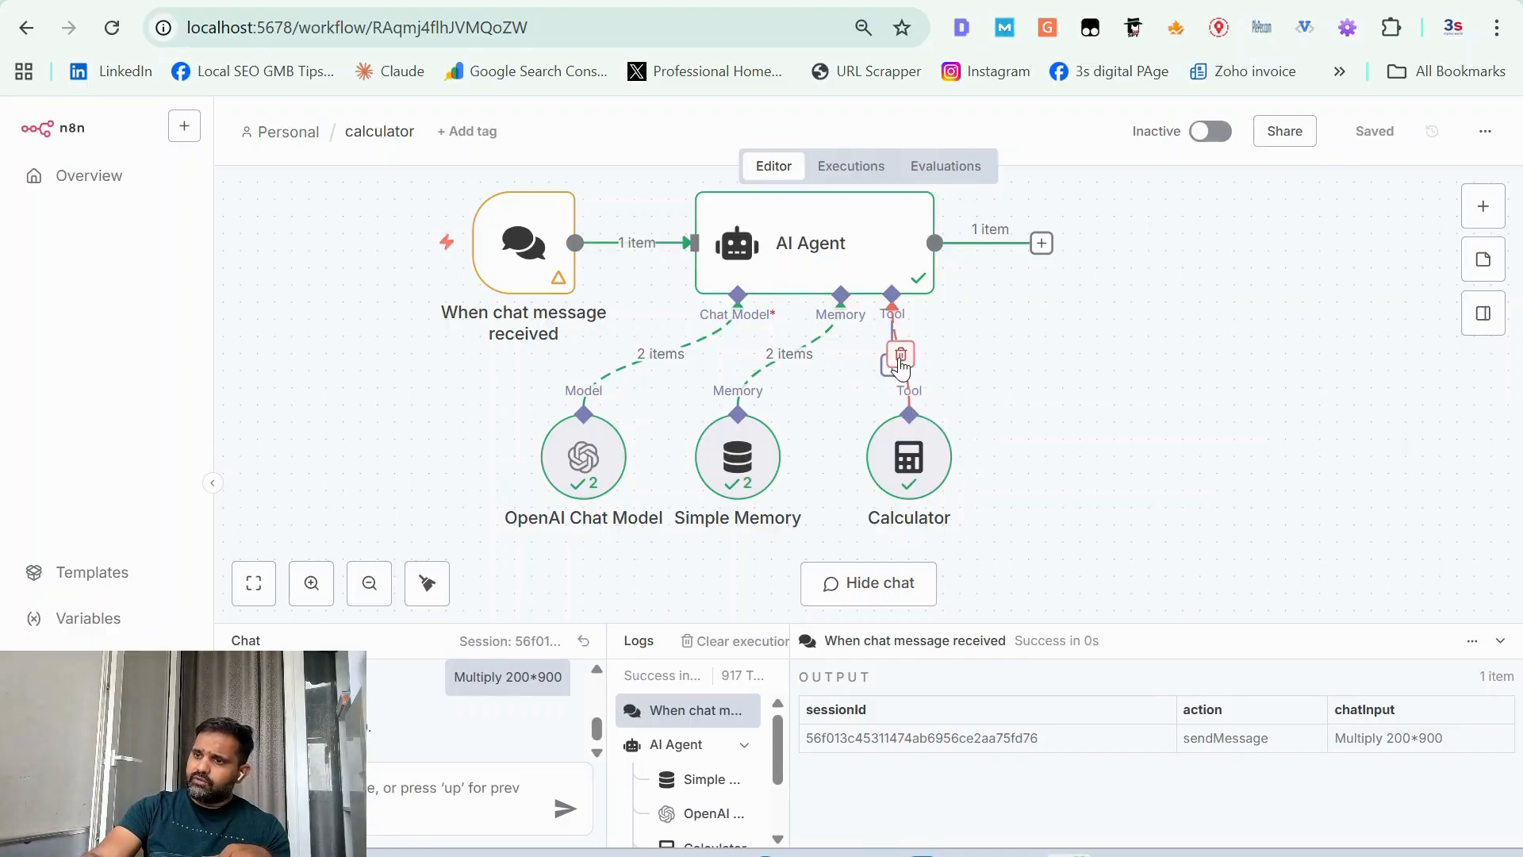
pyautogui.click(890, 369)
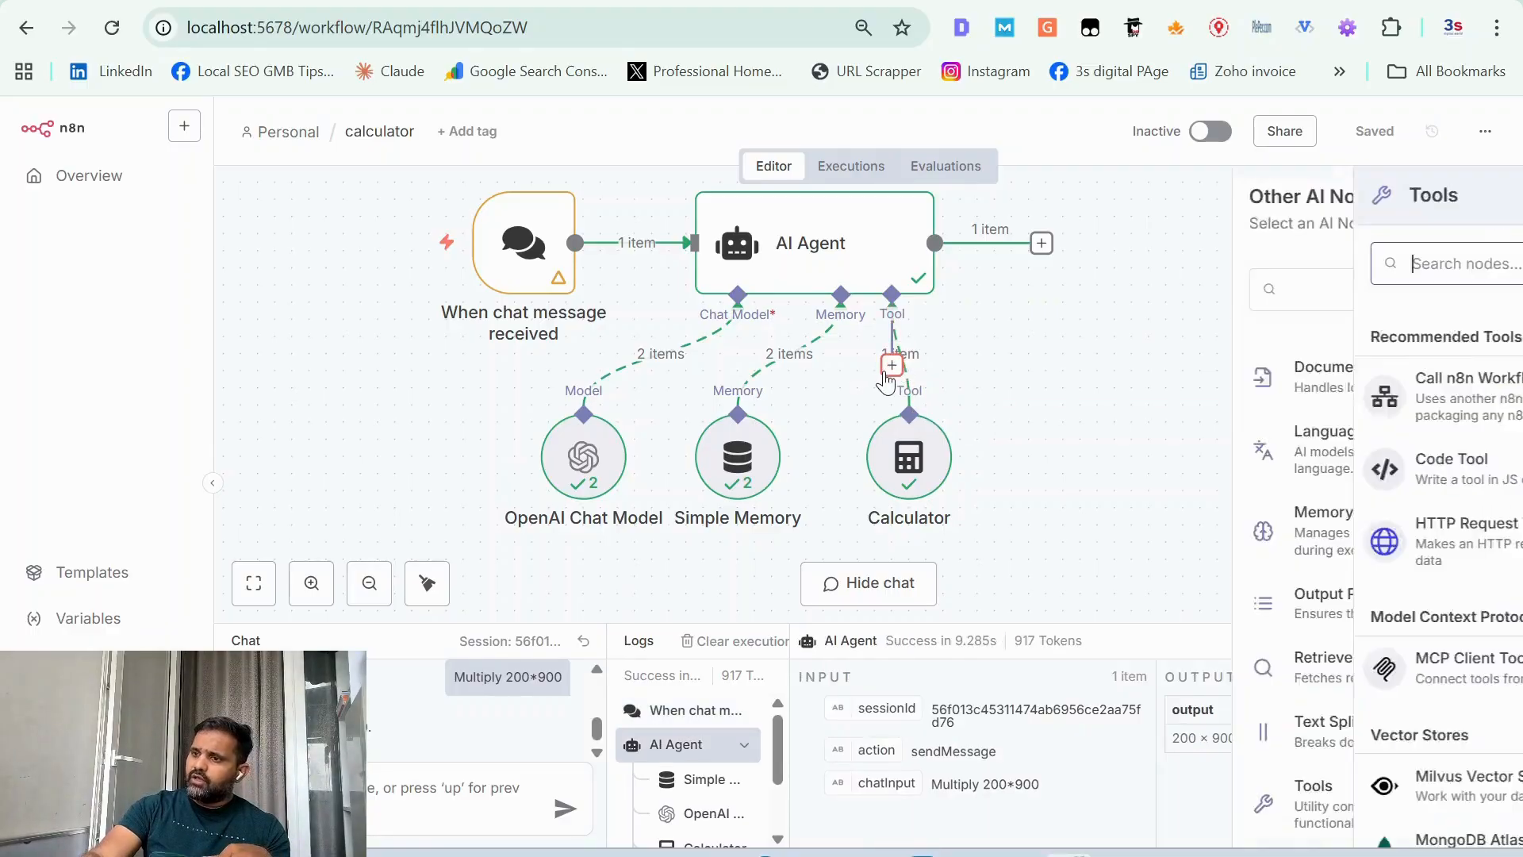
pyautogui.click(1247, 263)
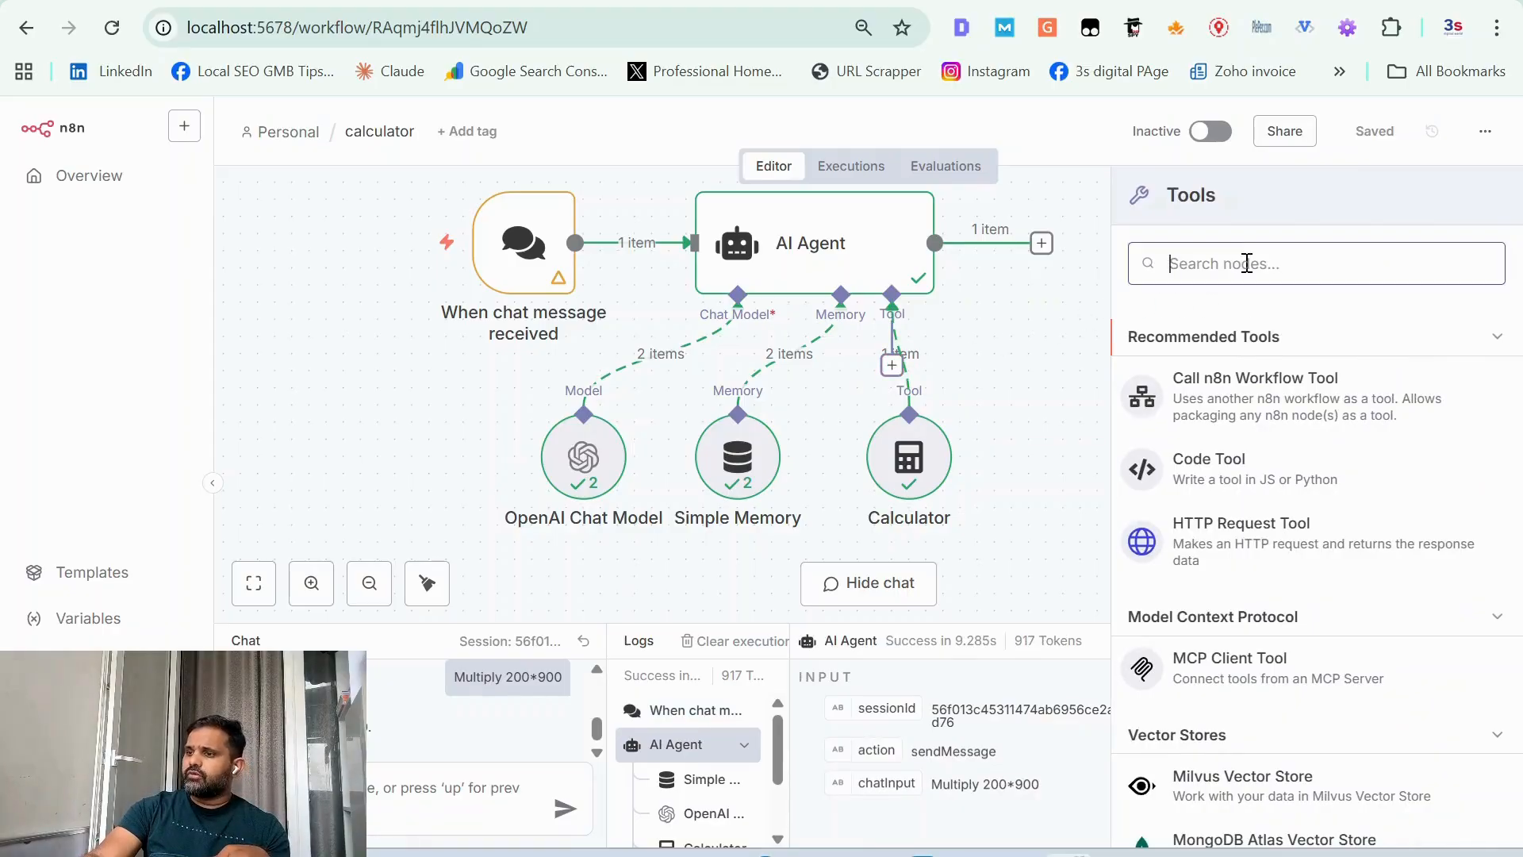
pyautogui.write('We')
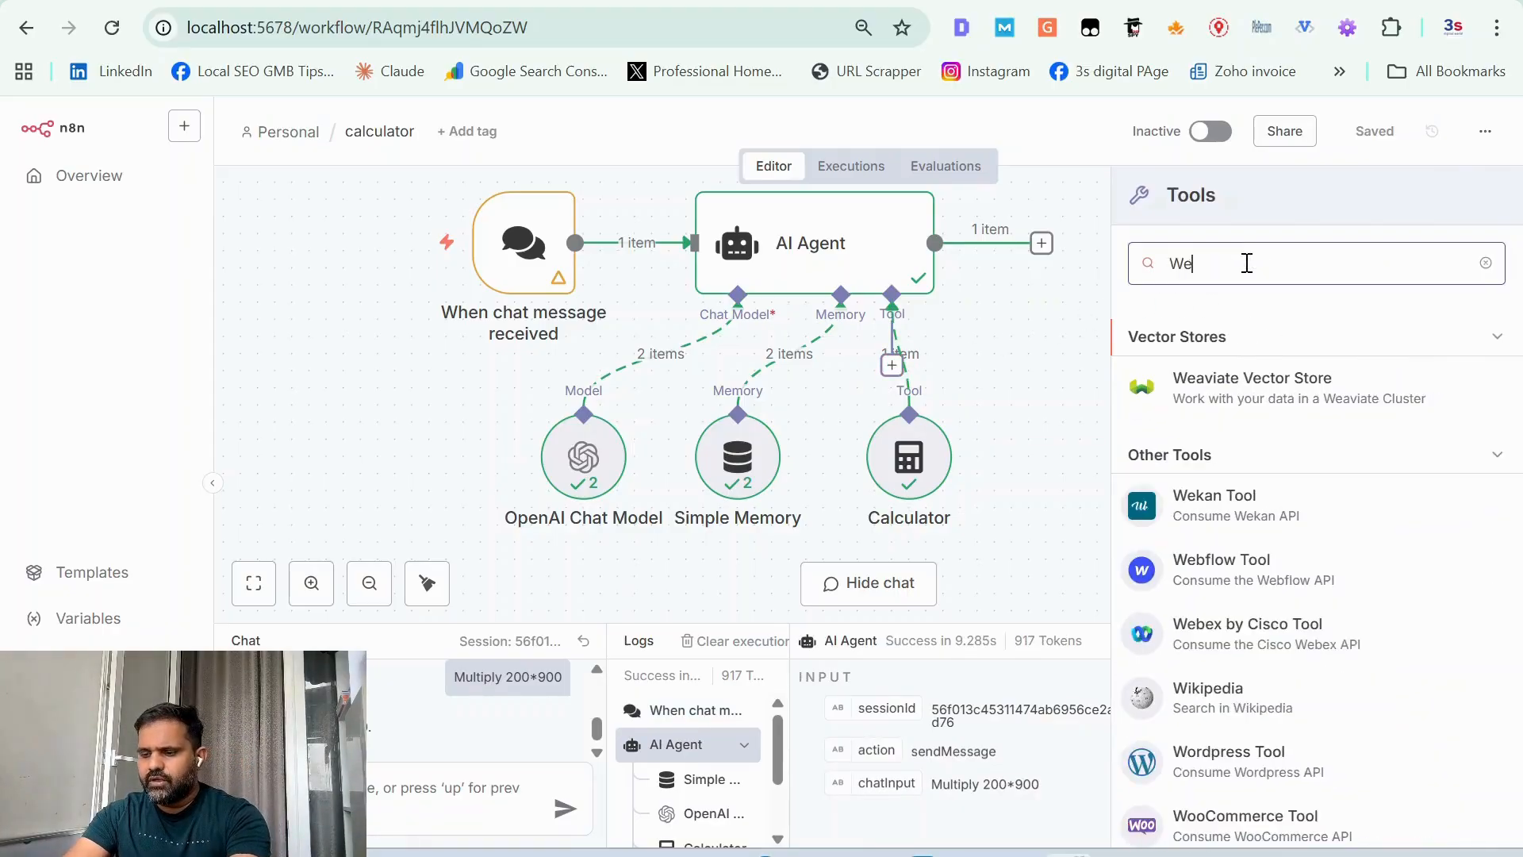
pyautogui.write('ather')
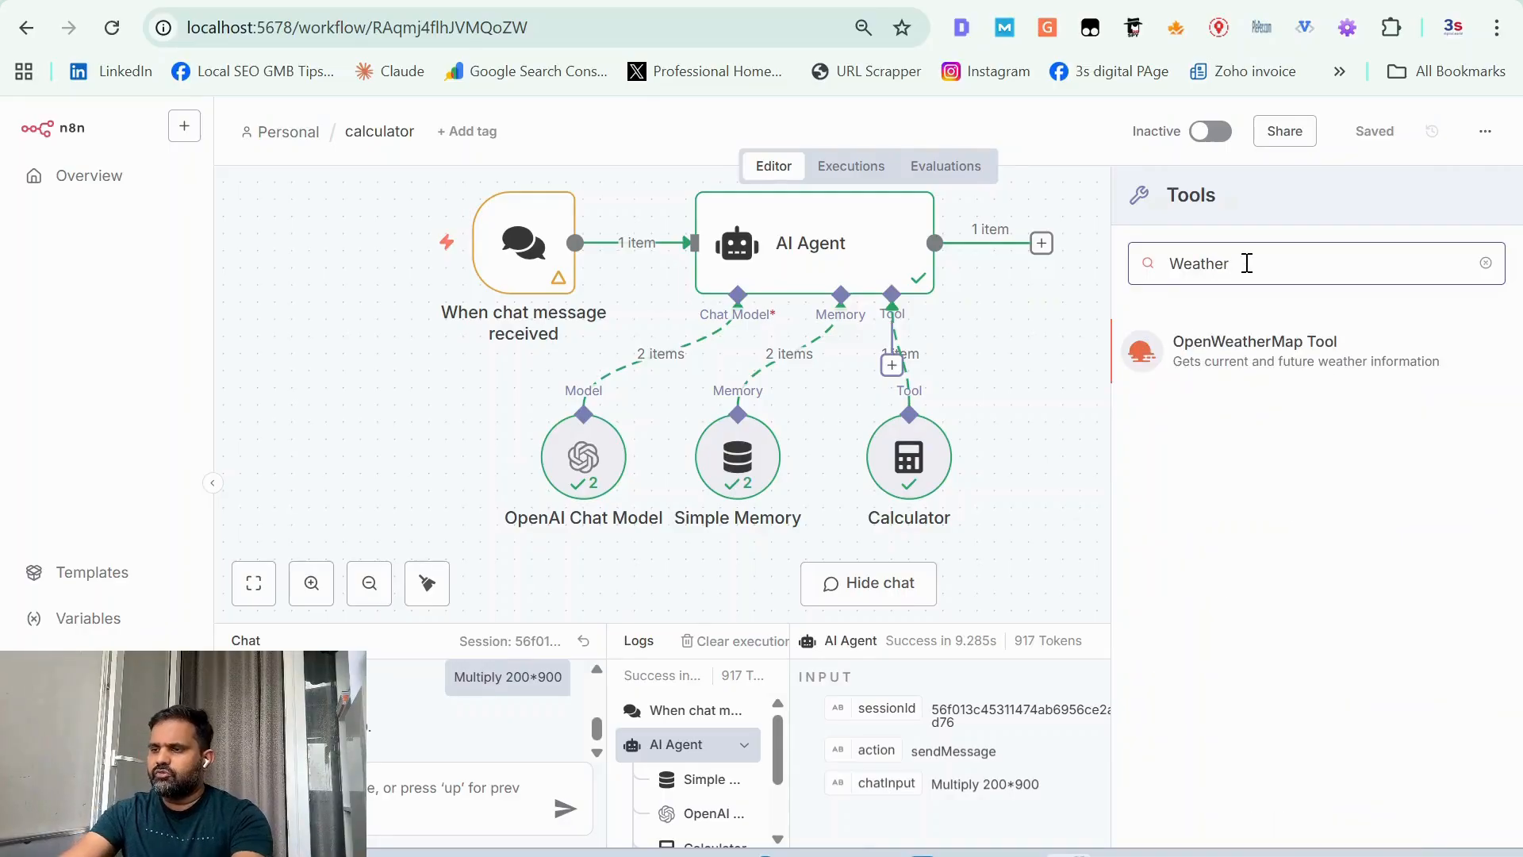
pyautogui.click(1252, 333)
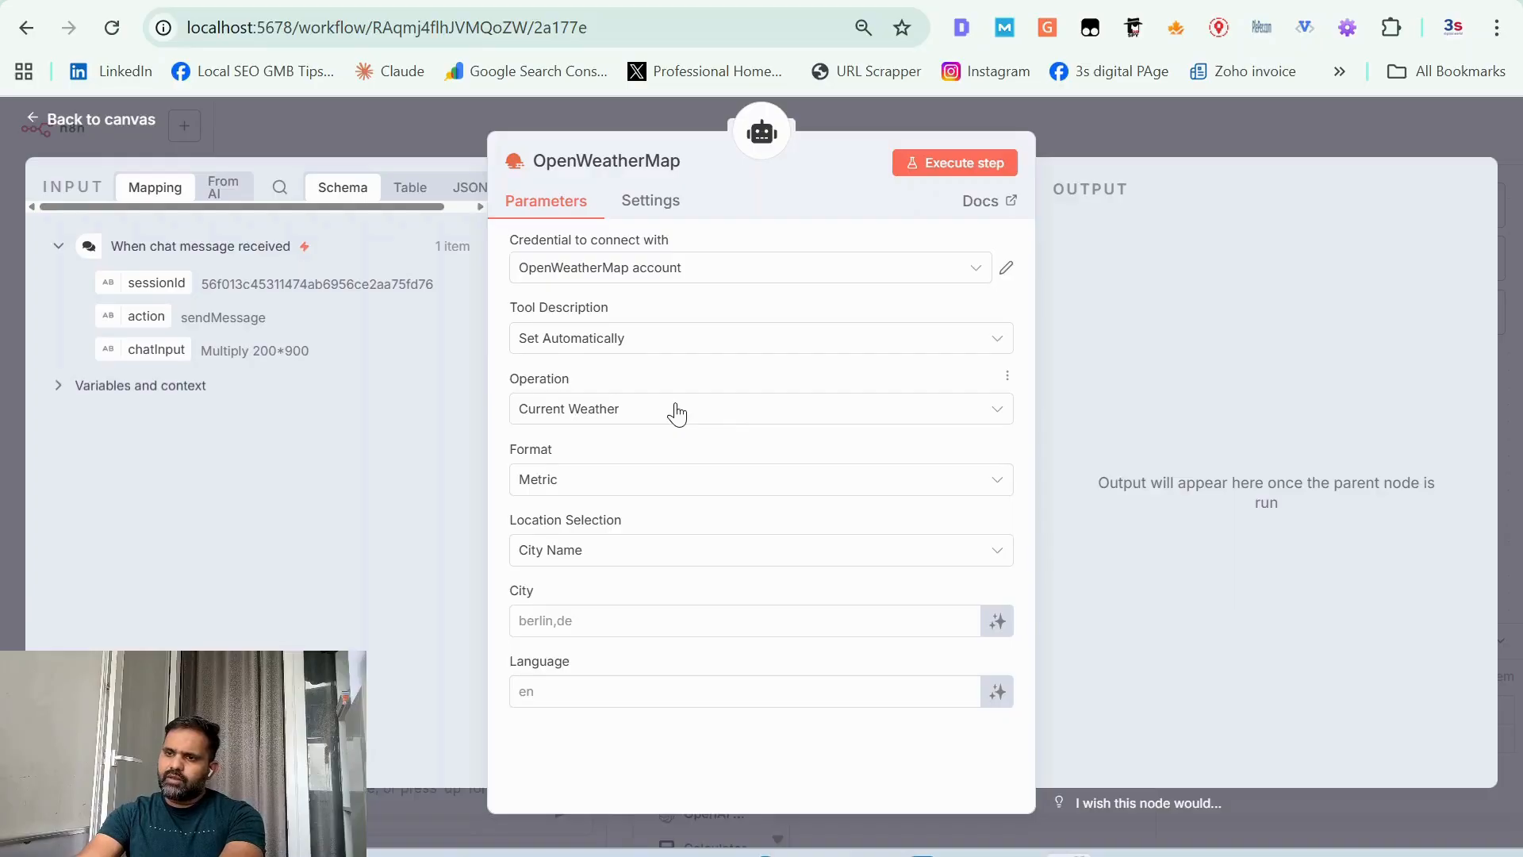
pyautogui.click(683, 276)
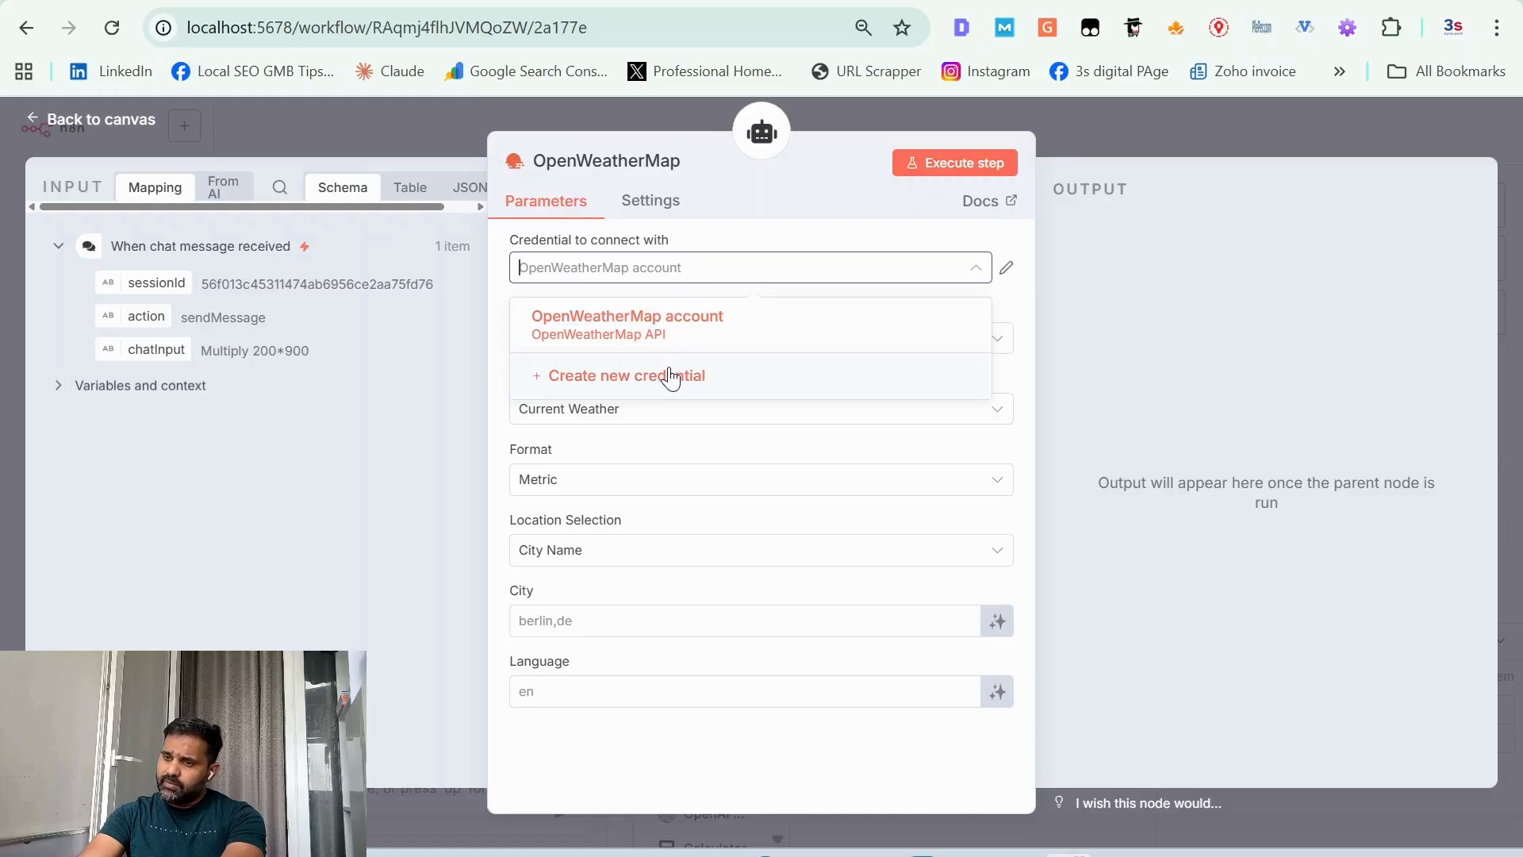
pyautogui.click(110, 119)
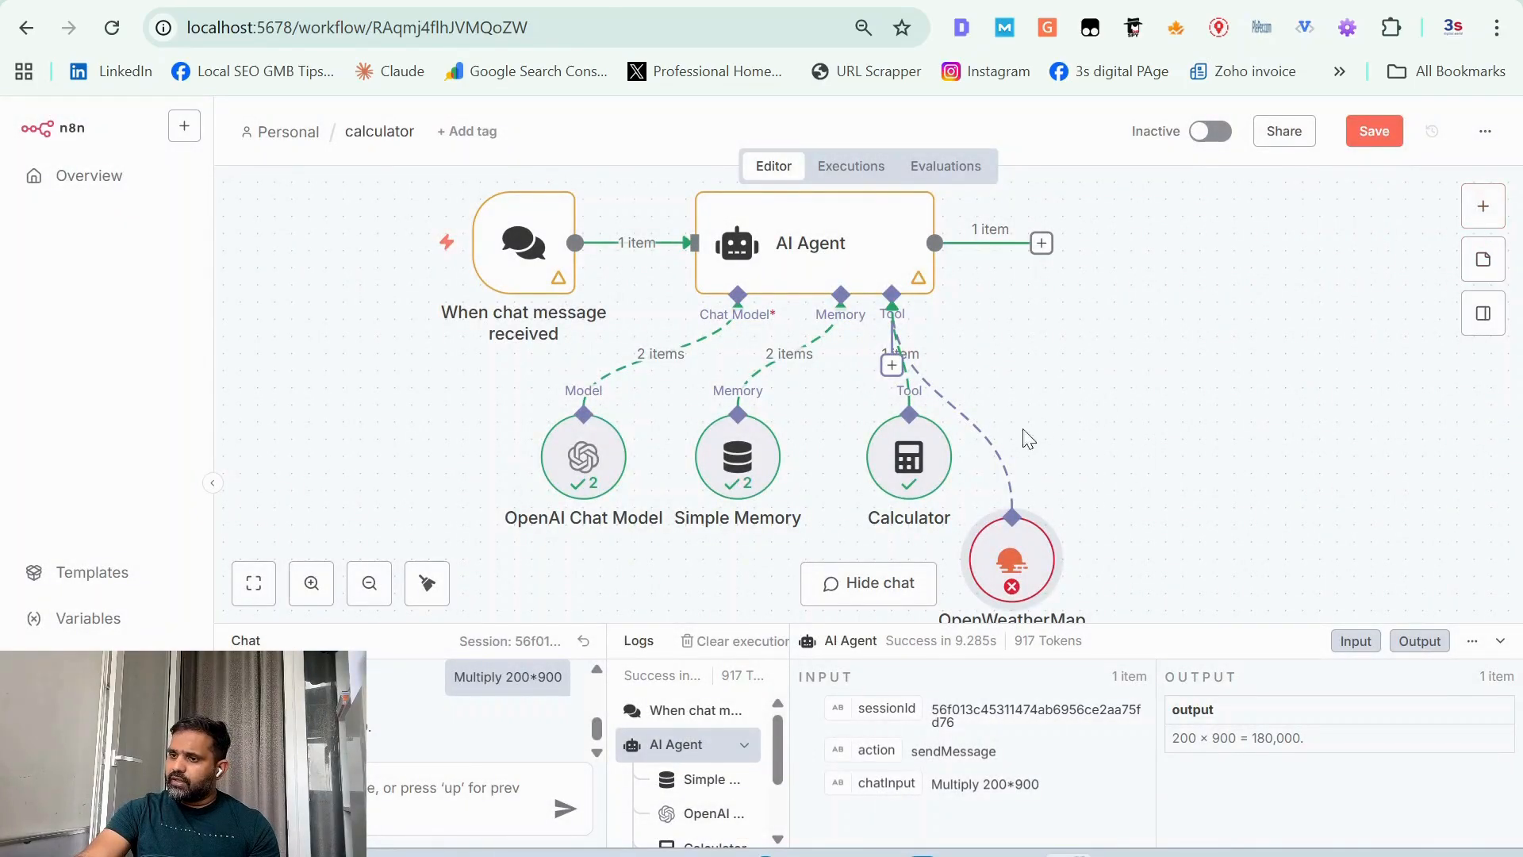
# Step: Search the nodes that can follow the AI Agent for "htt" and close the search without adding one
pyautogui.click(1041, 243)
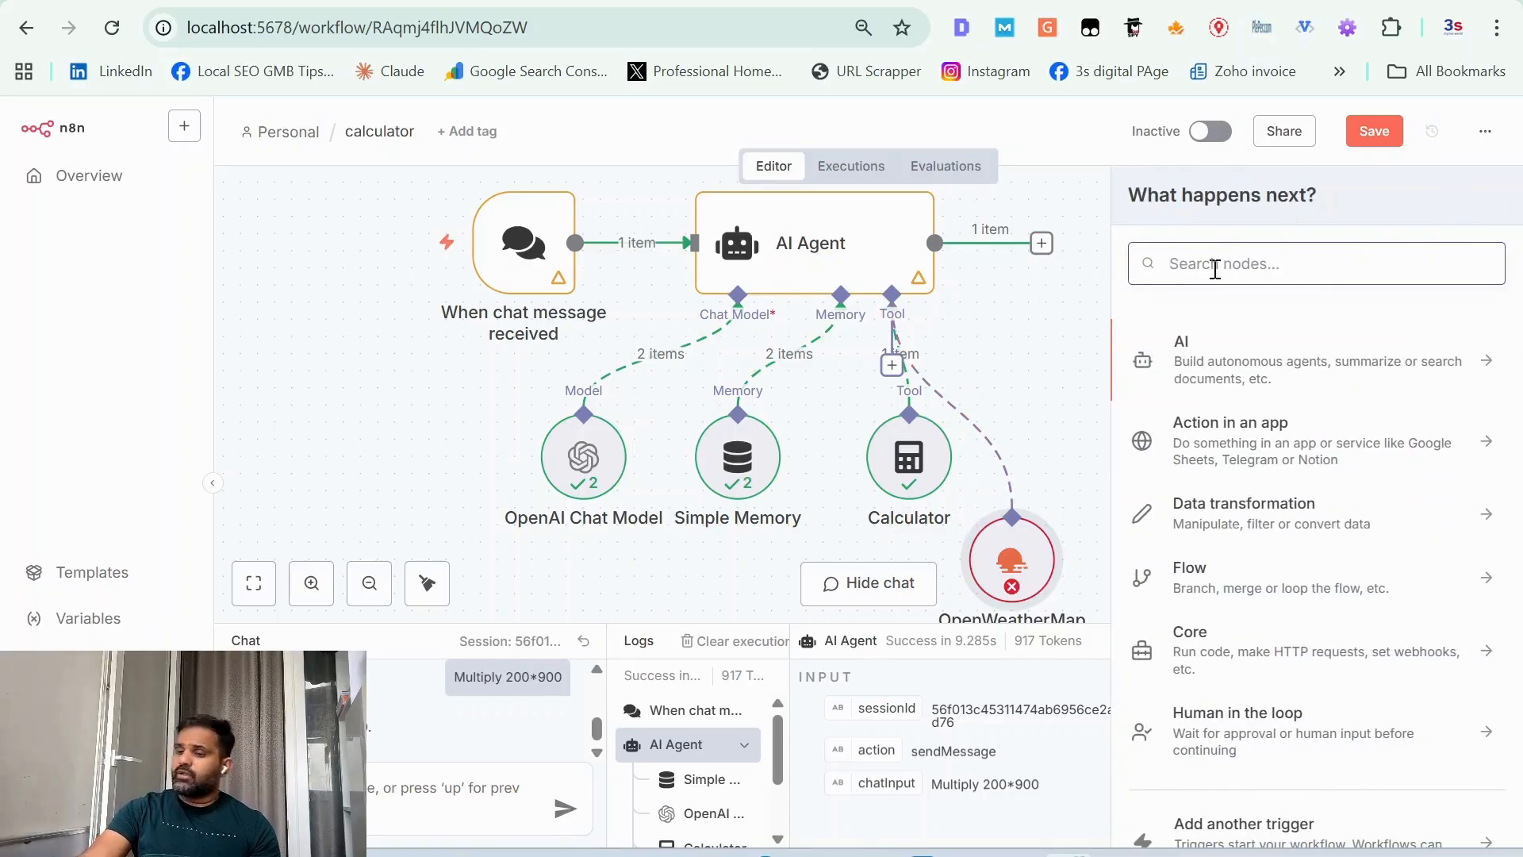
pyautogui.write('htt')
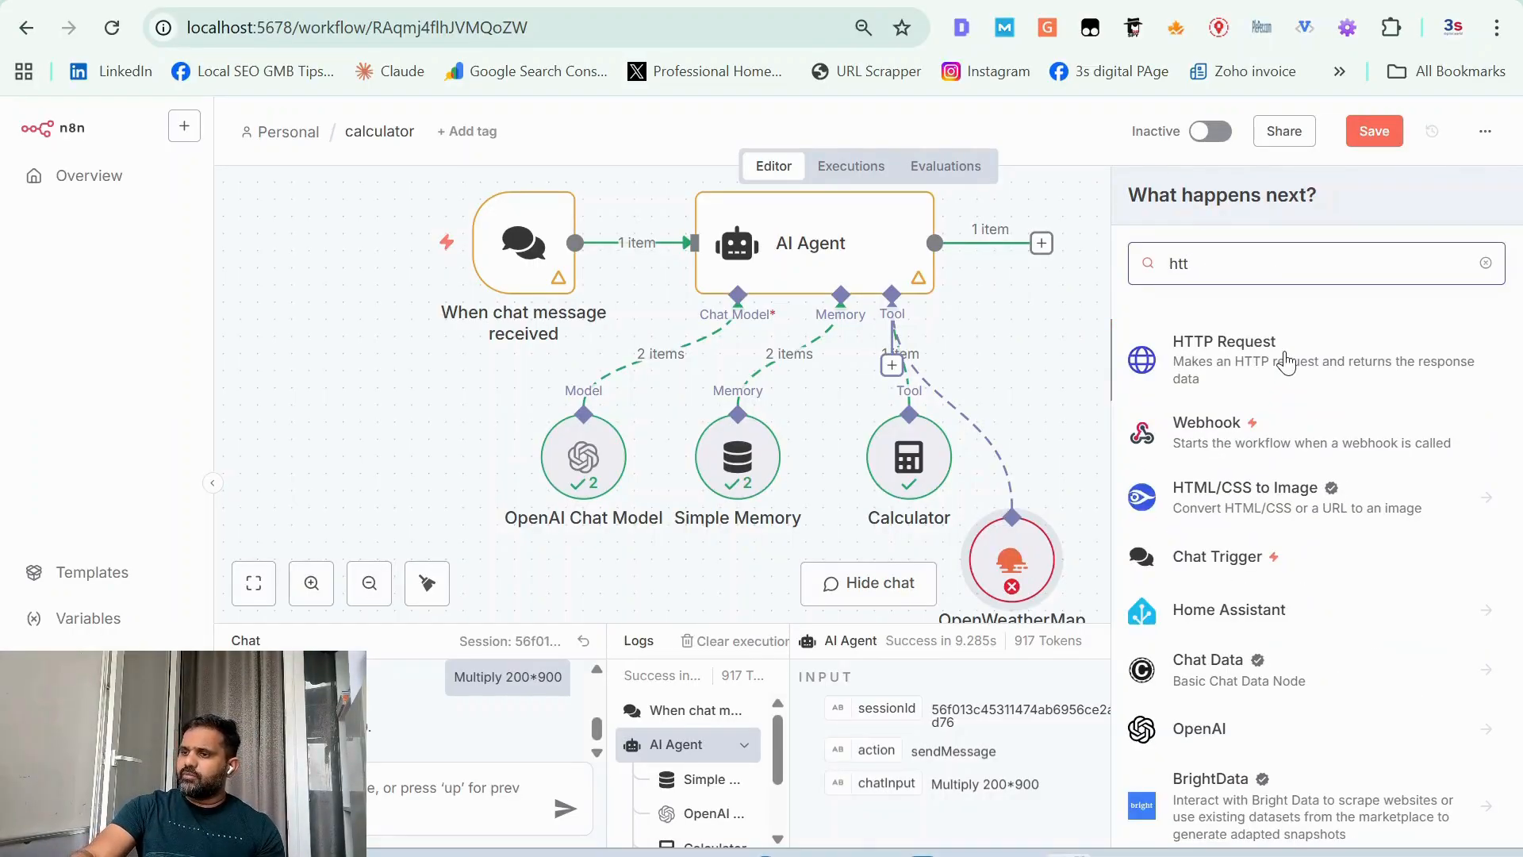
pyautogui.click(1065, 302)
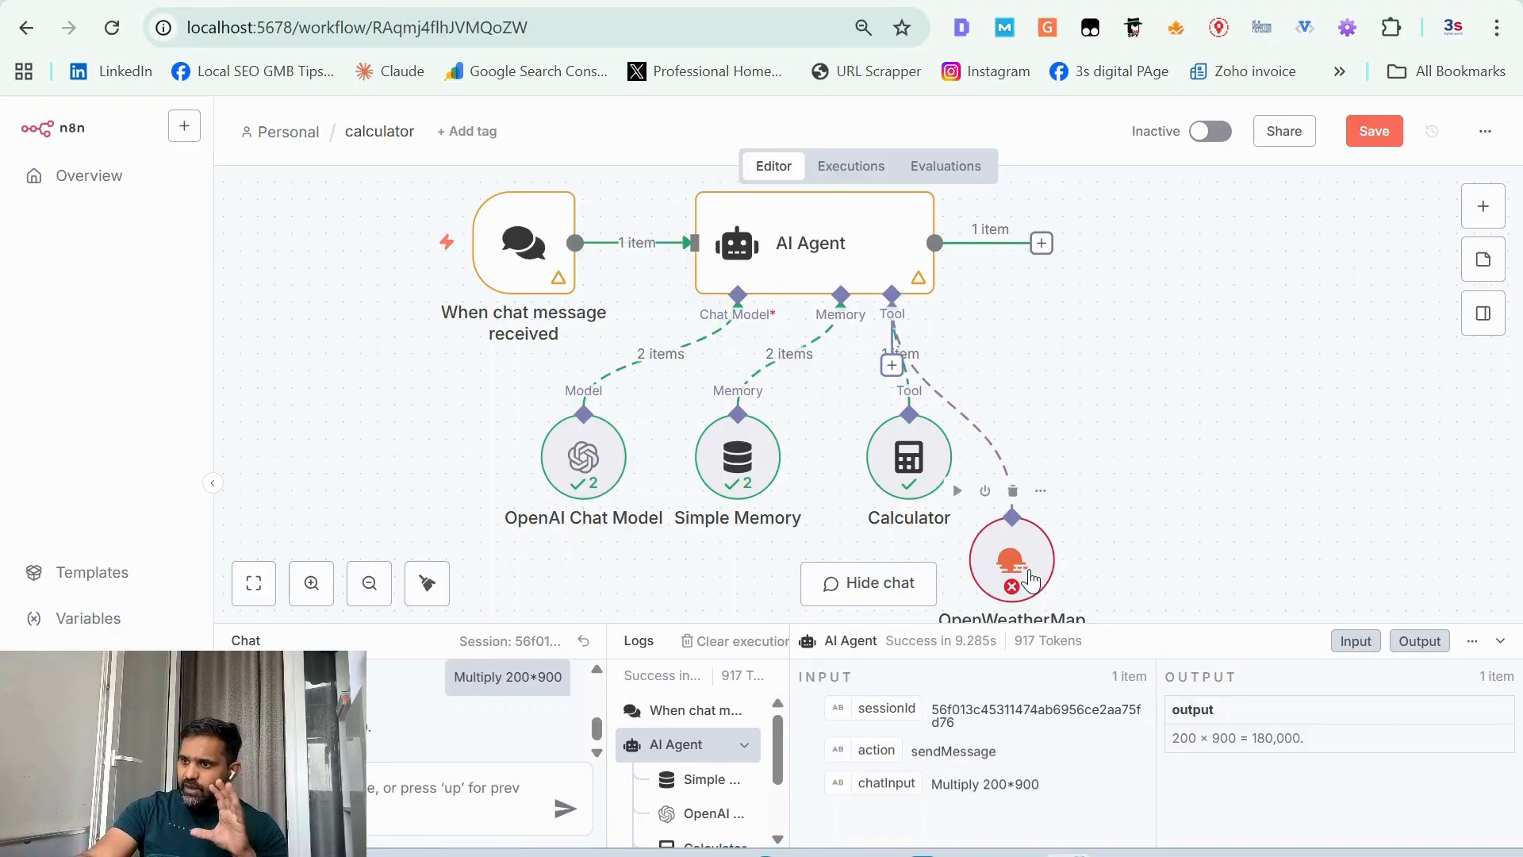
# Step: Start a new OpenWeatherMap API credential from the OpenWeatherMap tool's settings and open the credential's help documentation
pyautogui.doubleClick(1029, 575)
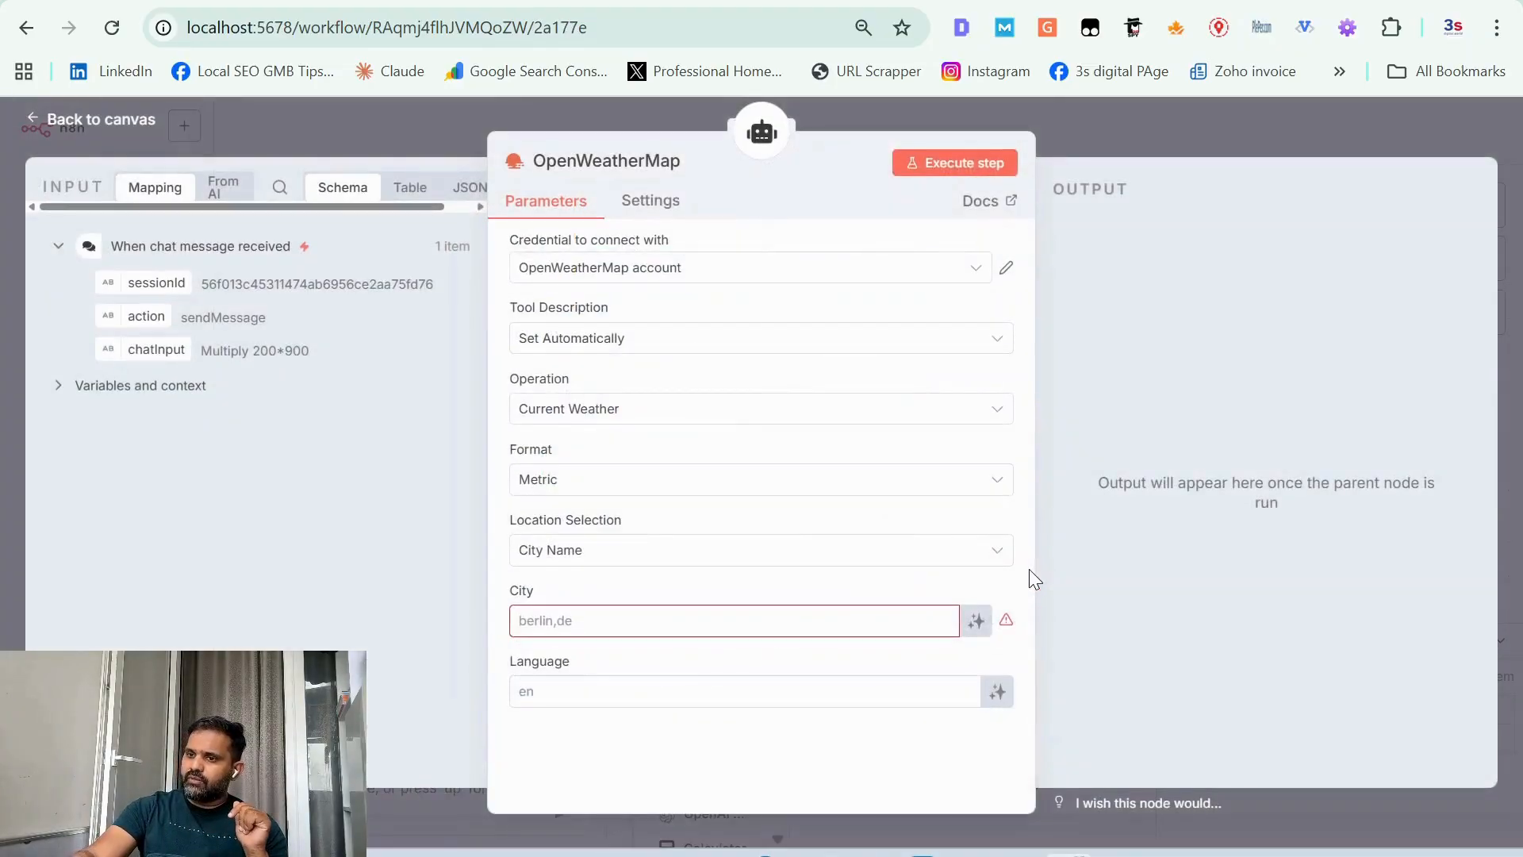
pyautogui.click(822, 265)
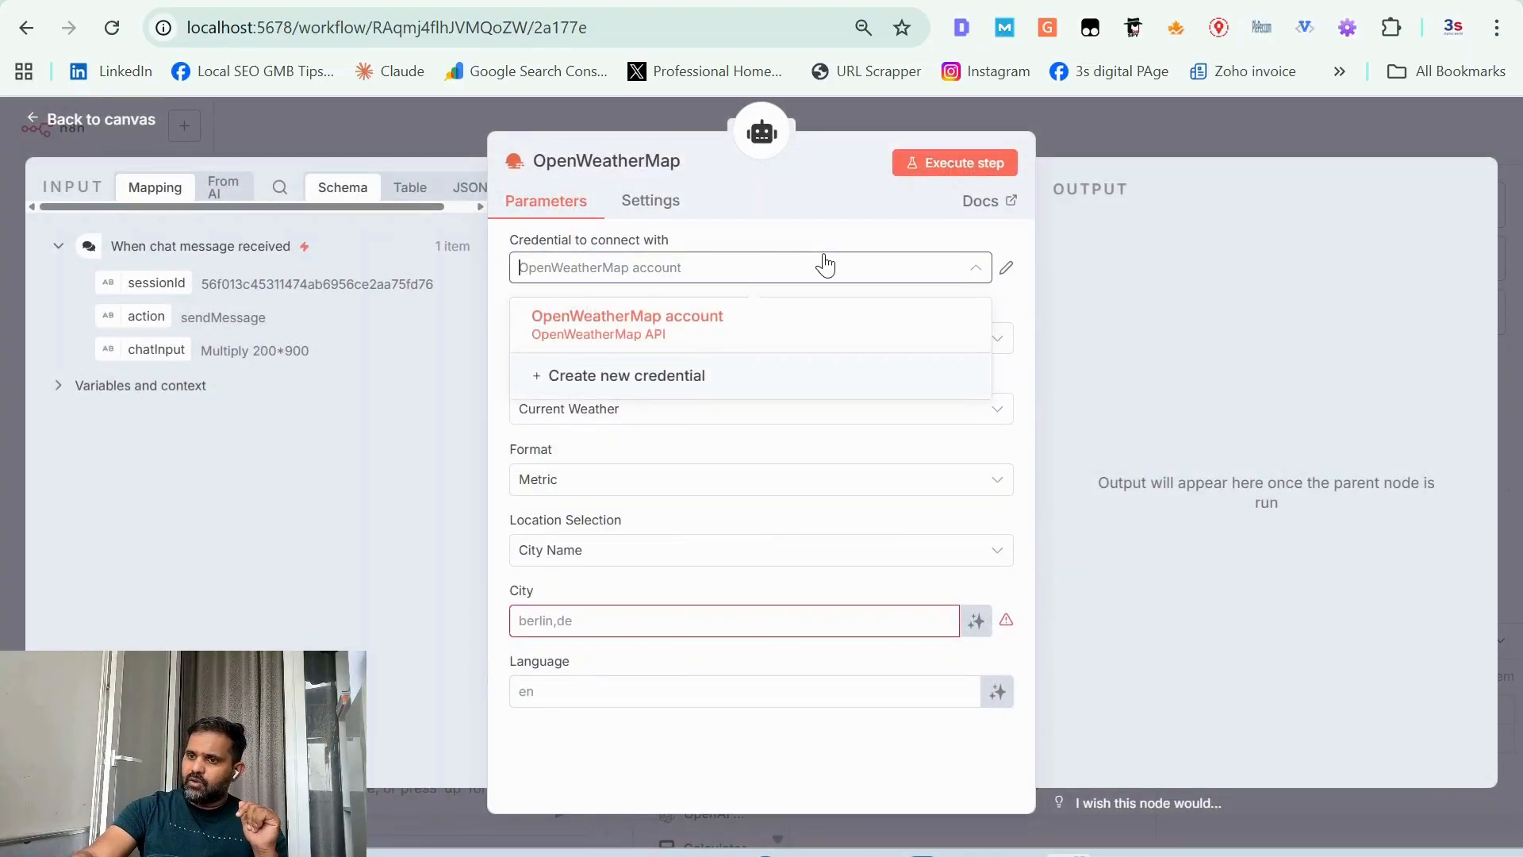
pyautogui.click(683, 378)
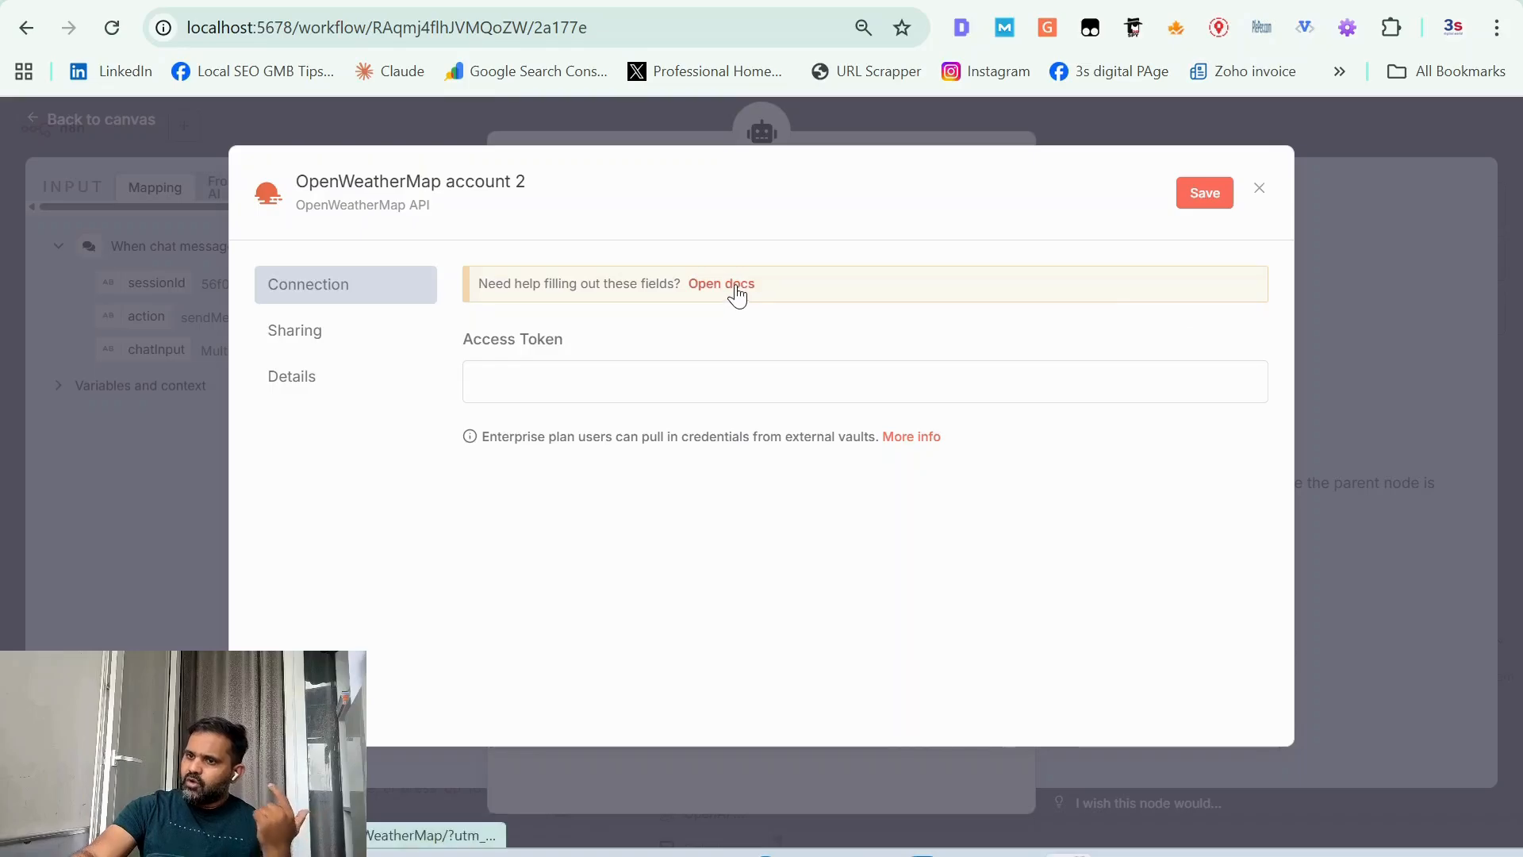
pyautogui.click(737, 293)
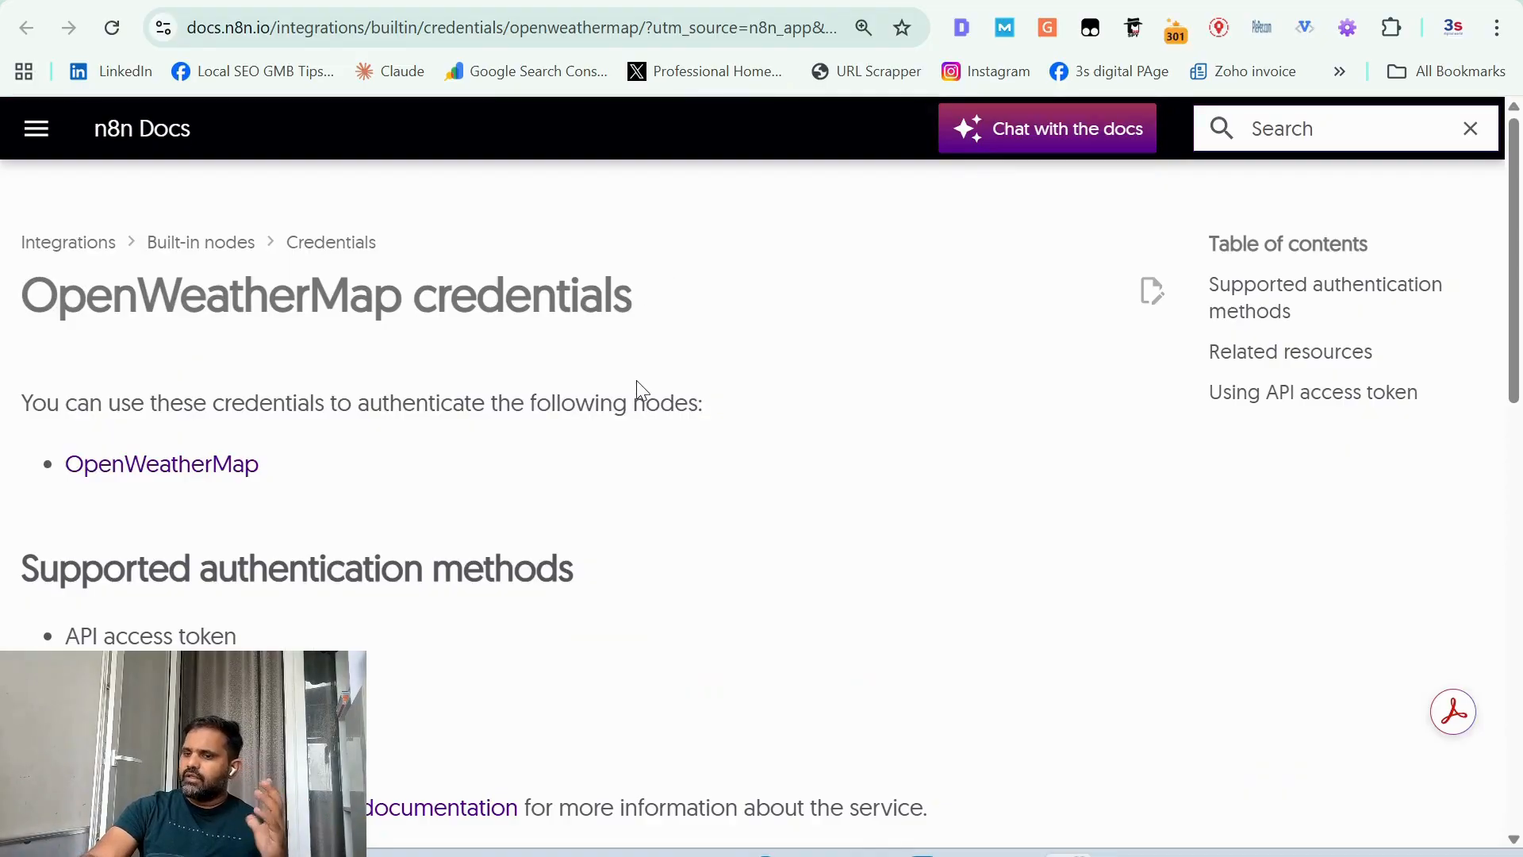
# Step: Follow the docs' link to OpenWeatherMap's API website and go to the account's My services page
pyautogui.scroll(-3, 636, 380)
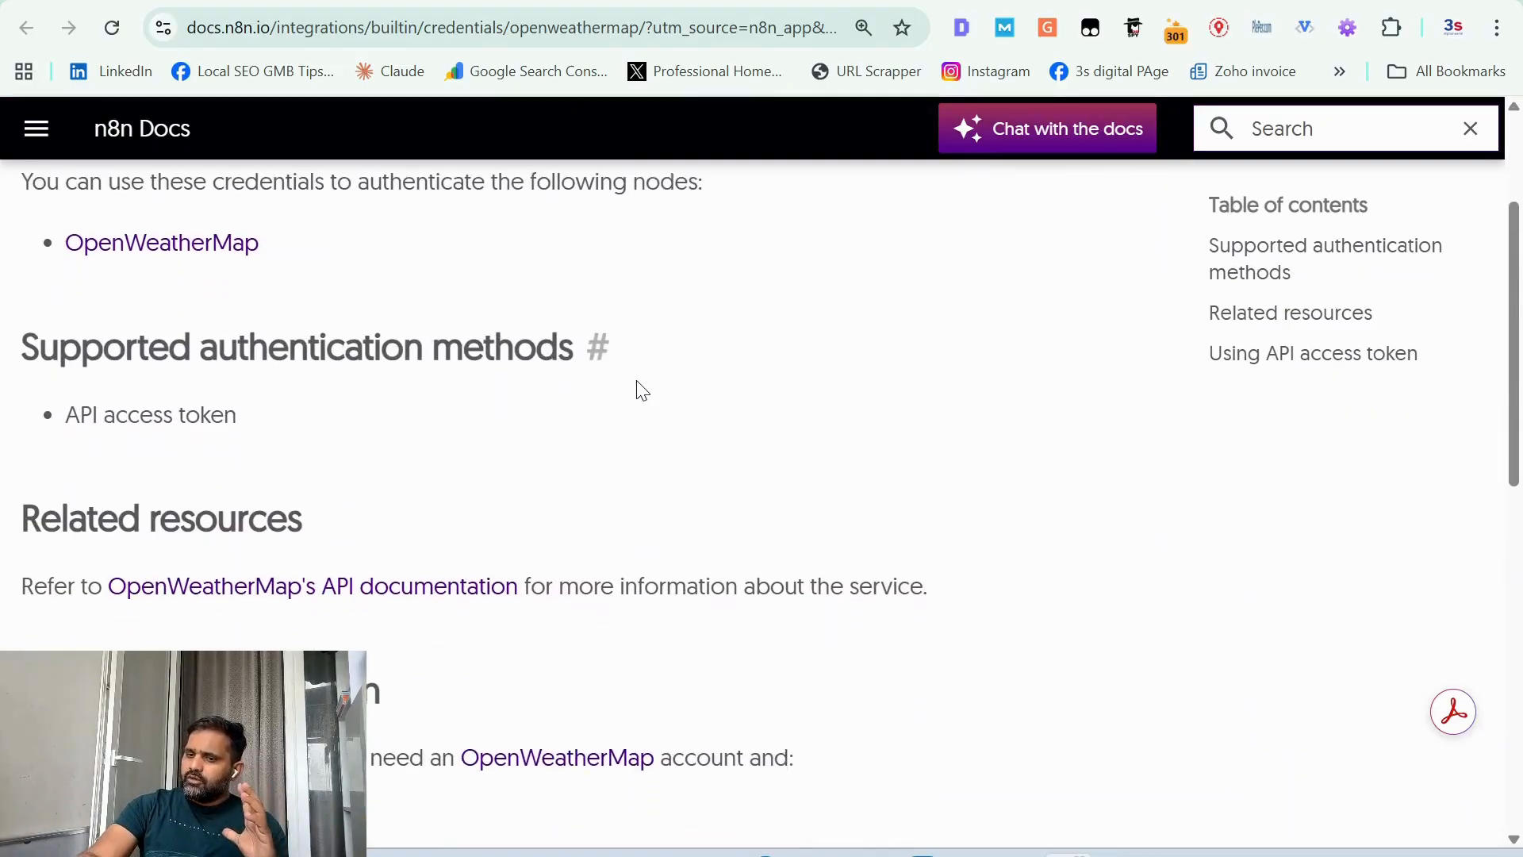
pyautogui.scroll(-1, 639, 391)
pyautogui.click(370, 545)
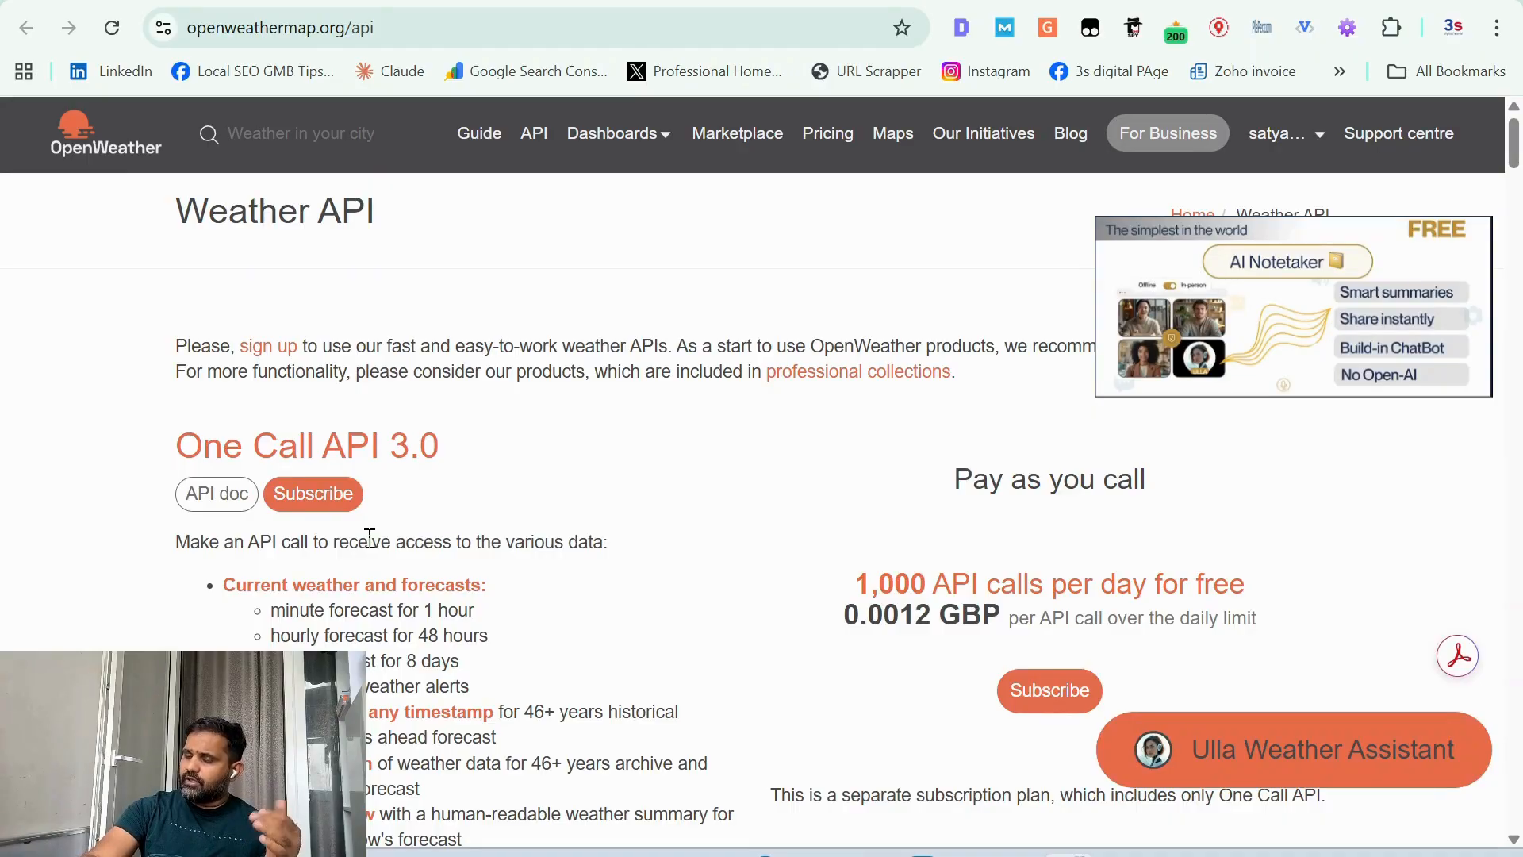
pyautogui.click(1319, 140)
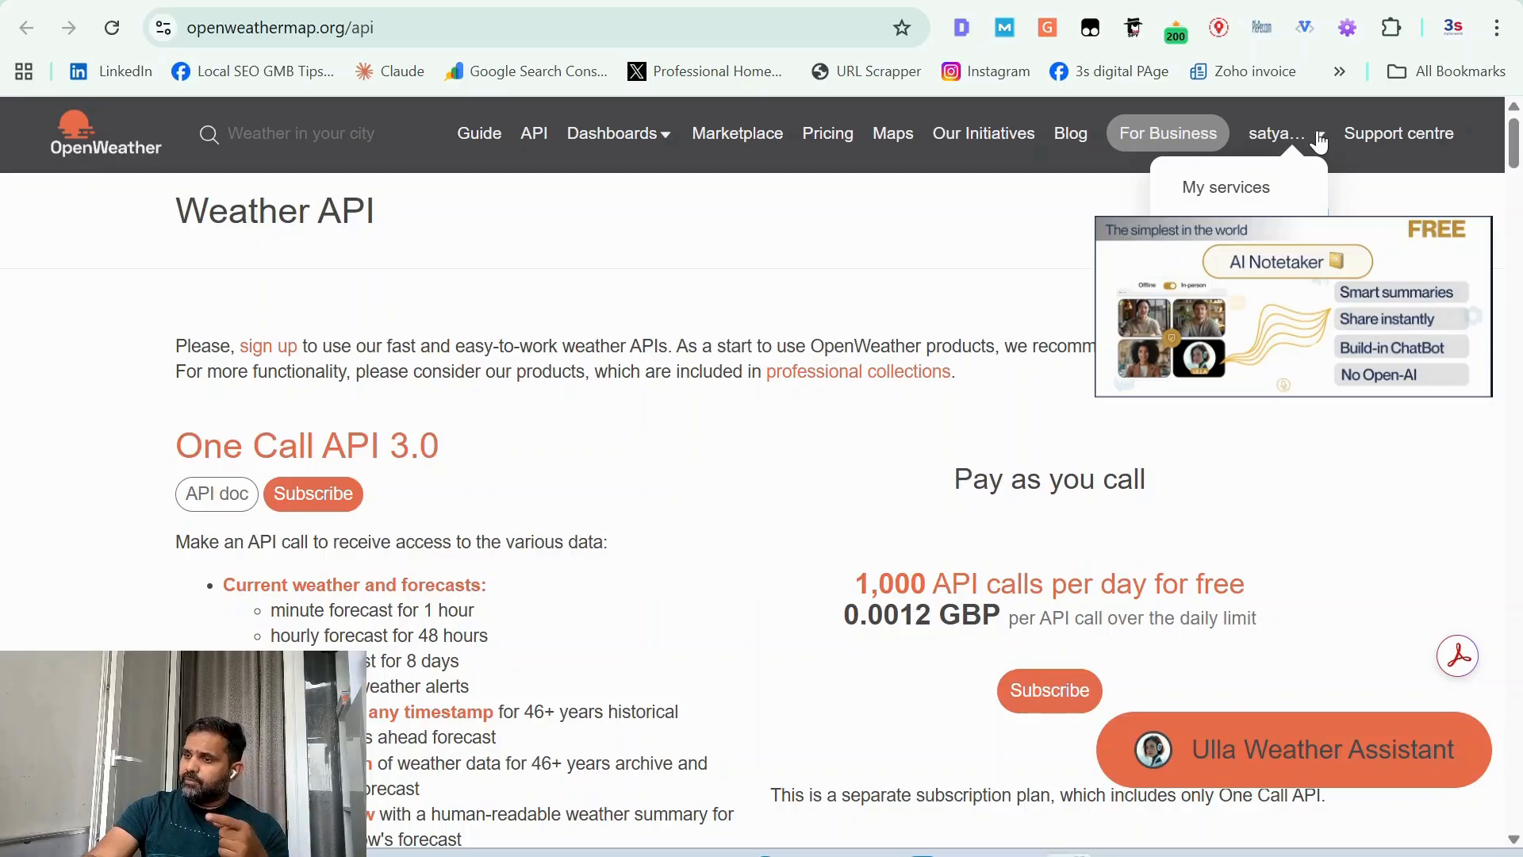
pyautogui.click(1243, 188)
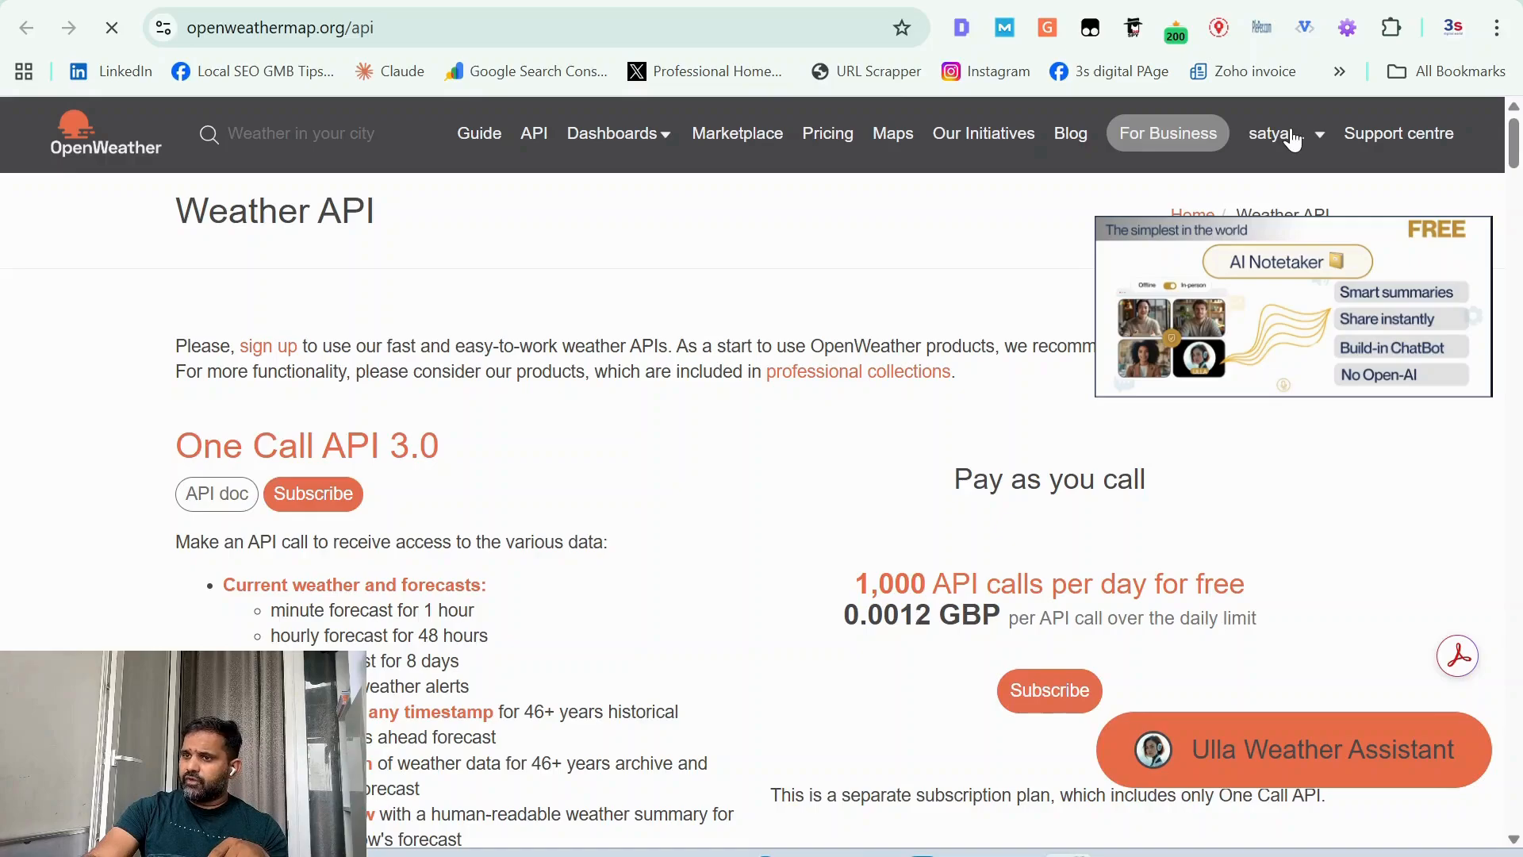
# Step: Sign in to the OpenWeather account with the saved account e-mail and the account password
pyautogui.click(631, 478)
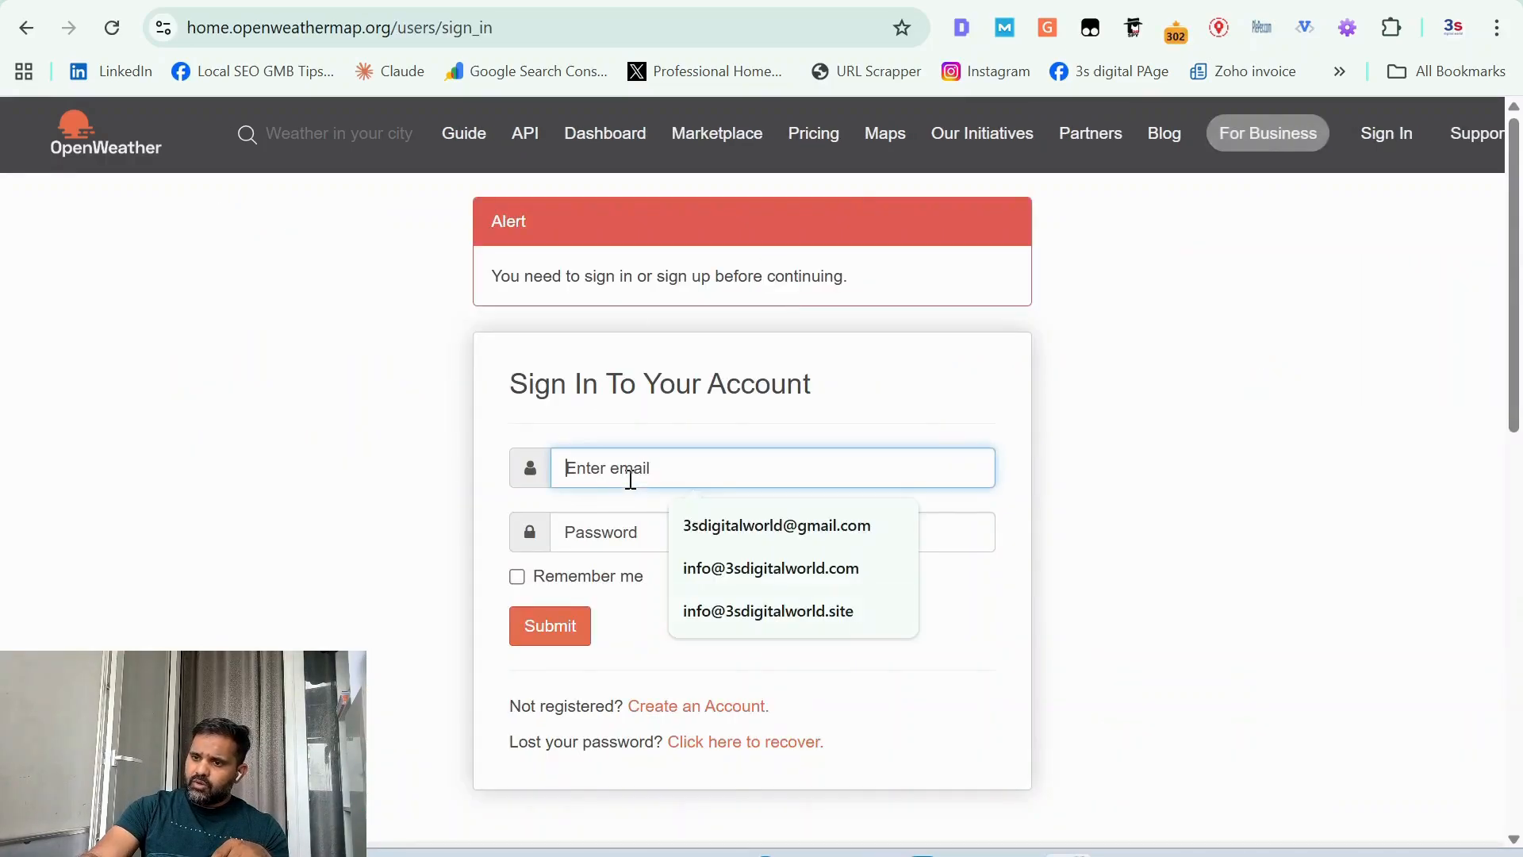
pyautogui.click(684, 527)
pyautogui.click(672, 538)
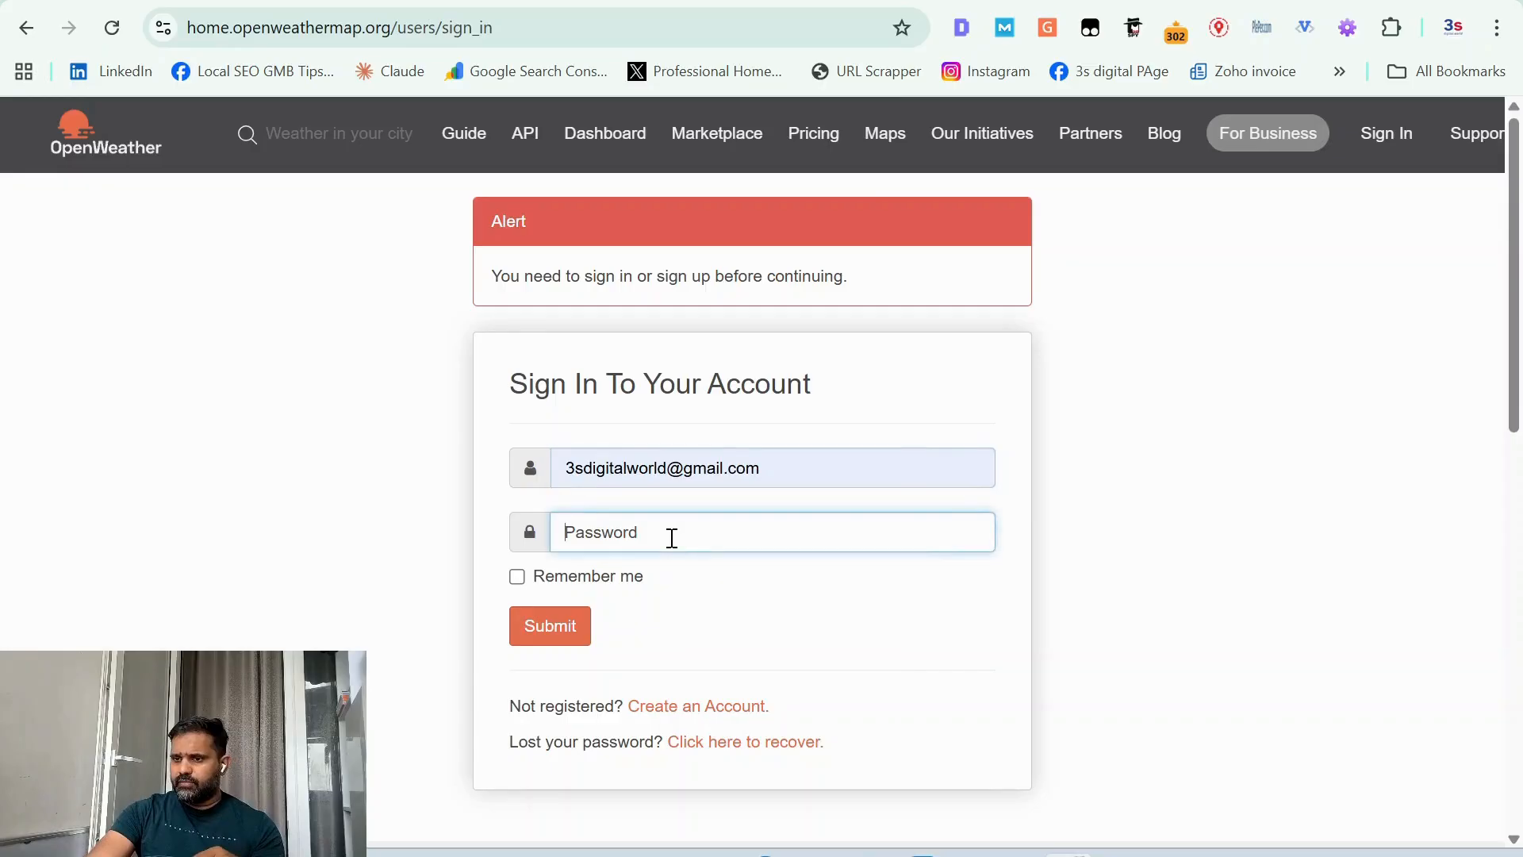
pyautogui.write('••••••••')
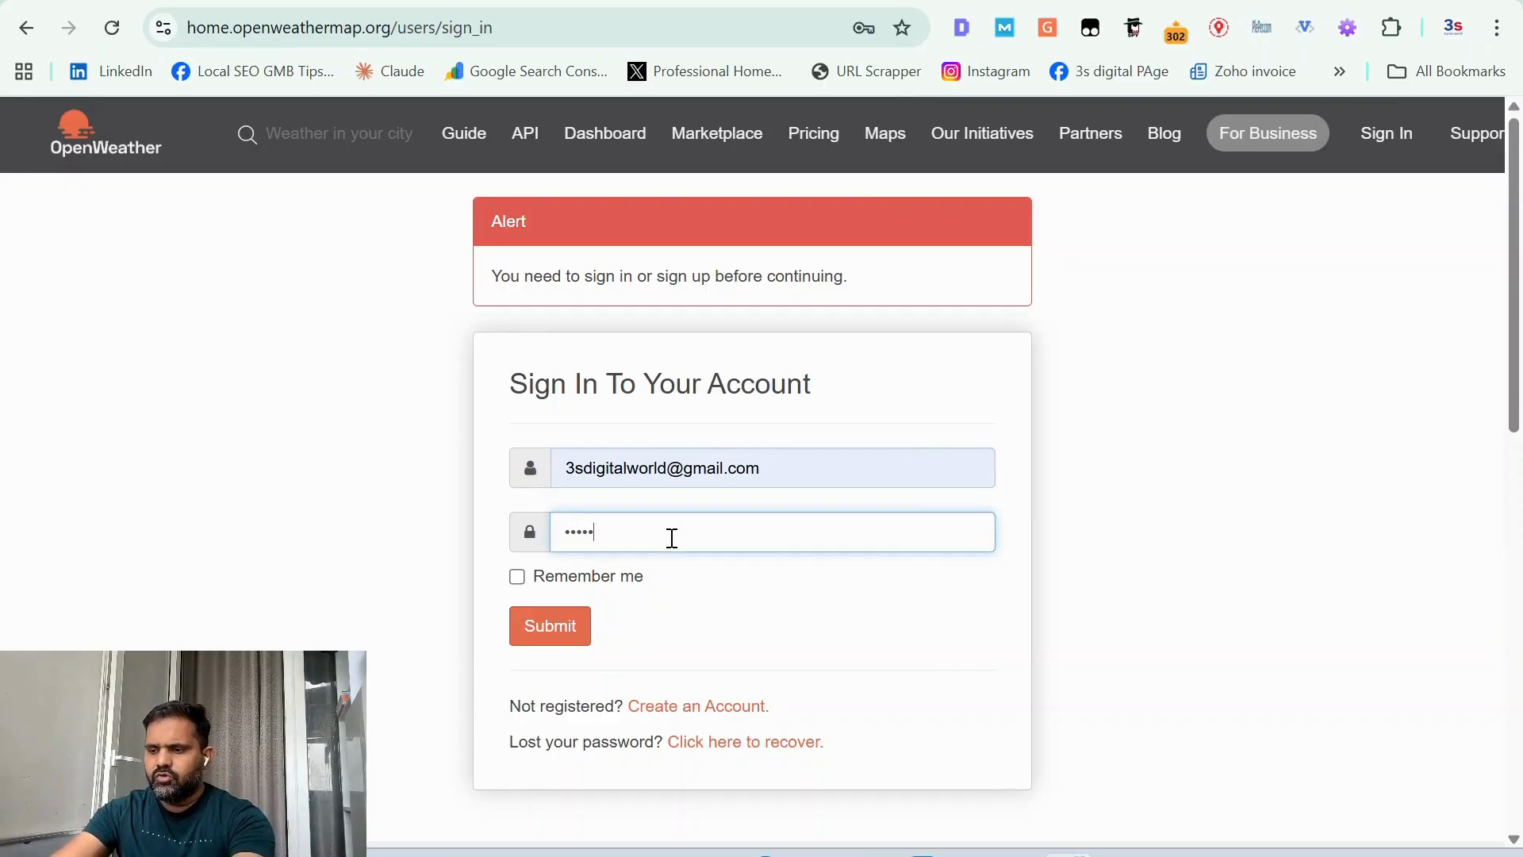
pyautogui.press('Return')
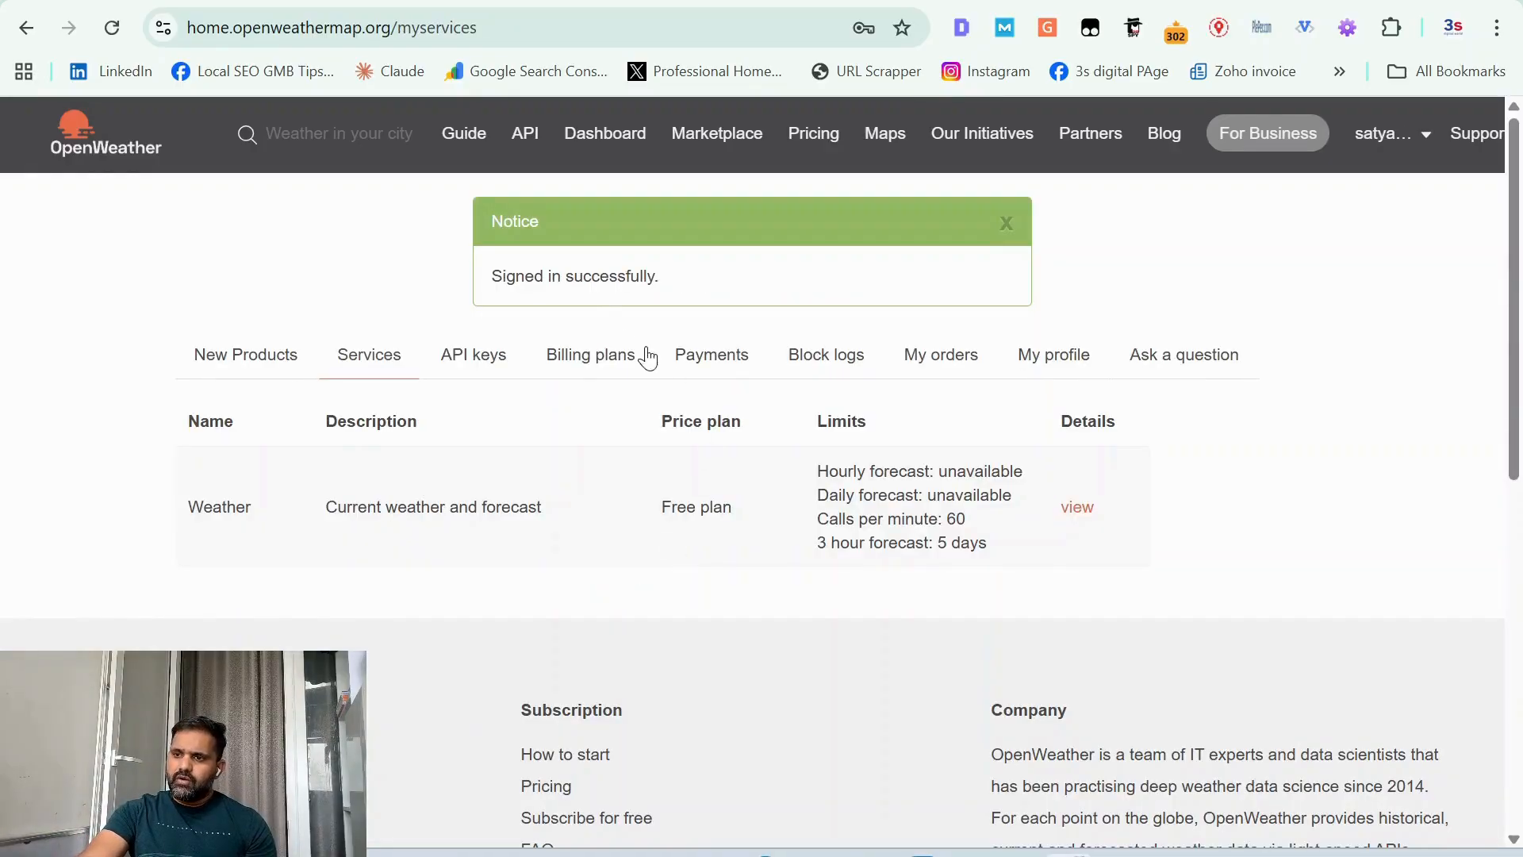
# Step: View the OpenWeather account's API keys page, return to n8n and close the new credential form without saving
pyautogui.click(481, 365)
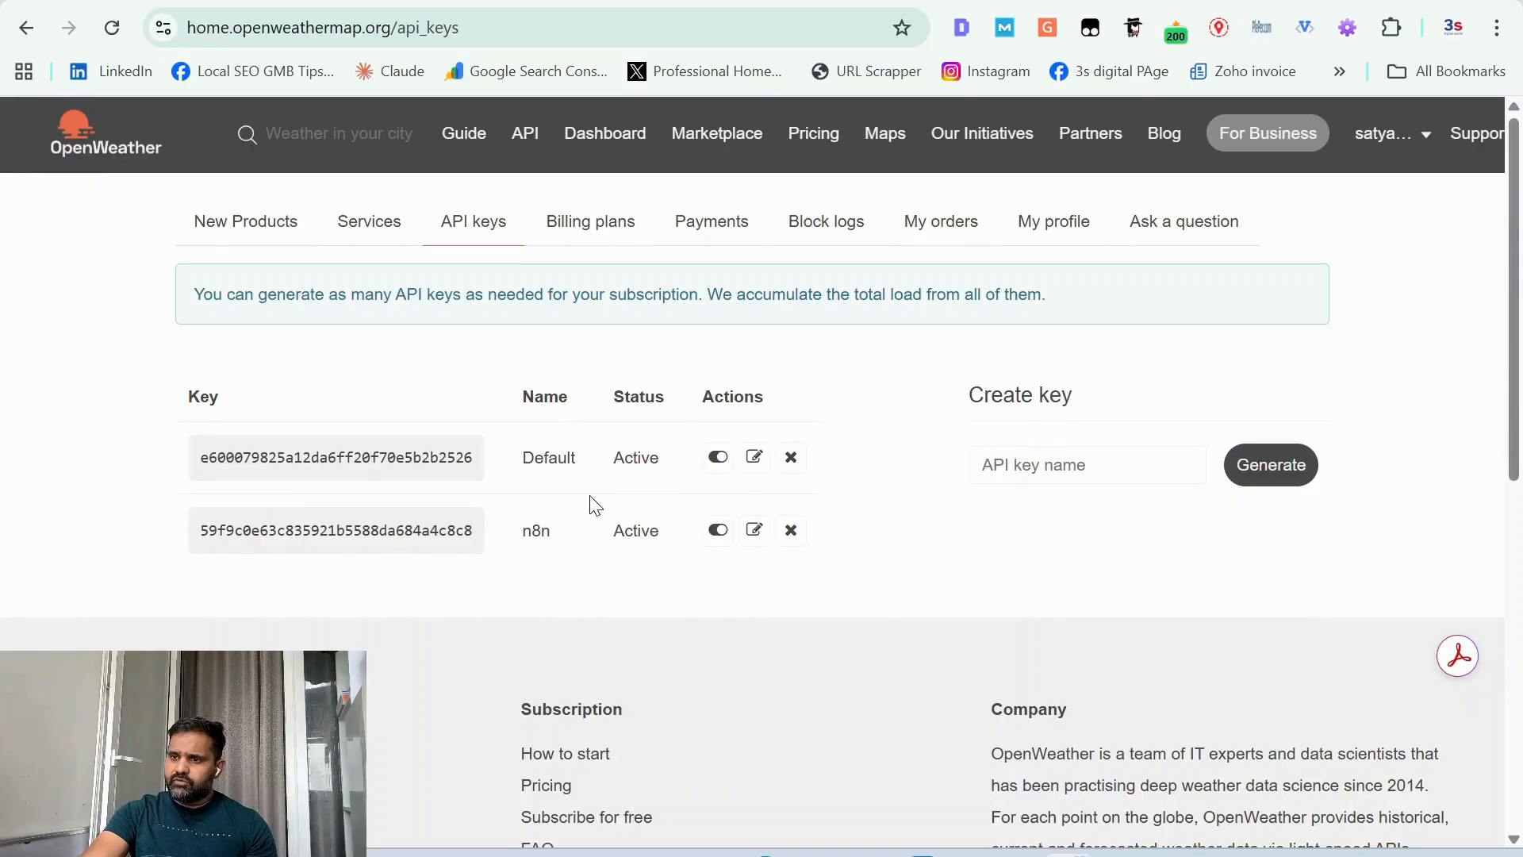
pyautogui.click(1127, 458)
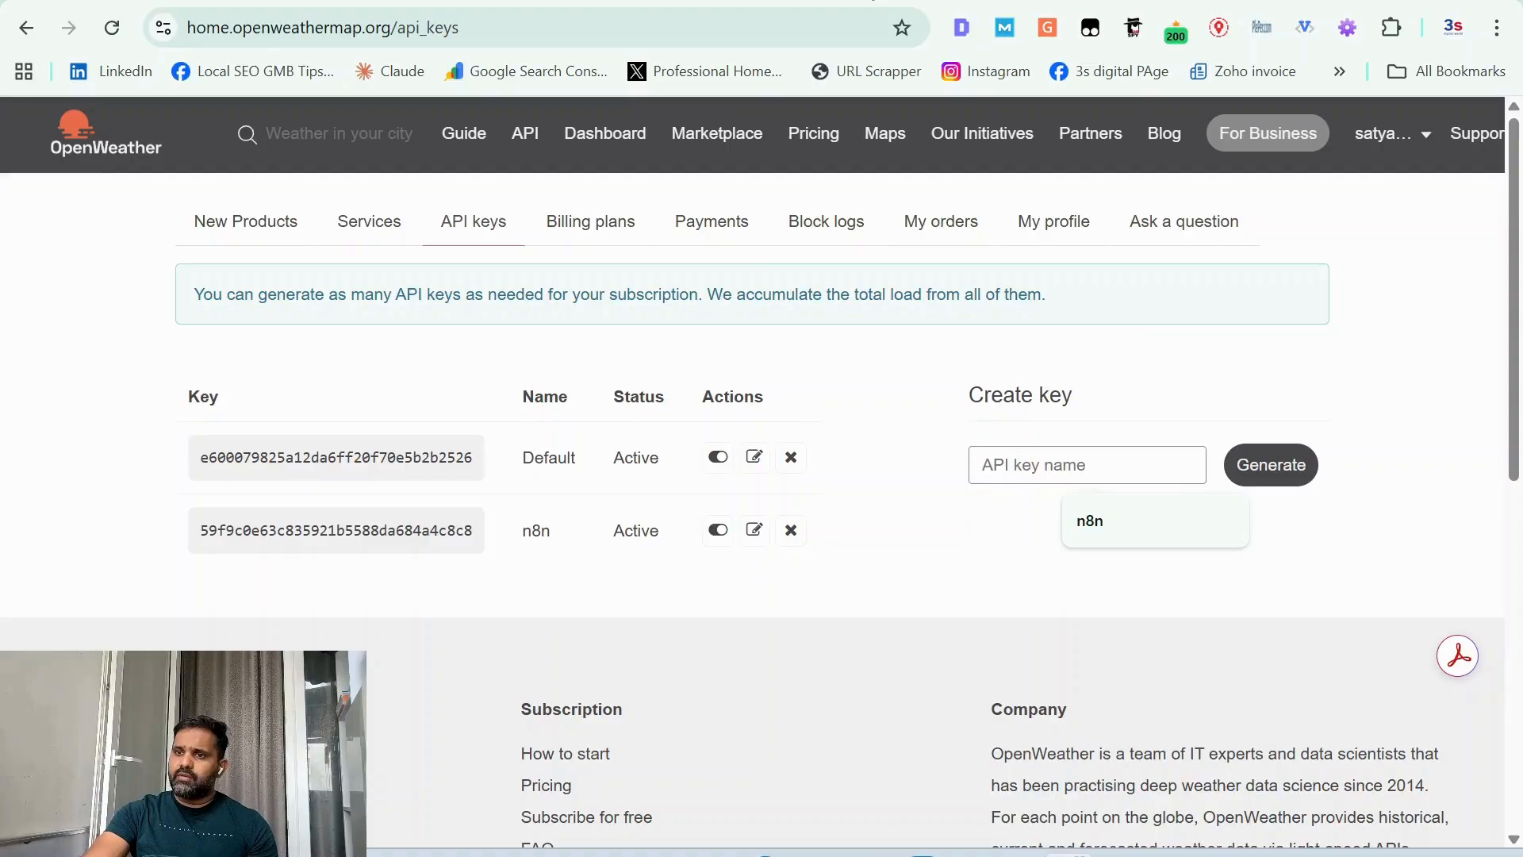
pyautogui.click(632, 2)
pyautogui.click(444, 2)
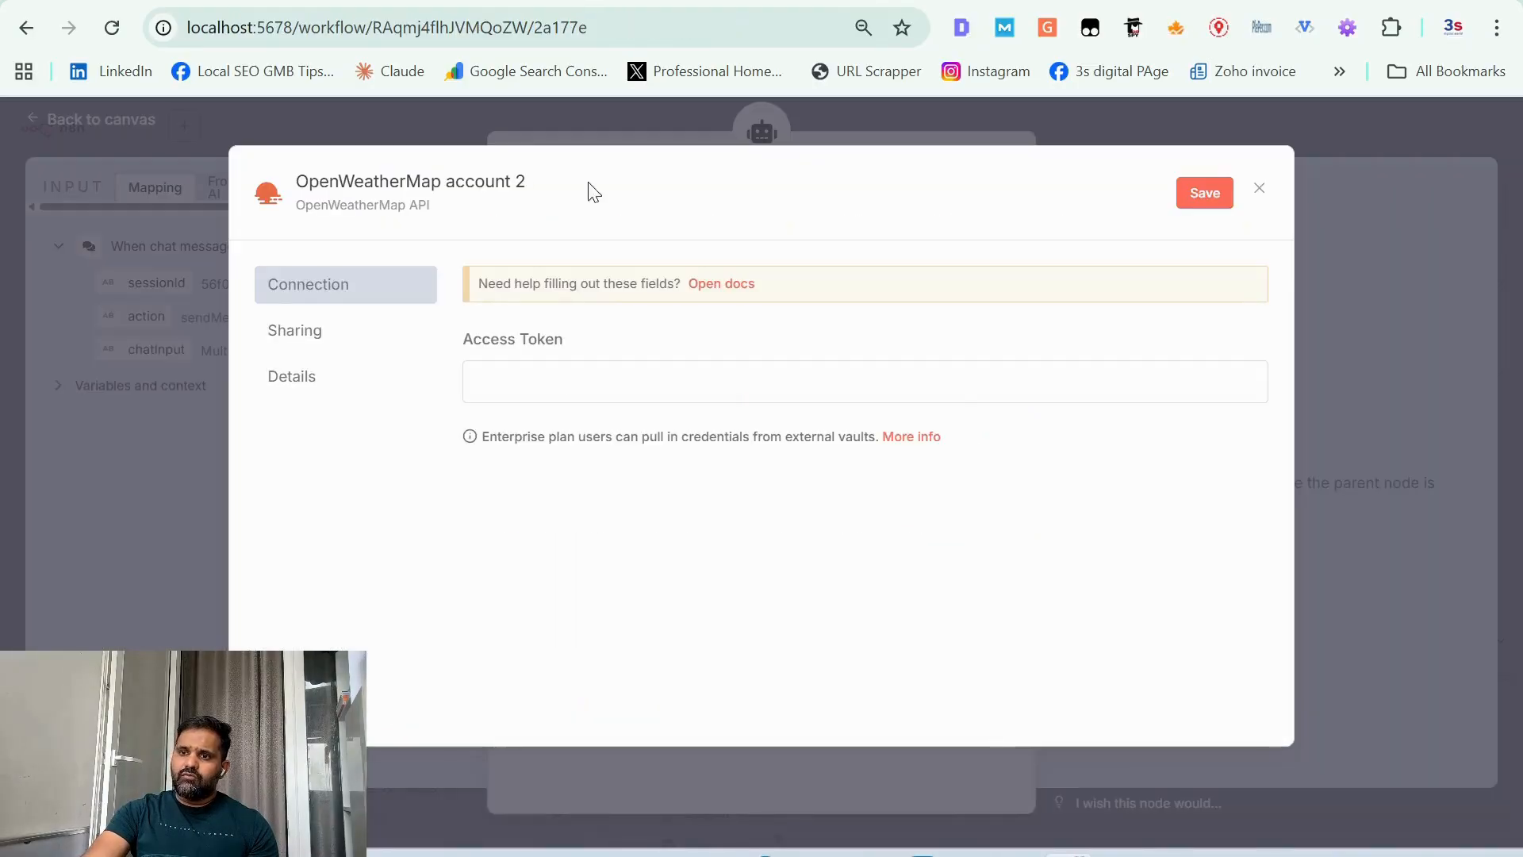
pyautogui.click(571, 395)
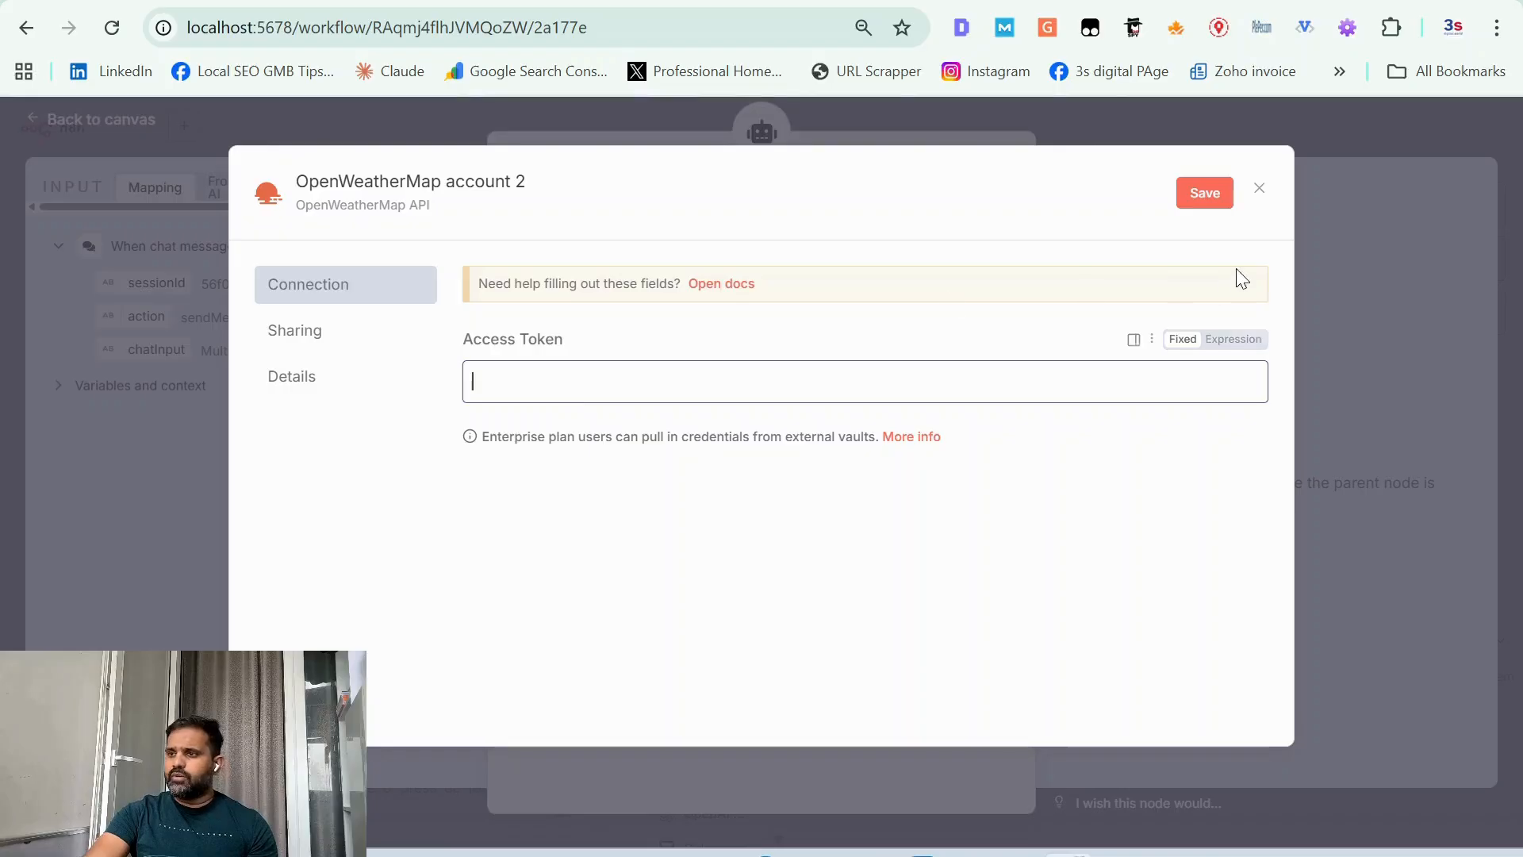
pyautogui.click(1260, 190)
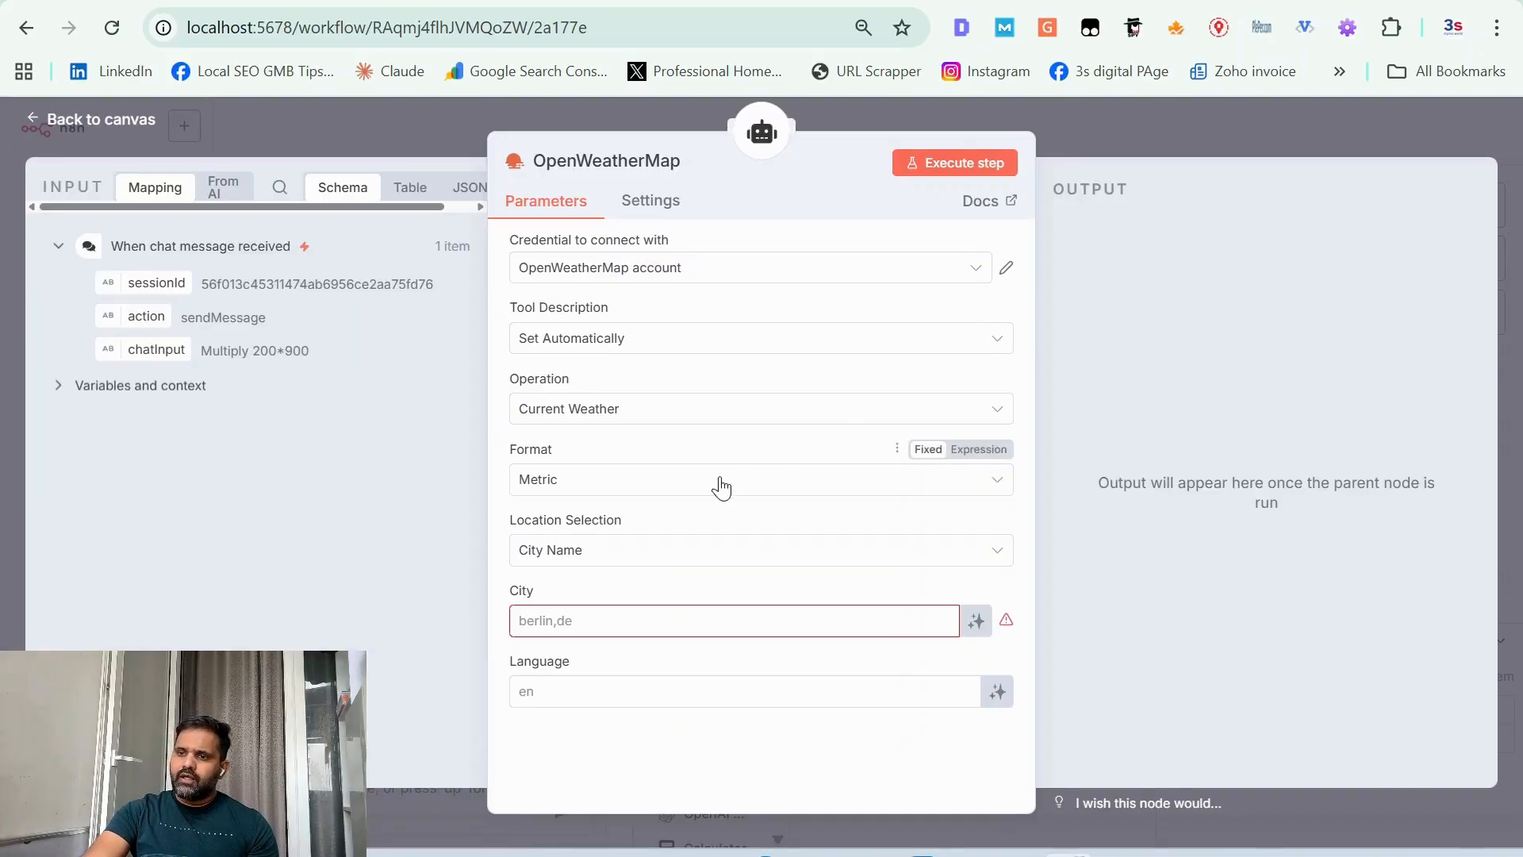
# Step: Review the OpenWeatherMap tool's format and location selection options, keeping Metric and City Name
pyautogui.click(696, 496)
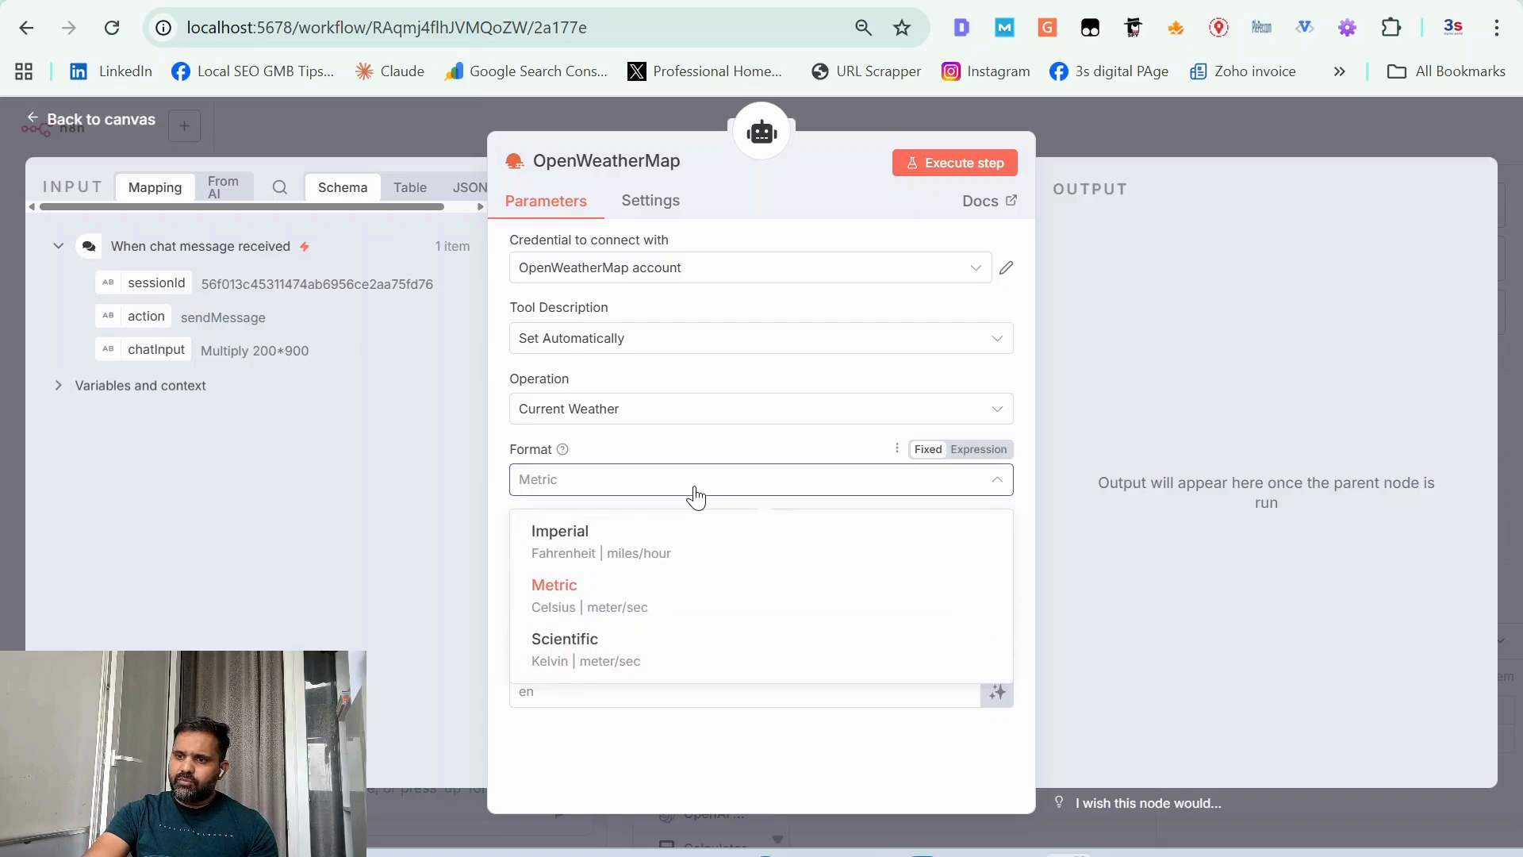
pyautogui.click(696, 496)
pyautogui.click(693, 553)
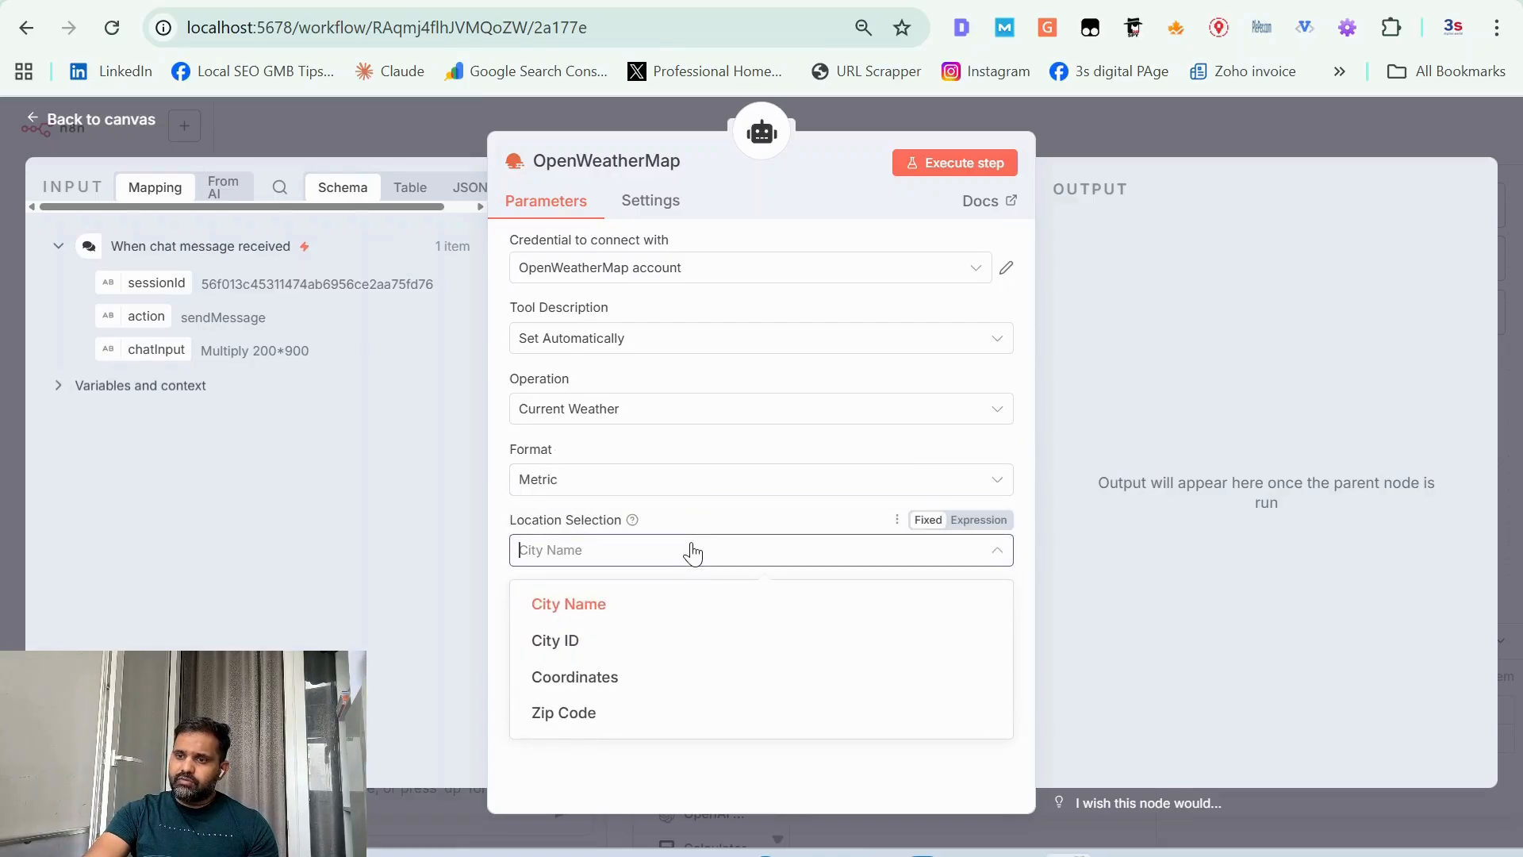
pyautogui.click(598, 605)
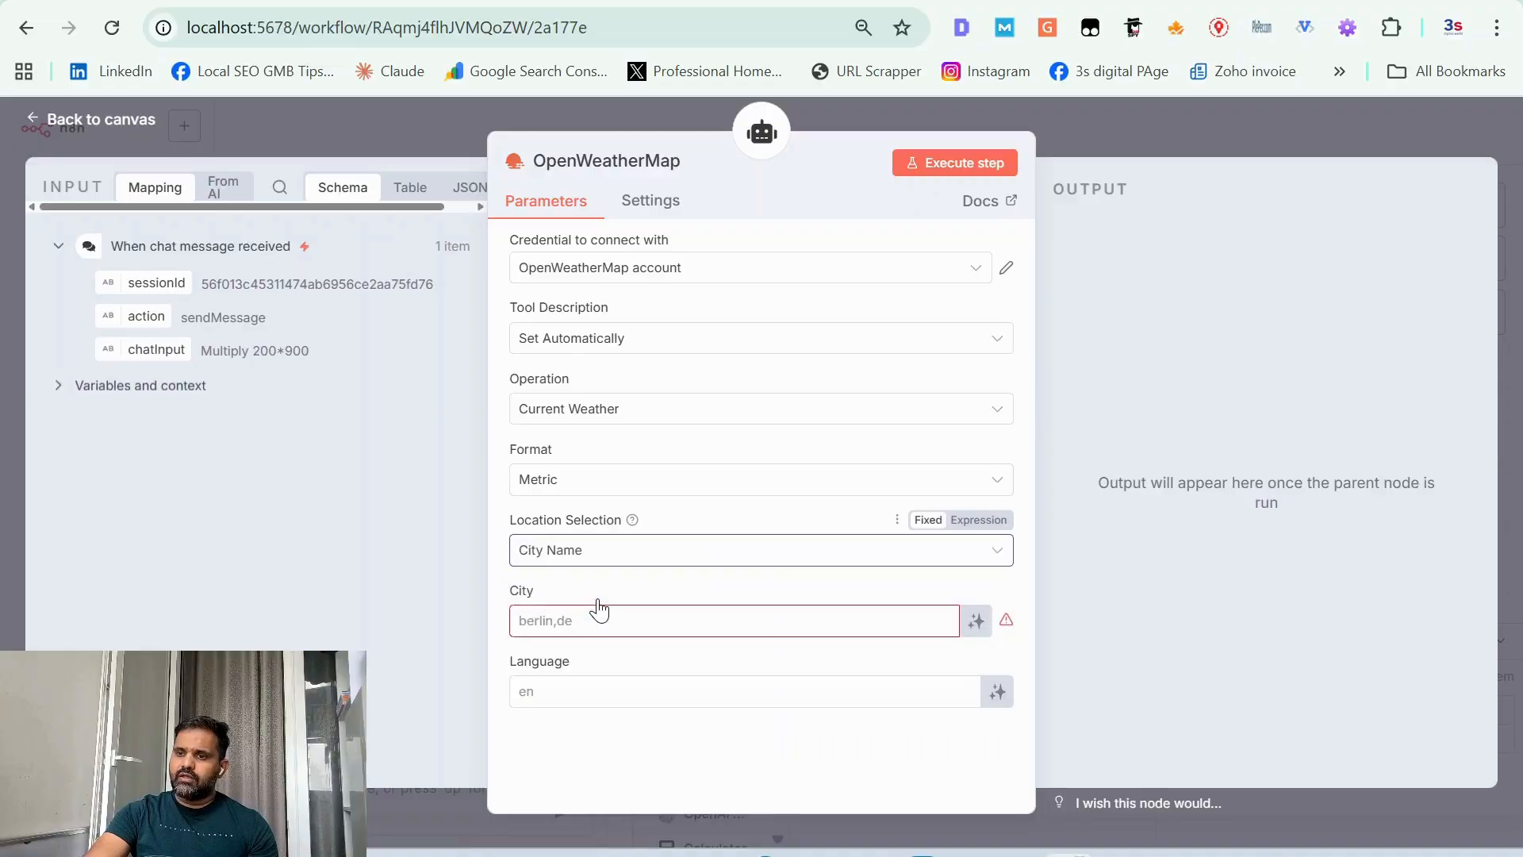
# Step: Set the OpenWeatherMap tool's city to "Lucknow IN" and execute the step as a test
pyautogui.click(646, 621)
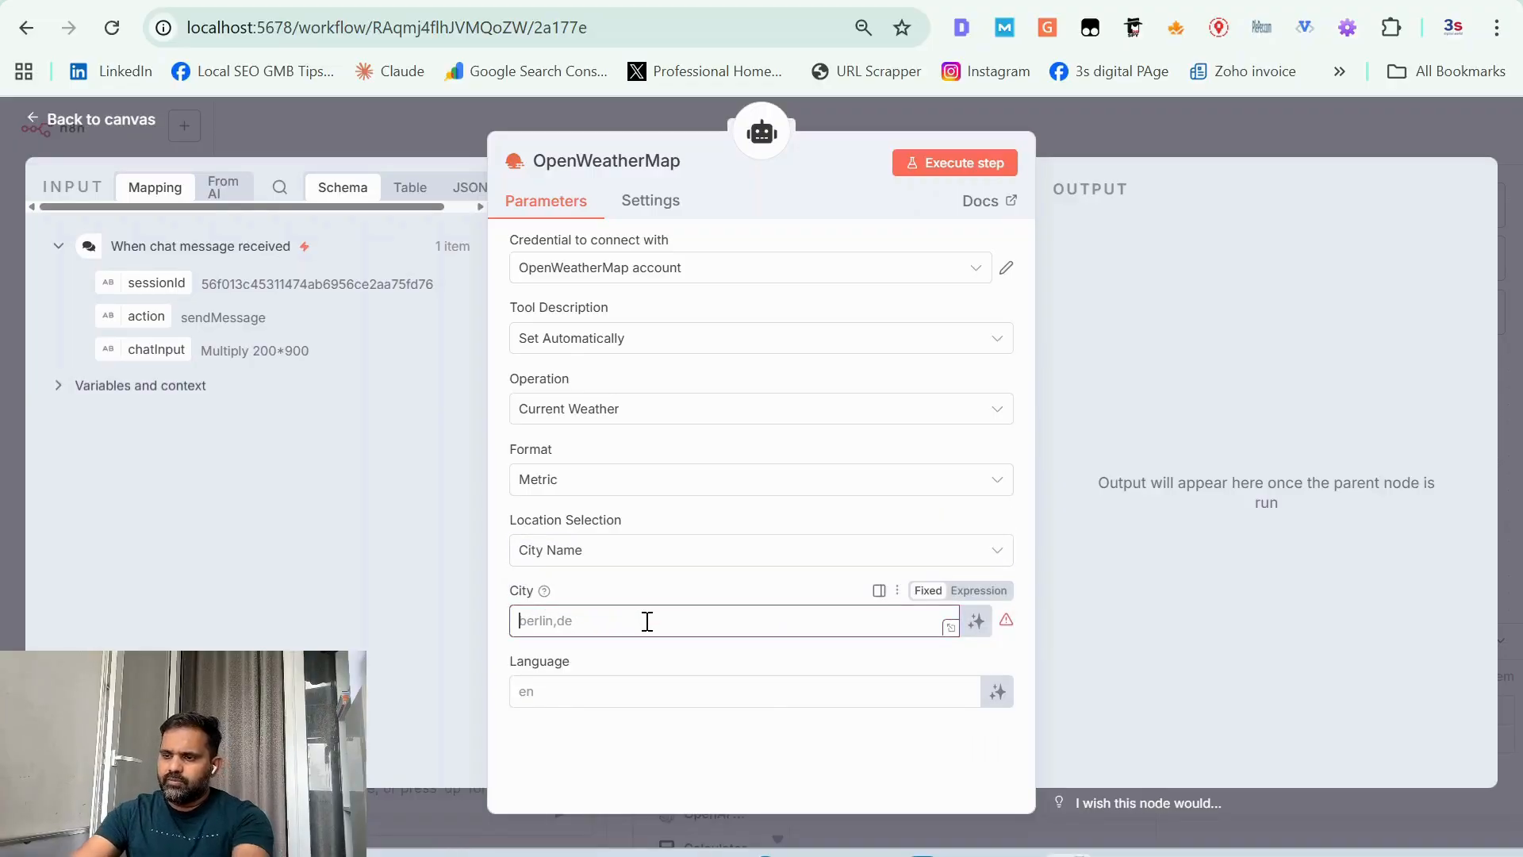
pyautogui.write('Luckno')
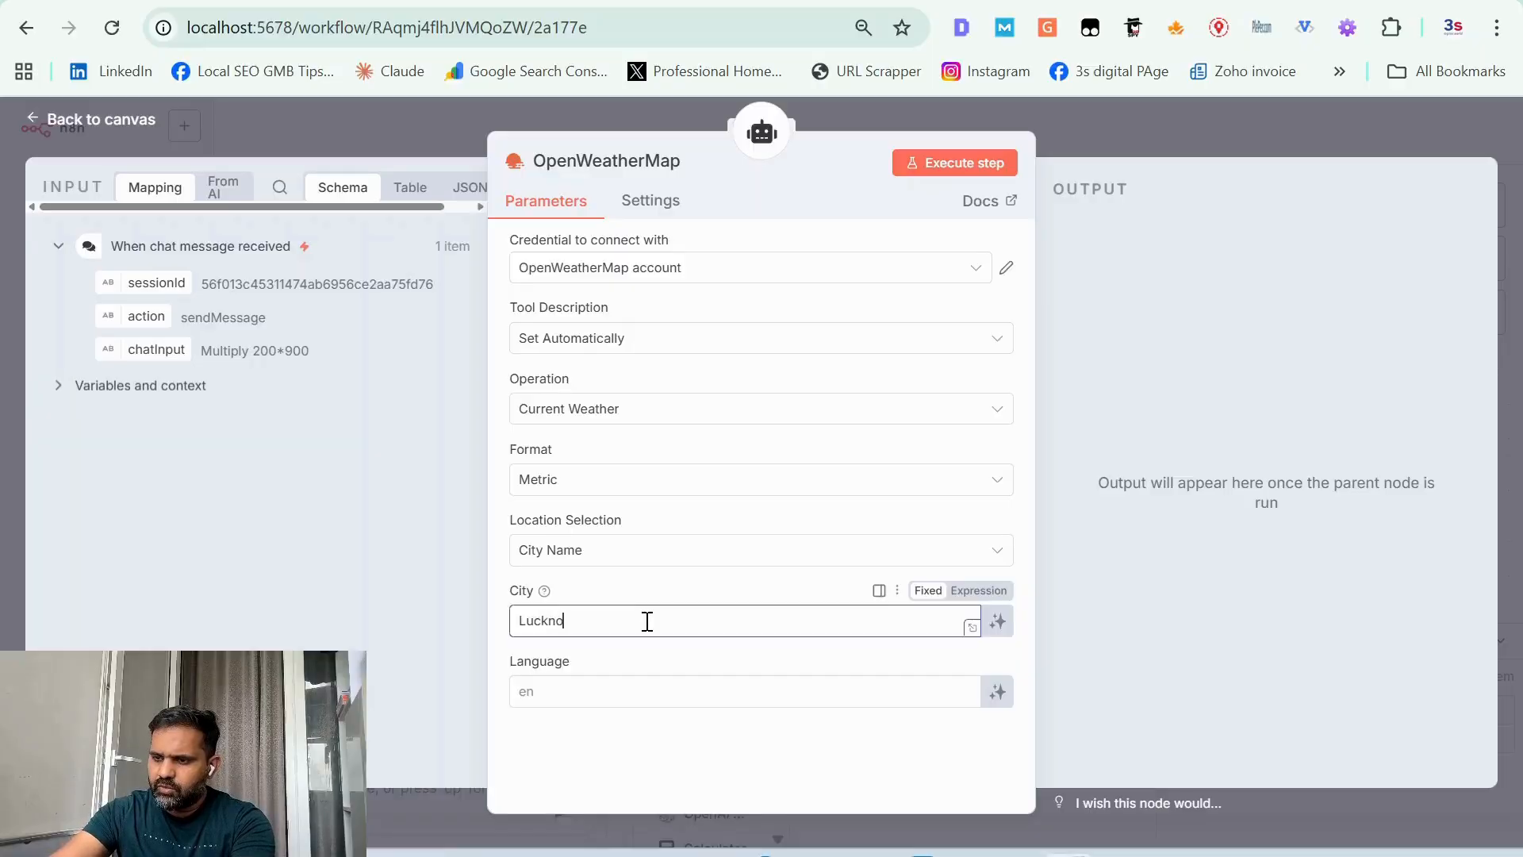
pyautogui.write('w India')
pyautogui.press('BackSpace')
pyautogui.press('BackSpace')
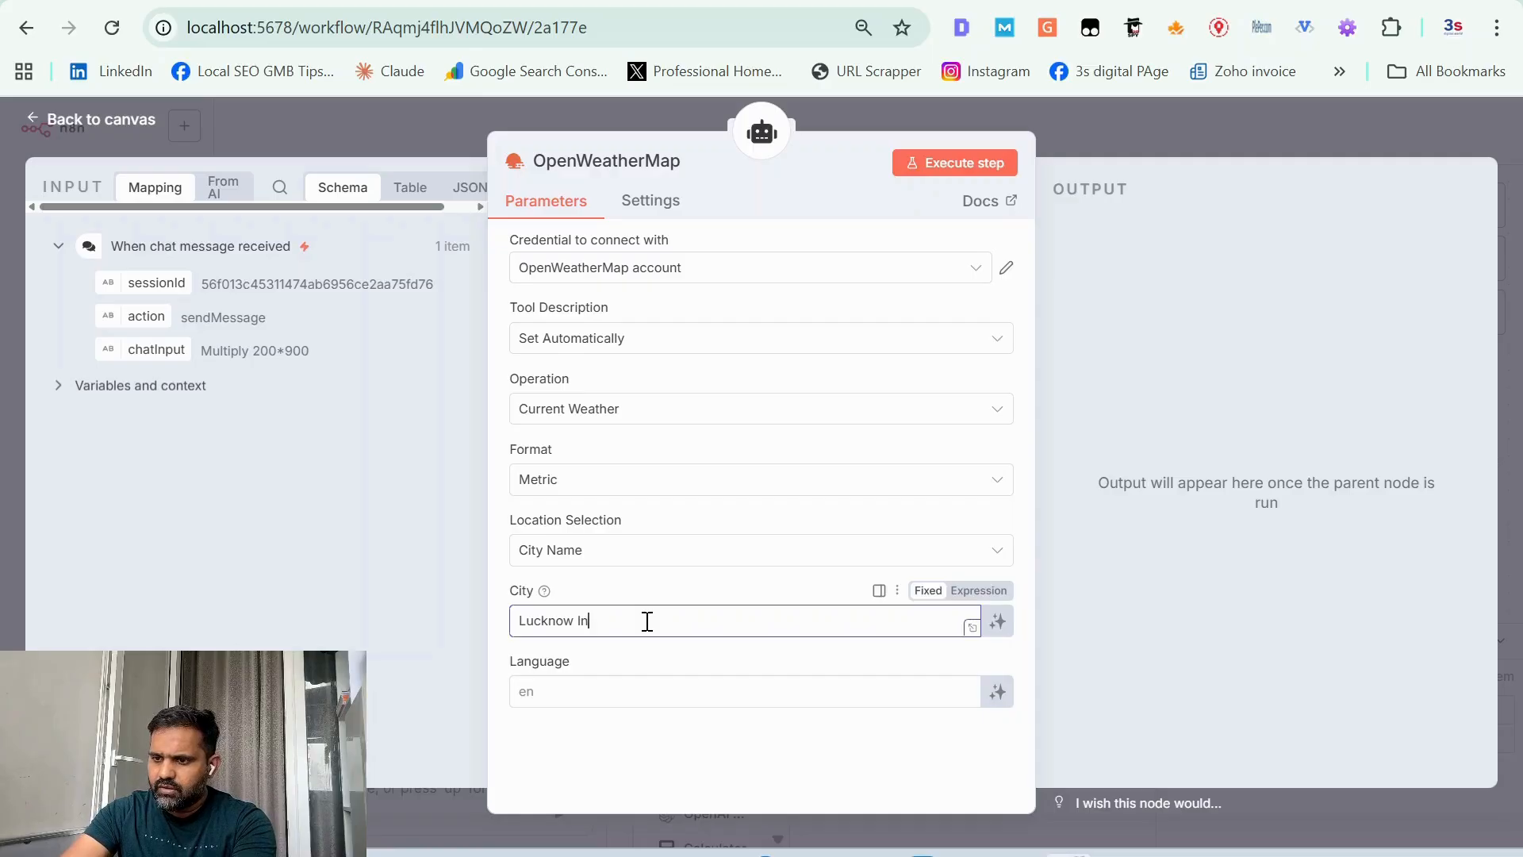
pyautogui.write('N')
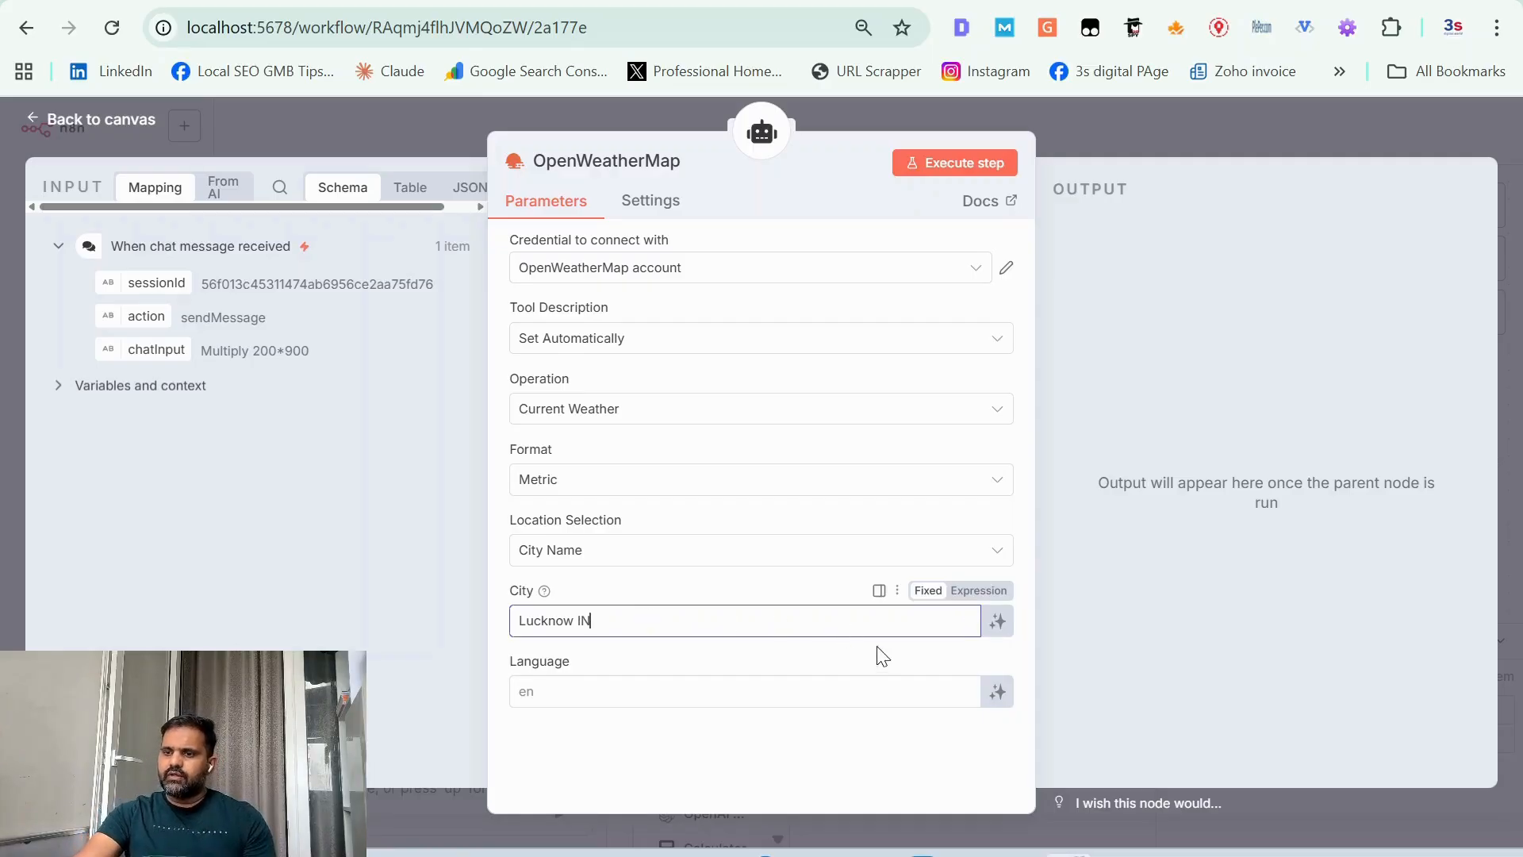
pyautogui.click(1068, 646)
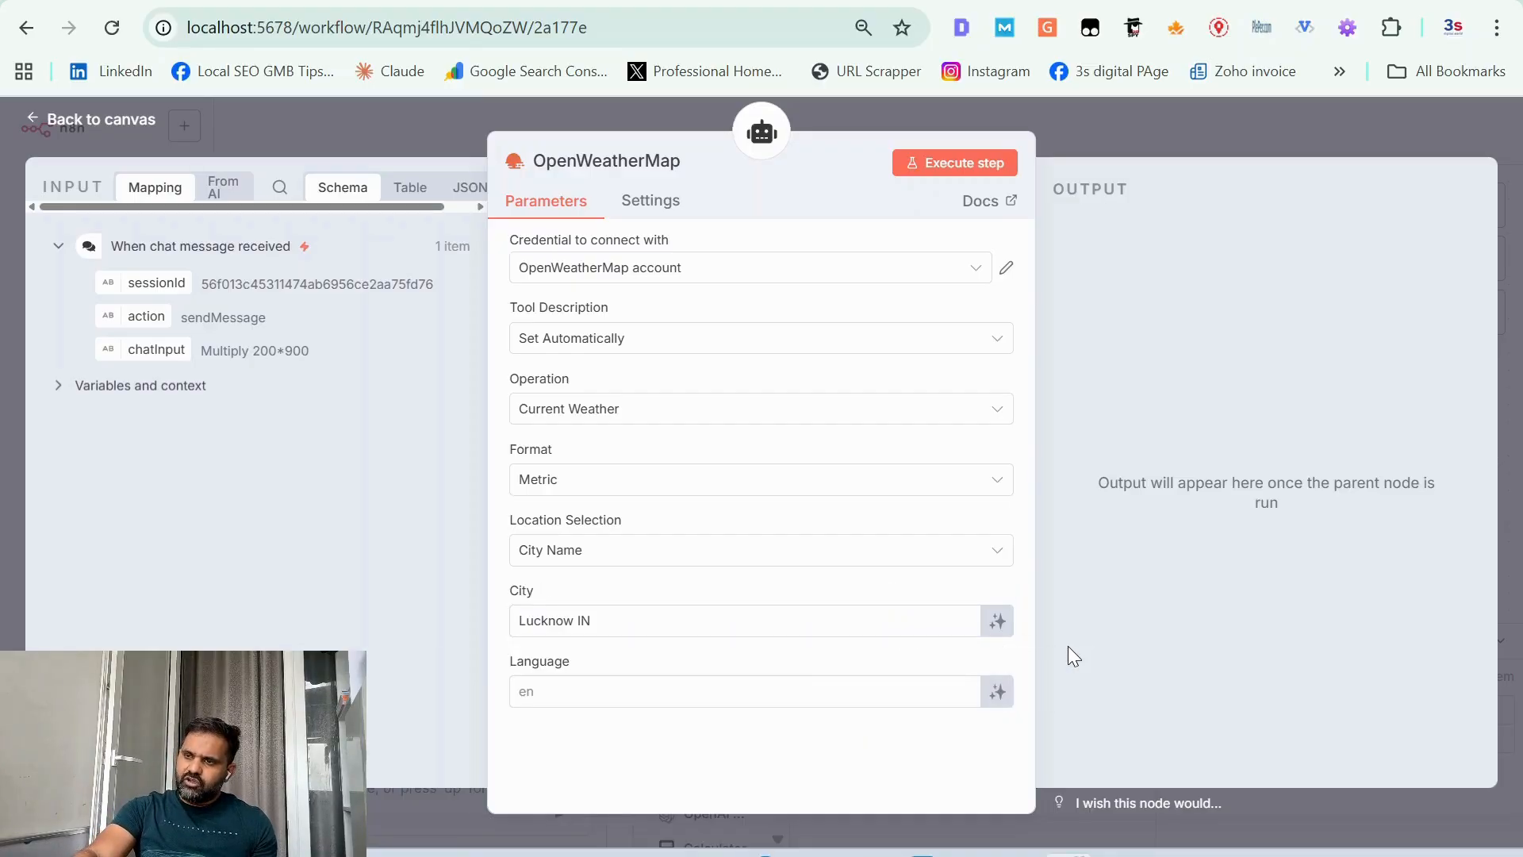
pyautogui.click(977, 160)
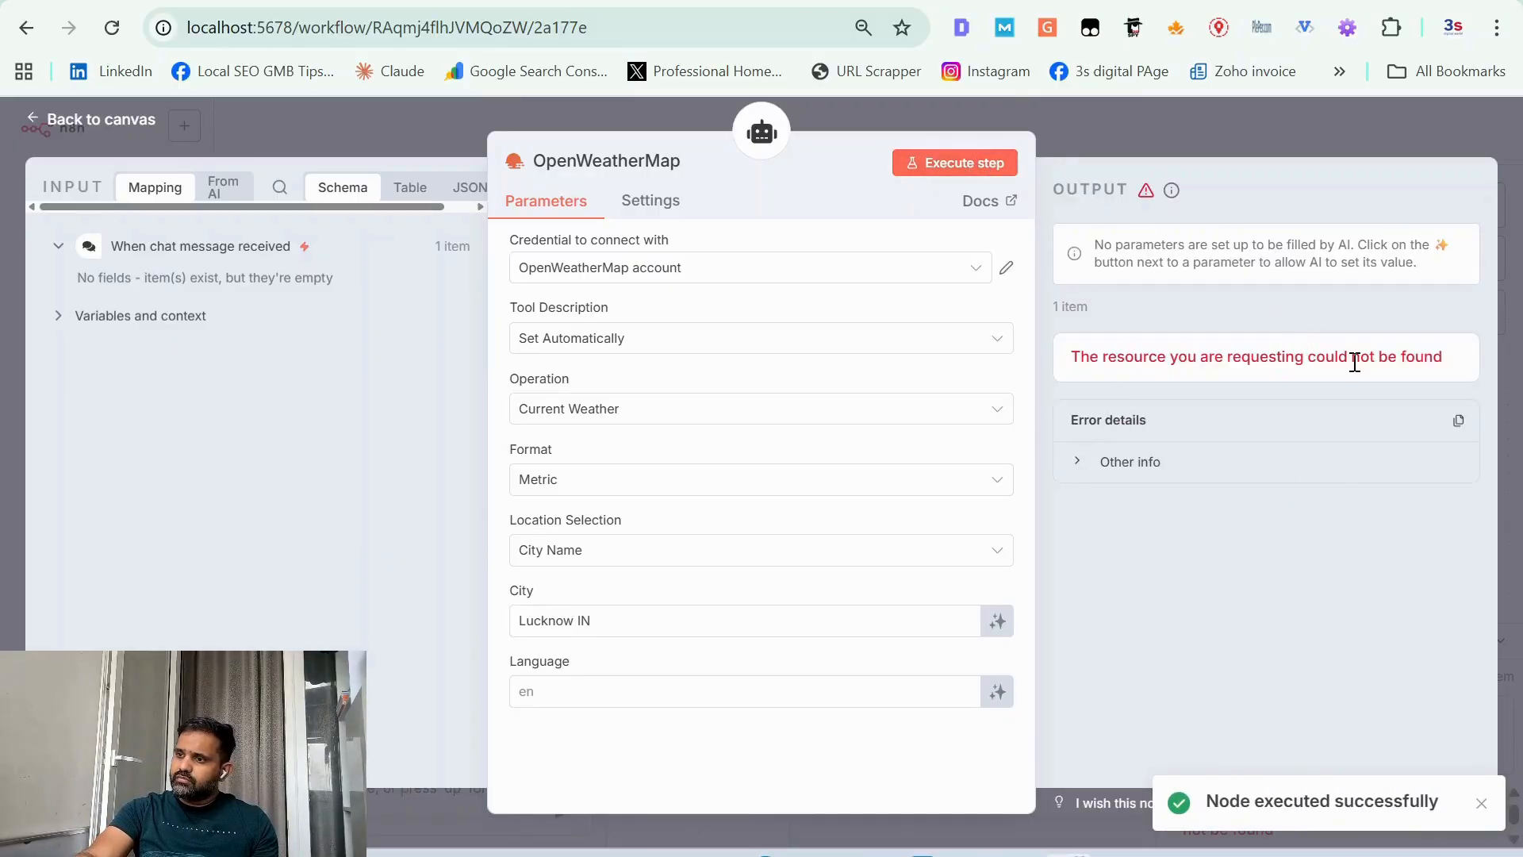
# Step: Let the AI model define the OpenWeatherMap tool's City value automatically and return to the workflow canvas
pyautogui.click(997, 621)
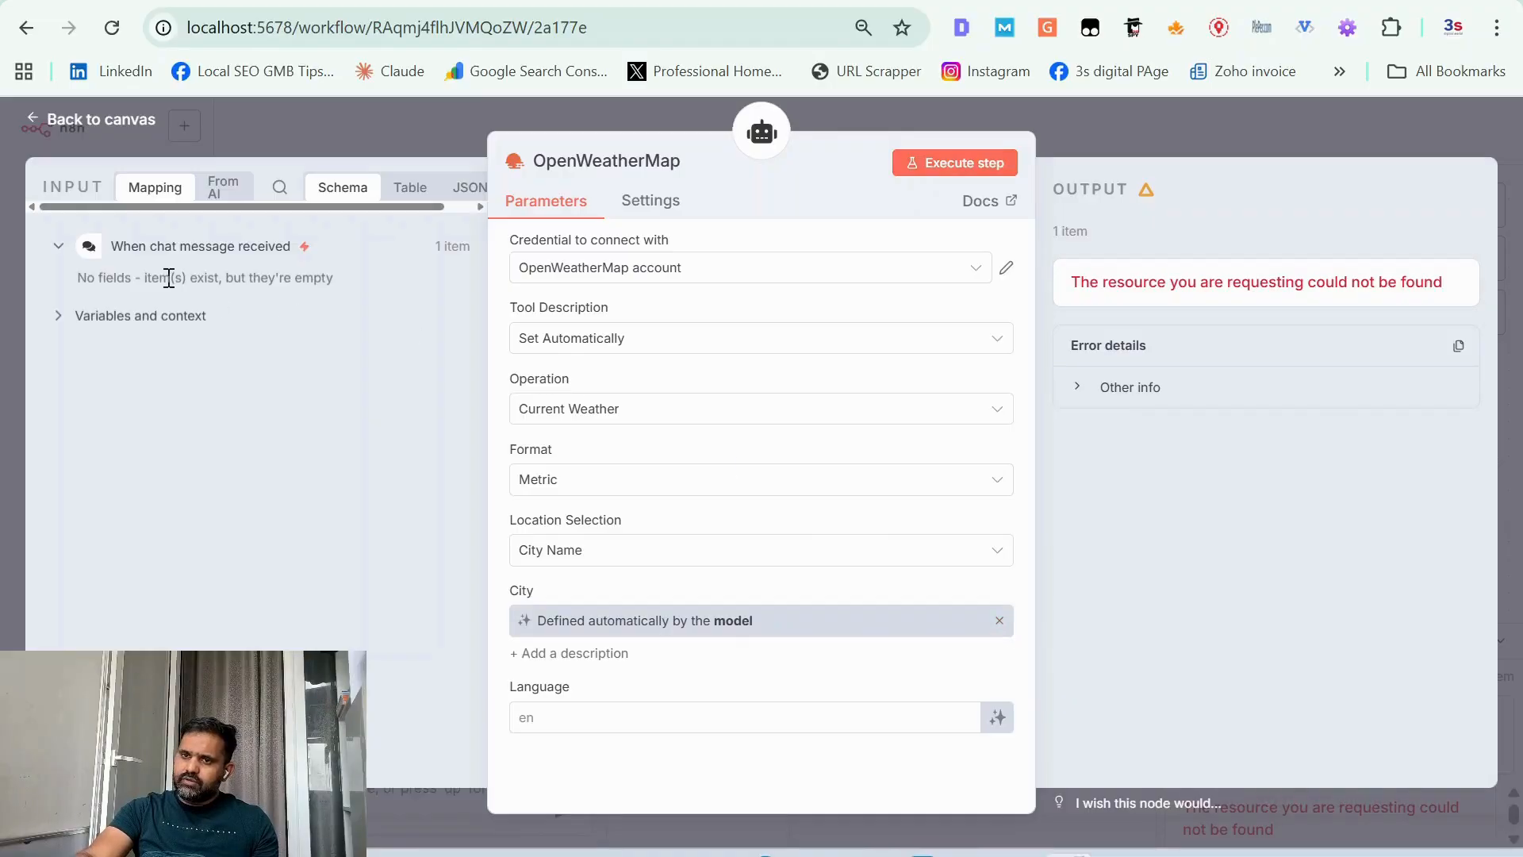
pyautogui.click(83, 124)
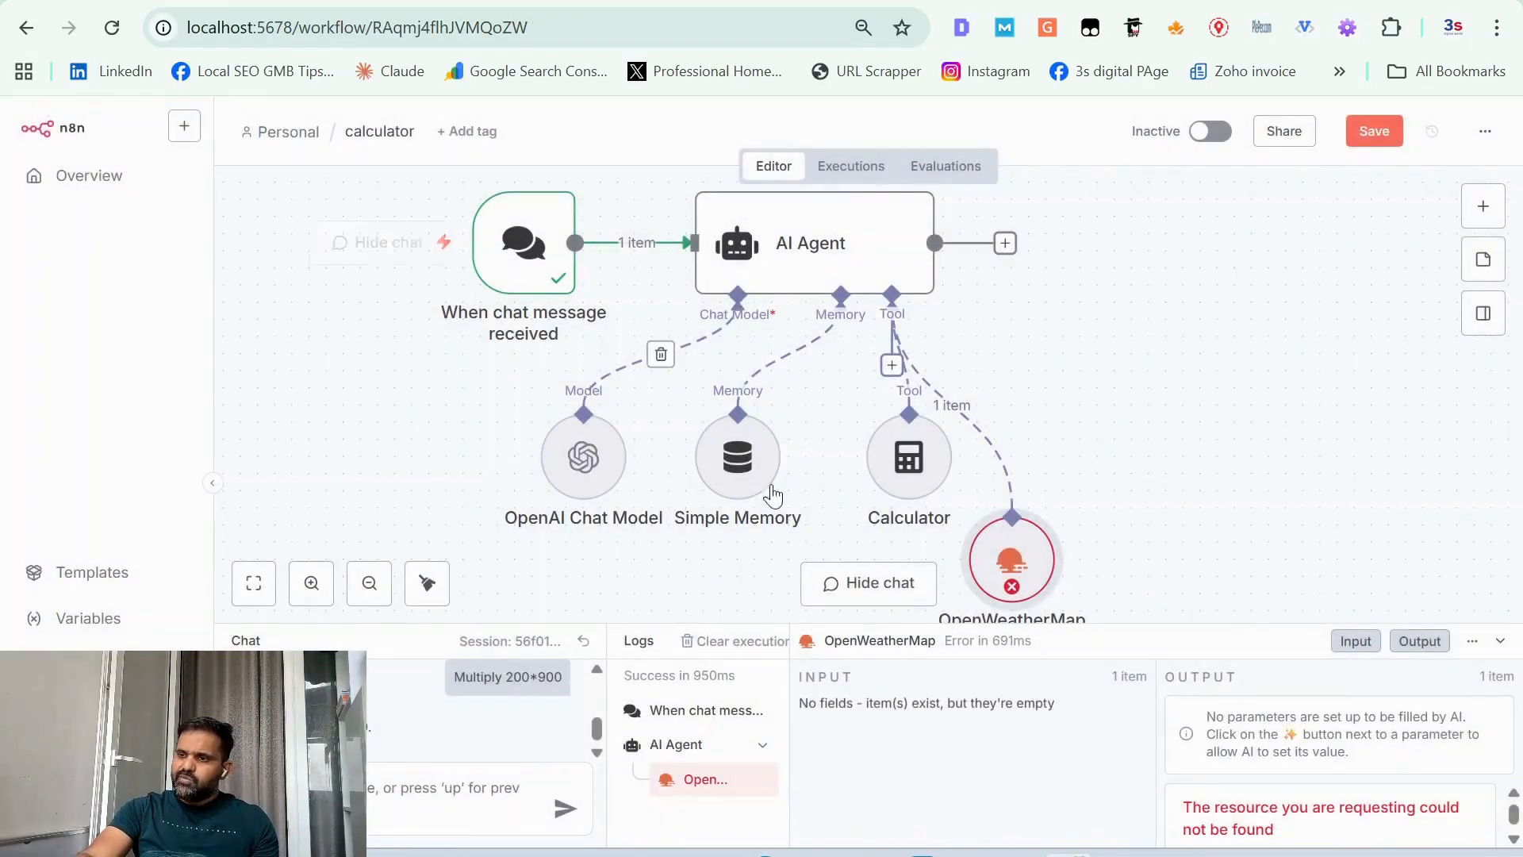
# Step: In the AI Agent's system message, put the tool usage instruction on its own line and add "calculator," after "TOOL:"
pyautogui.doubleClick(847, 287)
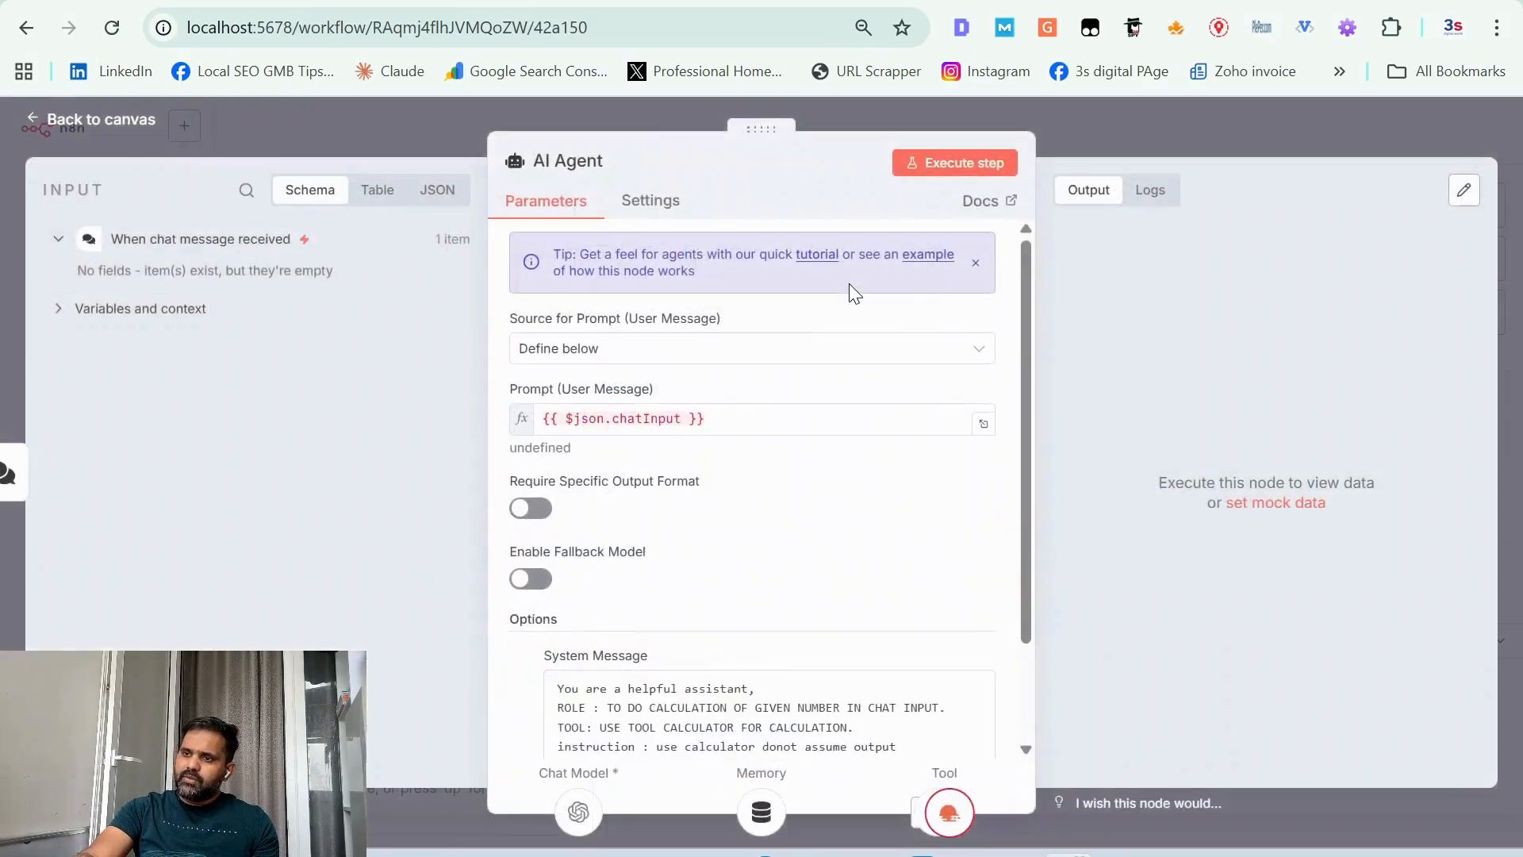
pyautogui.scroll(-2, 724, 676)
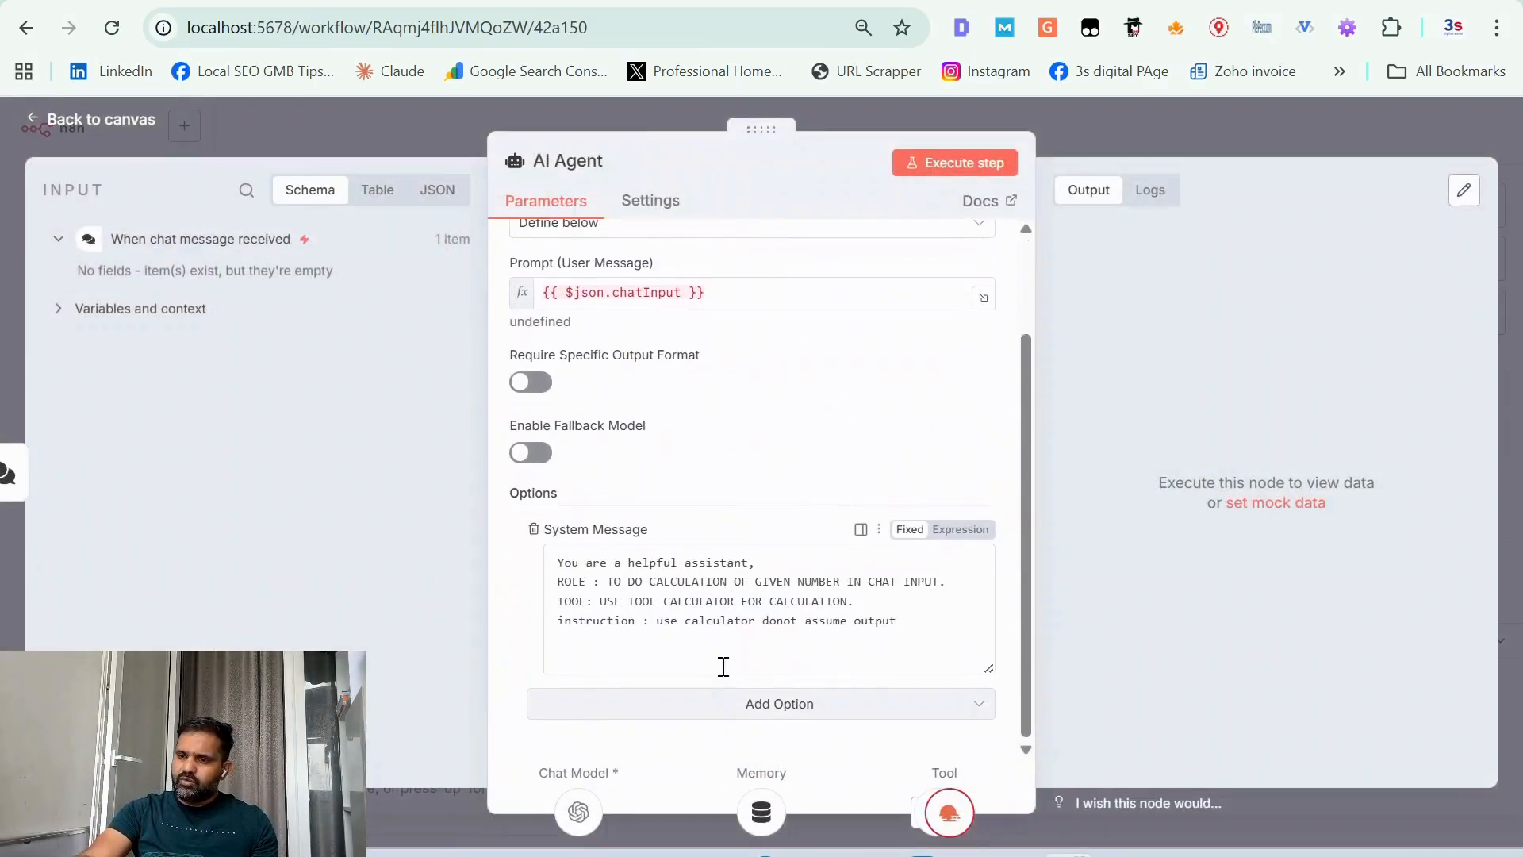
pyautogui.click(599, 602)
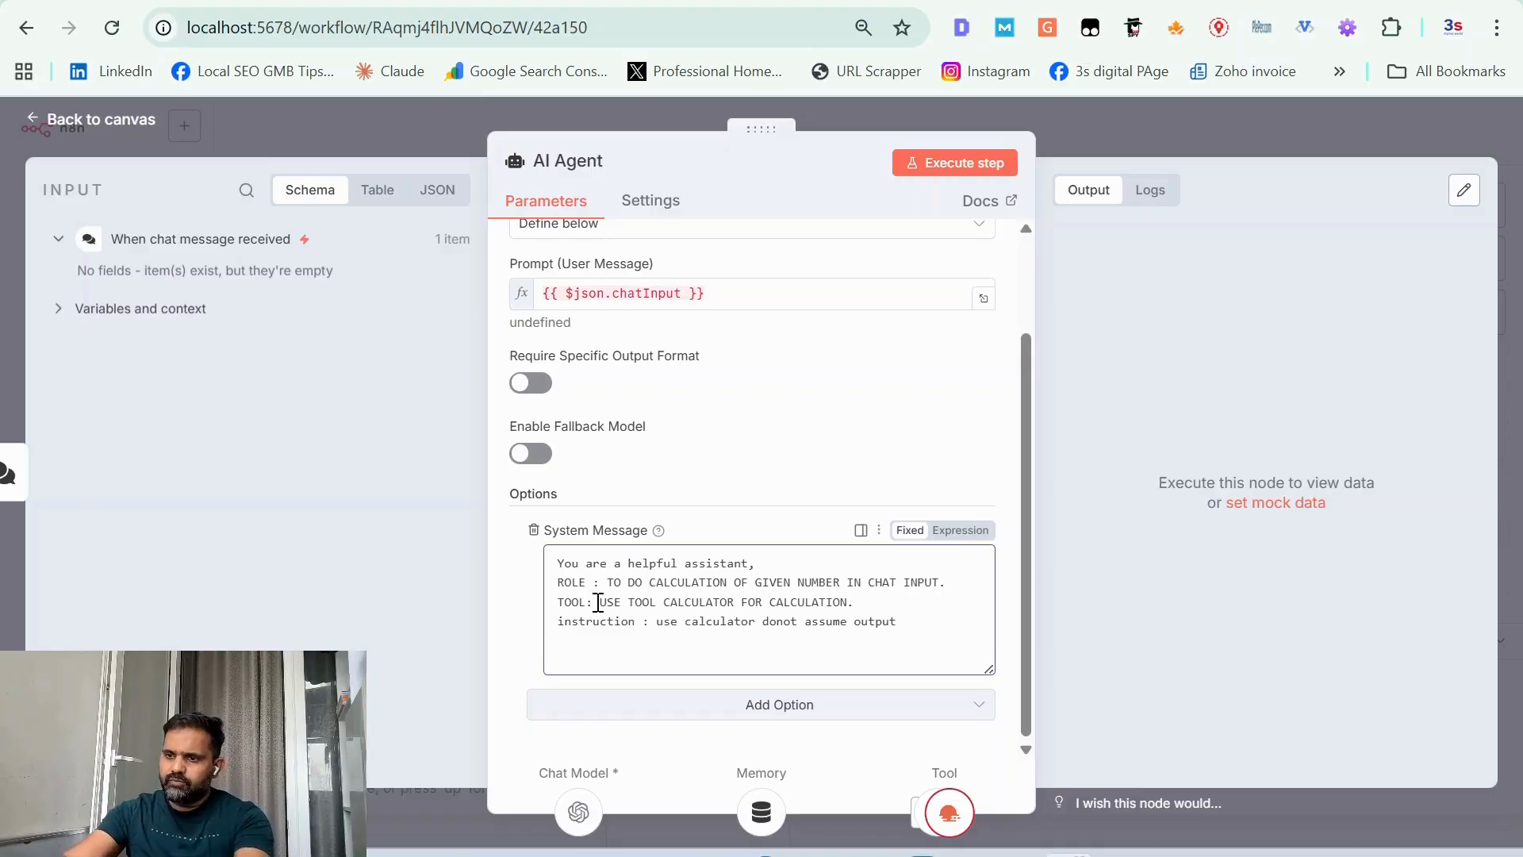
pyautogui.press('Return')
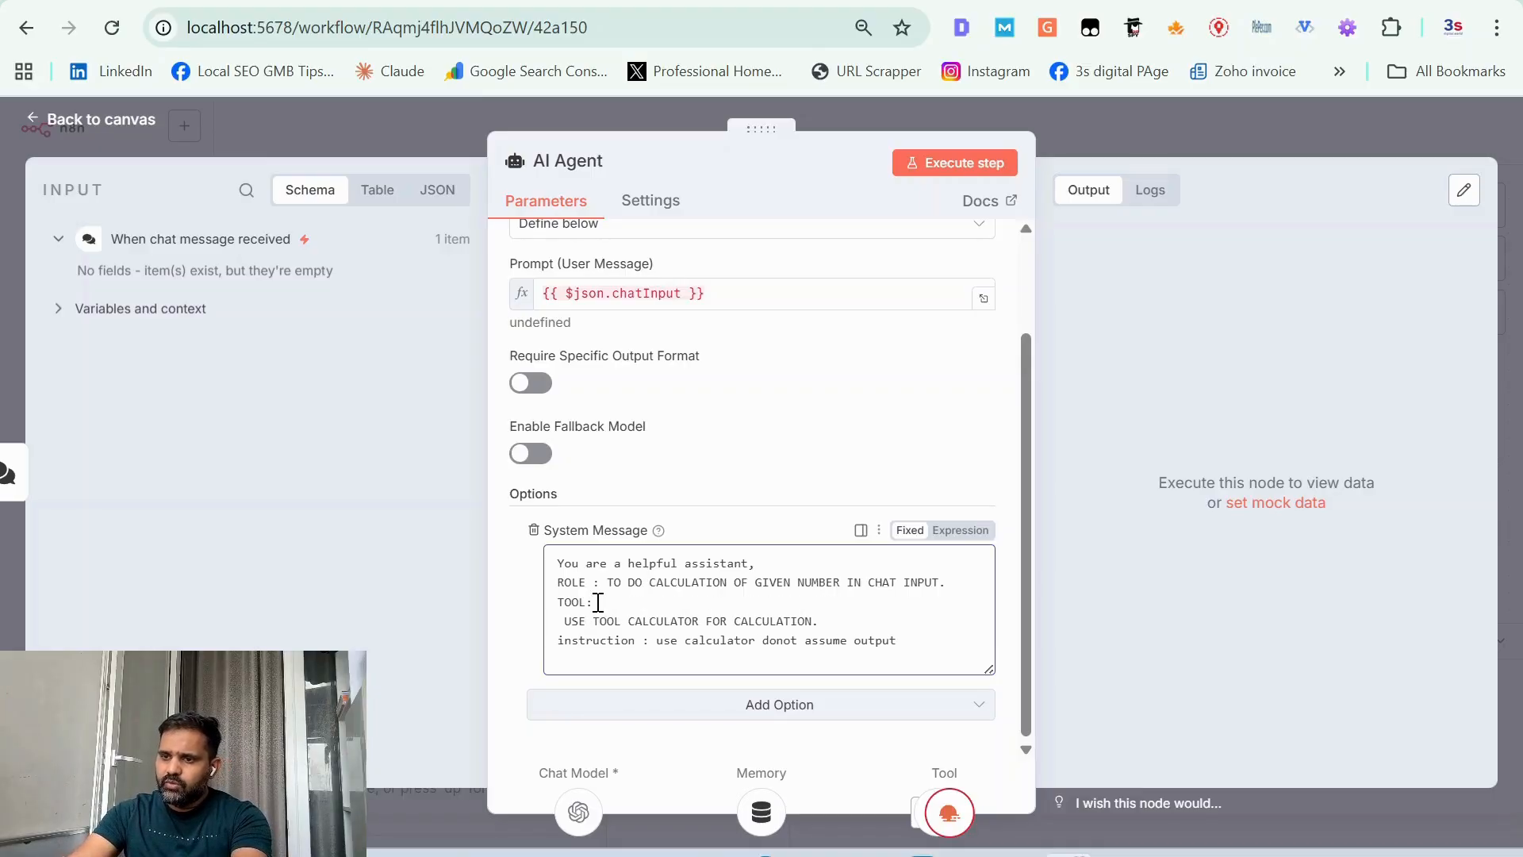
pyautogui.click(631, 603)
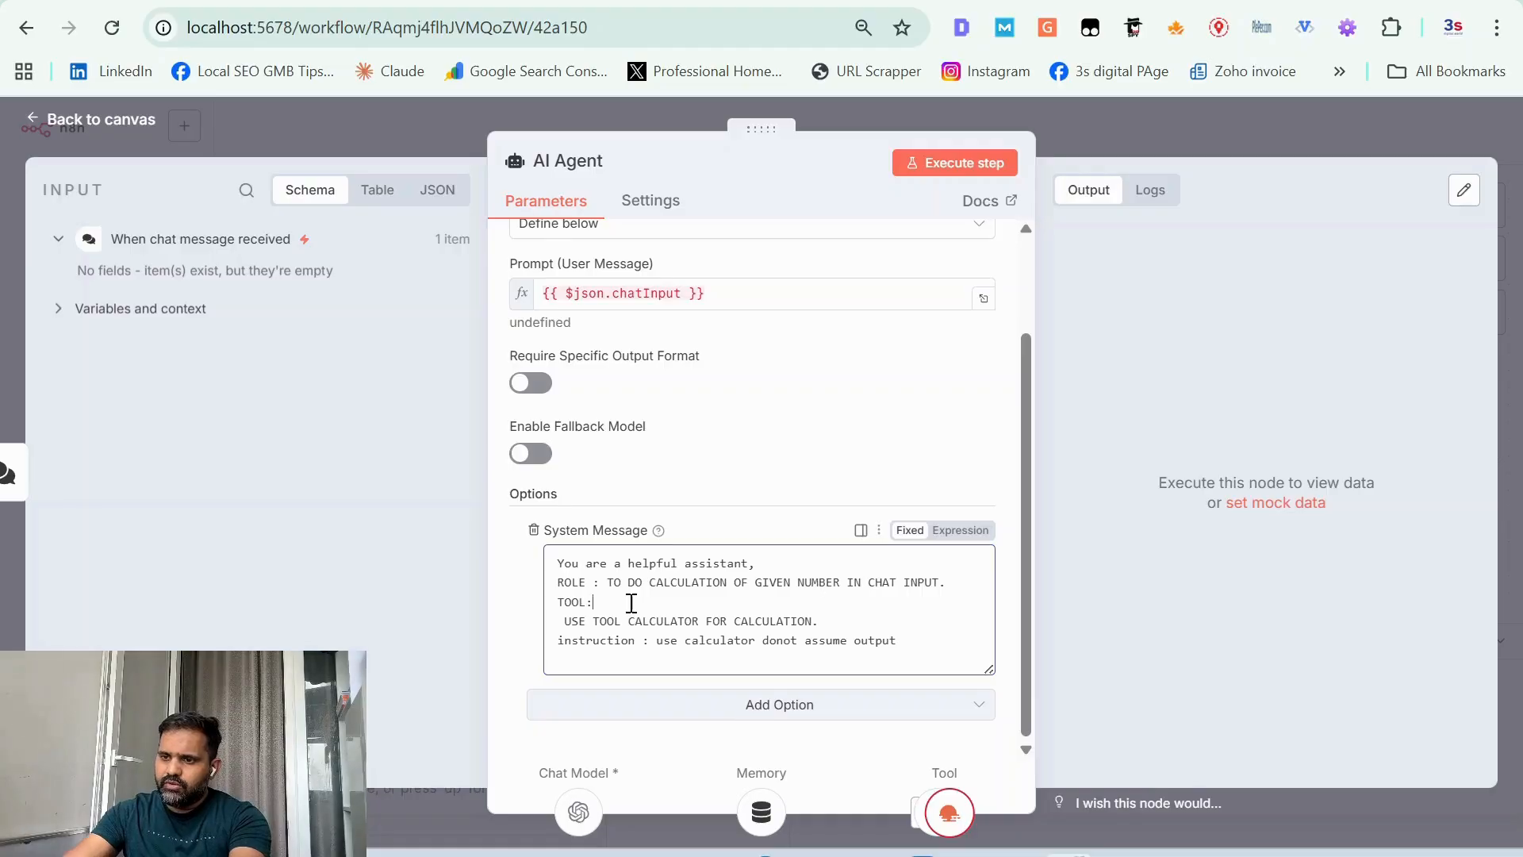
pyautogui.write('calculator,')
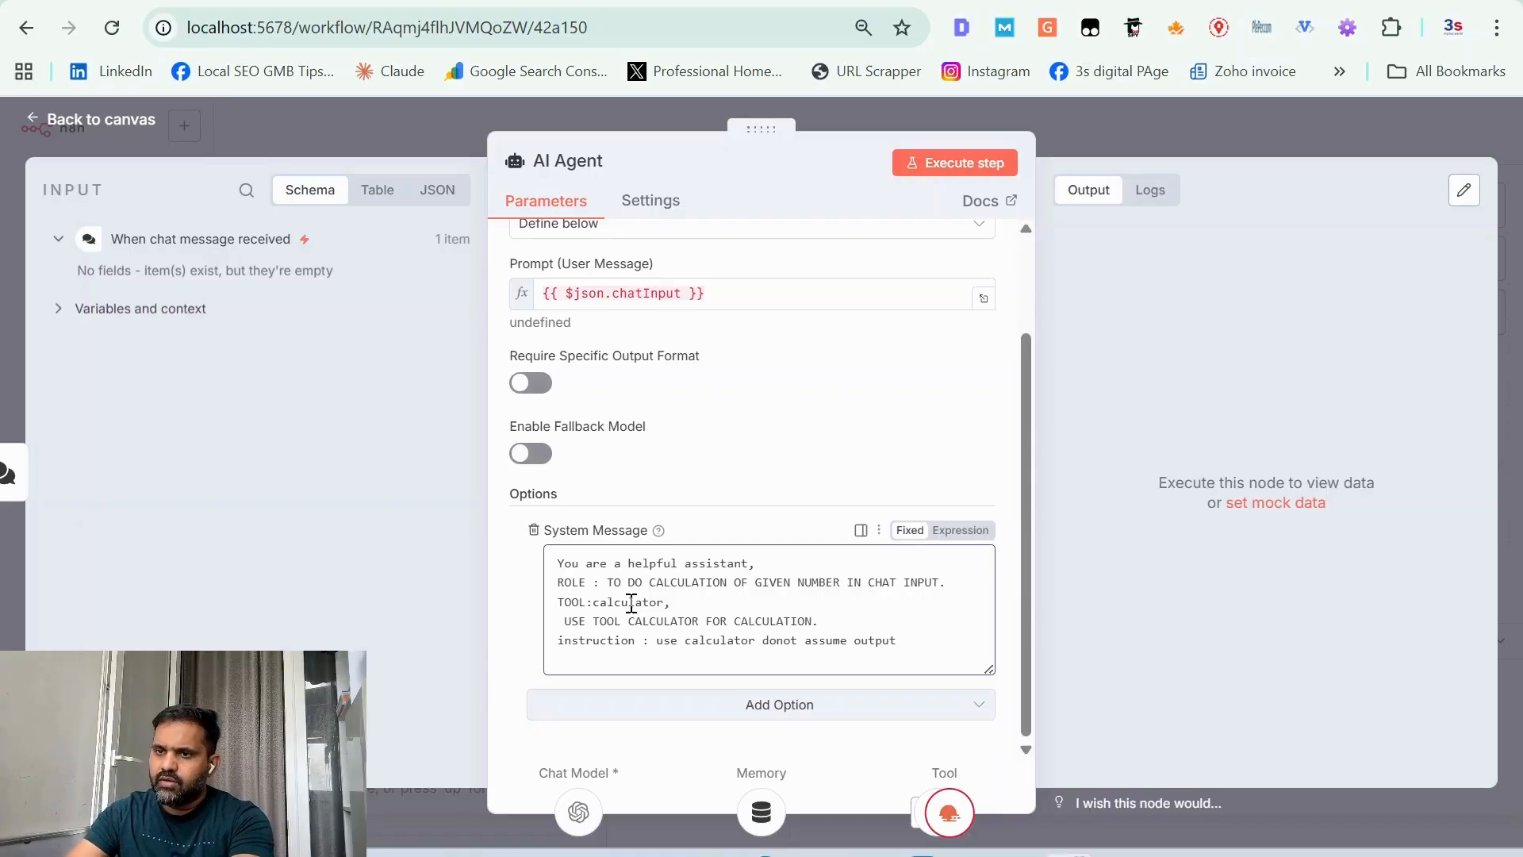
pyautogui.click(103, 119)
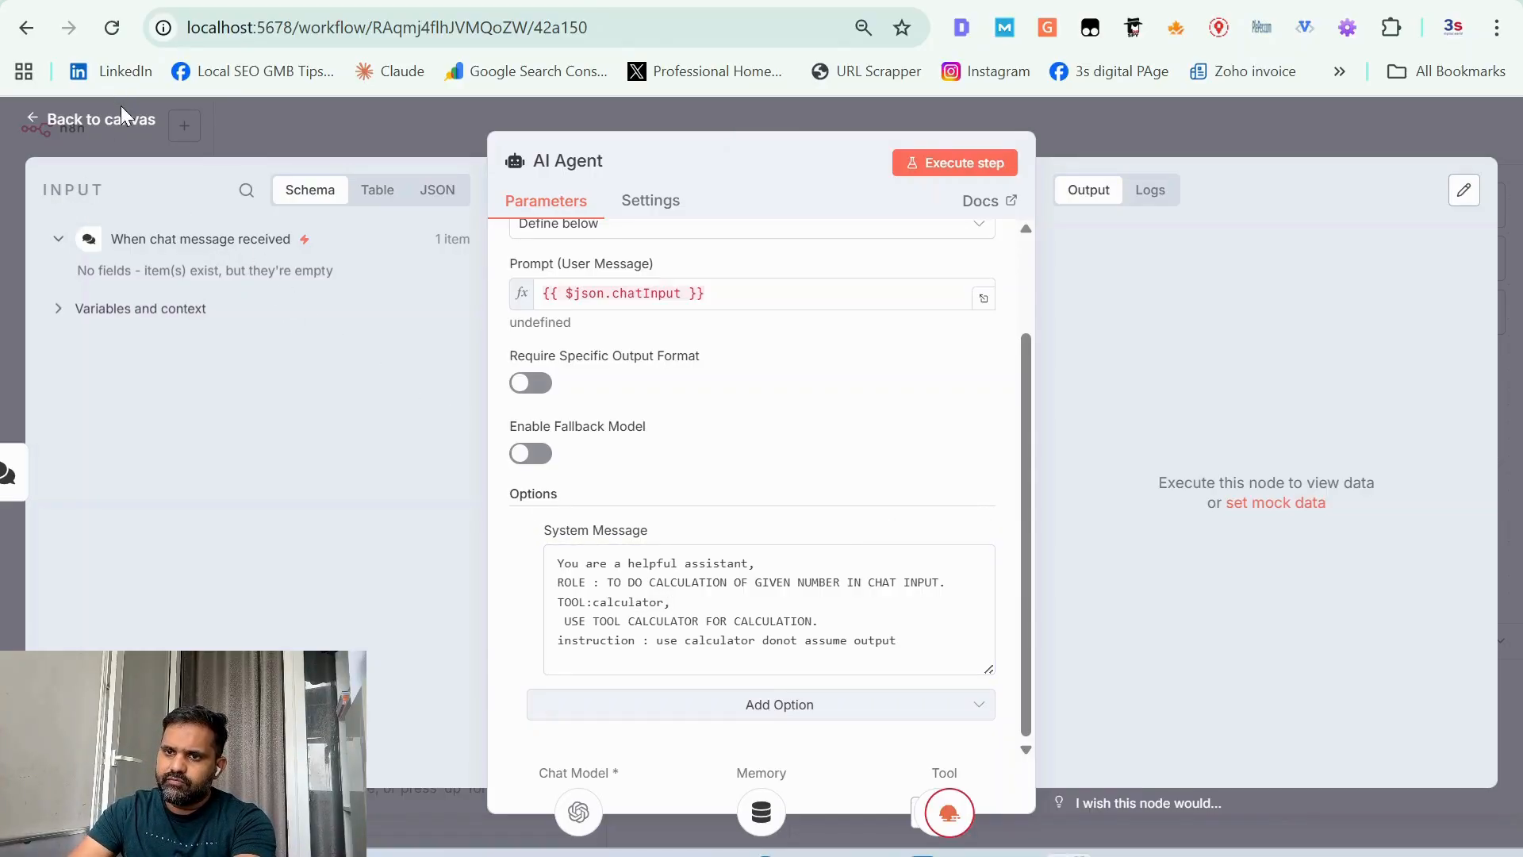
# Step: Reopen the AI Agent's settings and add "openweather" after "calculator," on the TOOL line of the system message
pyautogui.click(121, 106)
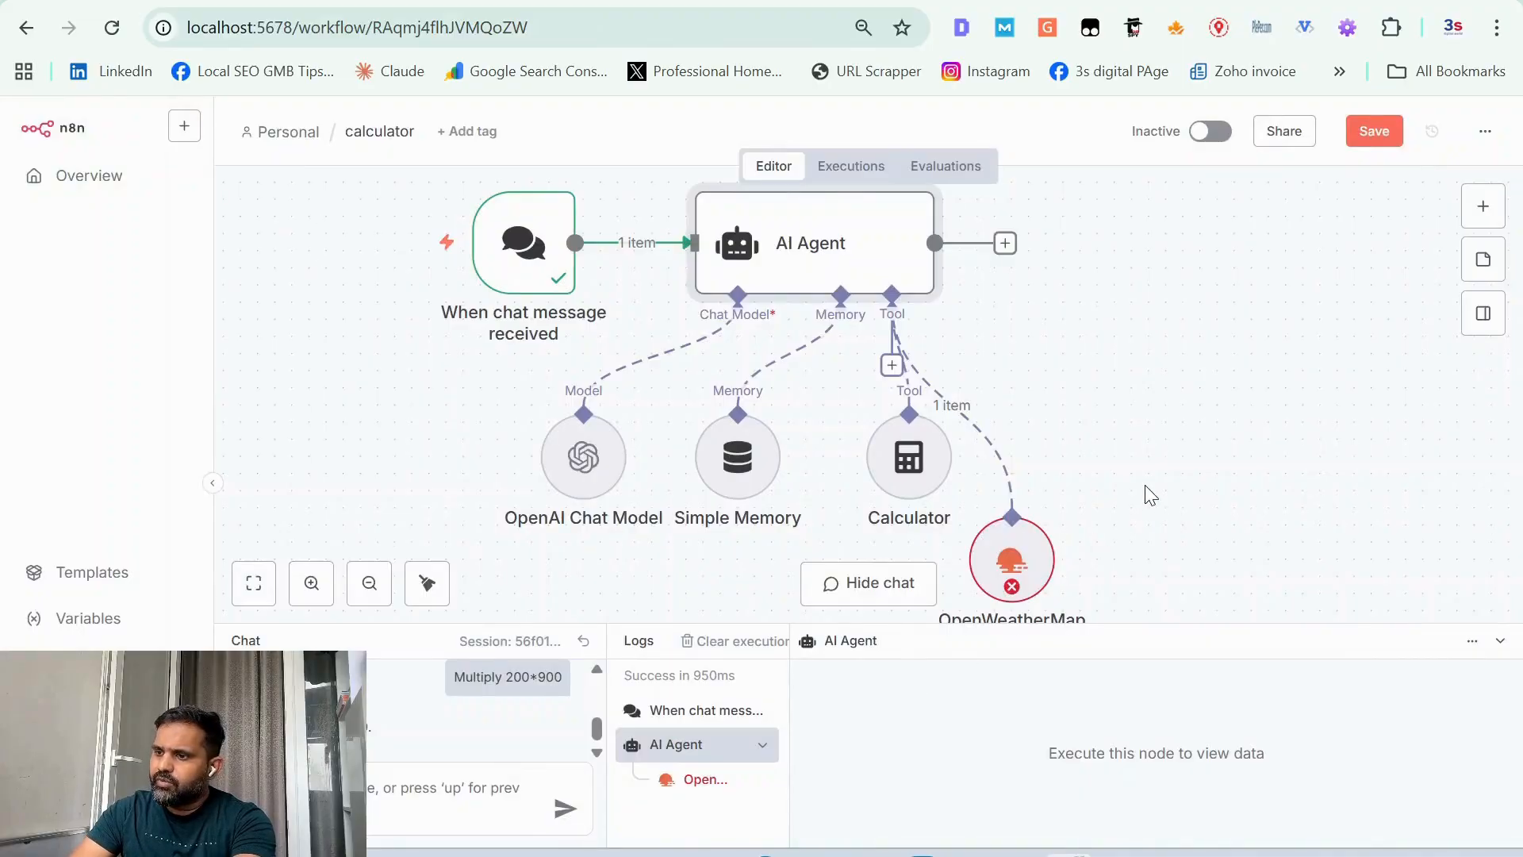
pyautogui.scroll(-2, 1145, 484)
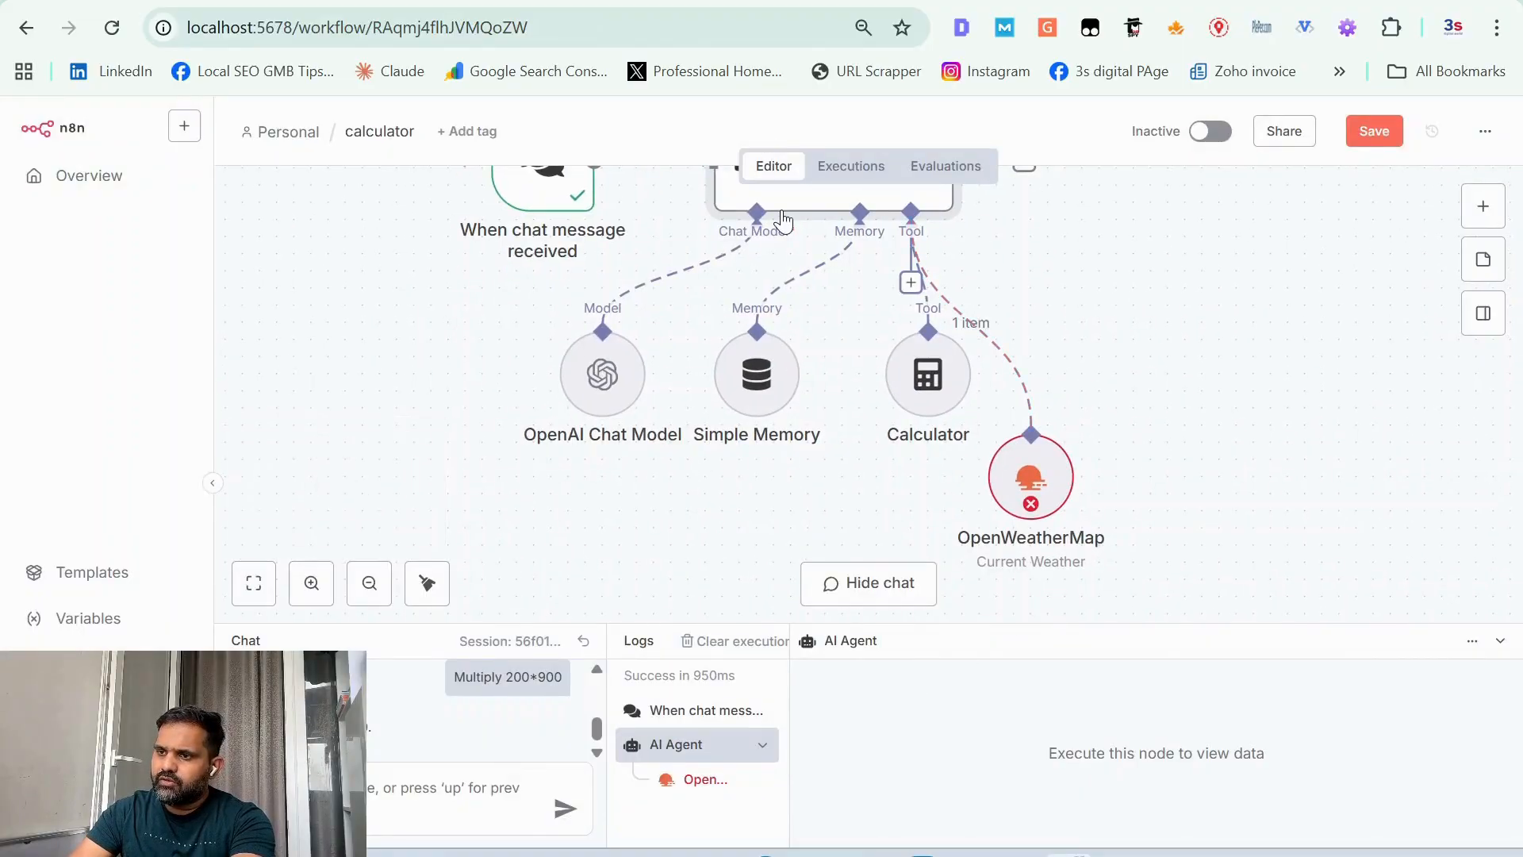
pyautogui.doubleClick(781, 202)
pyautogui.click(753, 721)
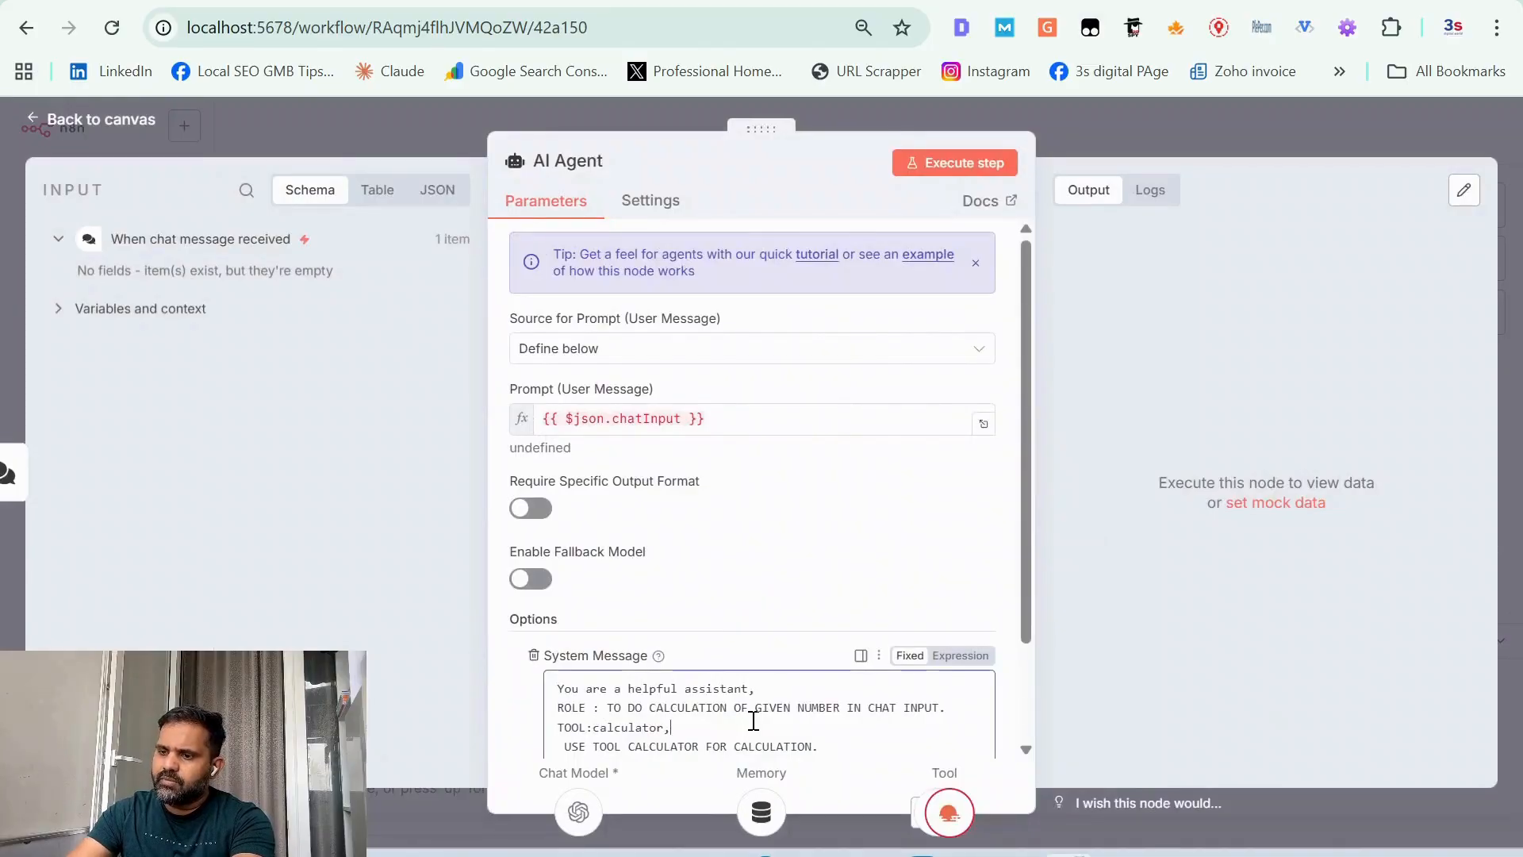
pyautogui.write('open')
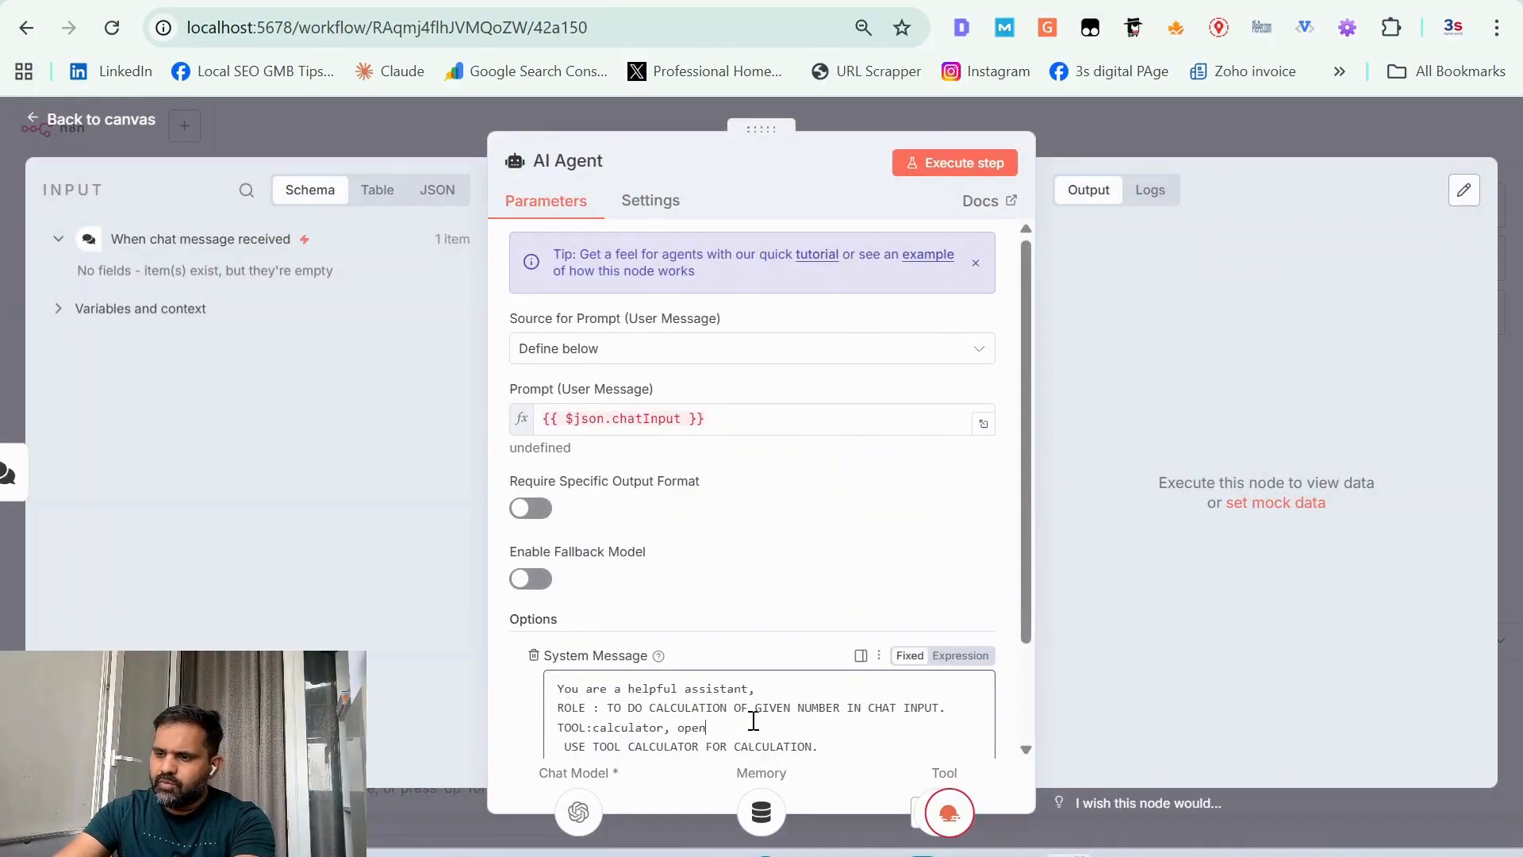
pyautogui.write('weather')
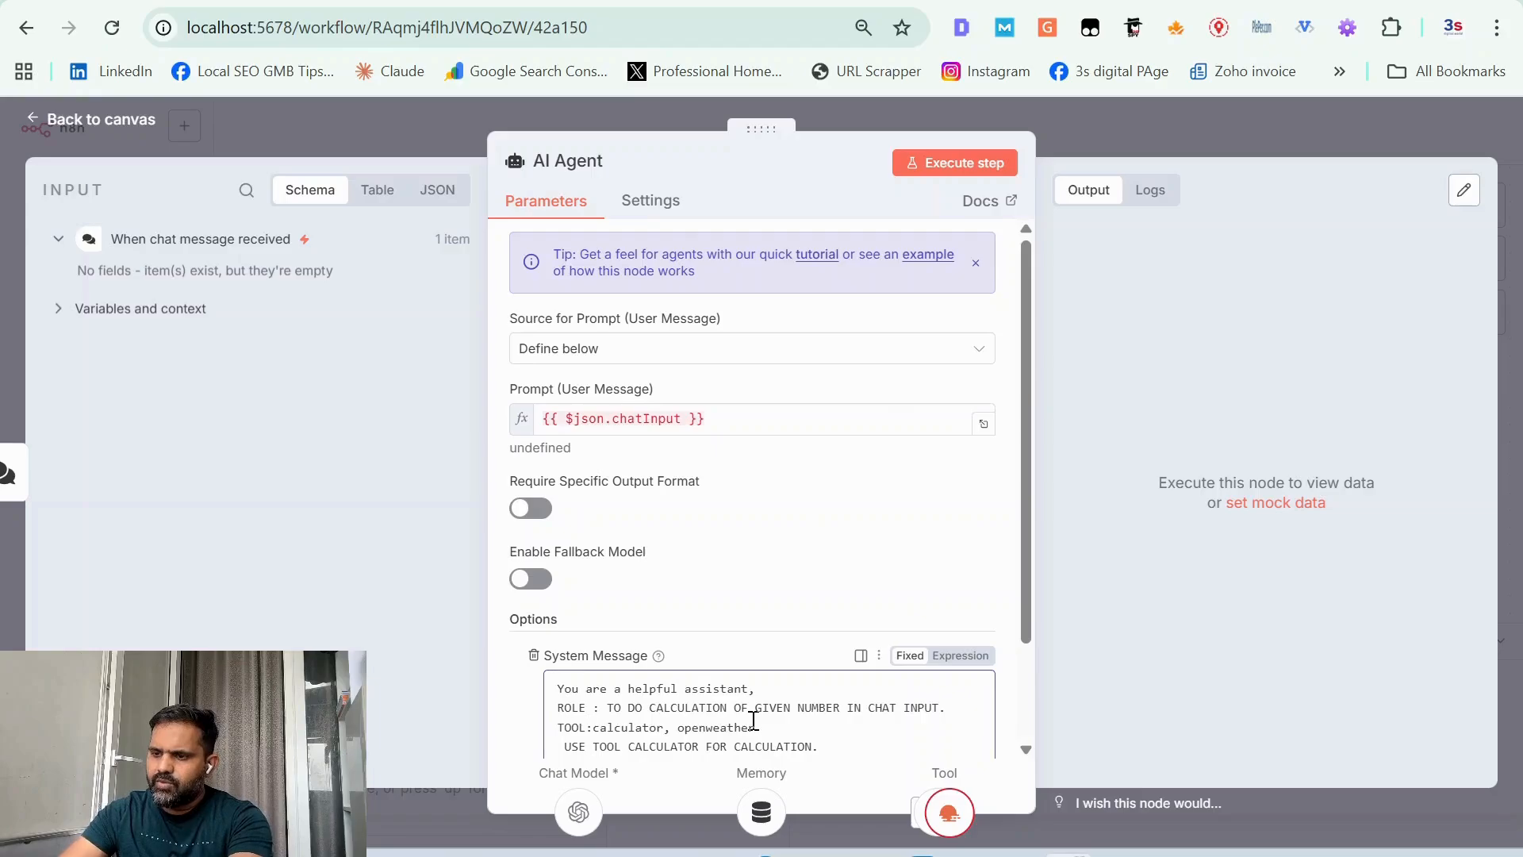
# Step: Insert the line "use openweather tool to get weather information" below the calculator usage line in the system message, followed by a blank line
pyautogui.scroll(-1, 753, 720)
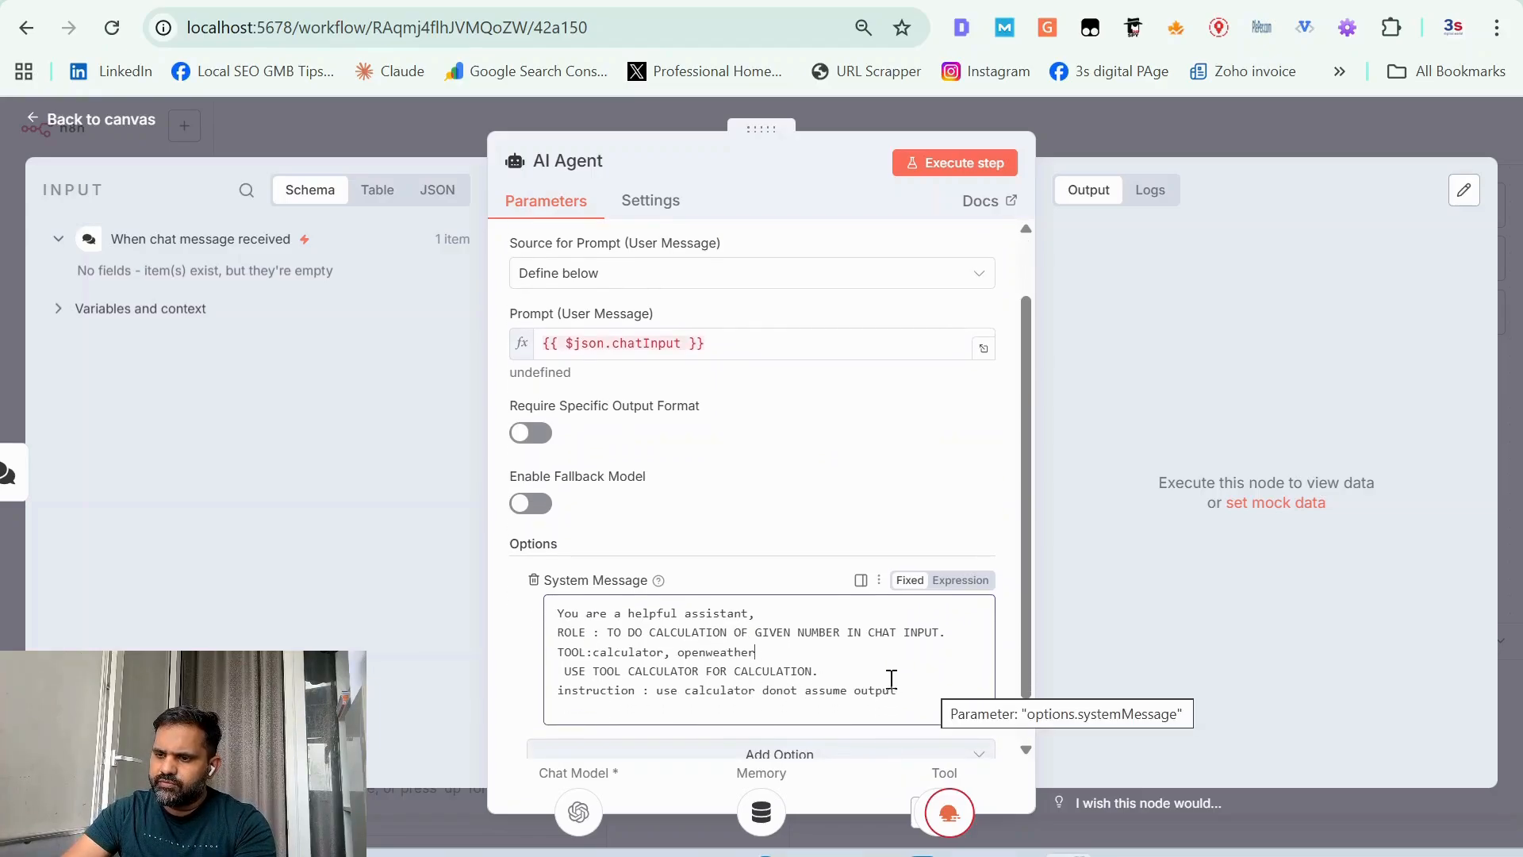
pyautogui.click(860, 671)
pyautogui.press('Return')
pyautogui.write('use openweat')
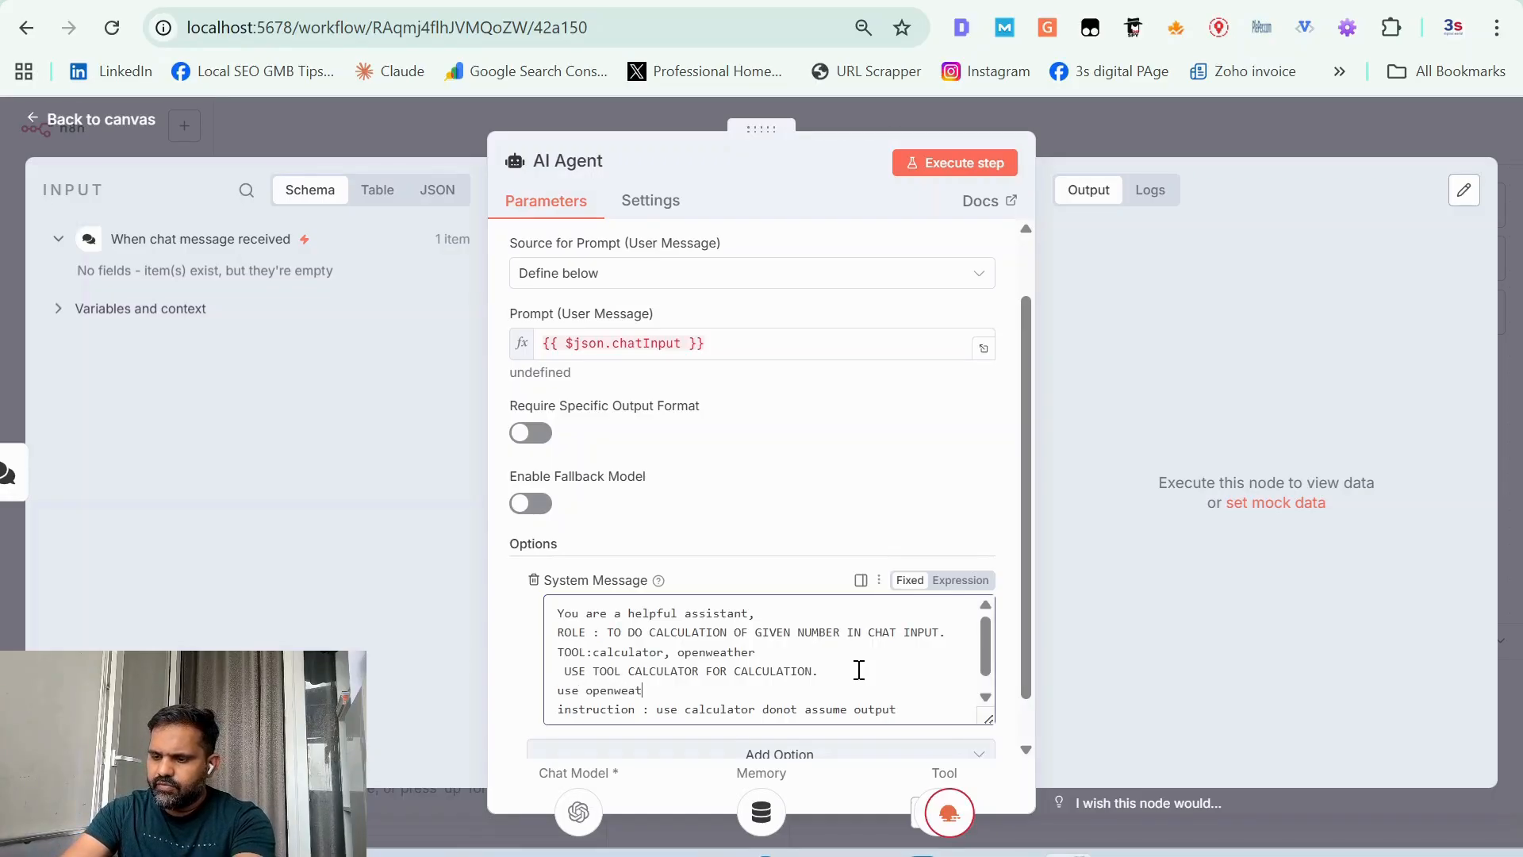
pyautogui.write('her app')
pyautogui.press('BackSpace')
pyautogui.press('BackSpace')
pyautogui.press('BackSpace')
pyautogui.write('tool to f')
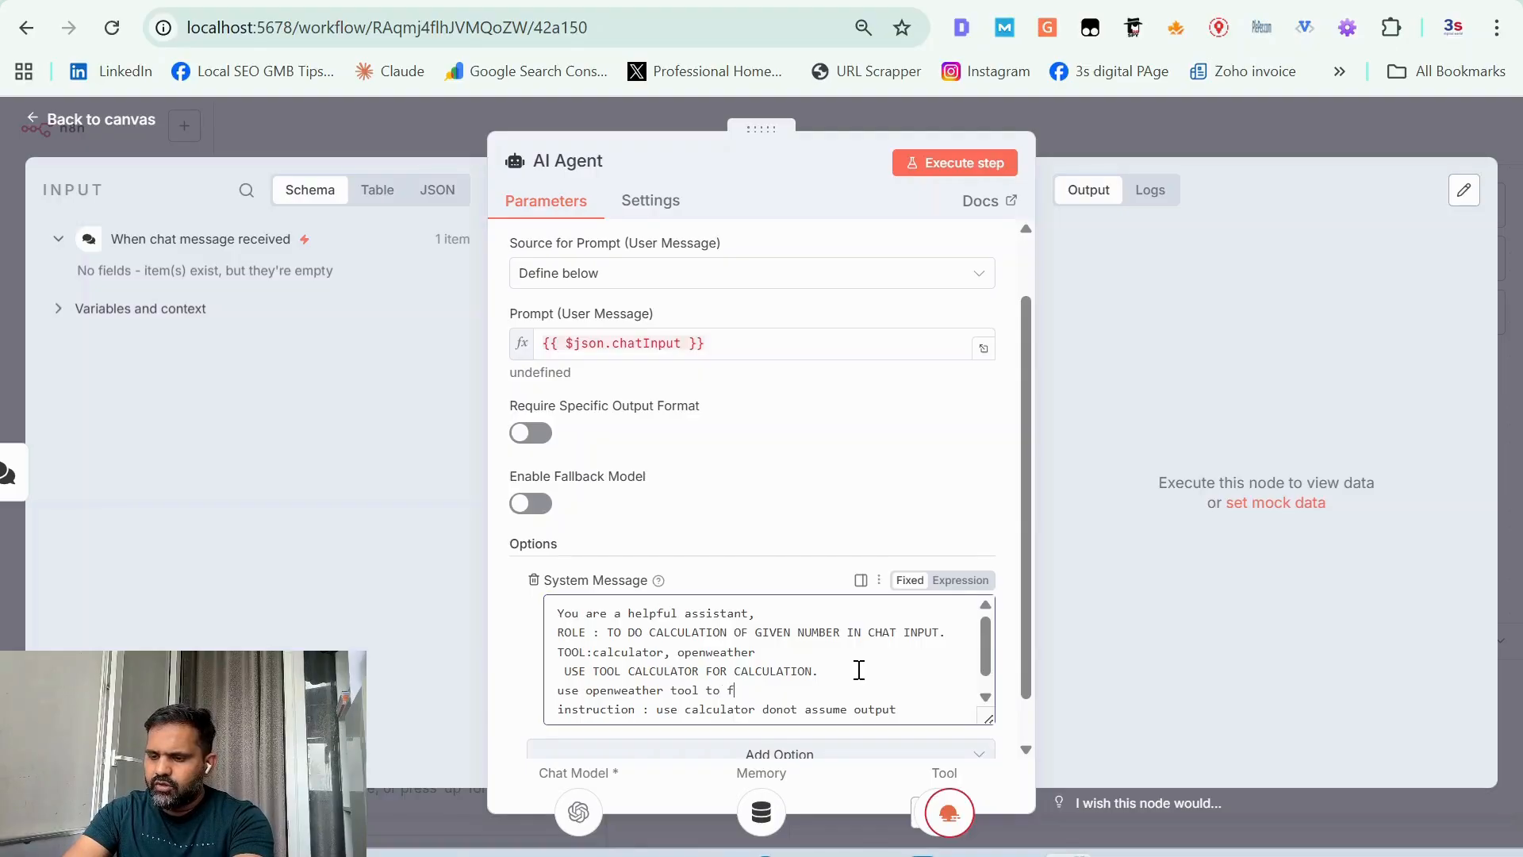
pyautogui.press('BackSpace')
pyautogui.write('g')
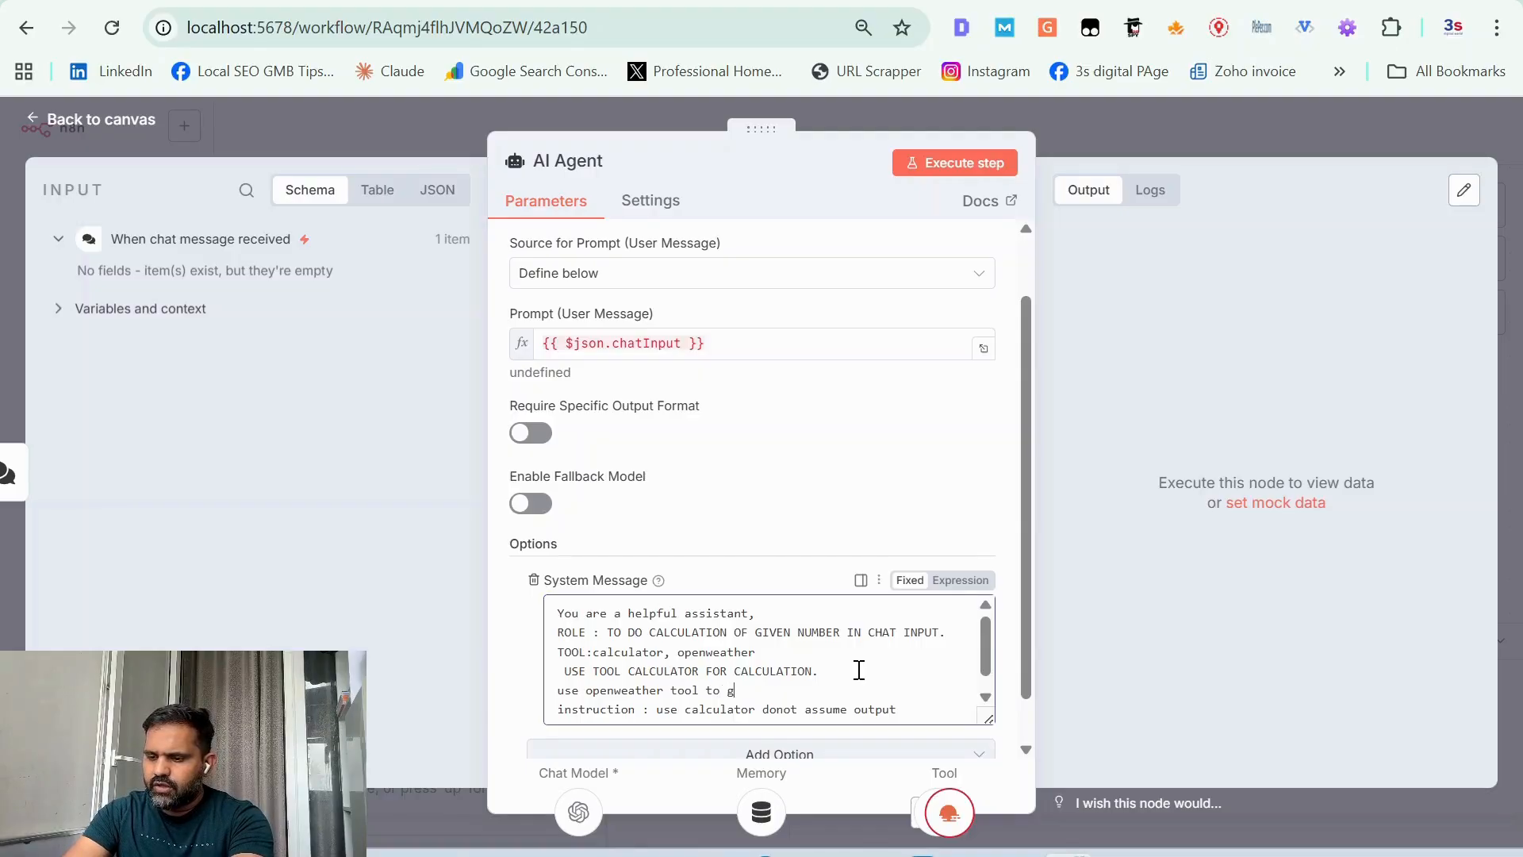
pyautogui.write('et wea')
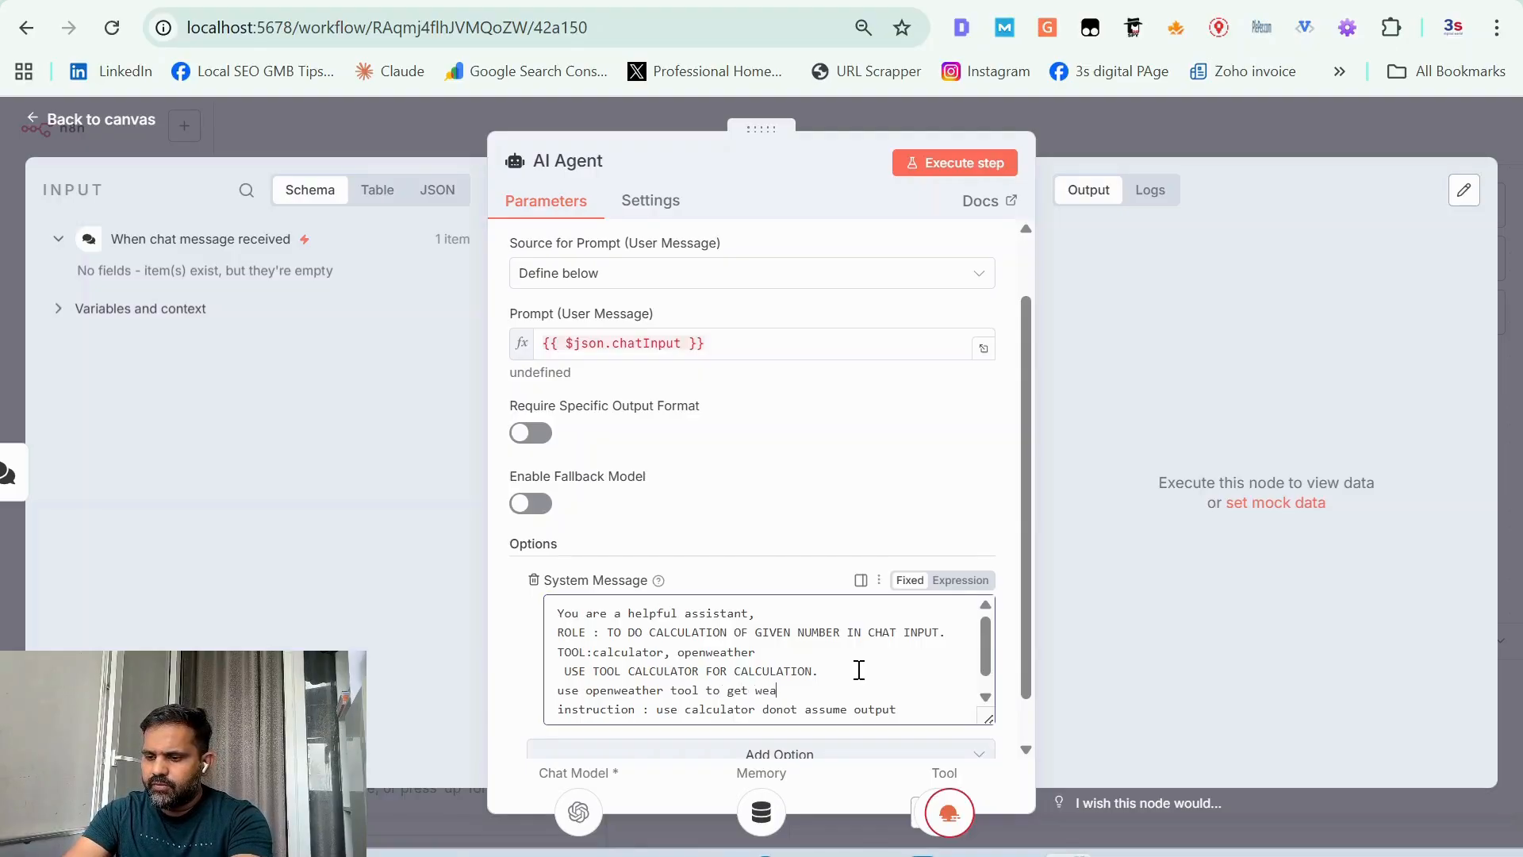
pyautogui.write('ther information')
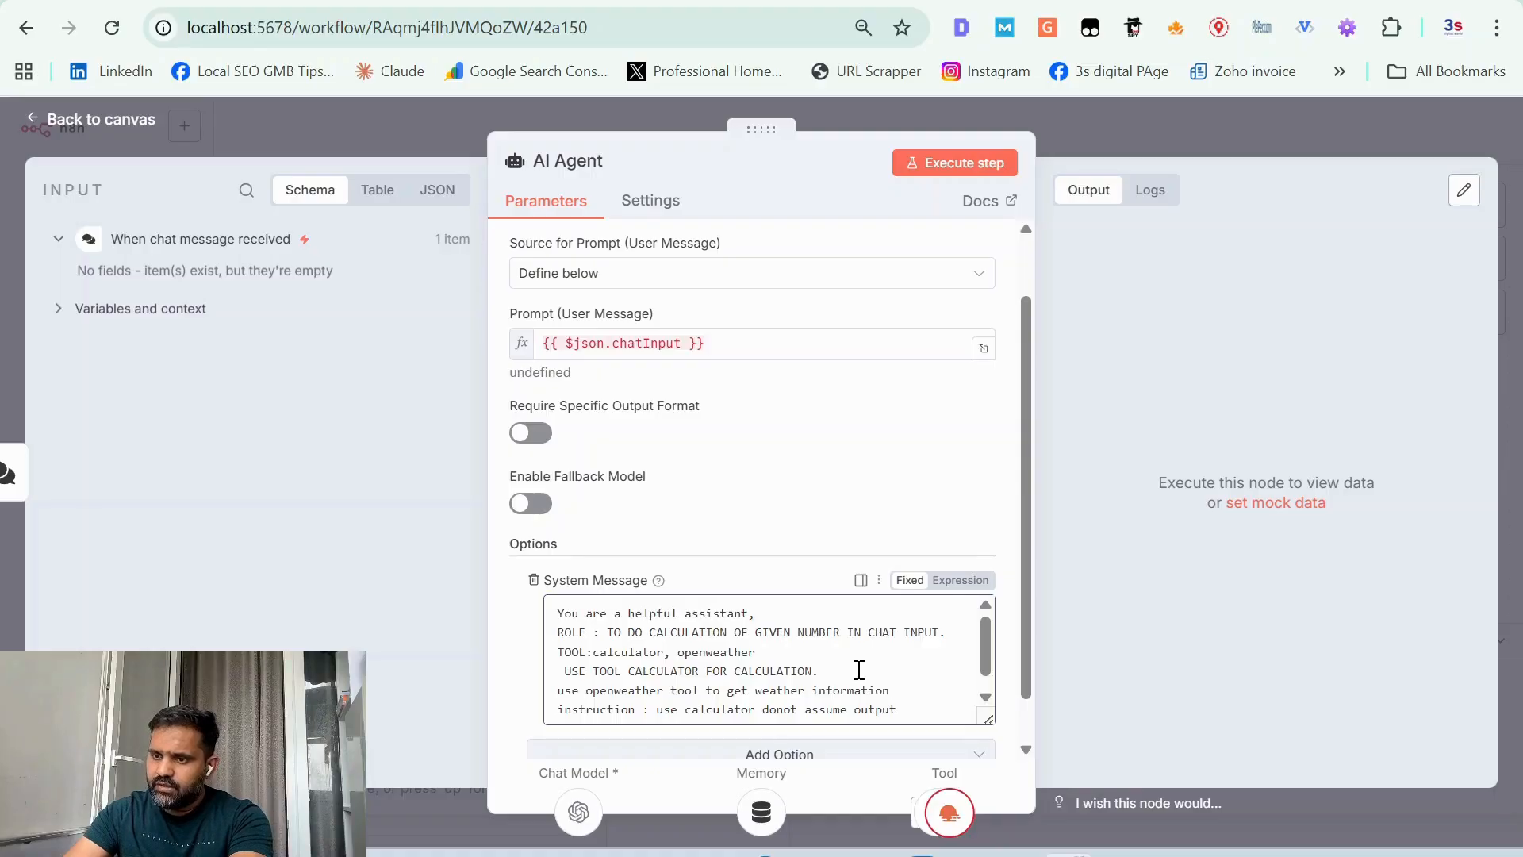
pyautogui.press('Return')
# Step: End the instruction line with a comma and add "get city name from chat input and provide sunset time on that day" below it
pyautogui.scroll(-1, 858, 670)
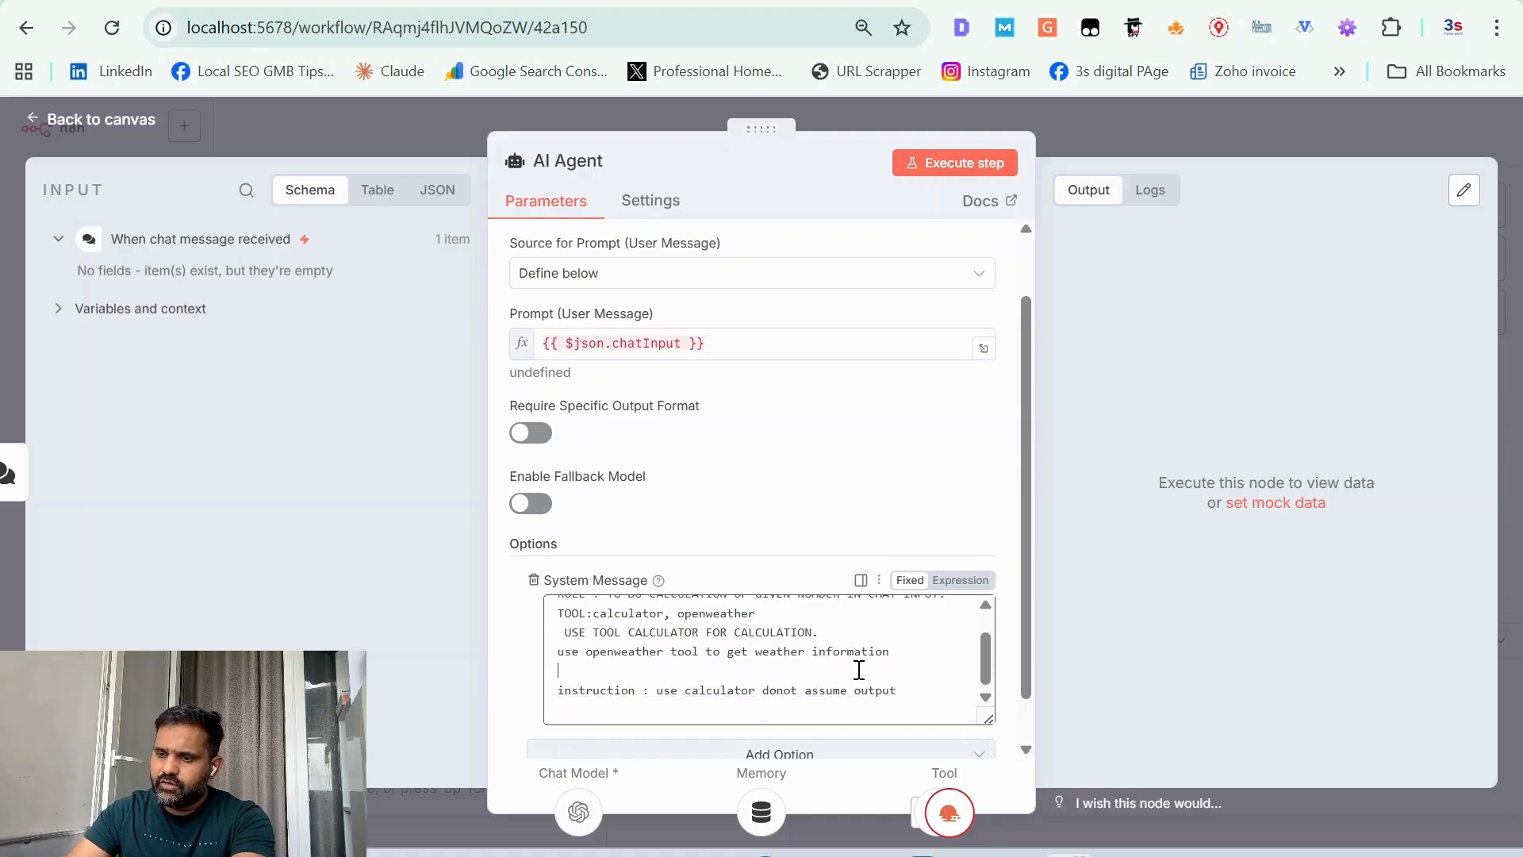
pyautogui.click(927, 693)
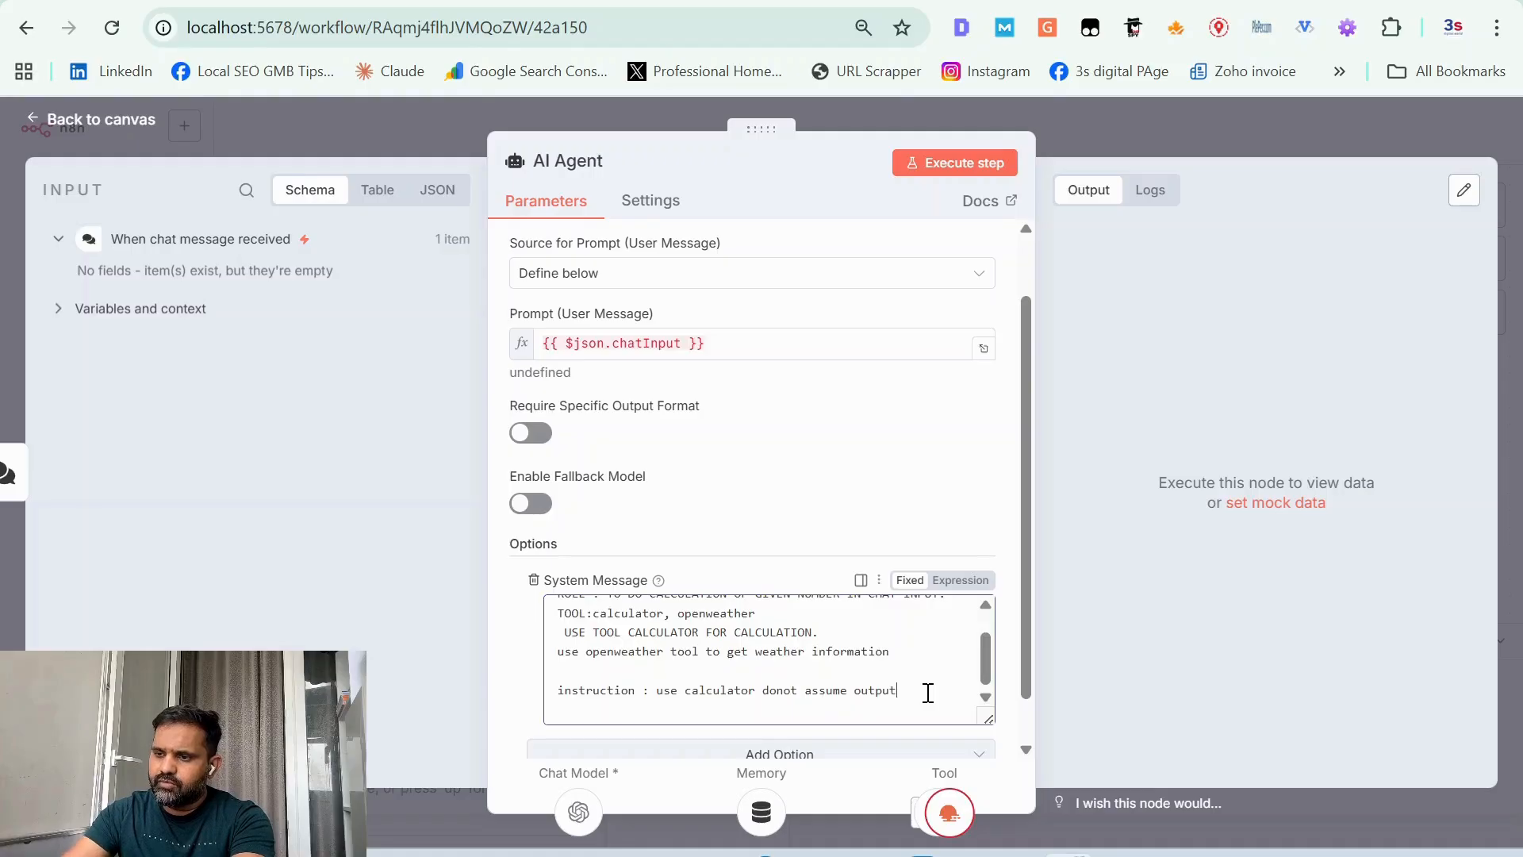
pyautogui.write('<')
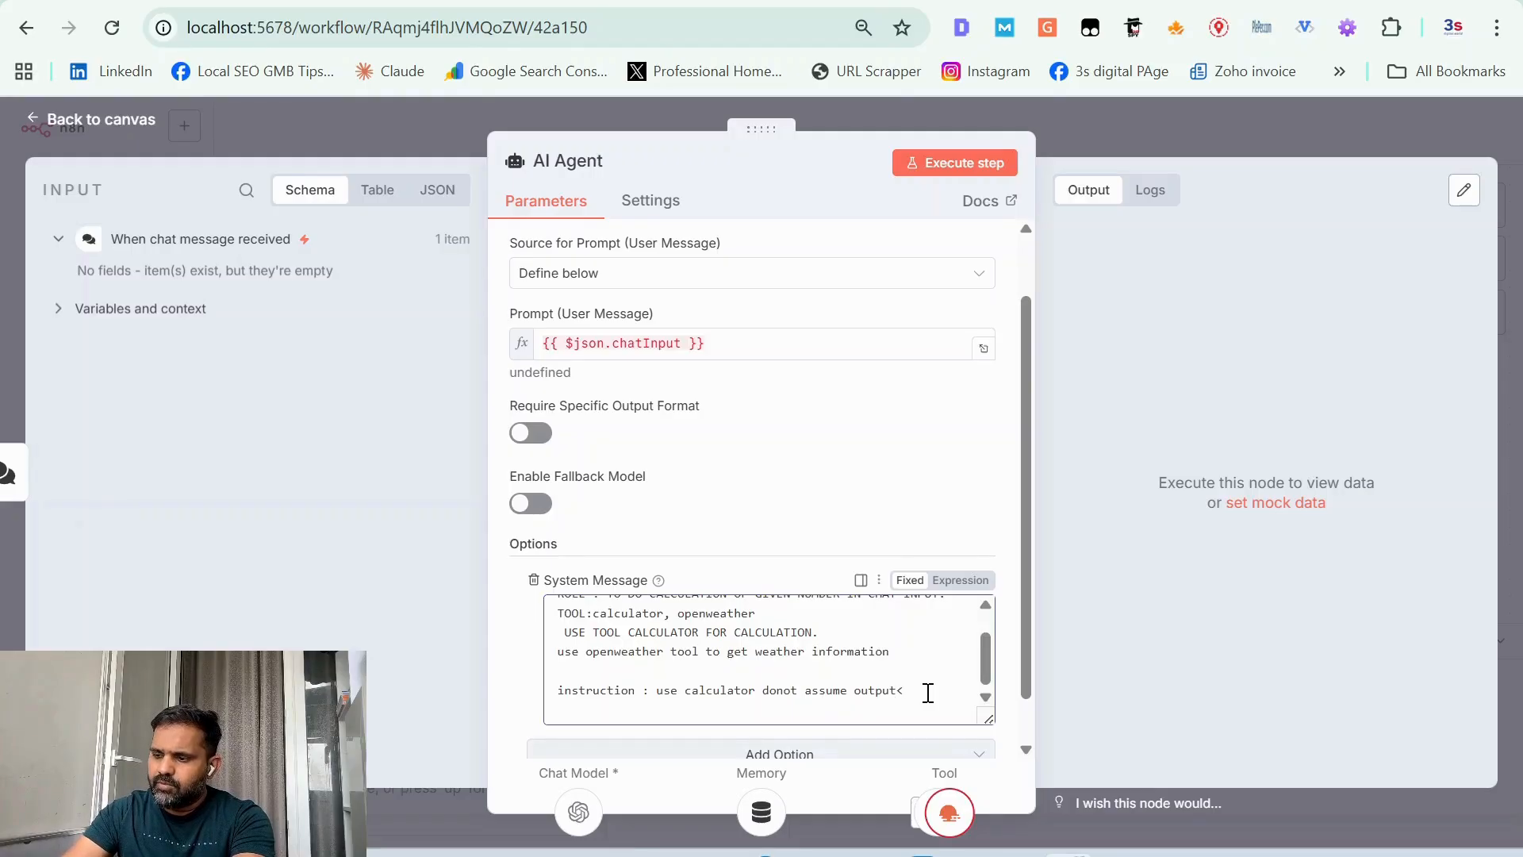
pyautogui.write(',')
pyautogui.press('Return')
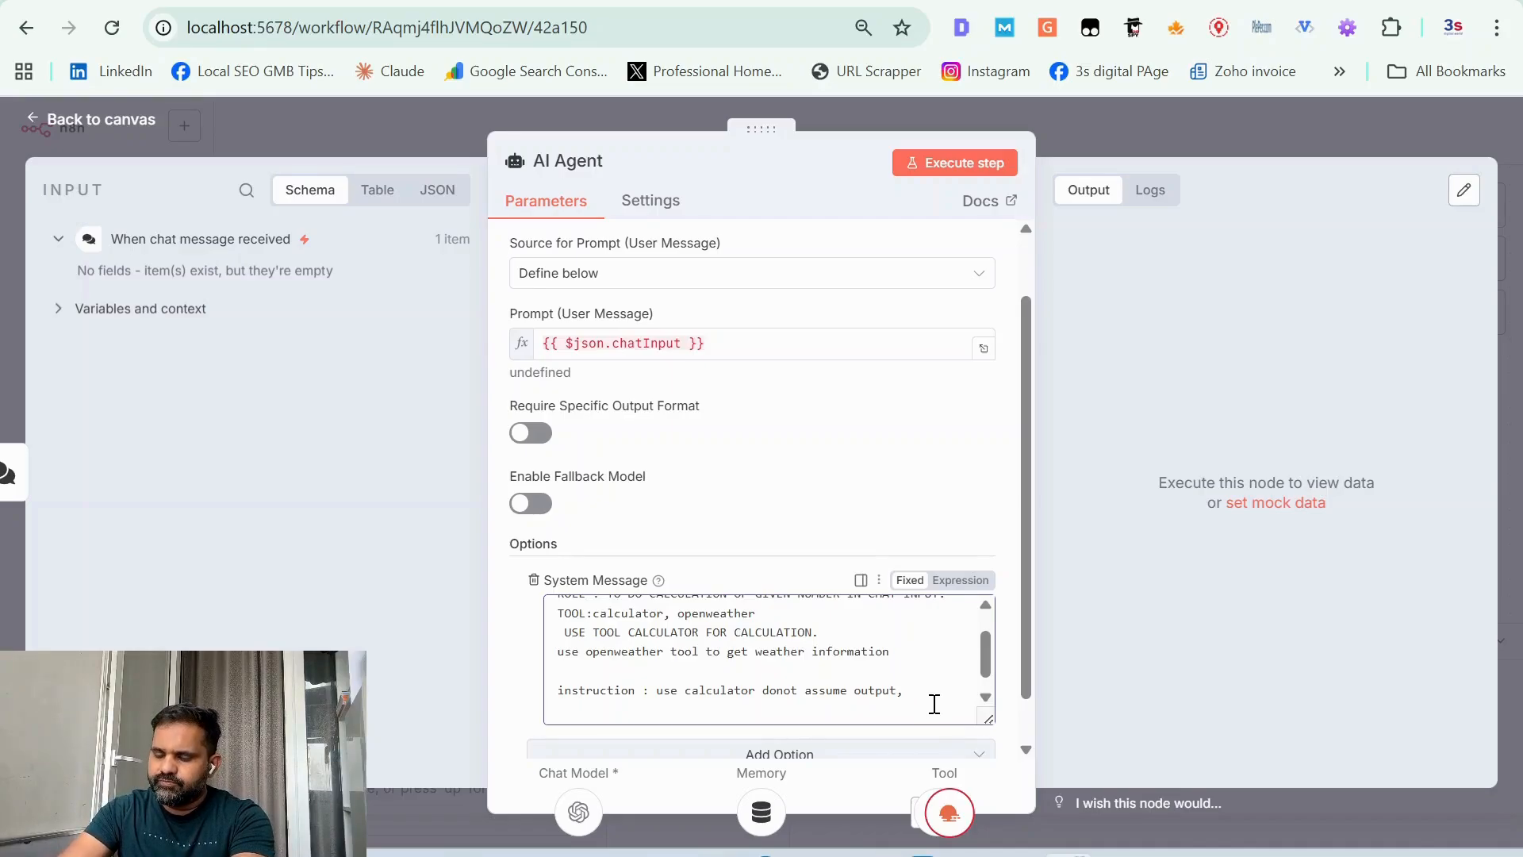
pyautogui.write('get ci')
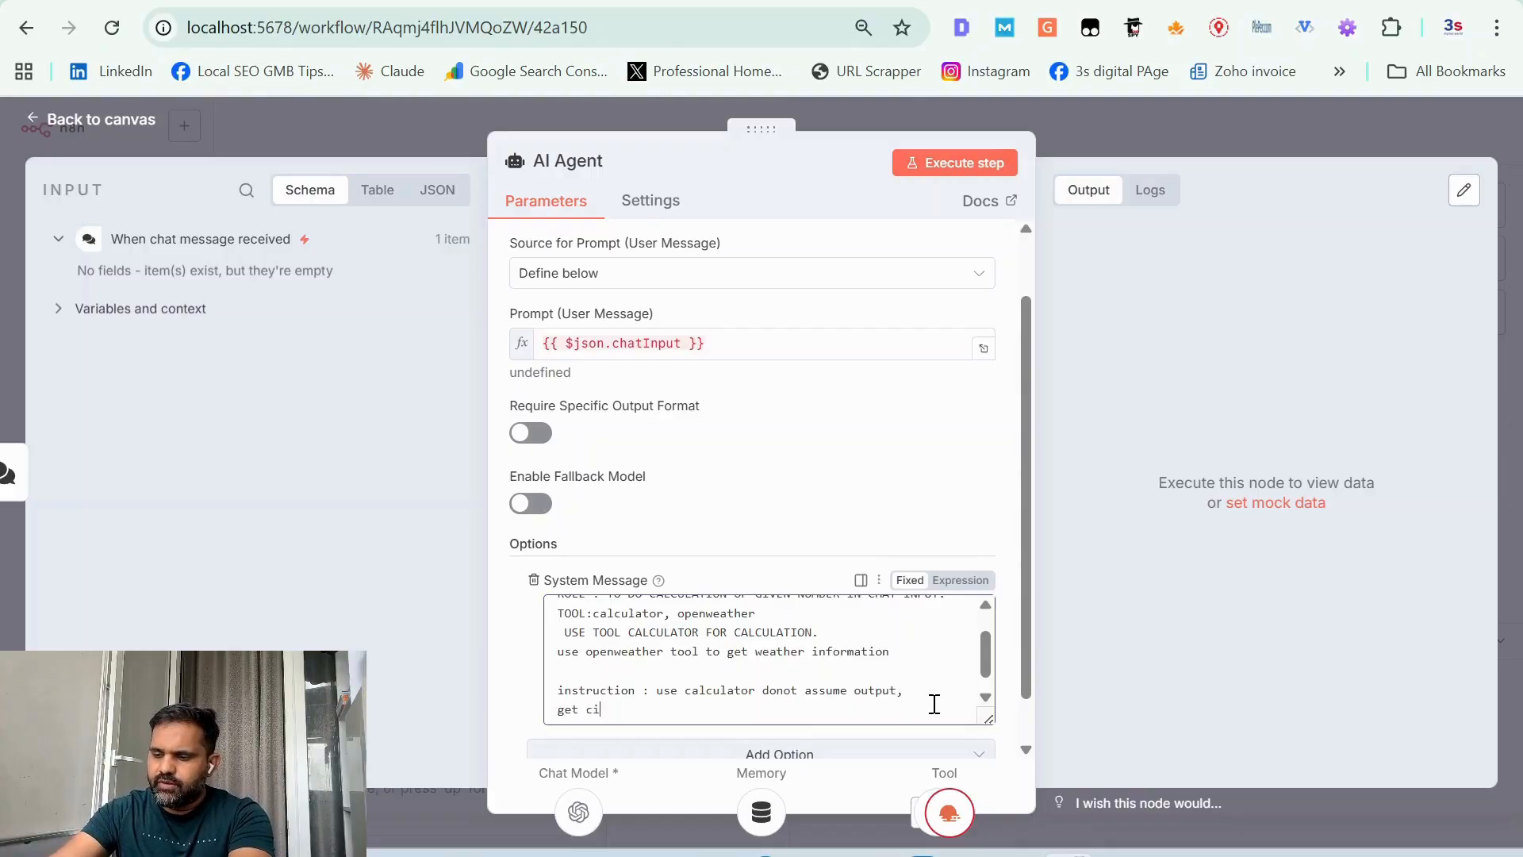
pyautogui.write('ty name f')
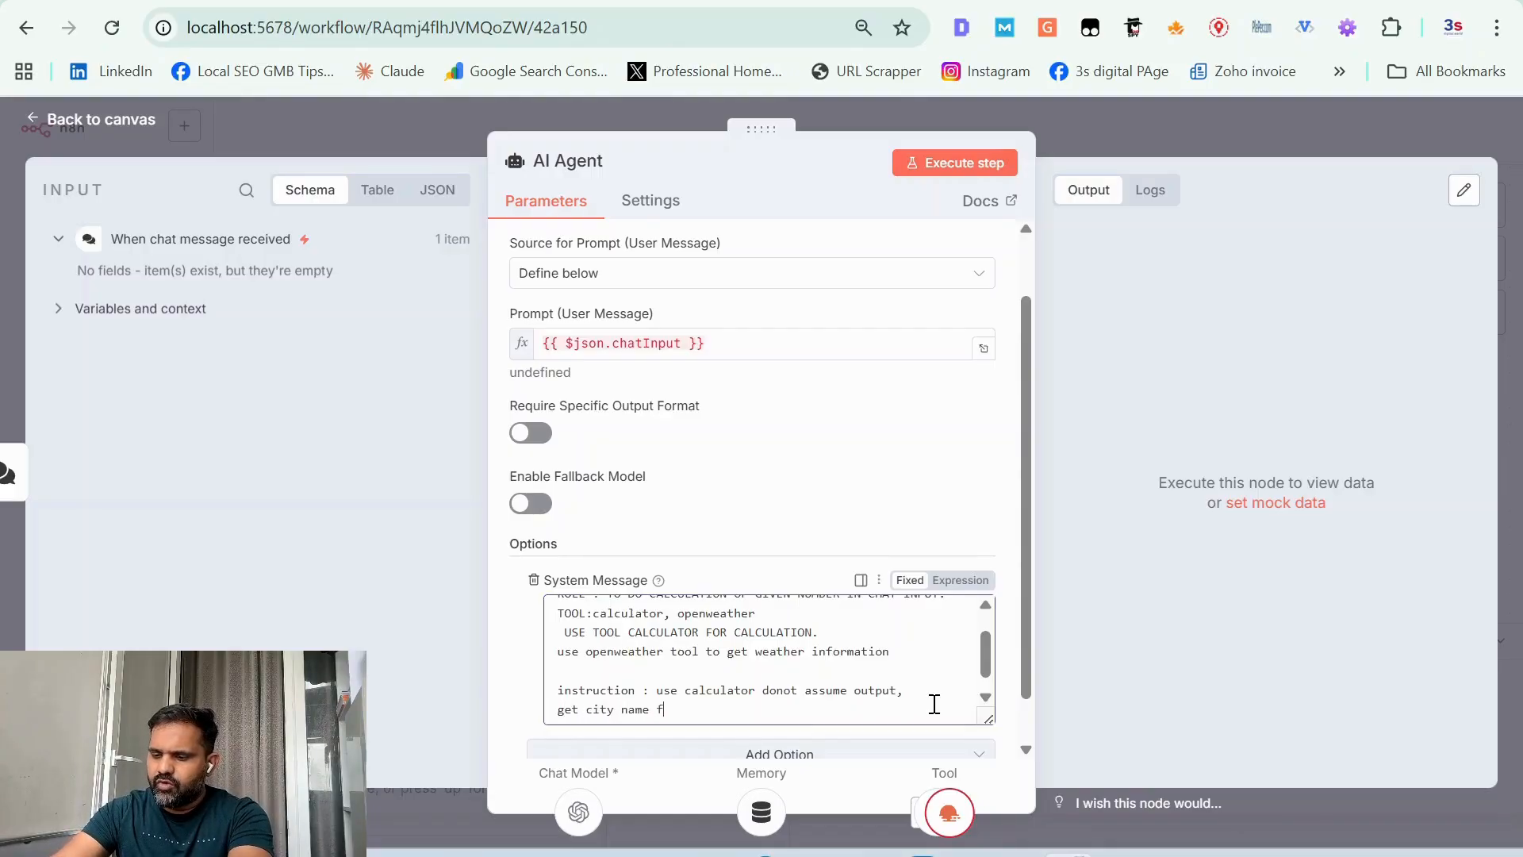
pyautogui.write('rom chat ')
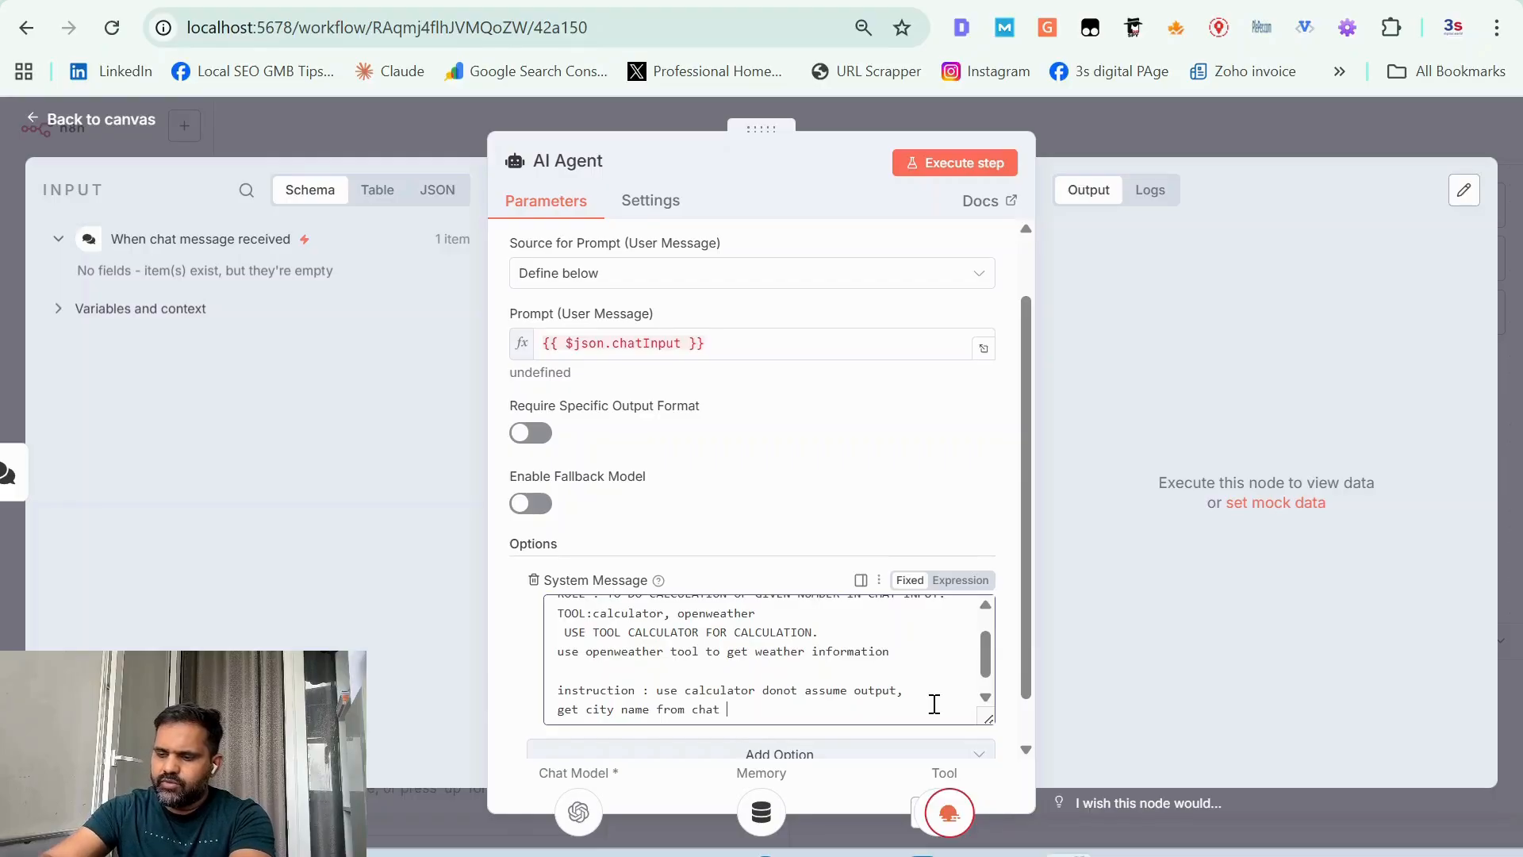
pyautogui.write('input an')
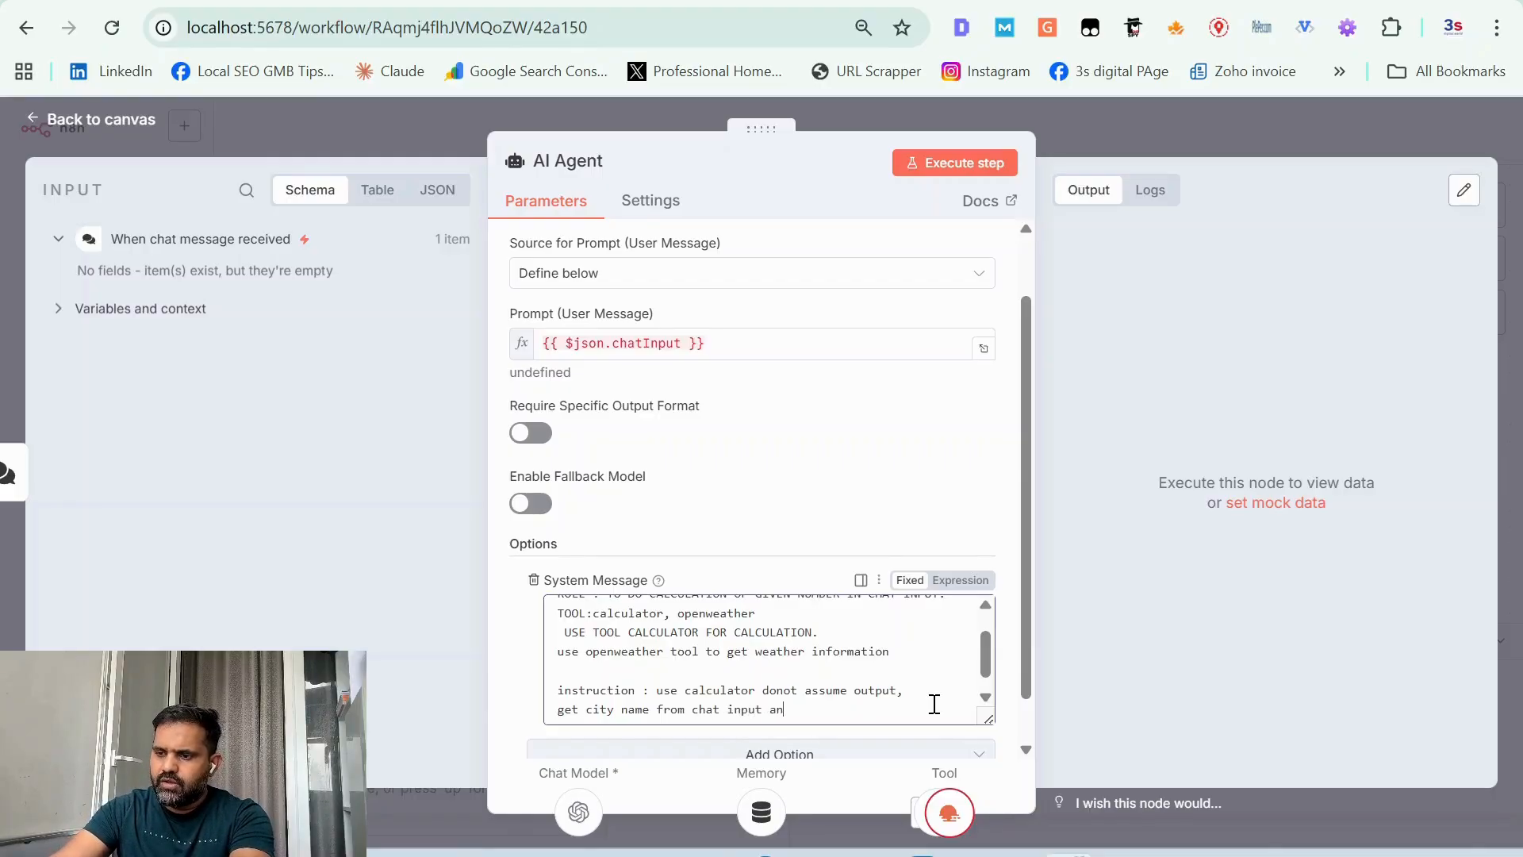
pyautogui.write('d provide sunset time')
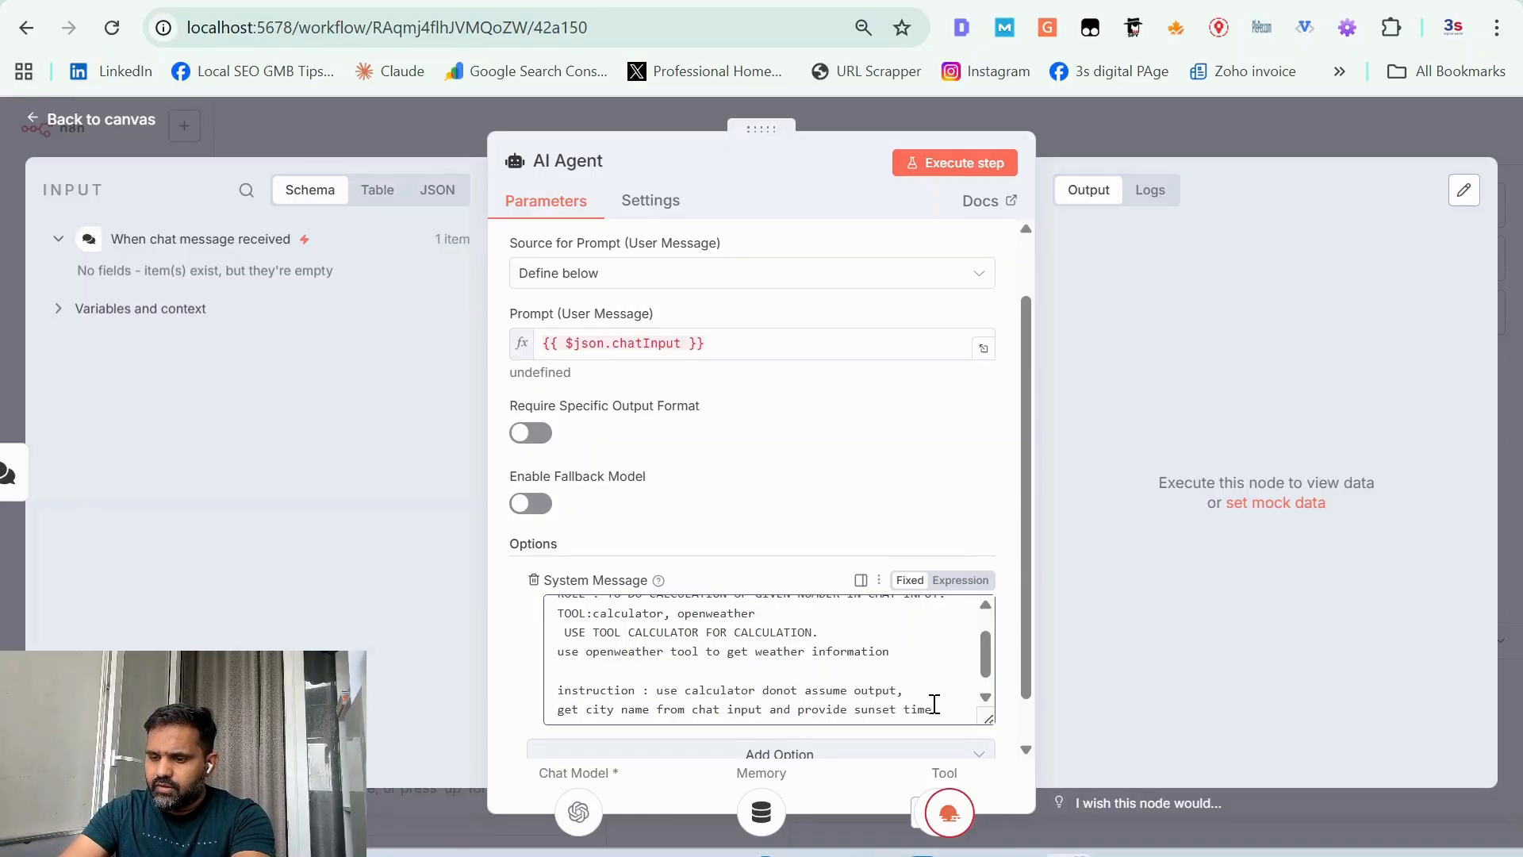
pyautogui.write(' on ')
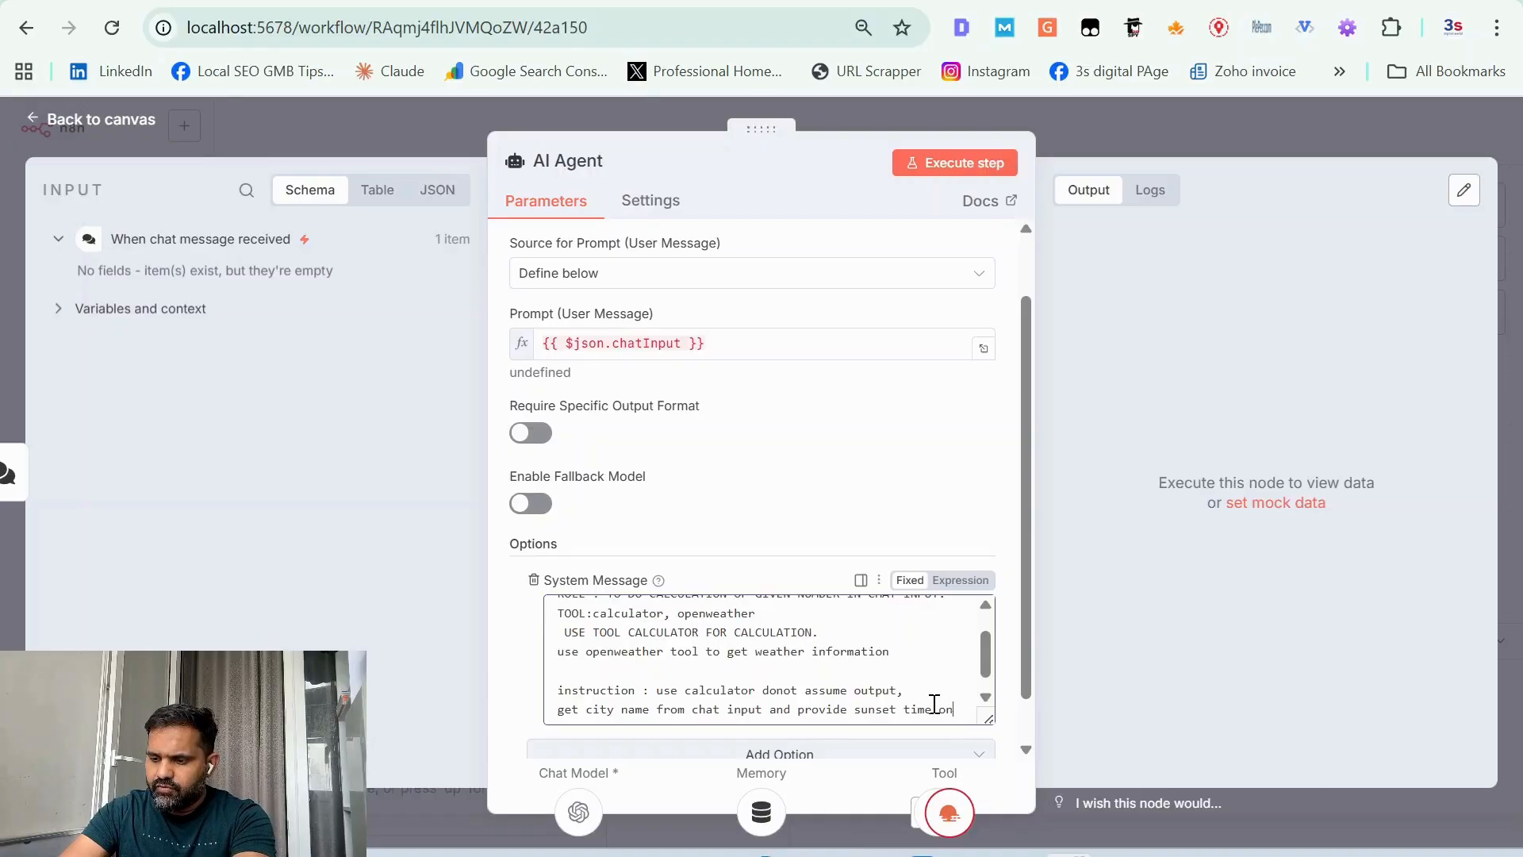
pyautogui.write('that day')
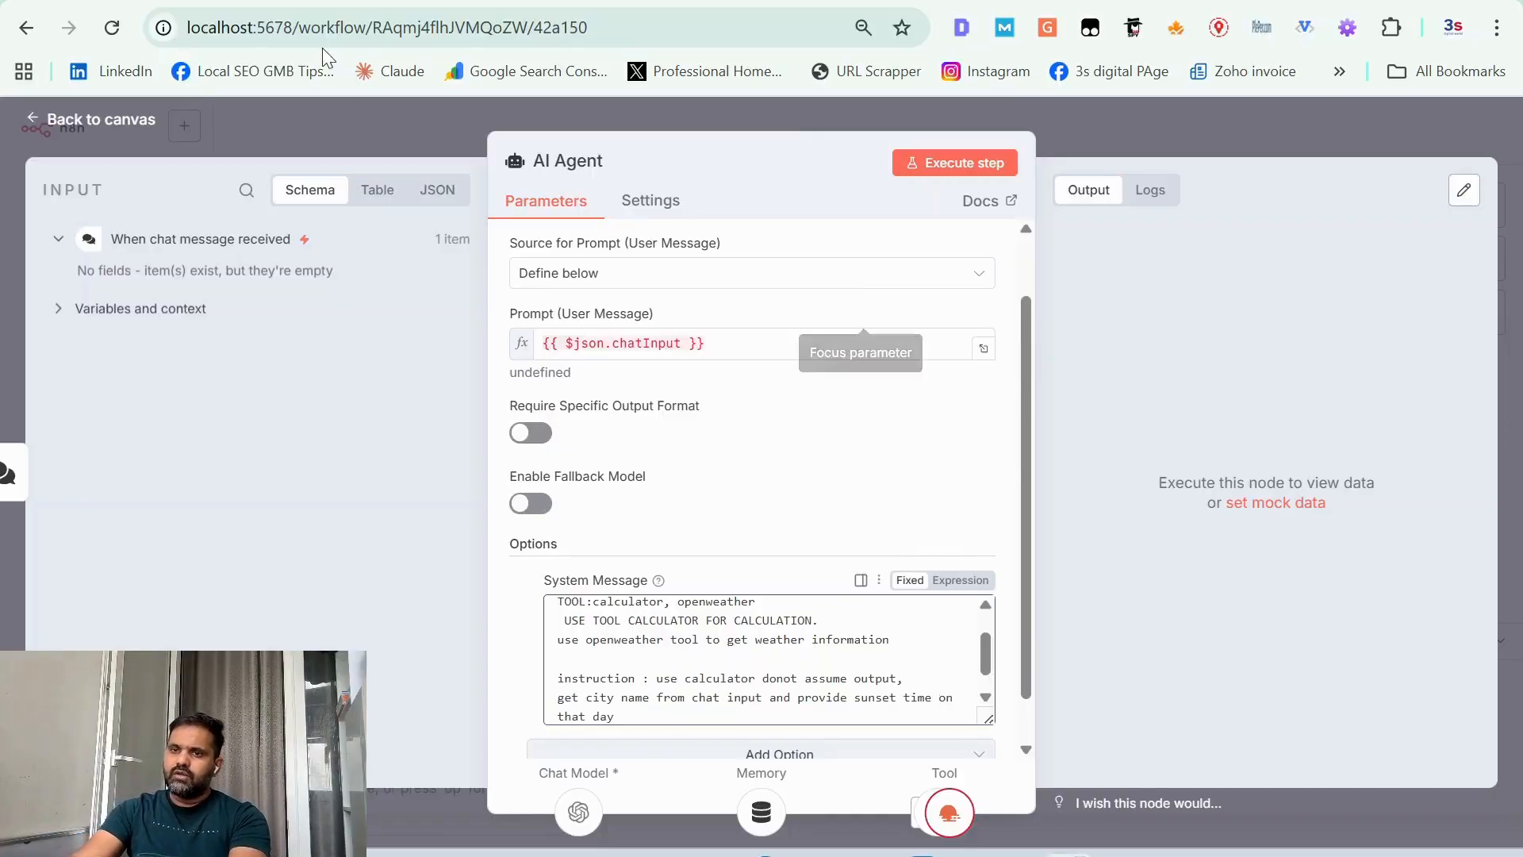
# Step: Save the workflow from the canvas and check the OpenWeatherMap tool's parameters
pyautogui.click(93, 121)
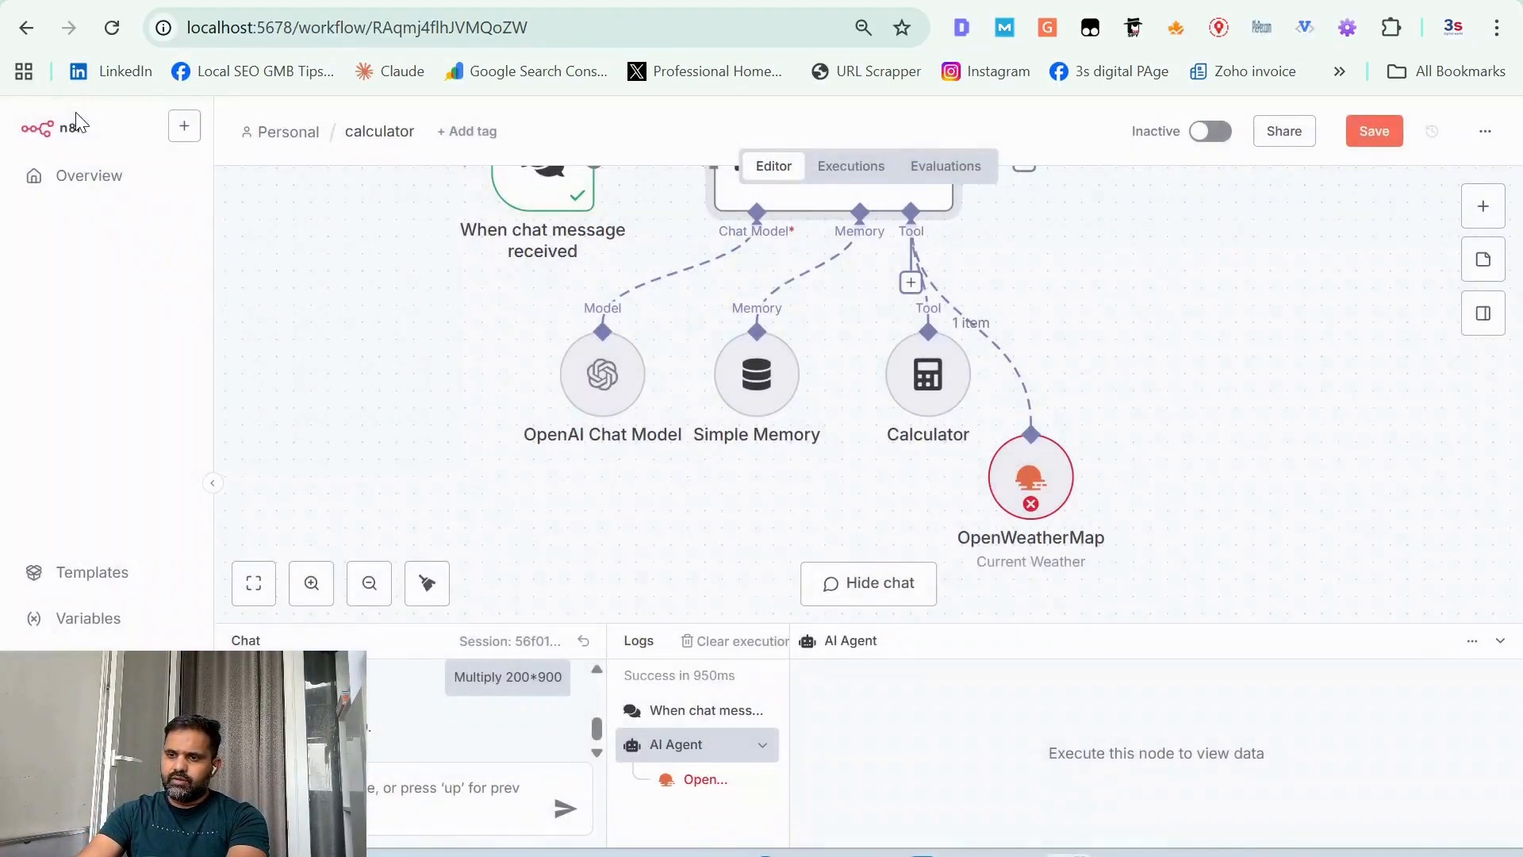
pyautogui.click(1393, 133)
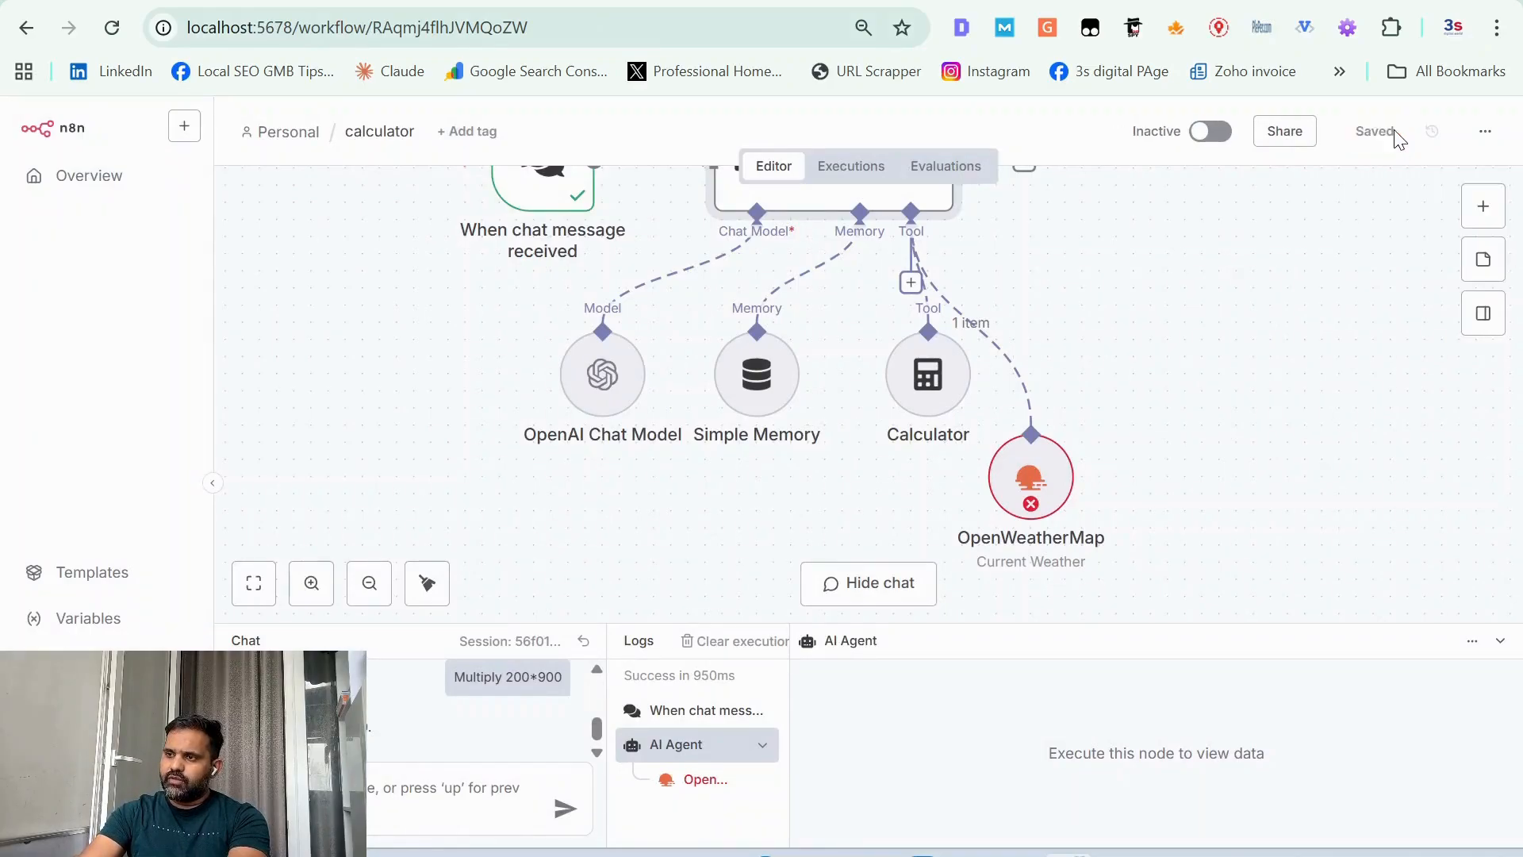
pyautogui.click(1050, 465)
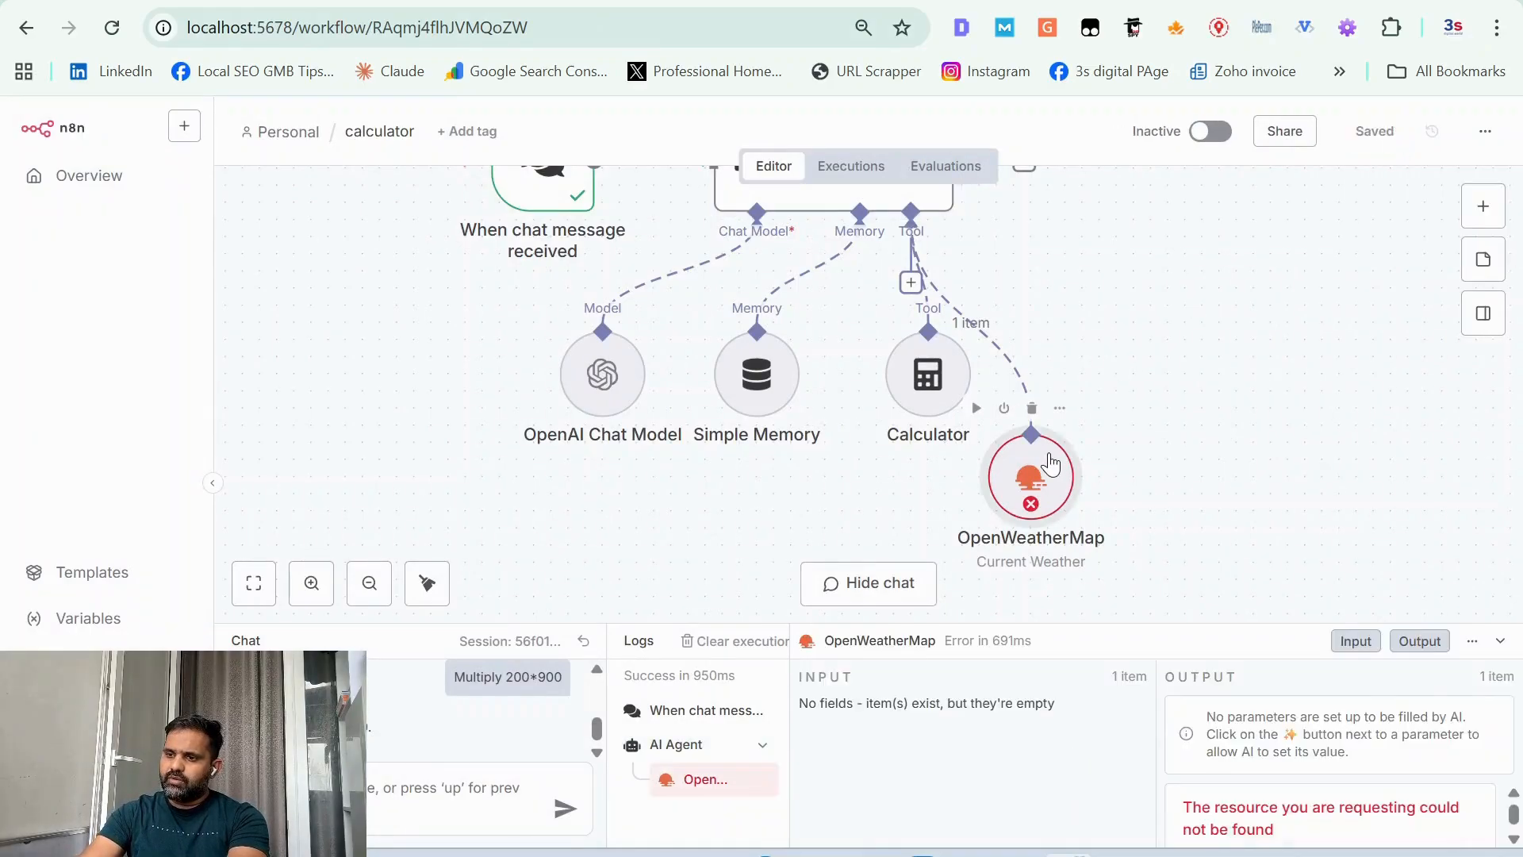
pyautogui.doubleClick(1050, 464)
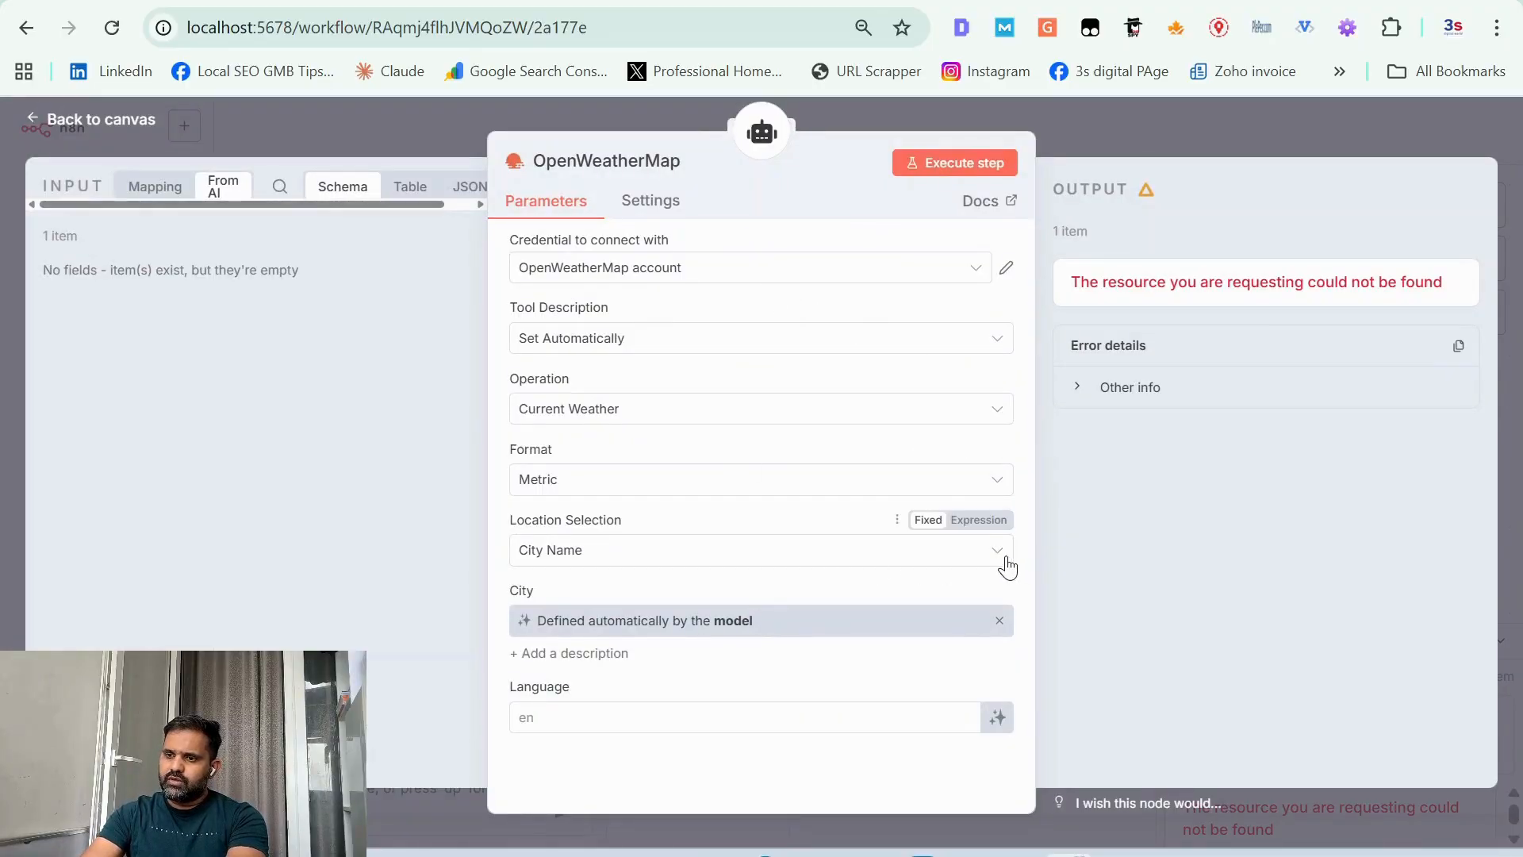
pyautogui.click(127, 122)
# Step: Send the chat message "give sunset time of Lucknow" to test the agent
pyautogui.click(317, 794)
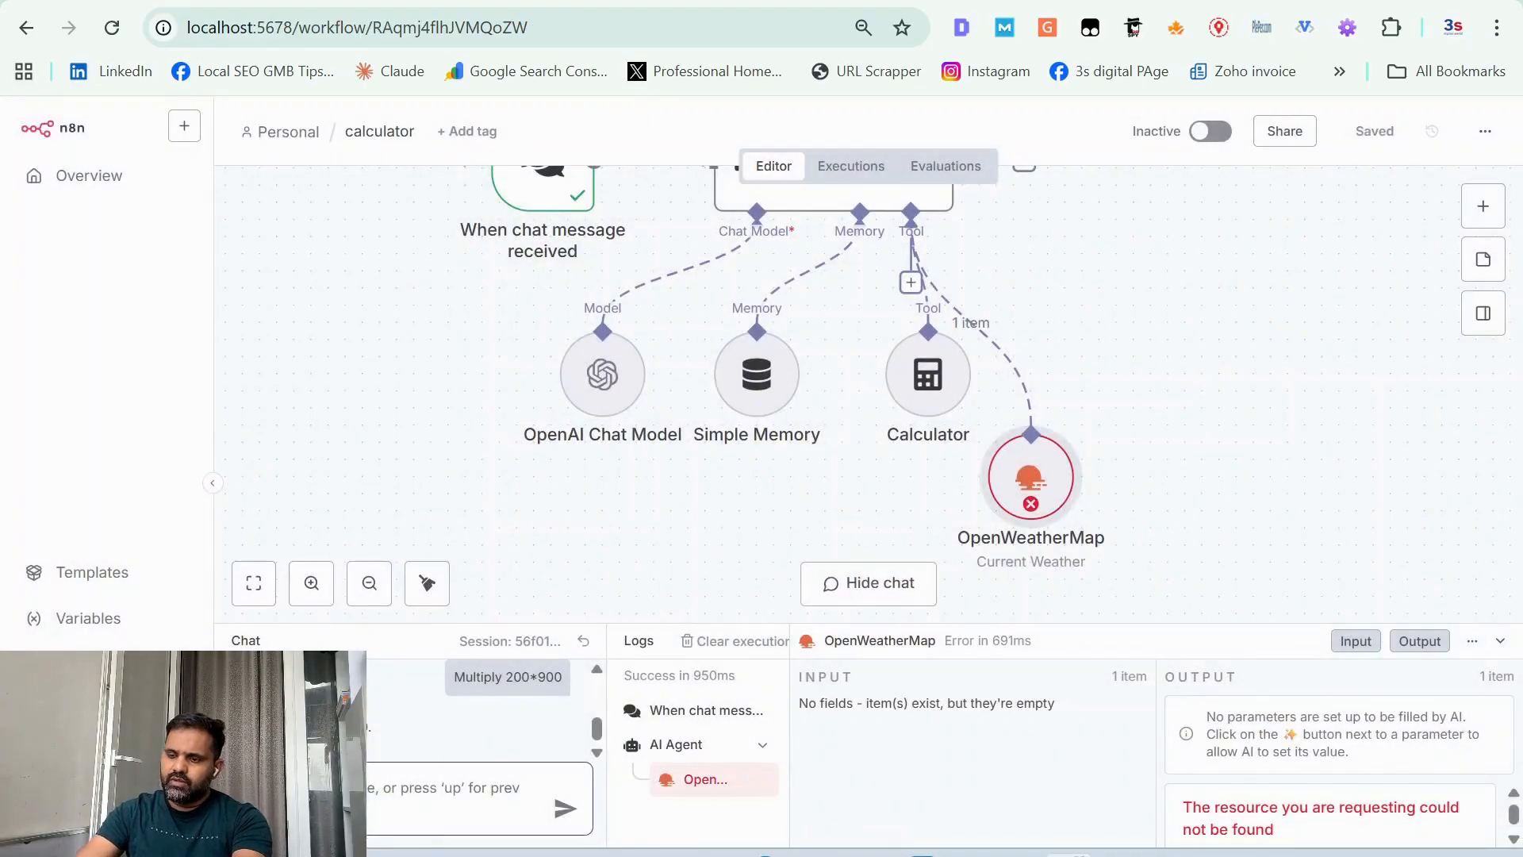
pyautogui.write('what')
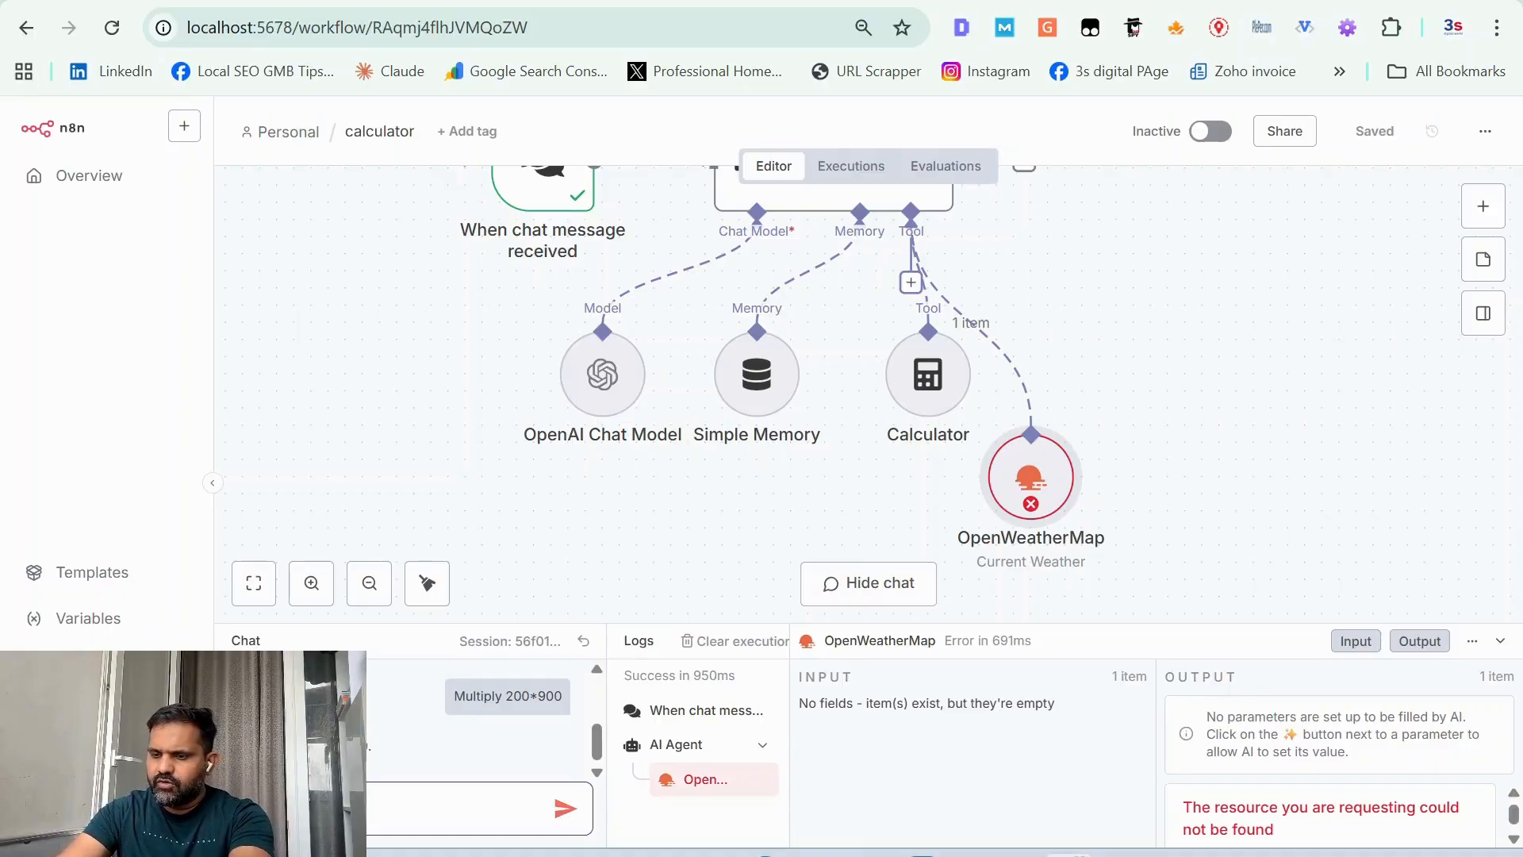
pyautogui.write('me of')
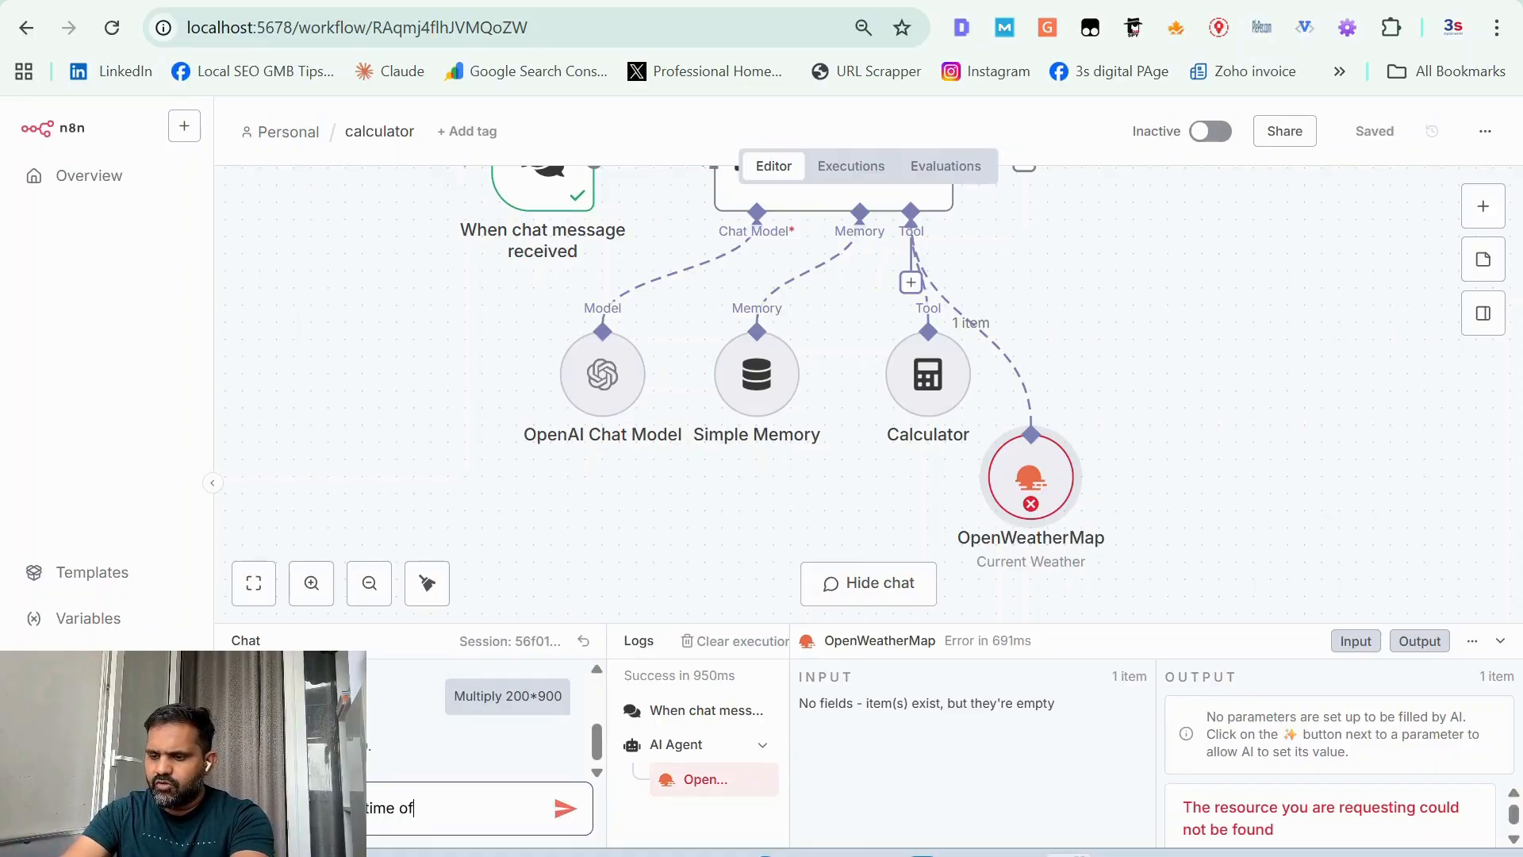
pyautogui.write(' Lucknoe')
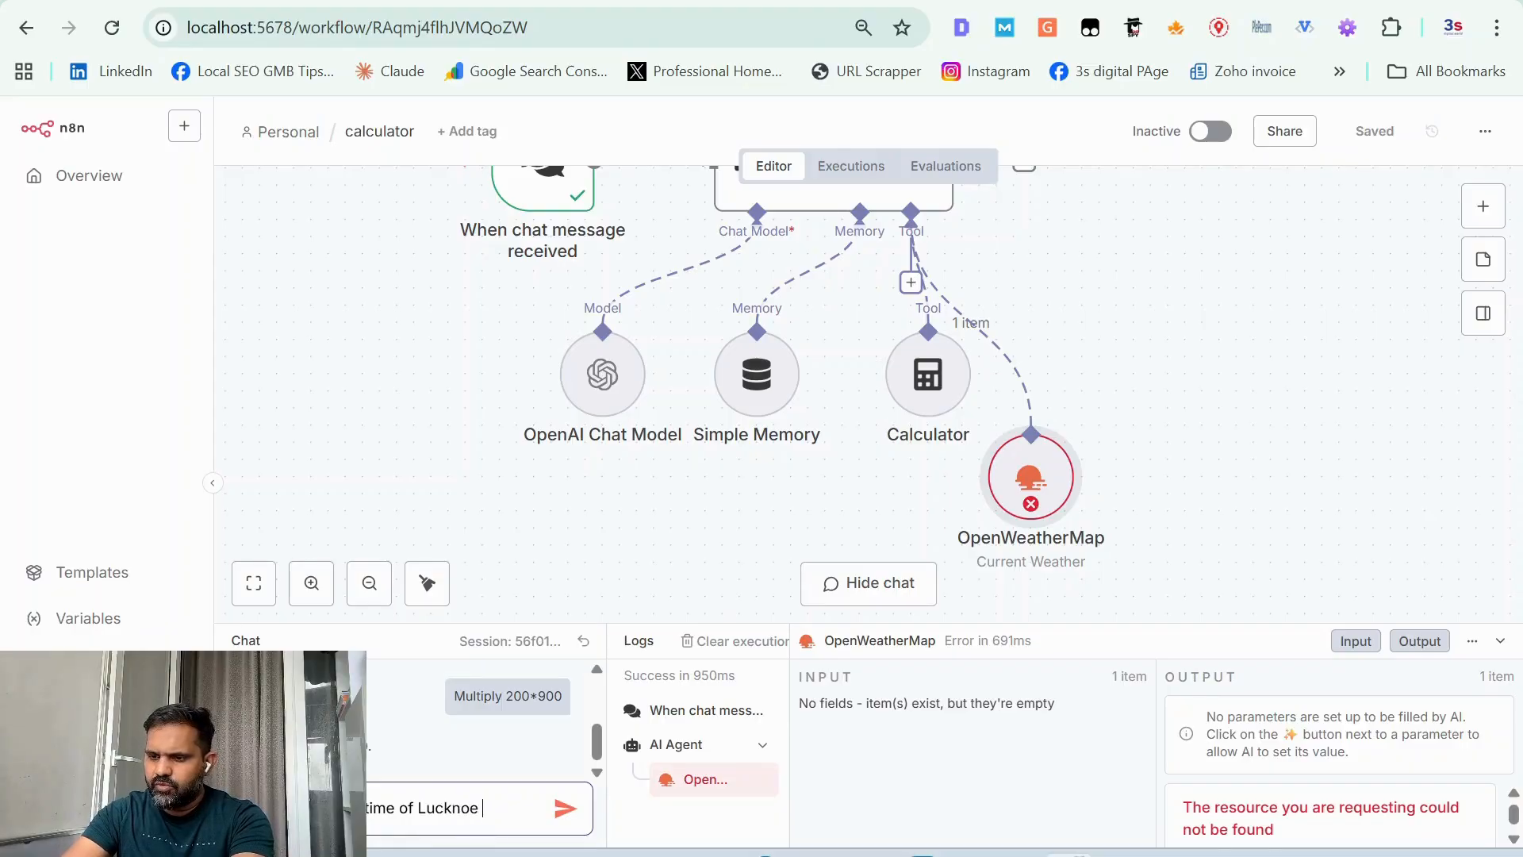
pyautogui.press('BackSpace')
pyautogui.write('w')
pyautogui.press('Return')
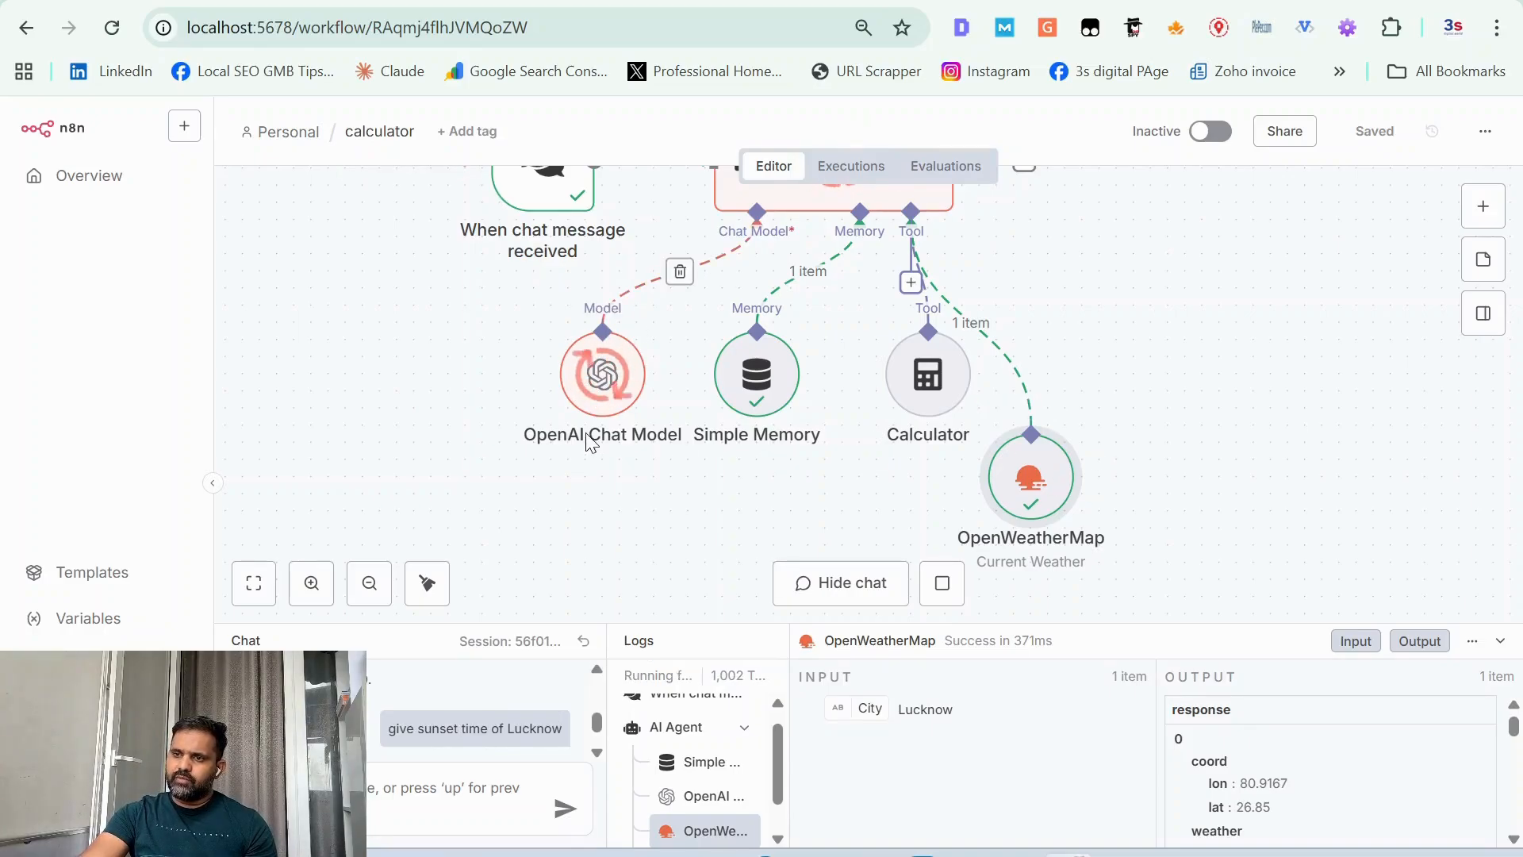
# Step: Move the OpenWeatherMap node up beside the Calculator node on the canvas
pyautogui.scroll(-1, 441, 680)
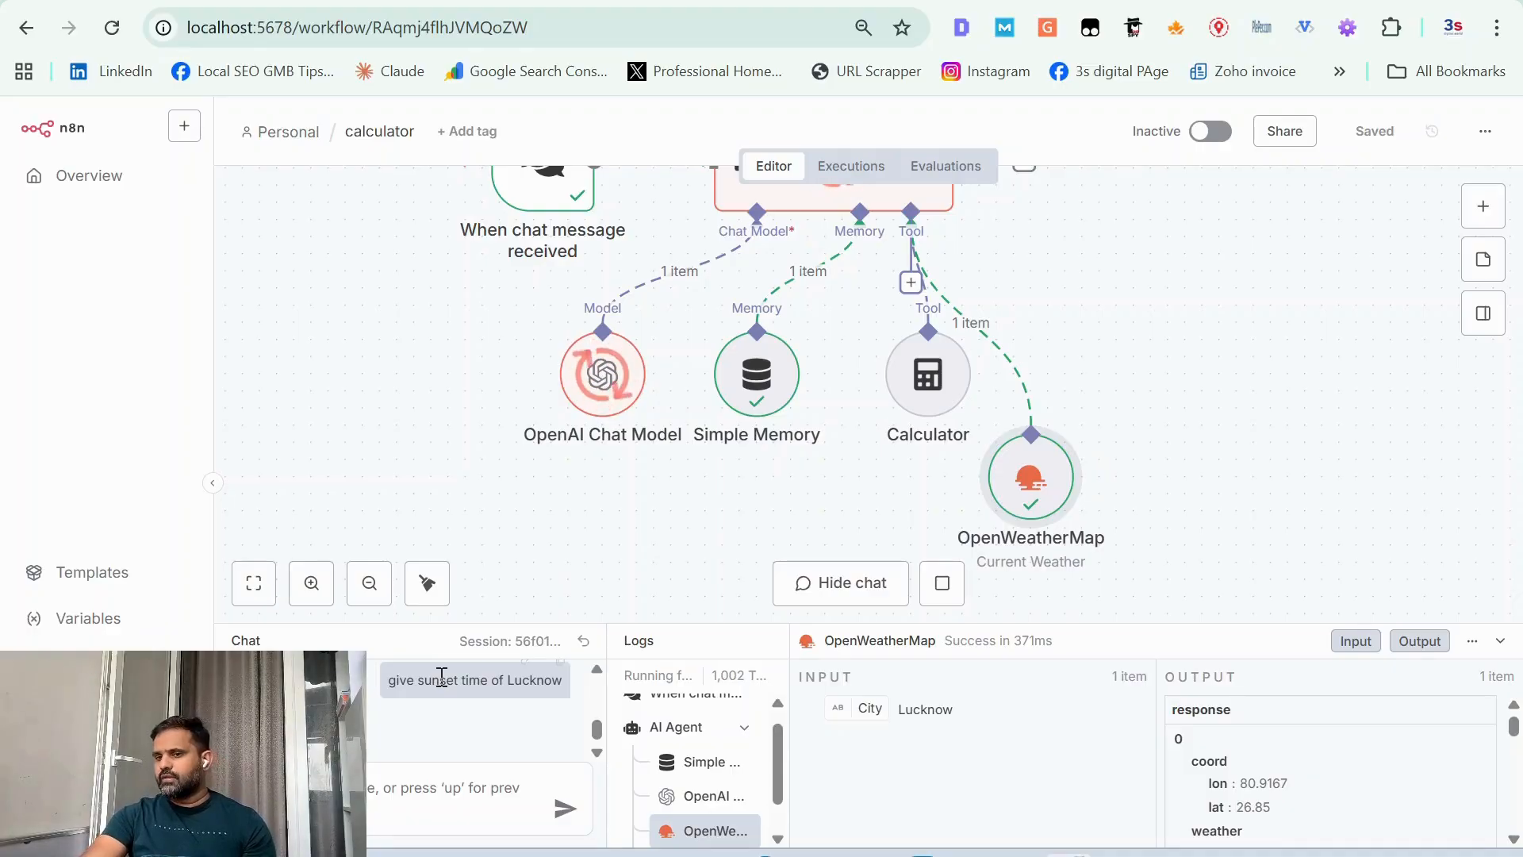
pyautogui.scroll(1, 514, 384)
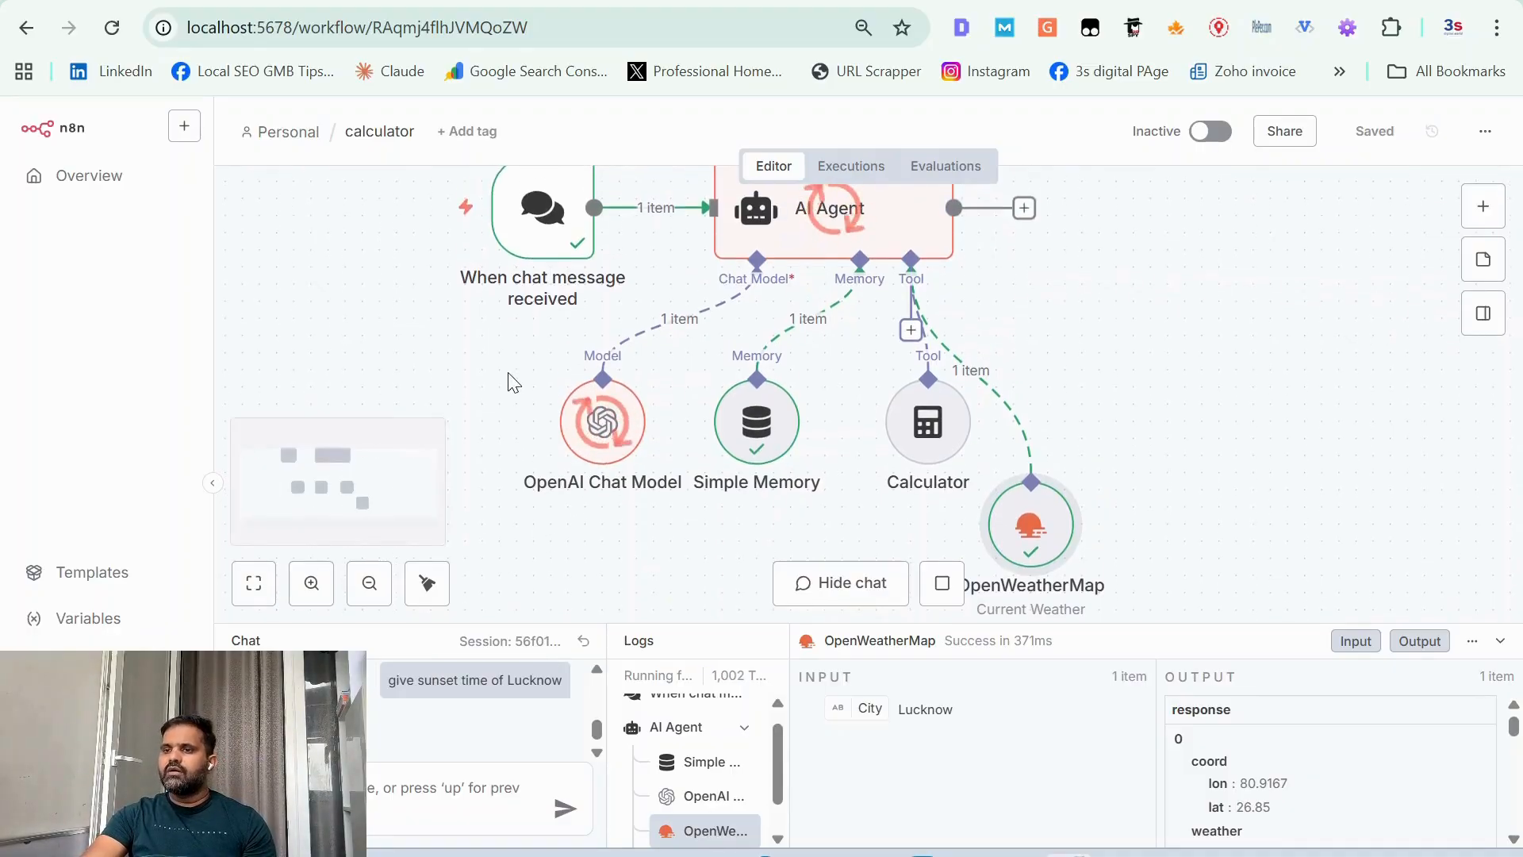
pyautogui.scroll(-2, 514, 383)
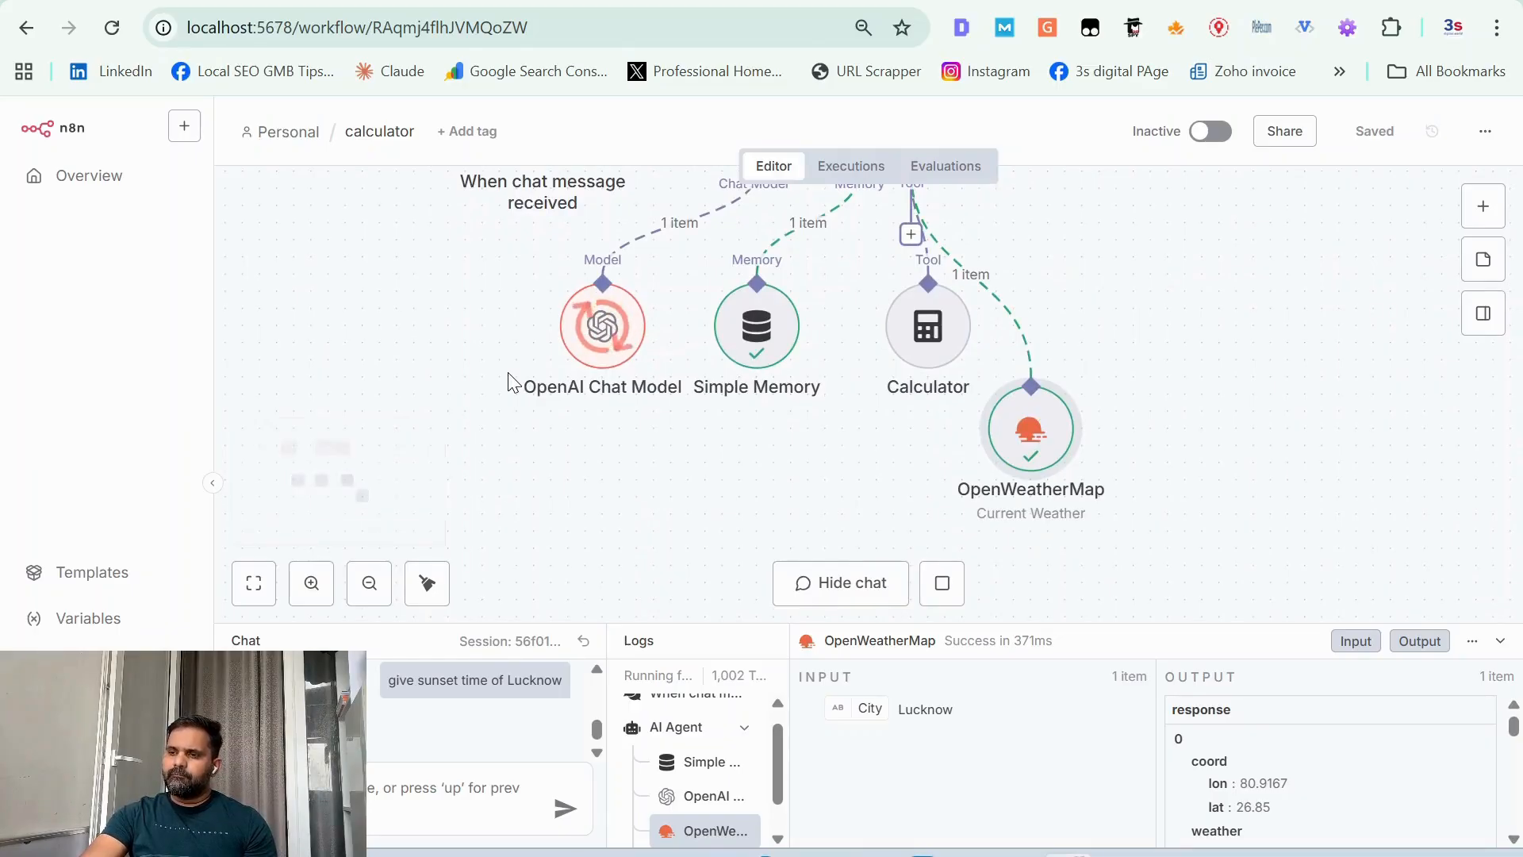
pyautogui.moveTo(1030, 447); pyautogui.dragTo(1087, 334)
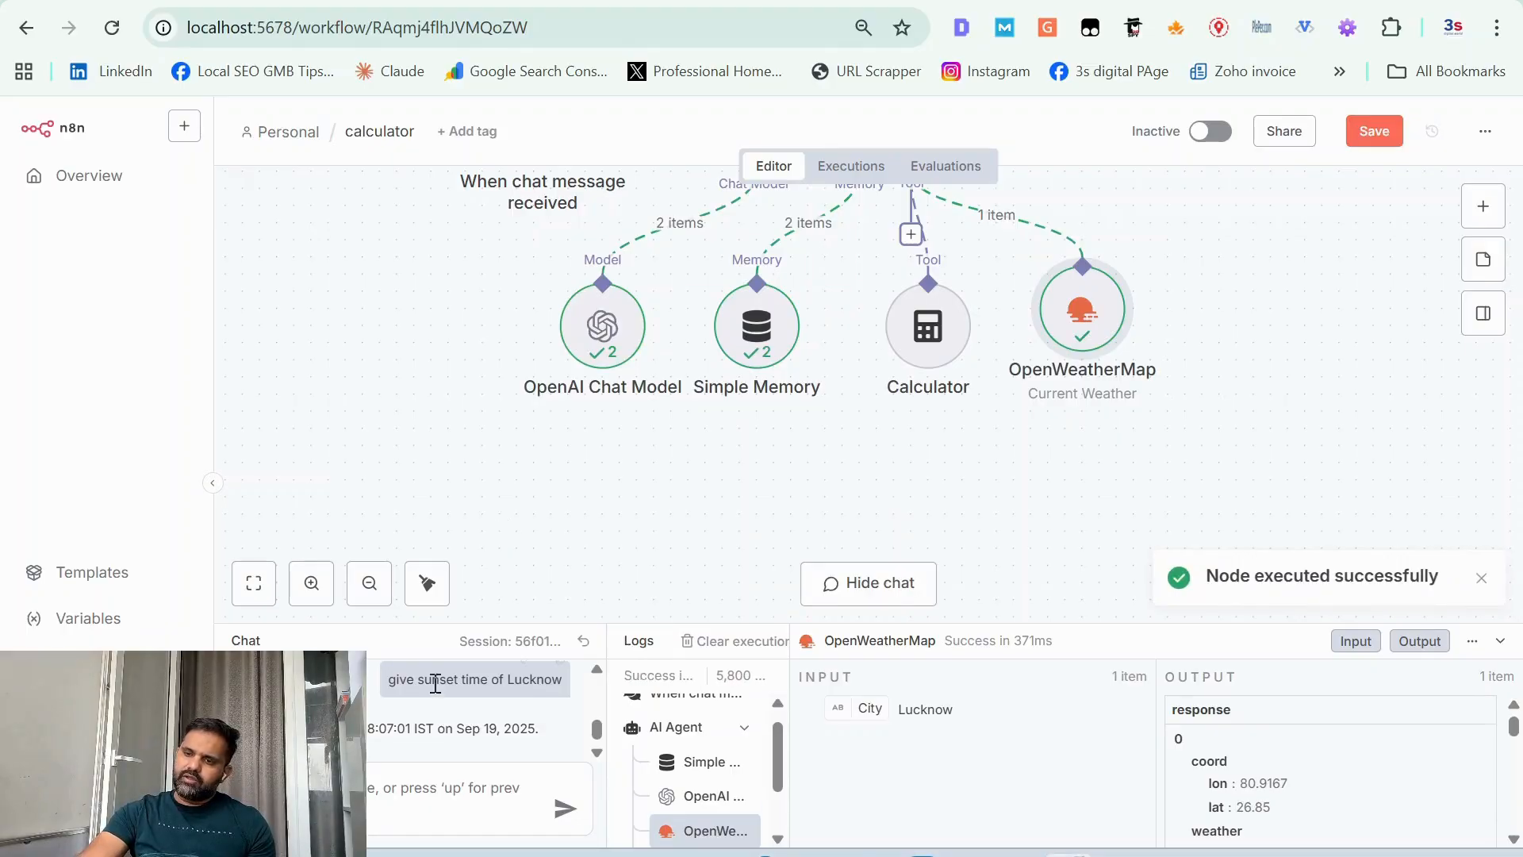
# Step: Examine the agent's chat reply and the OpenAI Chat Model's input and output, then return to the whole workflow on the canvas
pyautogui.tripleClick(420, 726)
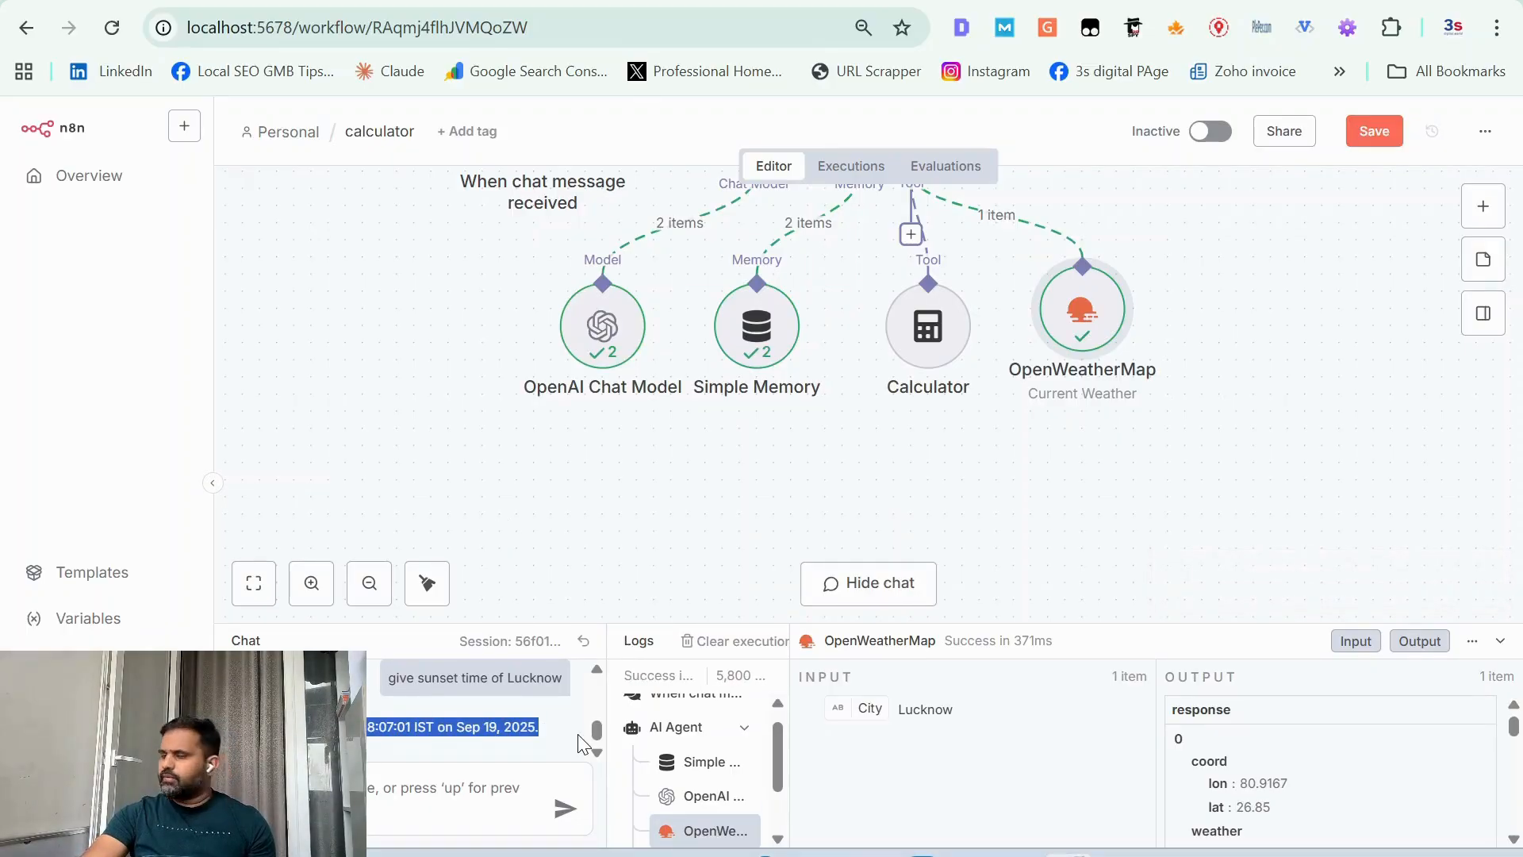
pyautogui.doubleClick(603, 349)
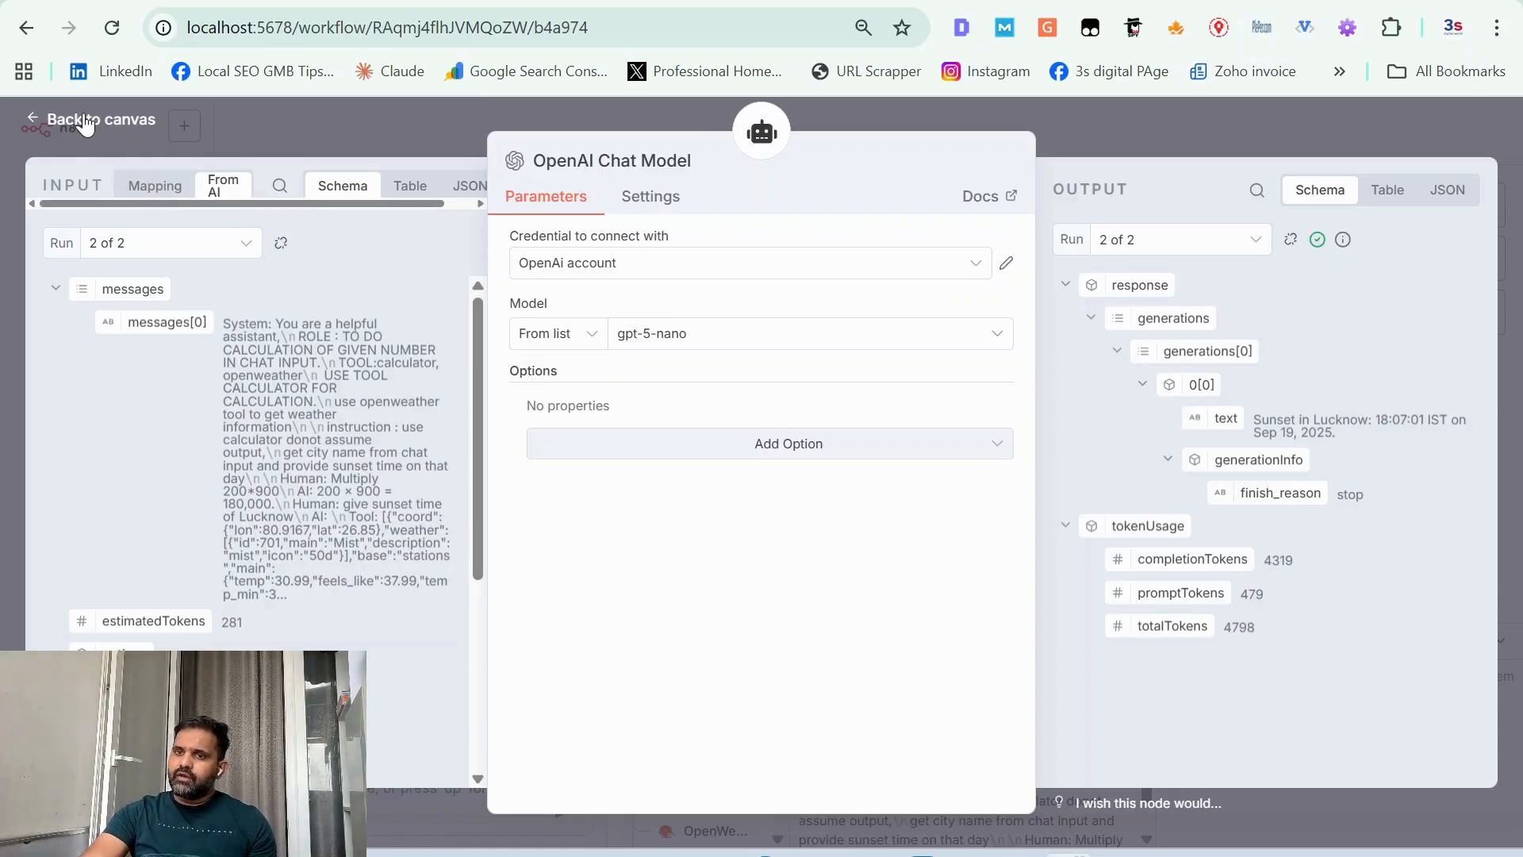
pyautogui.click(85, 121)
pyautogui.press('+')
pyautogui.press('+')
pyautogui.press('+')
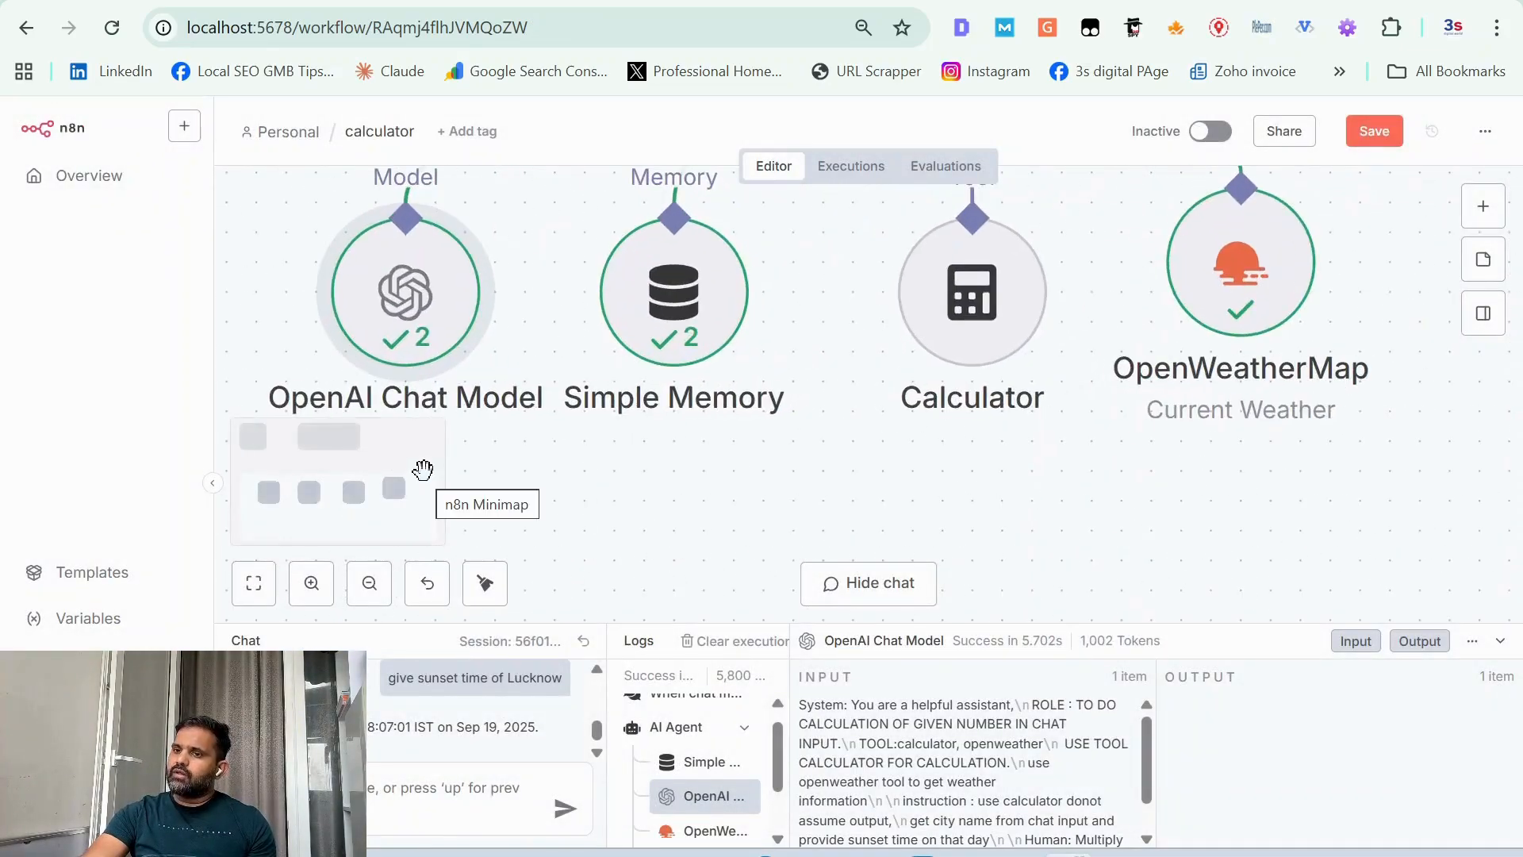
pyautogui.scroll(-5, 423, 470)
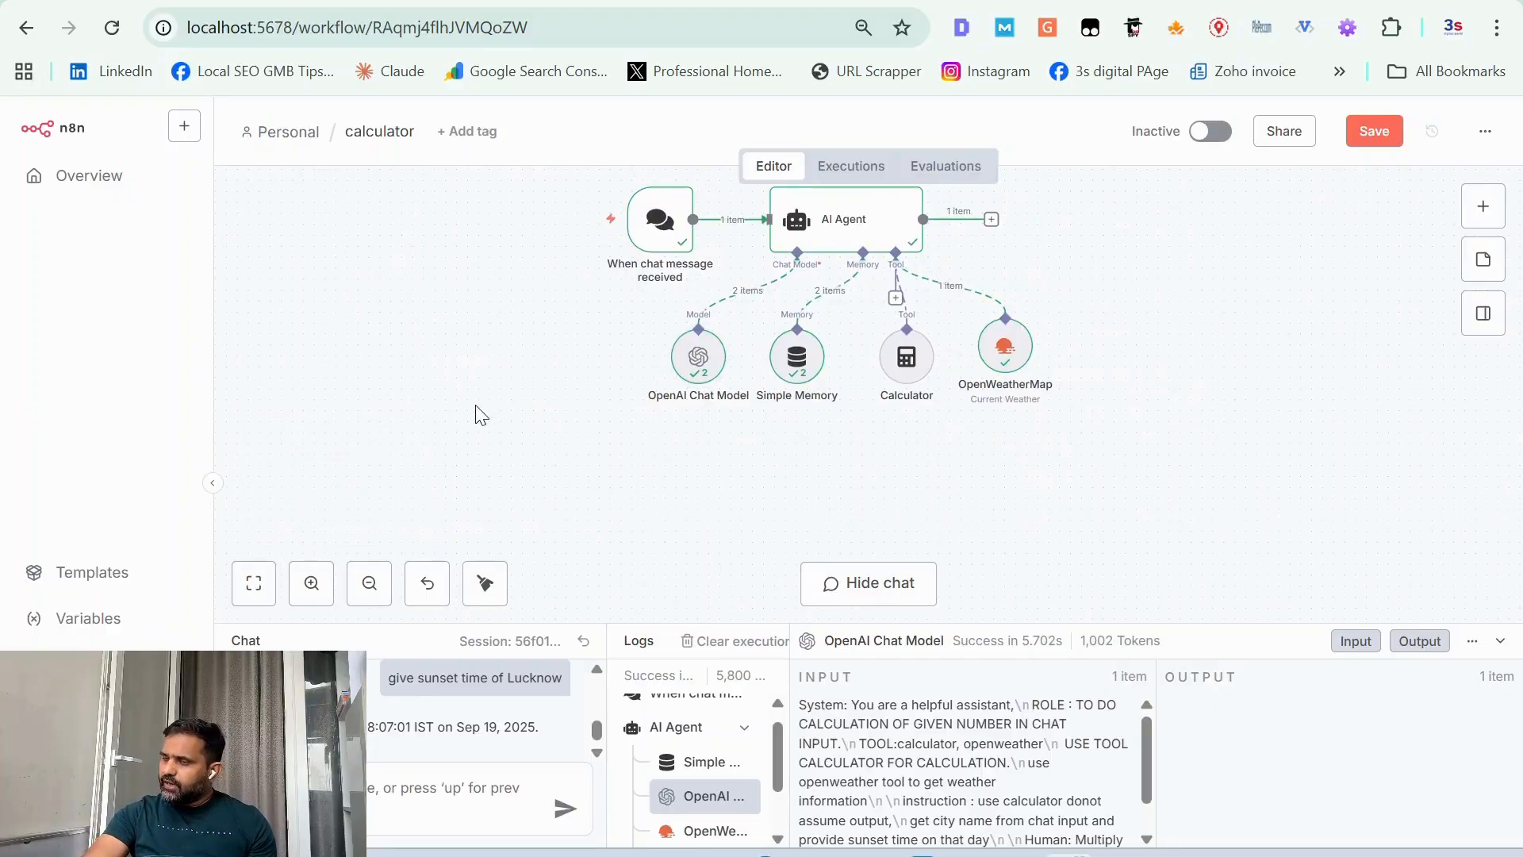